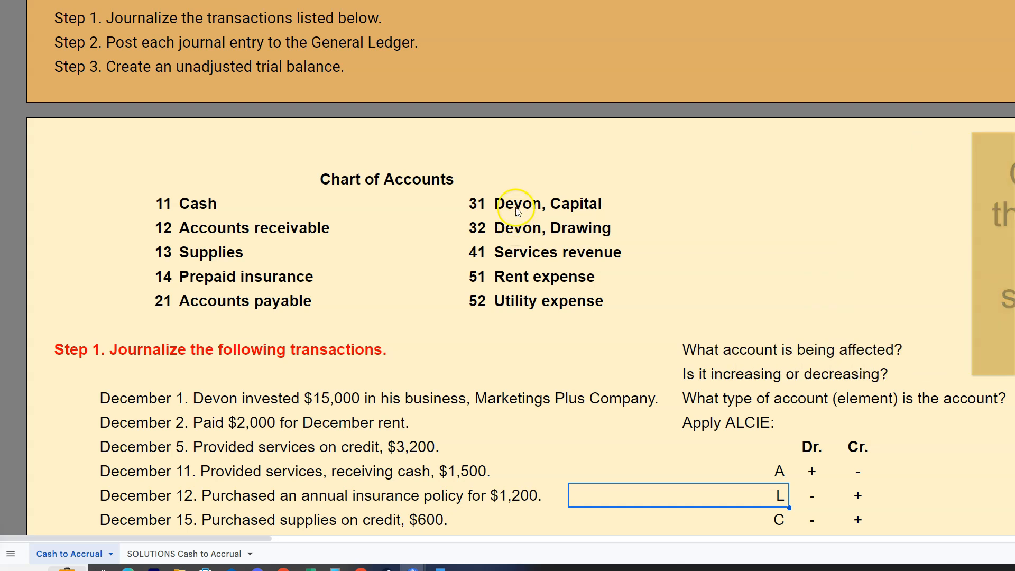
Enter the date 12/1 in the first row of the General Journal
scroll(613, 167, down, 6)
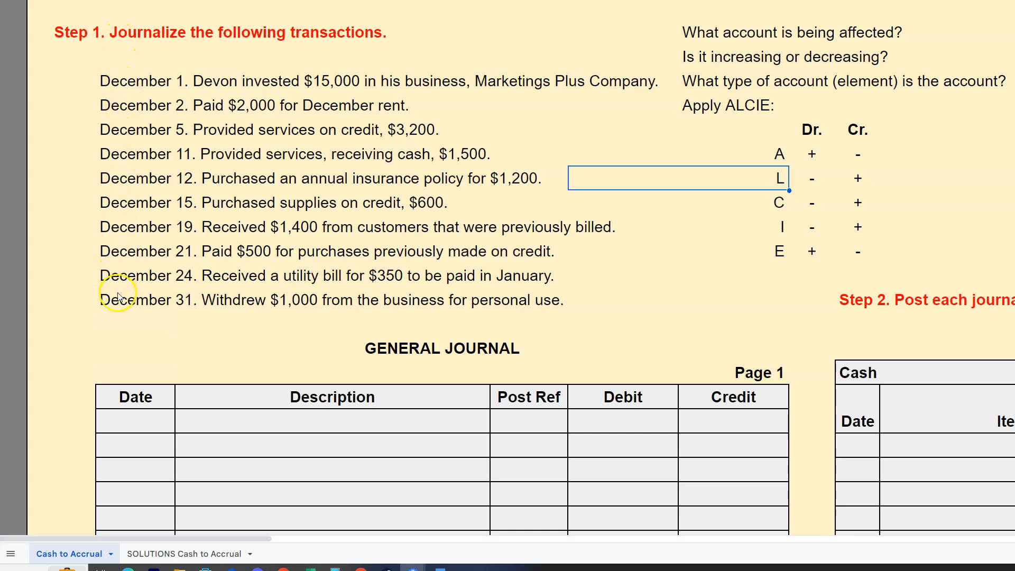
click(142, 420)
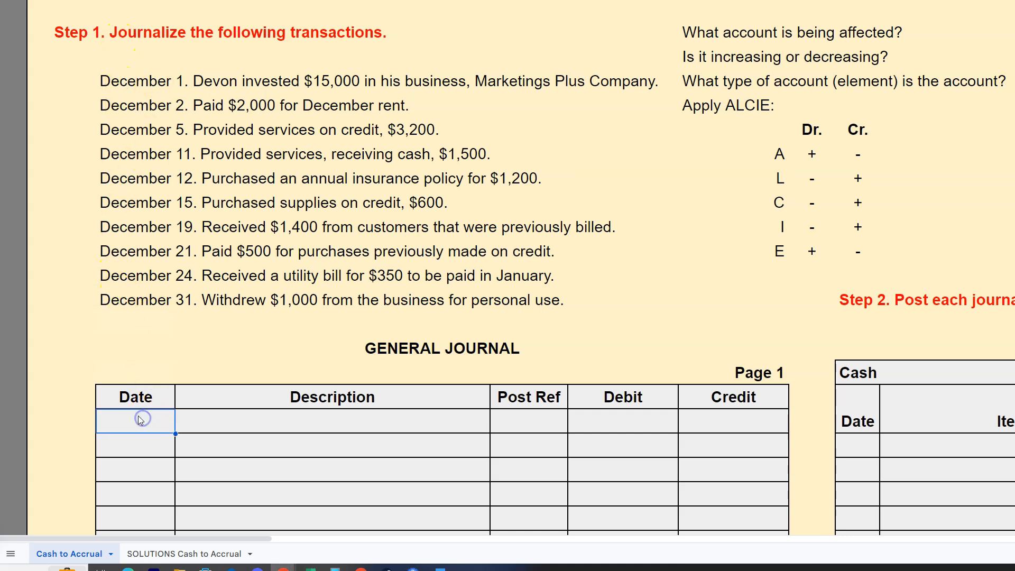
text(12/1)
key(Return)
Review the chart of accounts, the four transaction analysis questions and the ALCIE debit and credit table
click(214, 223)
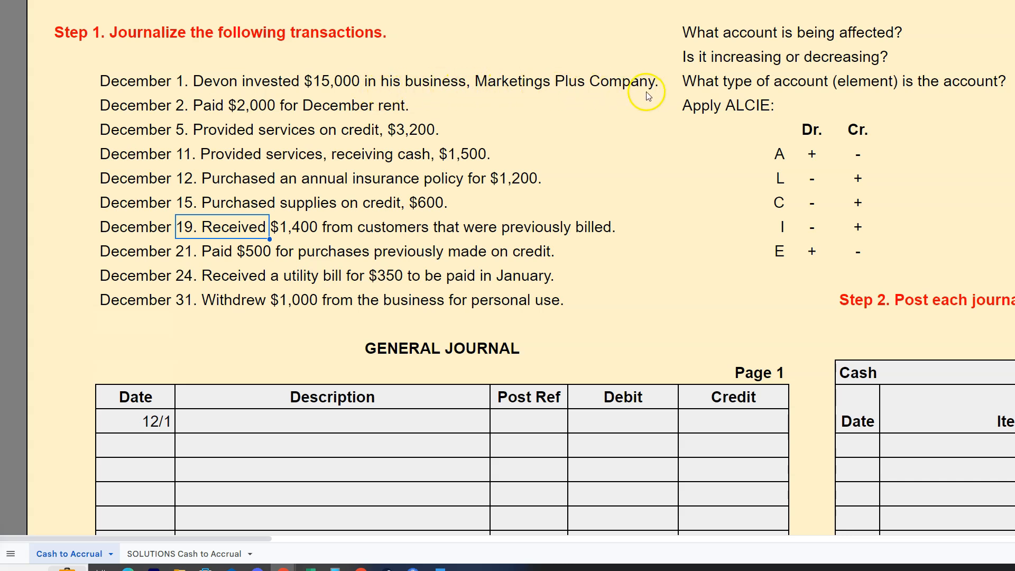
scroll(311, 87, up, 5)
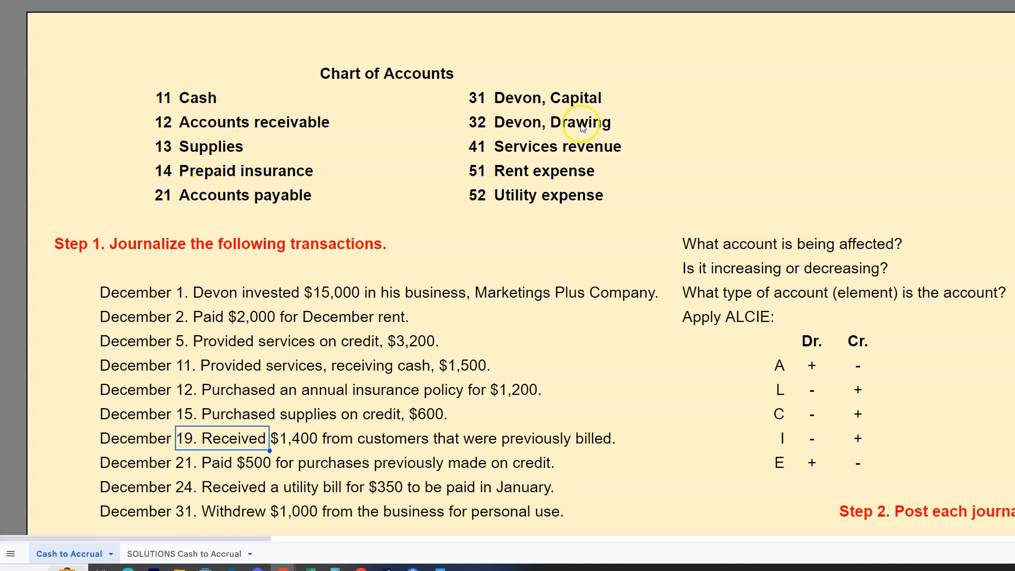
scroll(542, 188, down, 3)
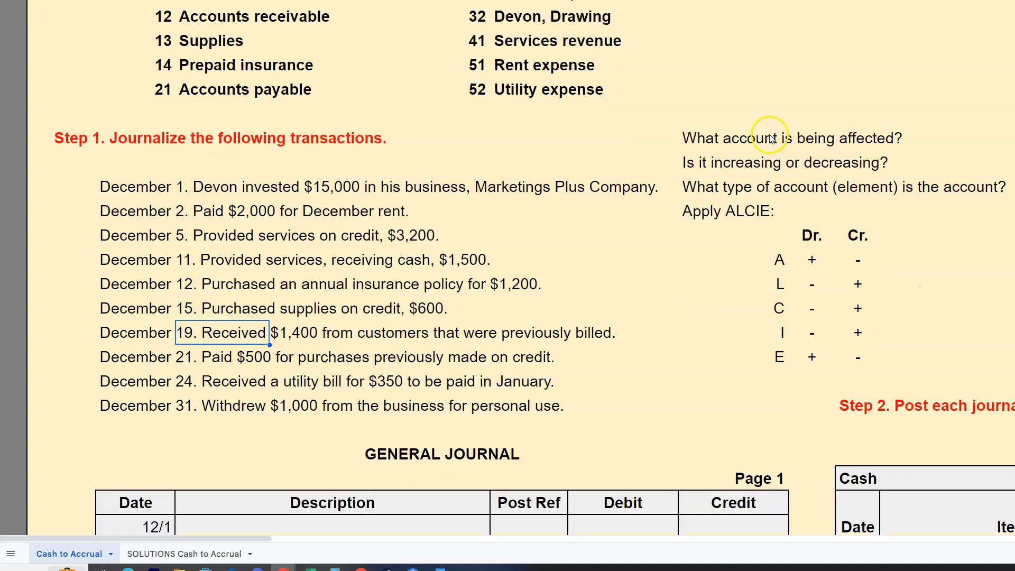
click(698, 139)
click(699, 163)
click(700, 211)
click(700, 242)
click(711, 352)
click(732, 253)
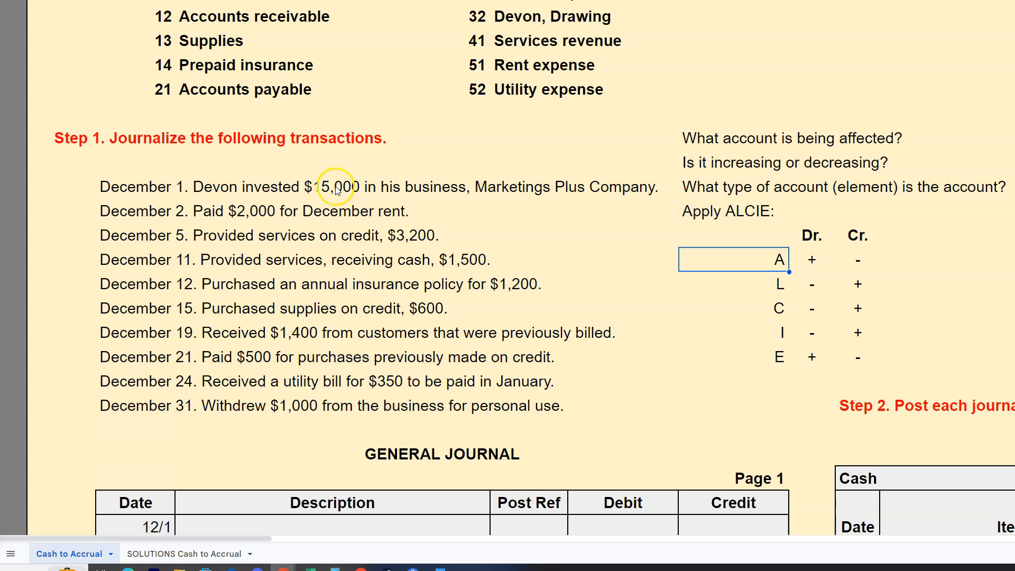
Check the Cash account against the analysis questions and the asset row of the ALCIE table for the December 1 investment
scroll(338, 190, up, 2)
click(199, 97)
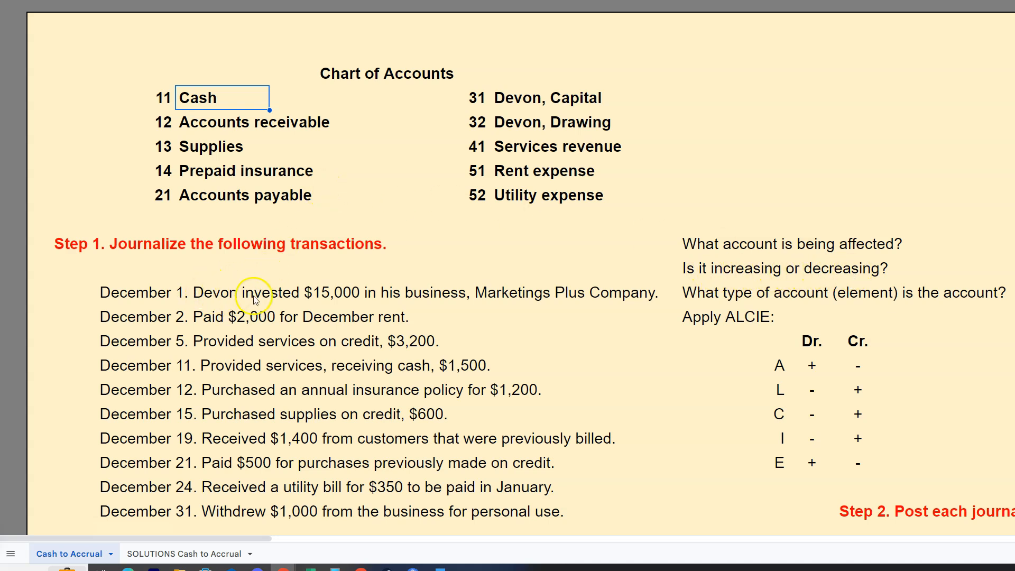
click(744, 249)
click(741, 270)
click(702, 292)
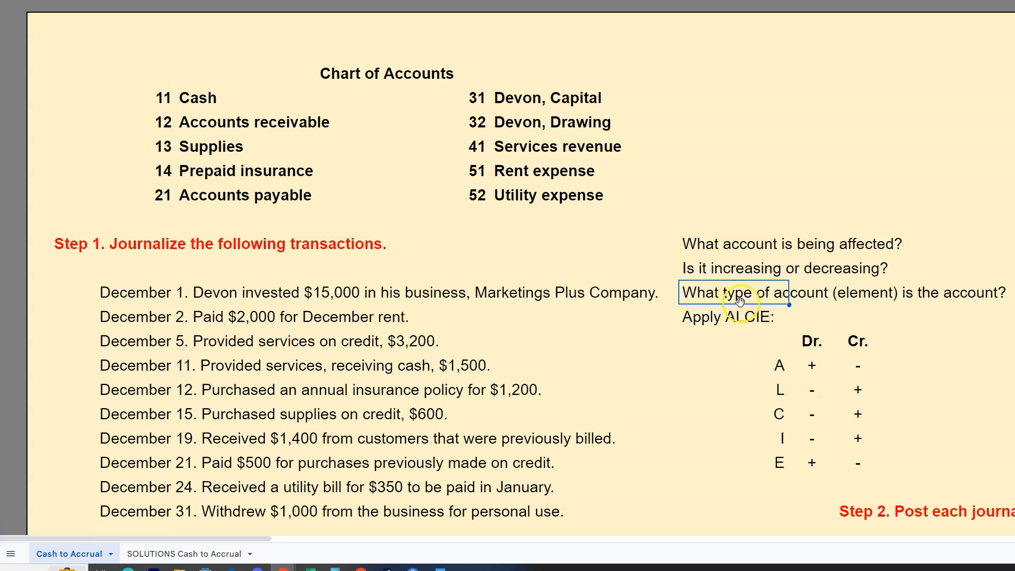
click(778, 370)
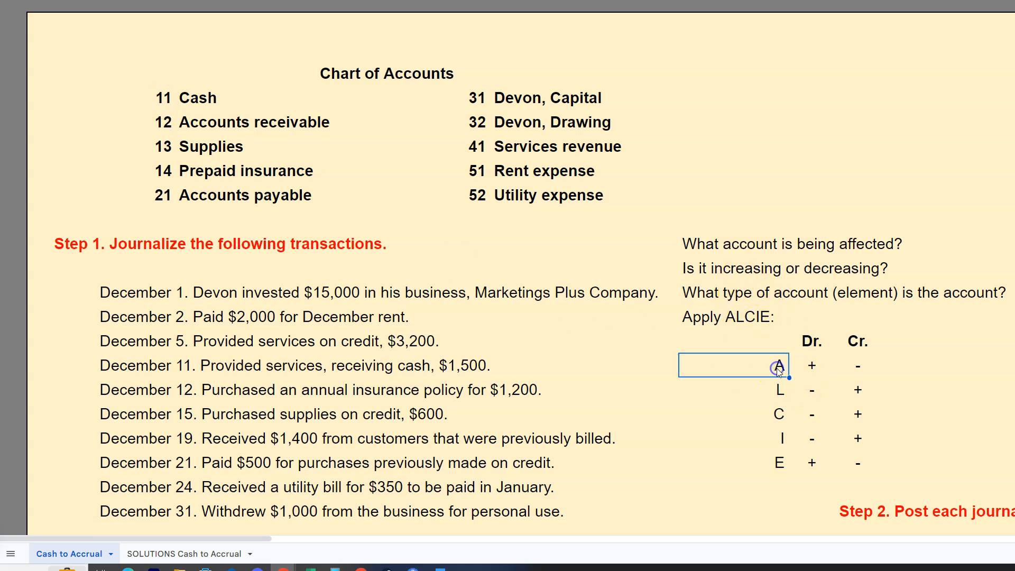
click(806, 370)
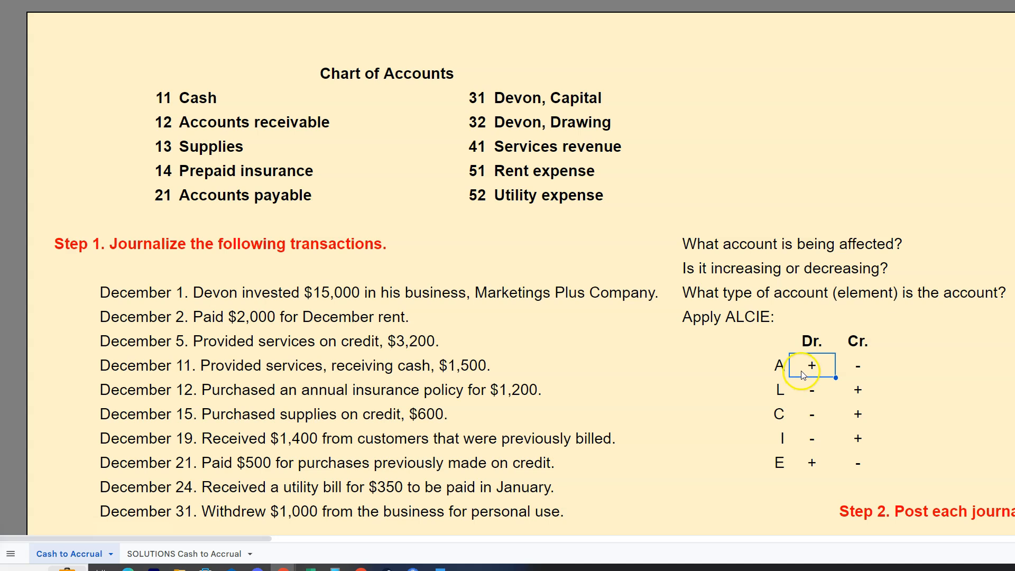
click(811, 341)
Record Cash with a debit of 15000 in the General Journal's 12/1 row
scroll(326, 325, down, 6)
click(231, 315)
text(Cash)
click(249, 359)
click(600, 317)
scroll(658, 329, up, 2)
text(15000)
key(Return)
Enter the owner's Capital account, as named in the chart of accounts, in the description directly below the 12/1 Cash line
click(265, 443)
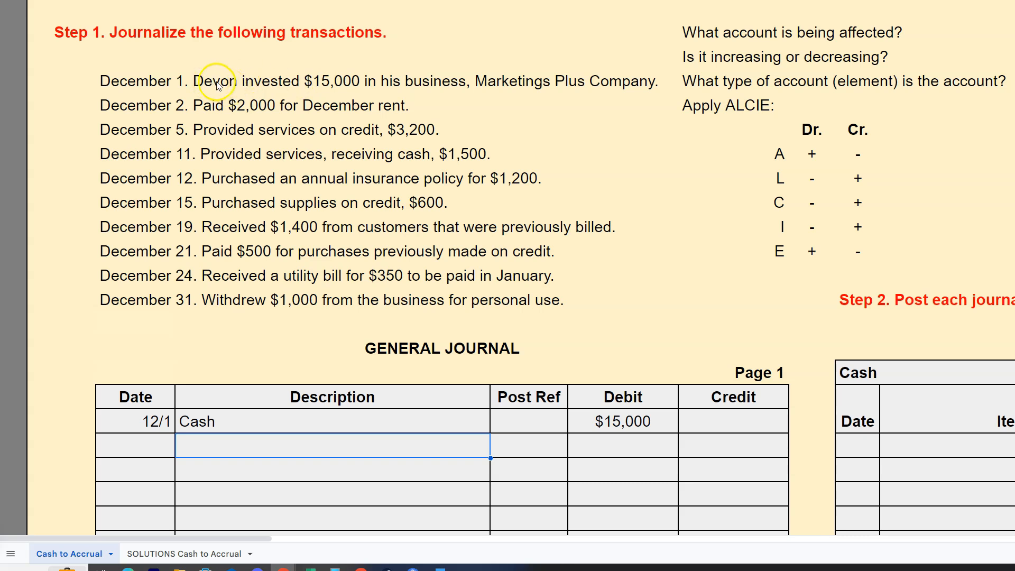
scroll(339, 79, up, 2)
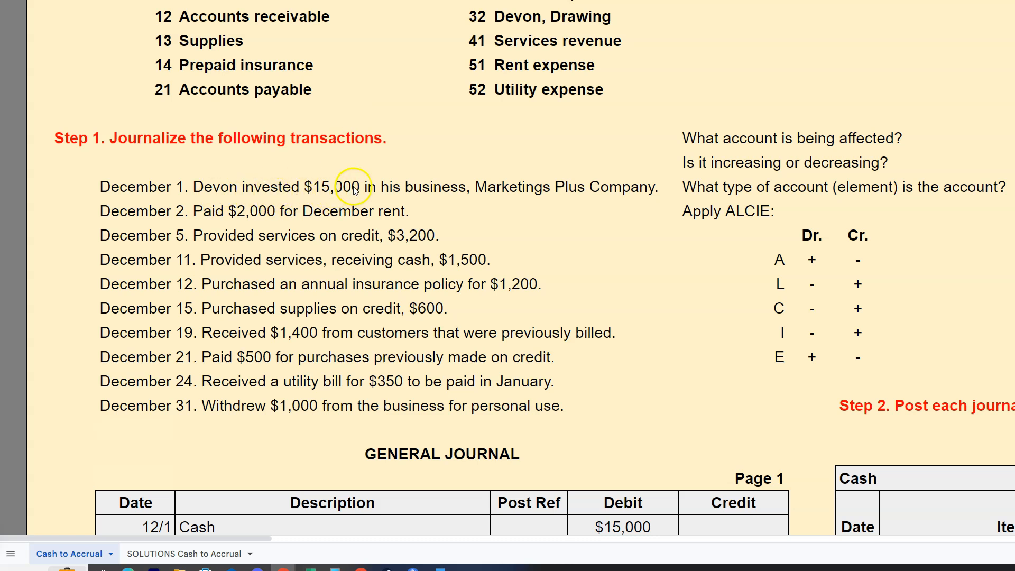
scroll(354, 189, up, 2)
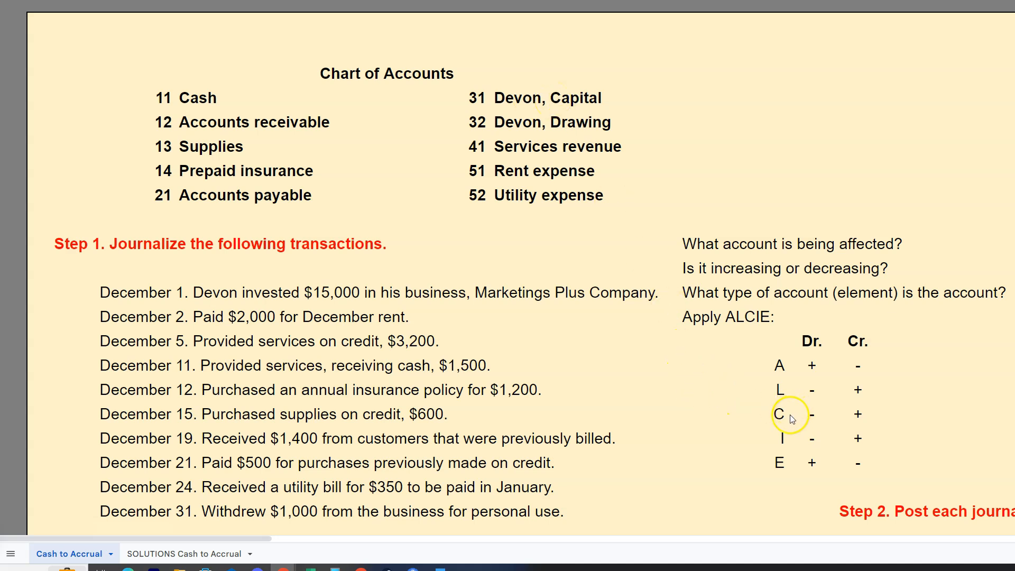
scroll(783, 419, down, 2)
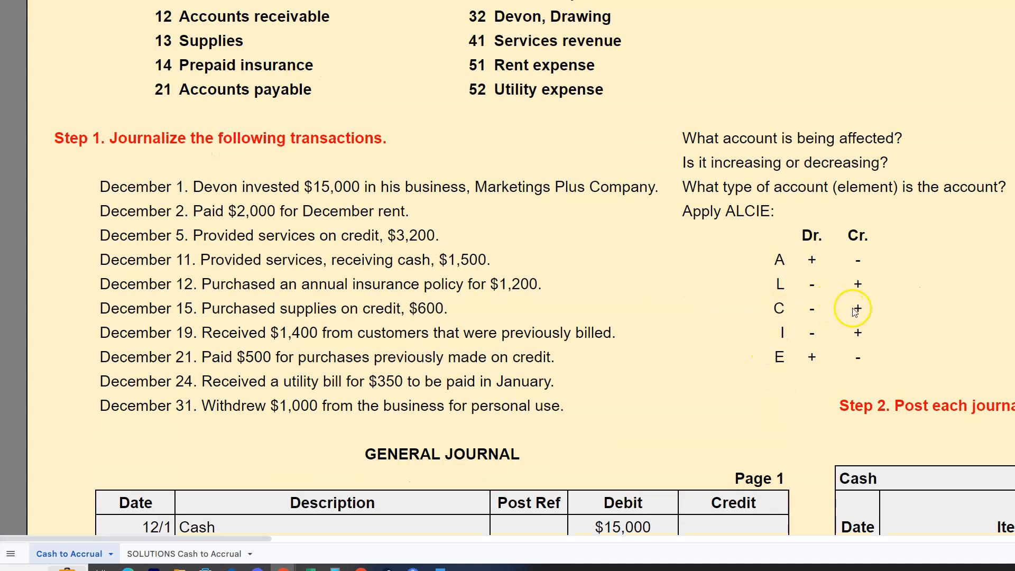
click(857, 235)
scroll(529, 338, down, 4)
click(249, 340)
double_click(250, 341)
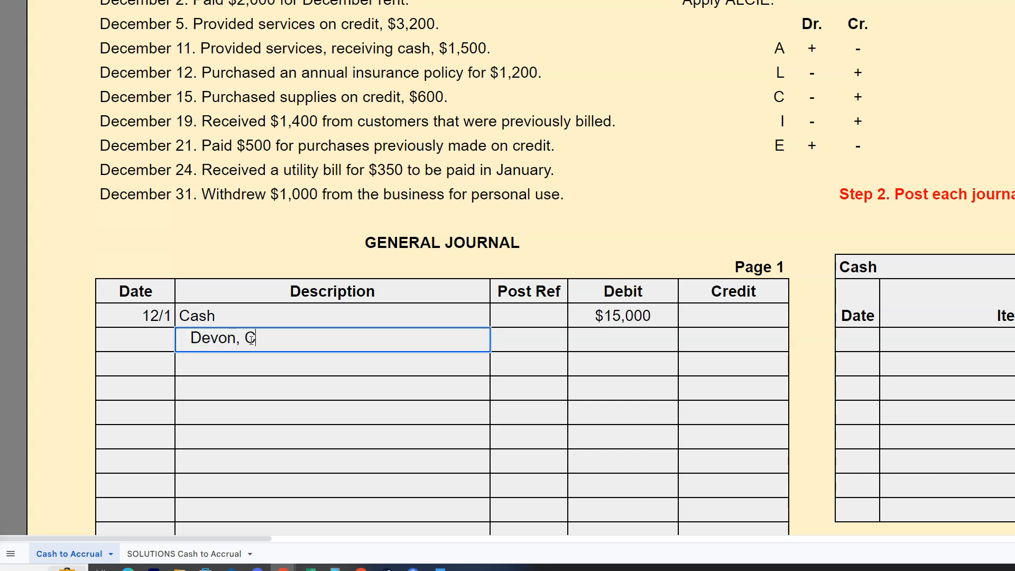
scroll(284, 173, up, 6)
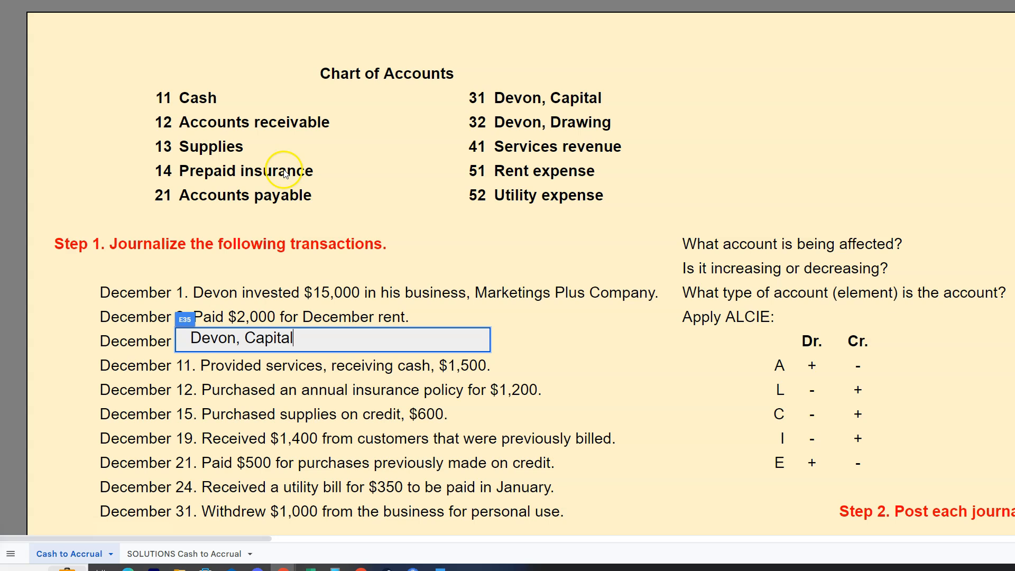
Enter a credit of 15000 for the owner's Capital line of the 12/1 journal entry
scroll(285, 173, down, 4)
click(718, 447)
text(15000)
key(Return)
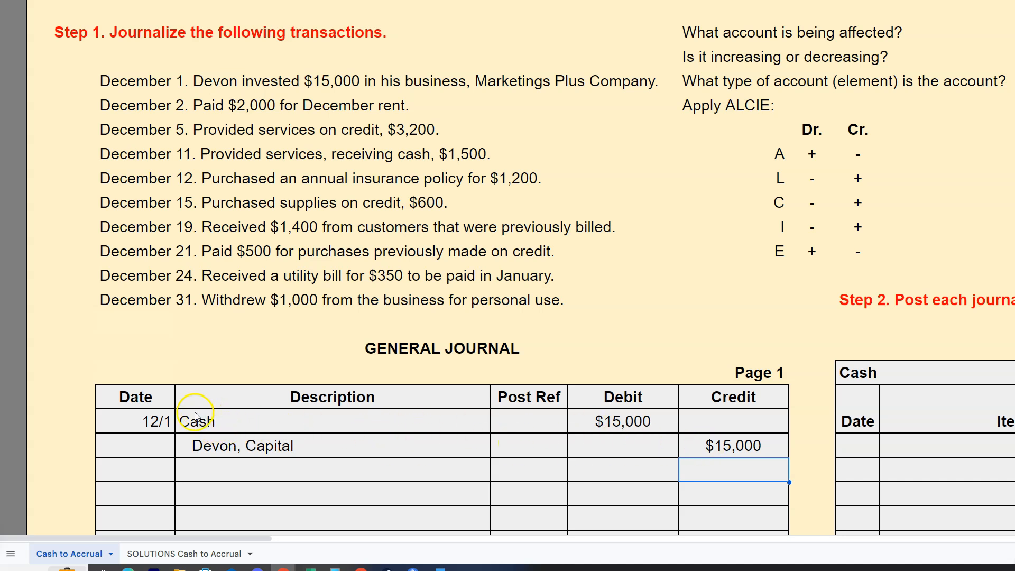
click(648, 426)
click(736, 451)
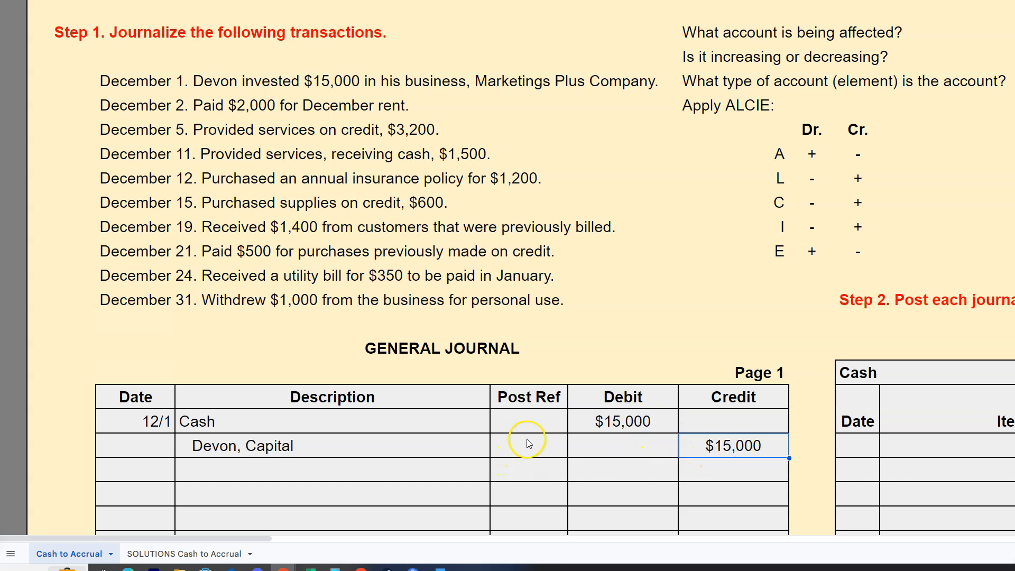
drag(528, 402, 529, 444)
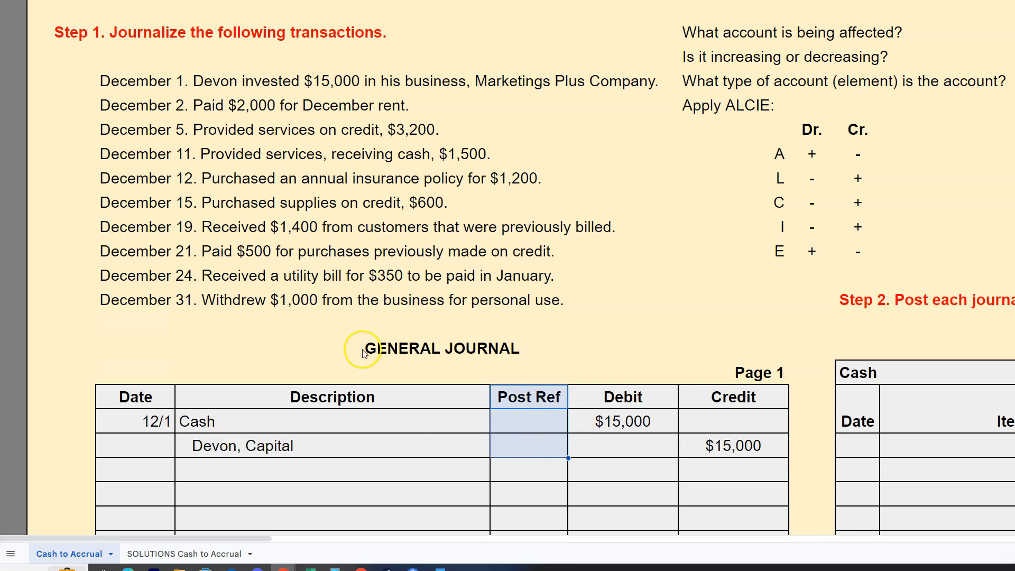
Start the second journal entry with the date 12/2, leaving one blank row after the 12/1 entry
scroll(276, 350, down, 2)
click(115, 390)
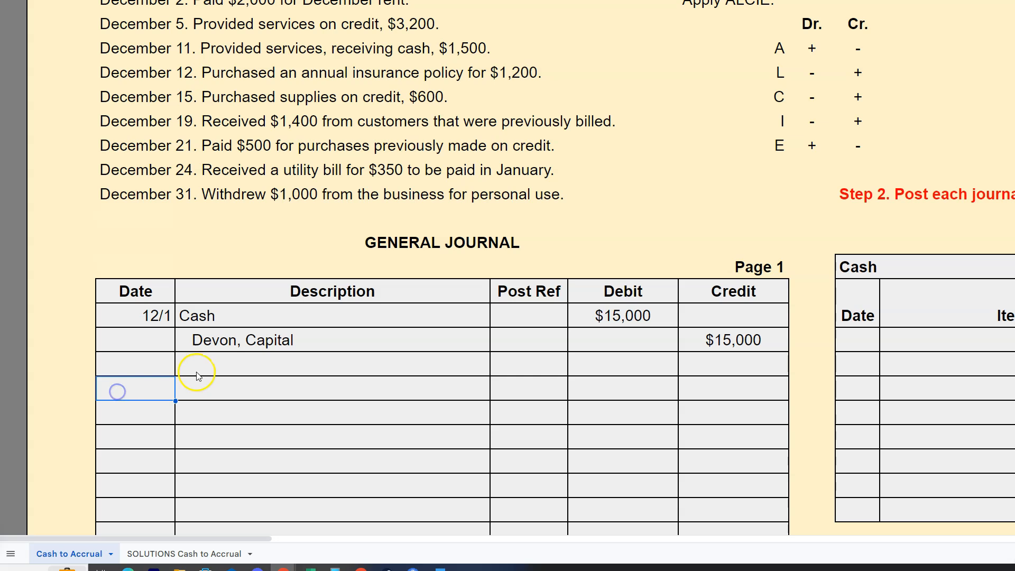
text(12)
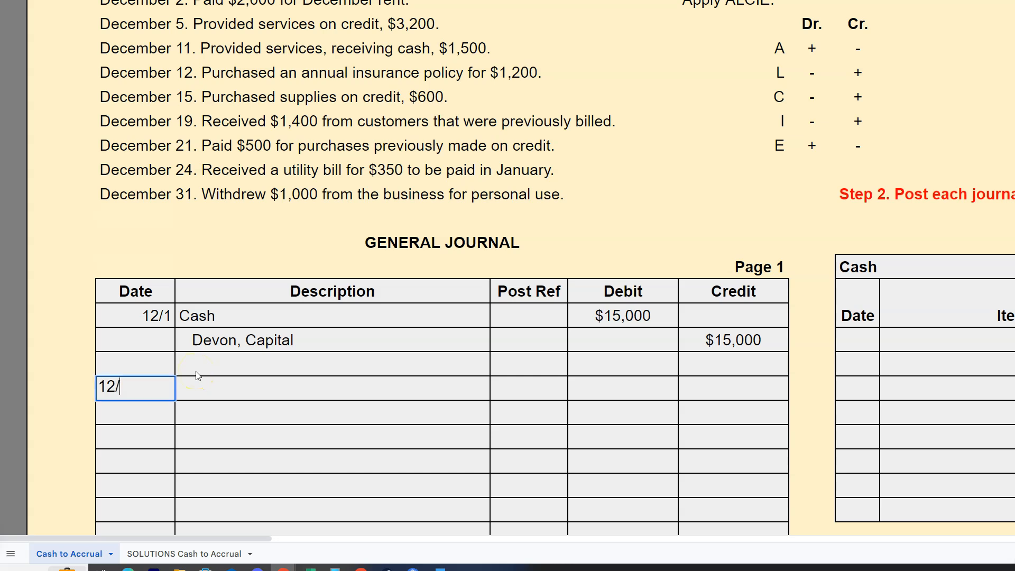
text(/2)
key(Return)
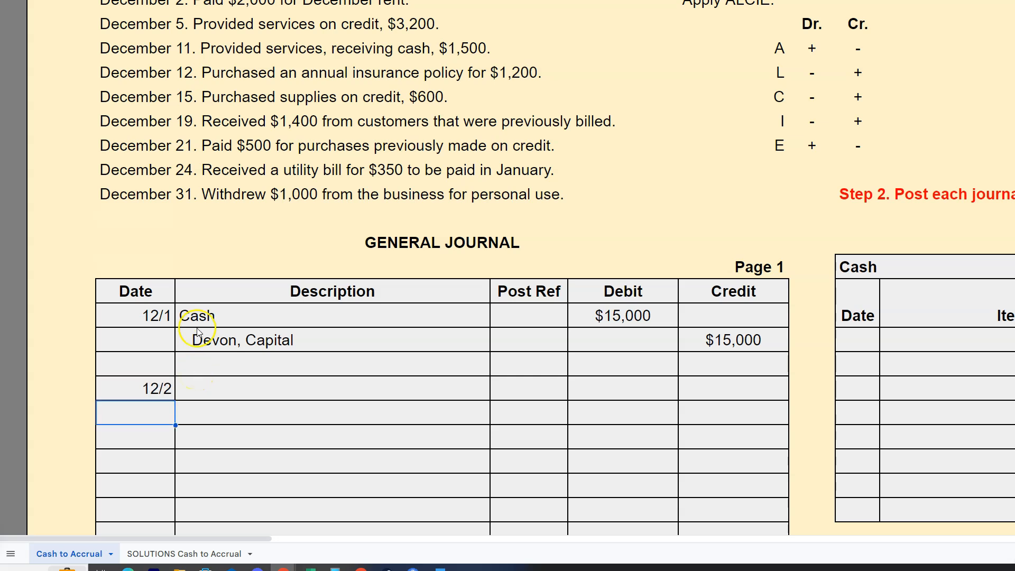
Record Cash with a credit of 2000 on the line below the 12/2 date for the December rent payment
scroll(401, 414, up, 2)
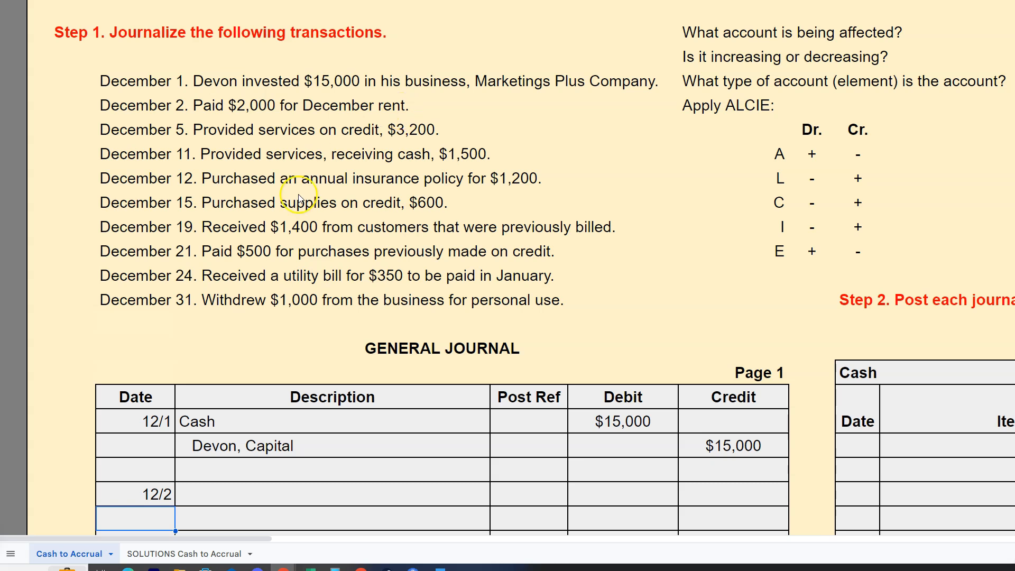
click(200, 497)
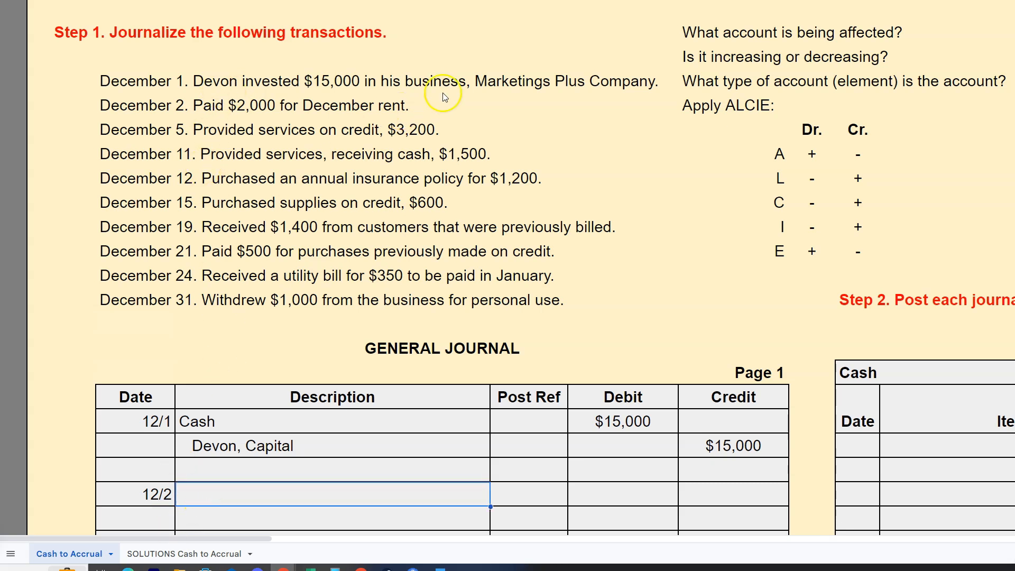
click(712, 36)
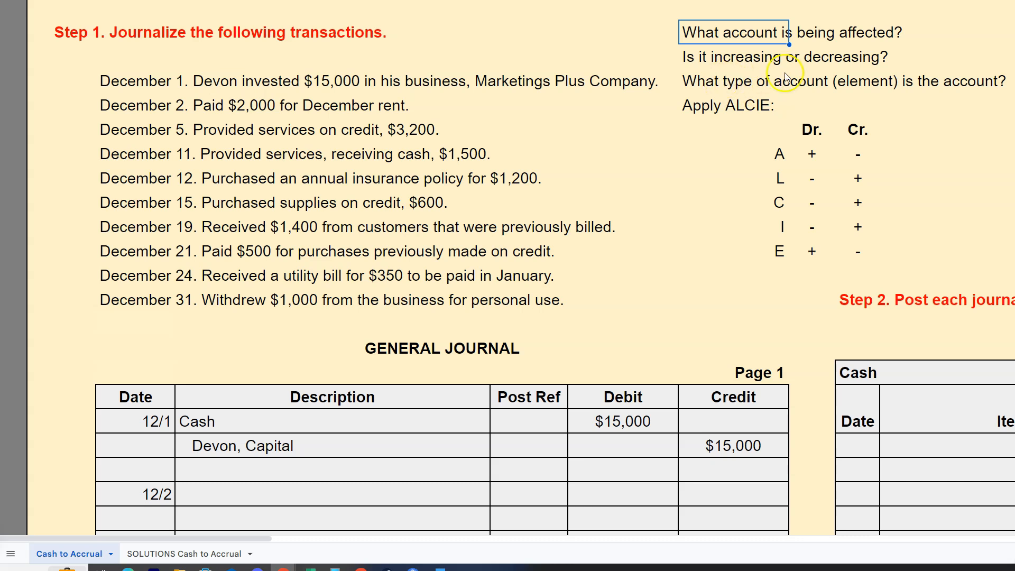
click(780, 157)
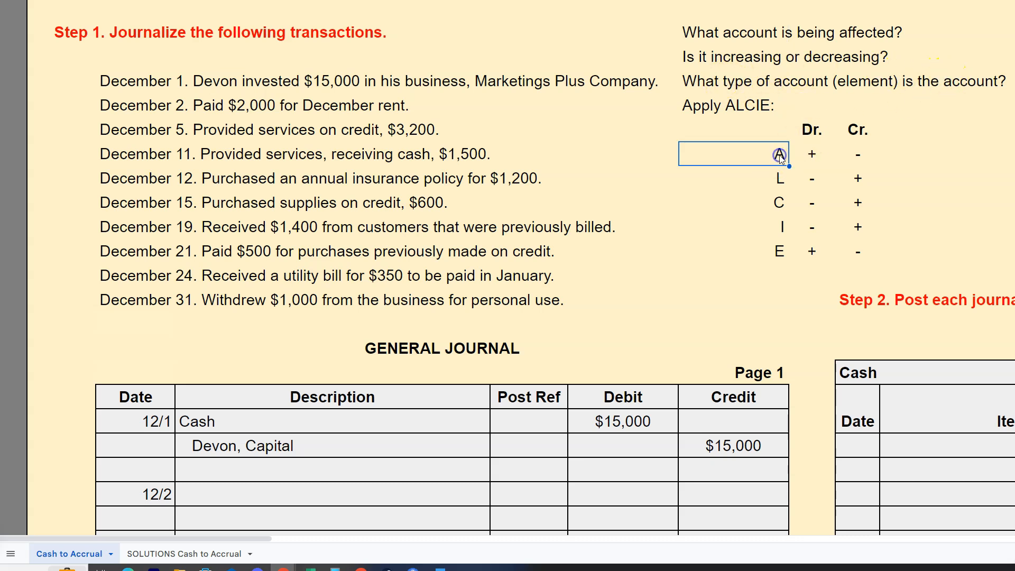
click(857, 157)
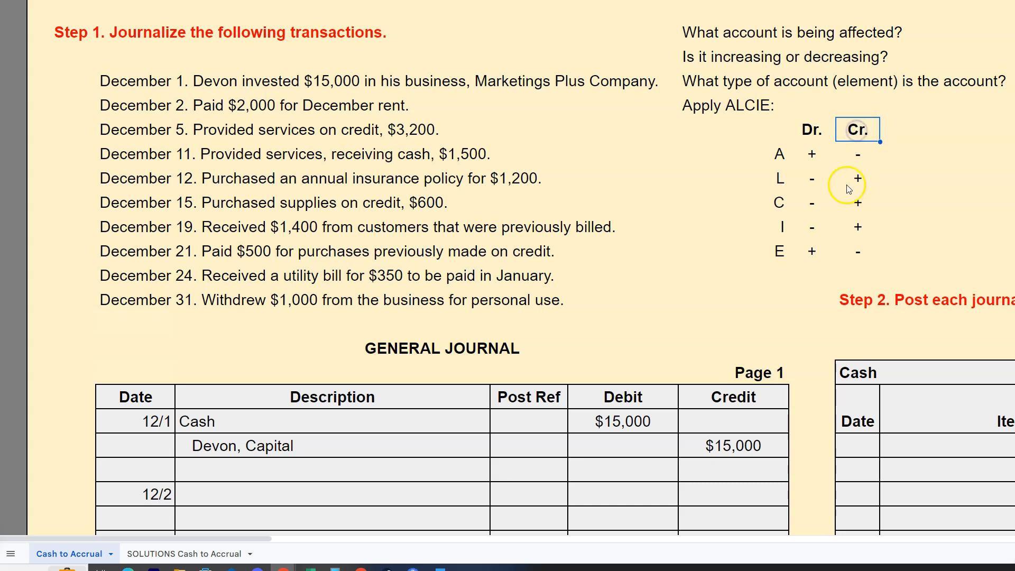
click(195, 515)
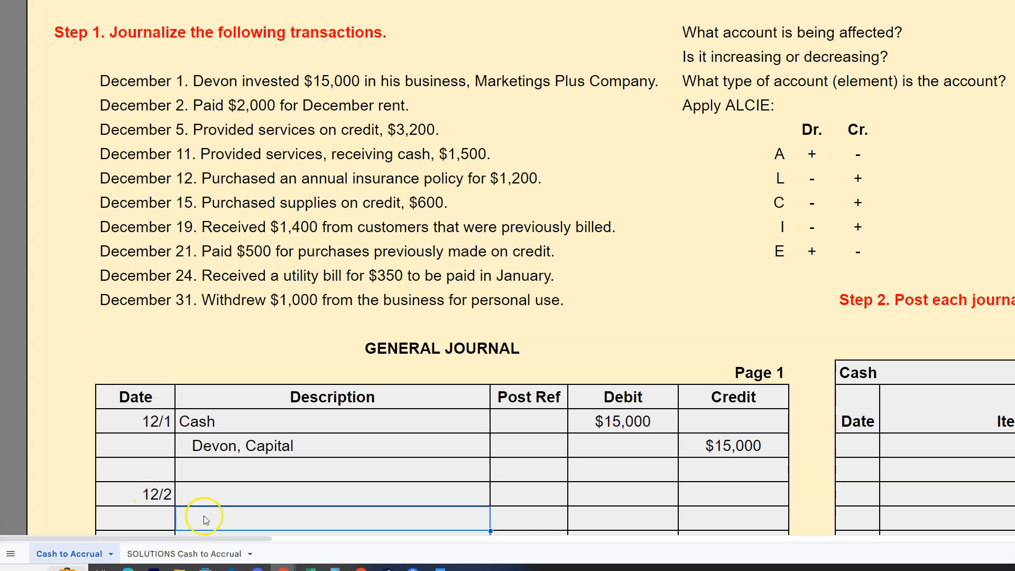
text(Cash)
key(Tab)
key(Tab)
key(Tab)
text(2000)
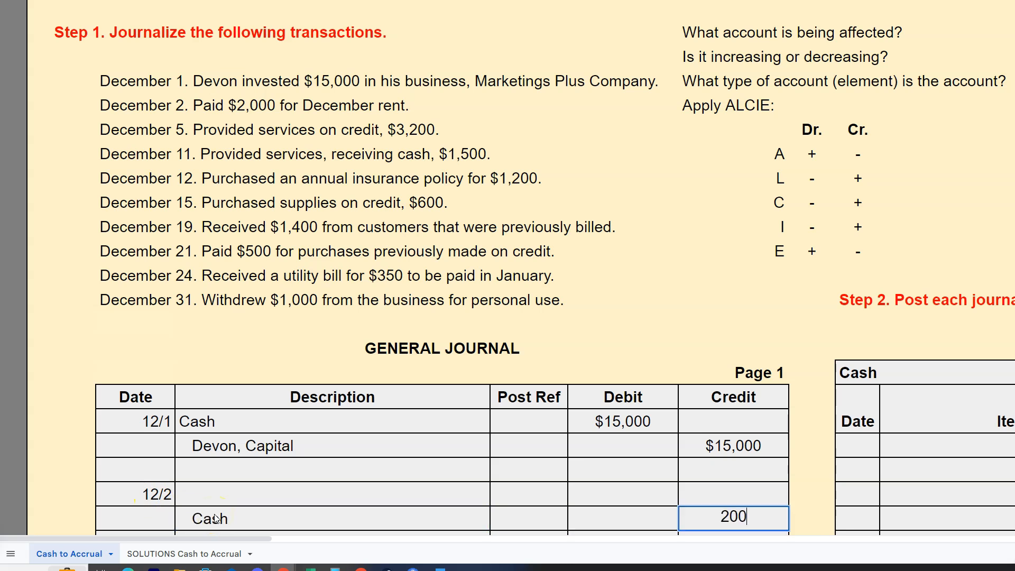
key(Return)
Add the note "DEBITS FIRST! ALWAYS!" directly above the General Journal's Date heading
click(223, 503)
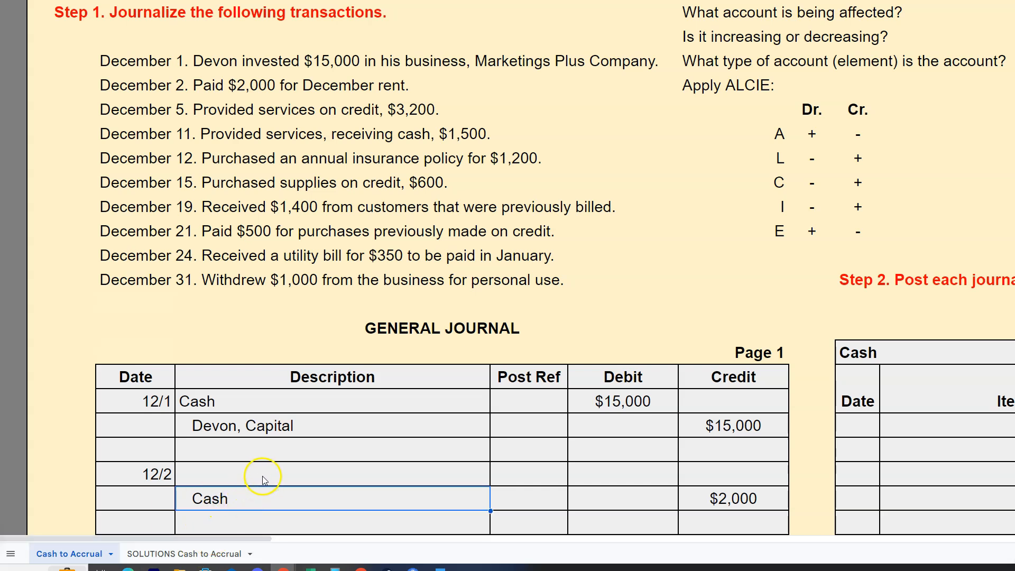
click(133, 357)
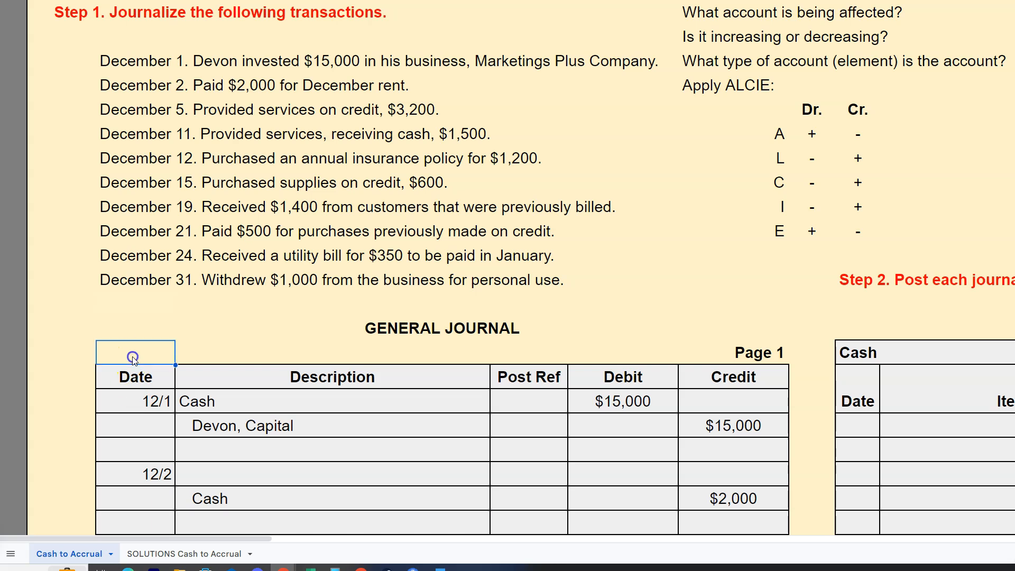
text(DEBITS FIRST! ALWAYS!)
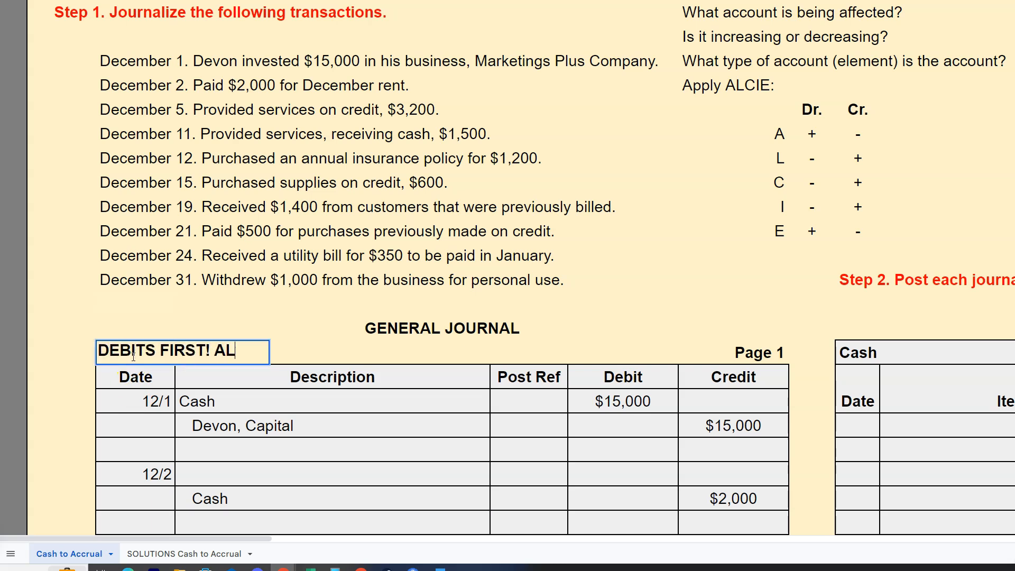
click(243, 471)
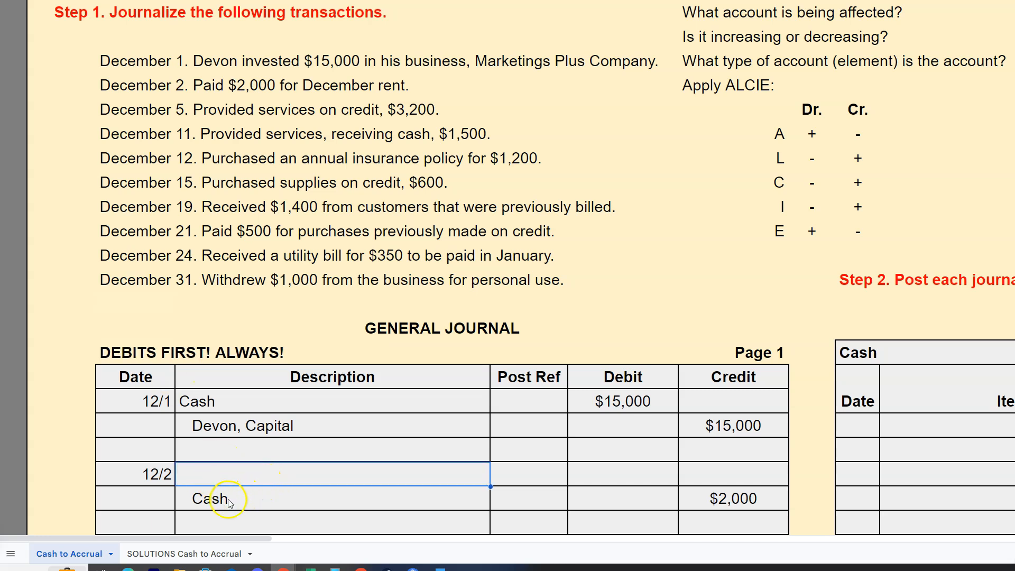
Enter a debit of 2000 in the 12/2 row, above the Cash credit line
click(703, 499)
click(380, 476)
click(637, 477)
text(2000)
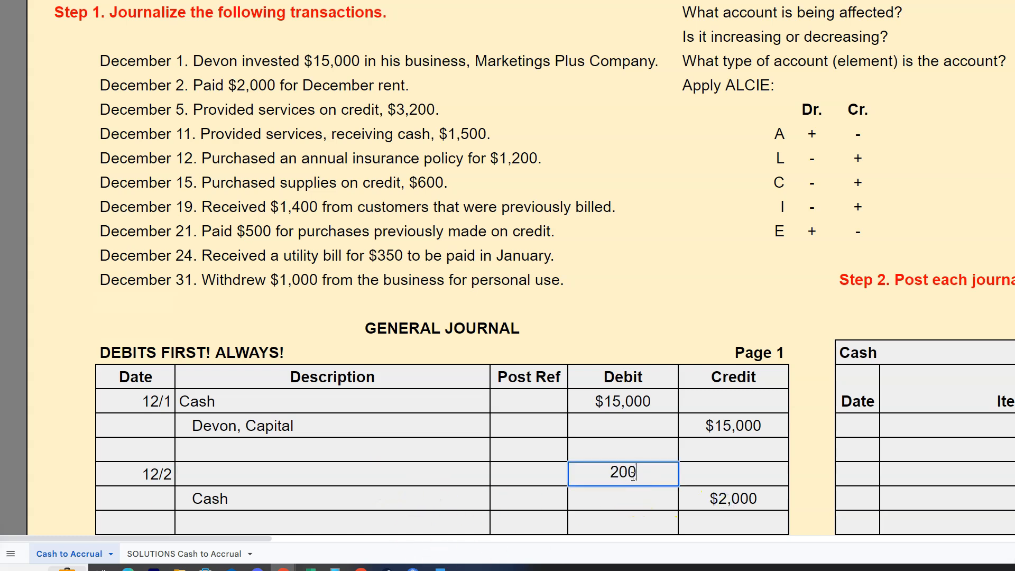
click(462, 479)
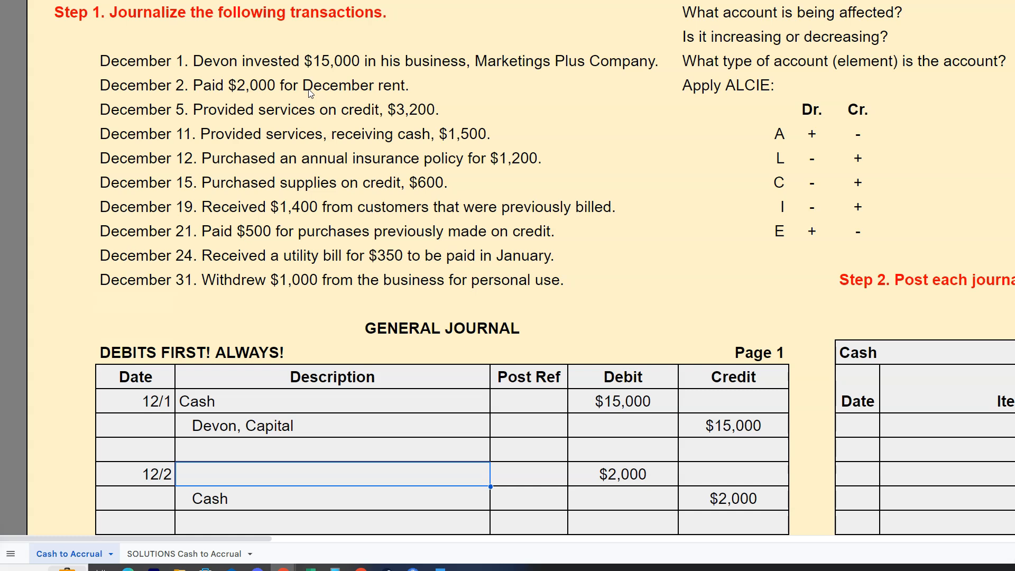
Enter Rent expense as the debited account in the 12/2 row and check it against the ALCIE expense rule
scroll(311, 93, up, 4)
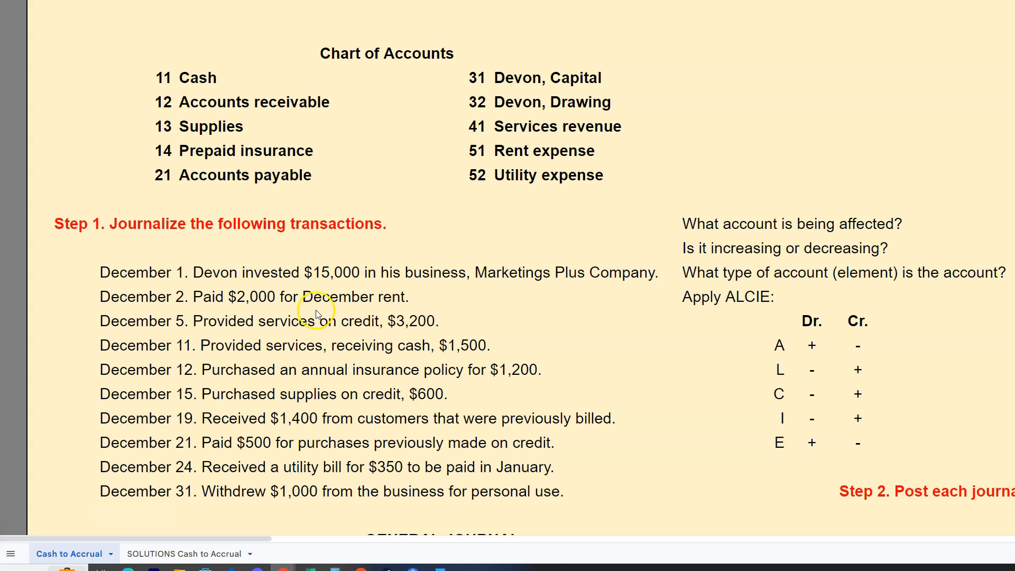
scroll(312, 312, down, 4)
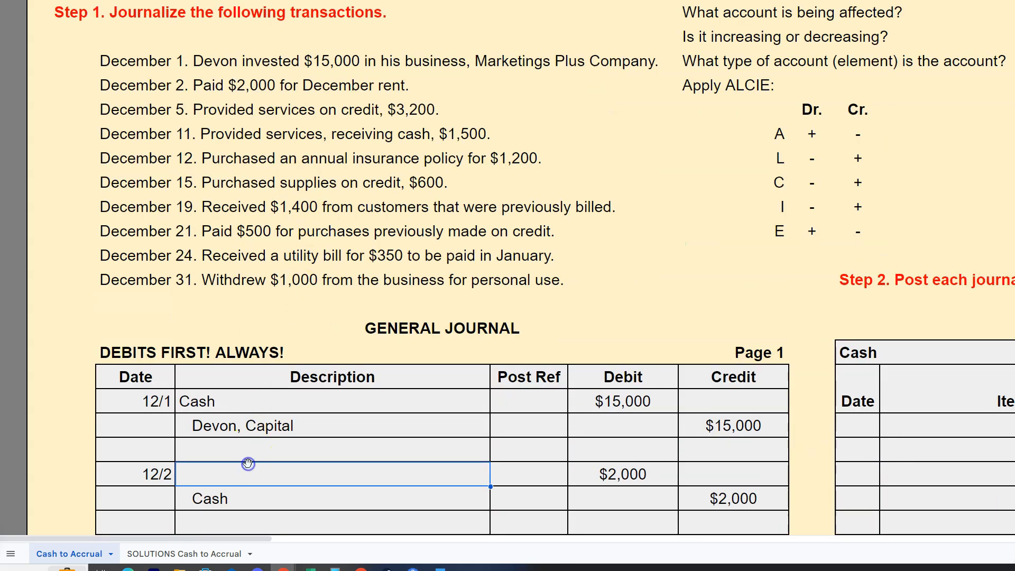
text(rENT)
key(BackSpace)
key(BackSpace)
key(BackSpace)
text(R)
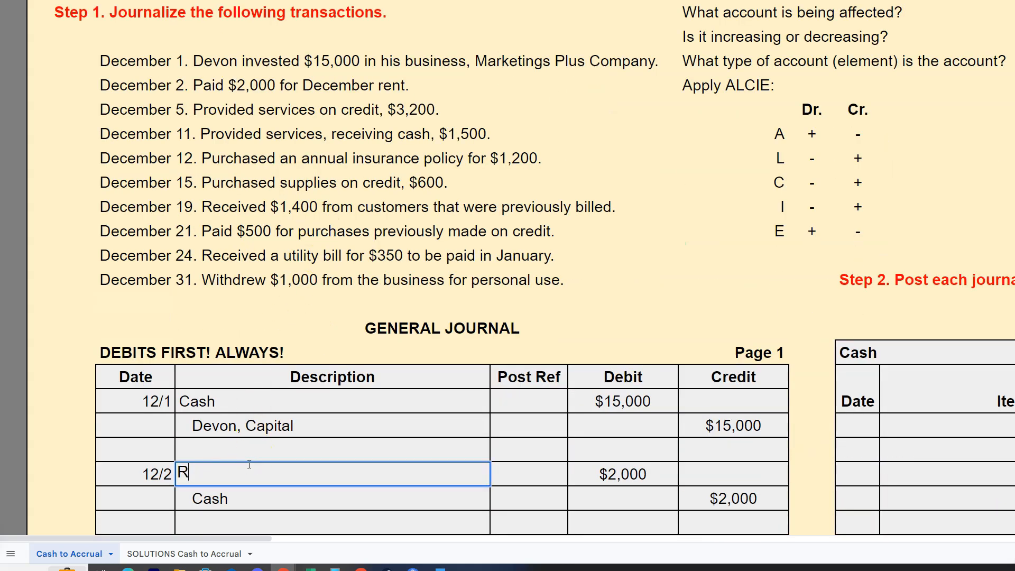
text(ent expen)
key(BackSpace)
text(ense)
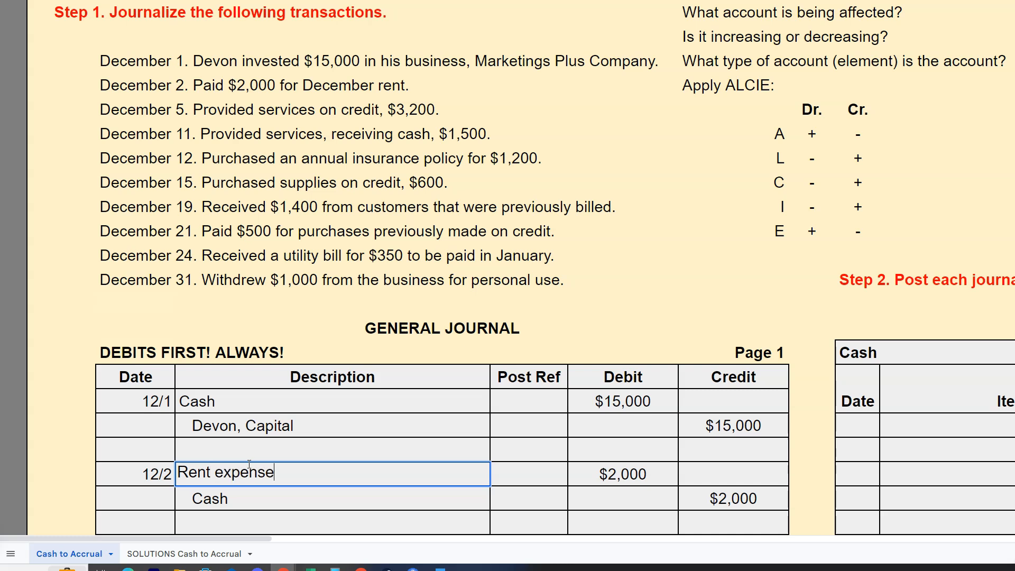
click(782, 231)
click(812, 231)
click(812, 110)
click(817, 223)
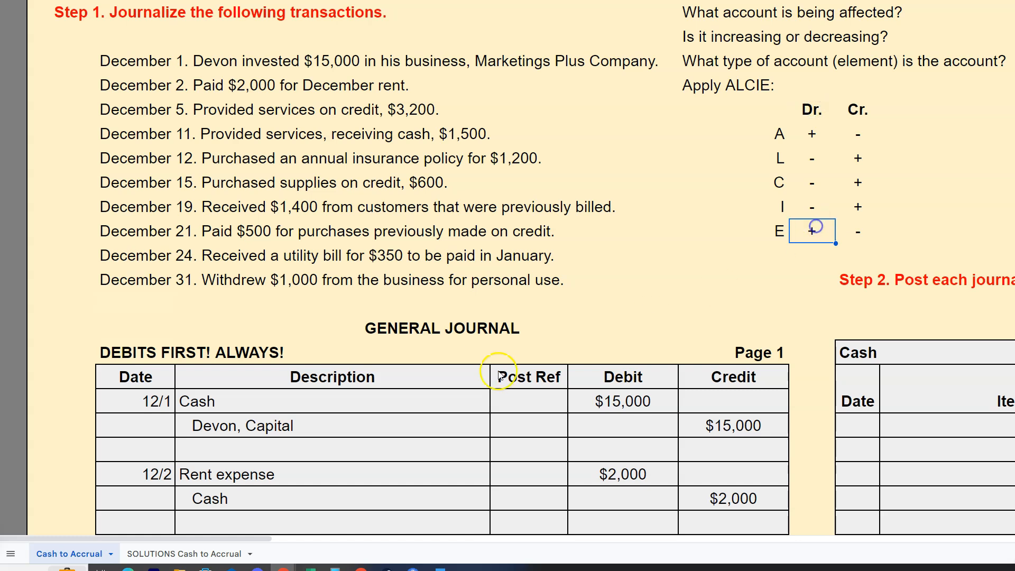
Start the third journal entry with the date 12/5, leaving one blank row after the 12/2 entry
scroll(388, 371, down, 4)
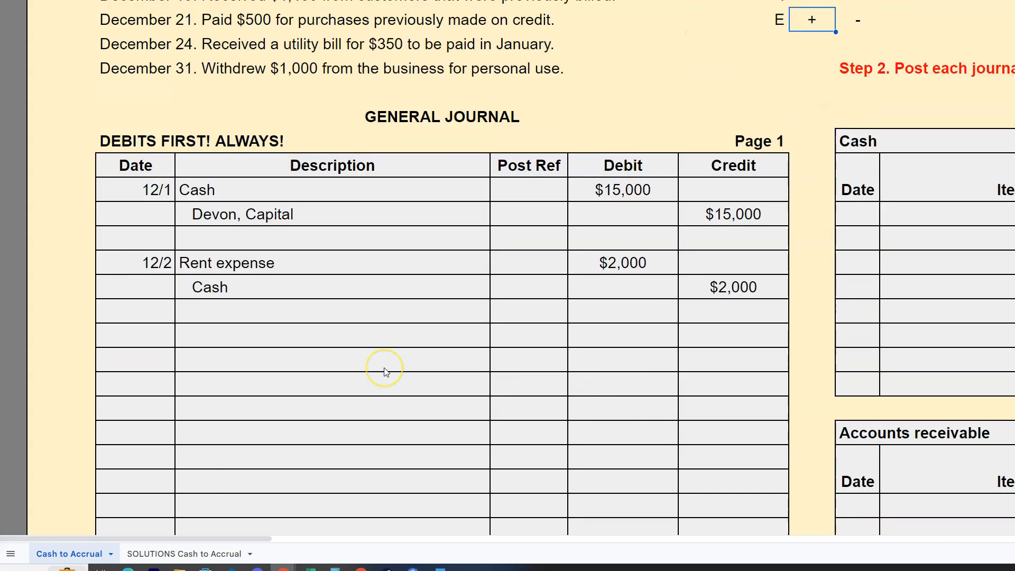
click(136, 335)
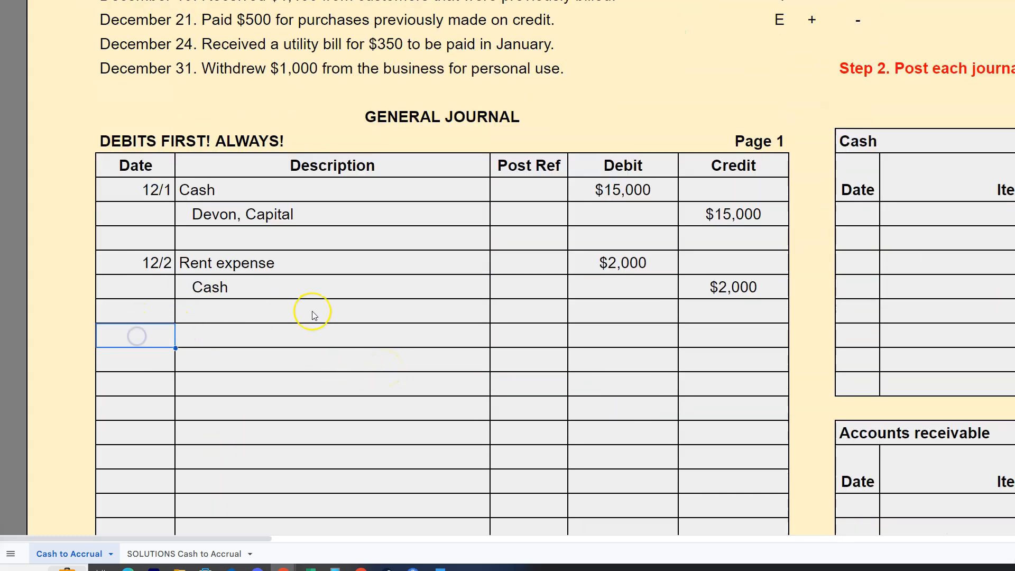
scroll(311, 313, up, 2)
scroll(314, 316, up, 2)
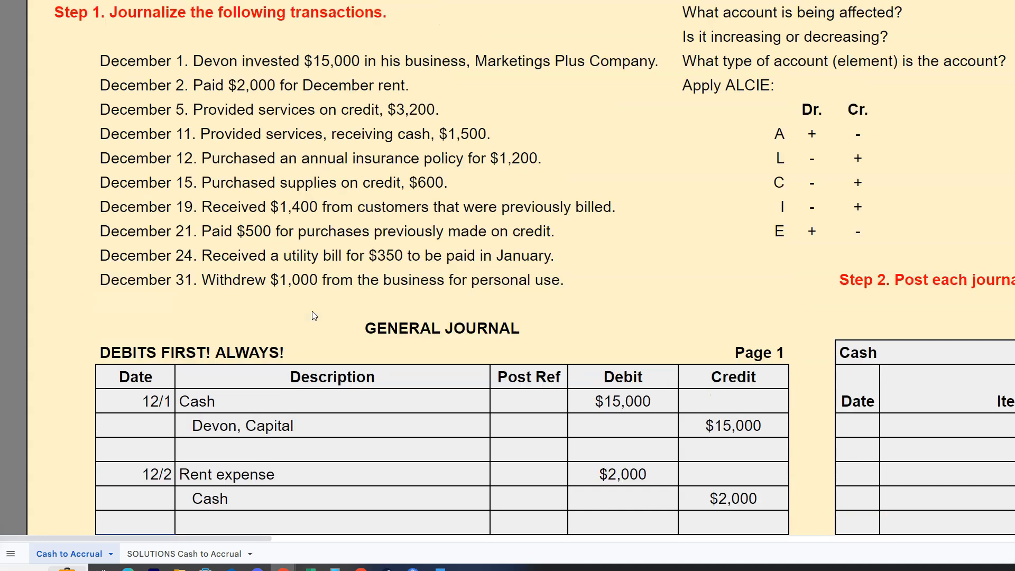
click(358, 520)
key(Down)
key(Down)
key(Left)
key(Up)
text(12)
key(Tab)
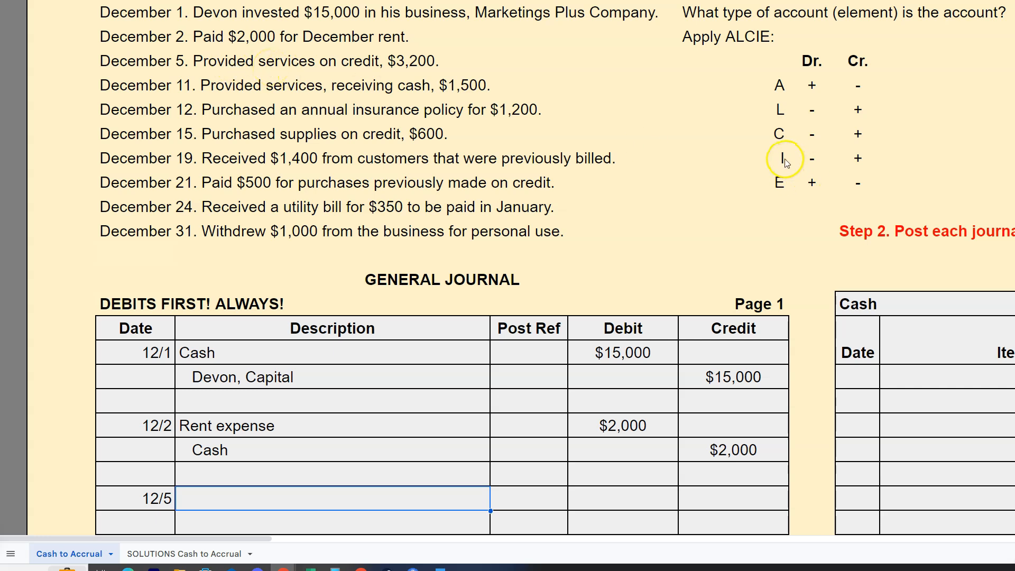
Examine the December 5 transaction against the chart of accounts, the guiding questions and the ALCIE rules
scroll(312, 153, up, 4)
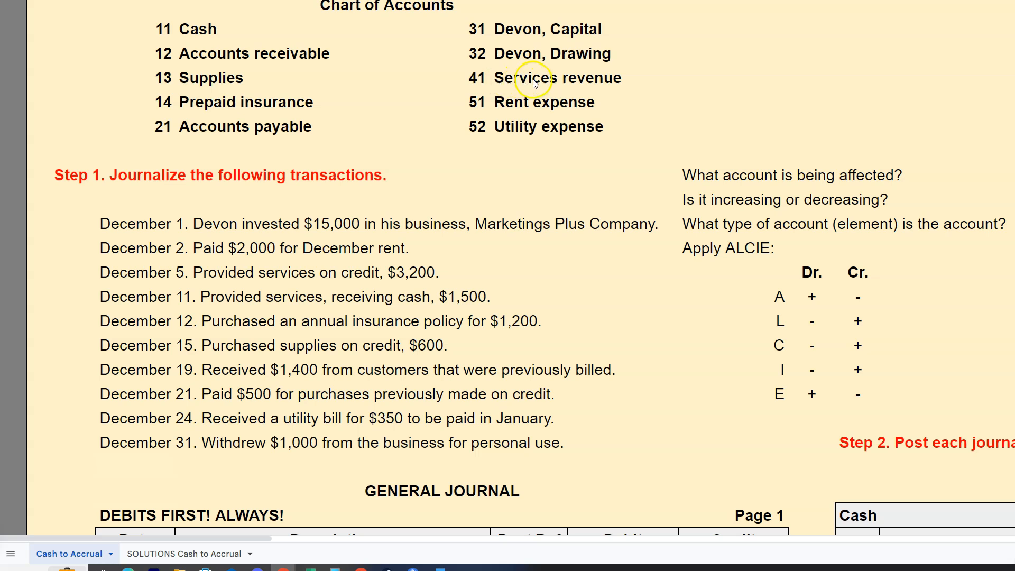
click(623, 80)
click(703, 174)
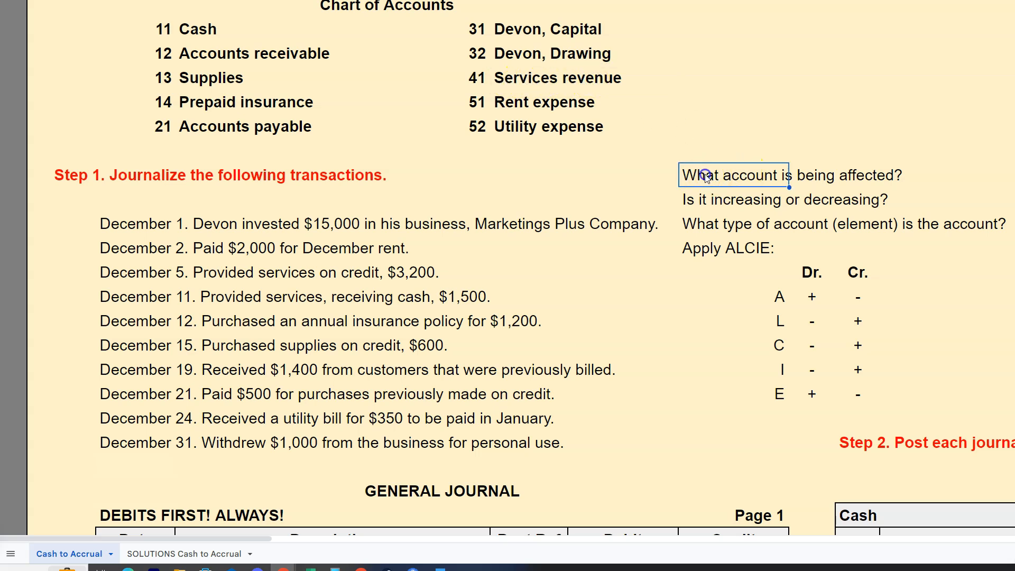
click(235, 275)
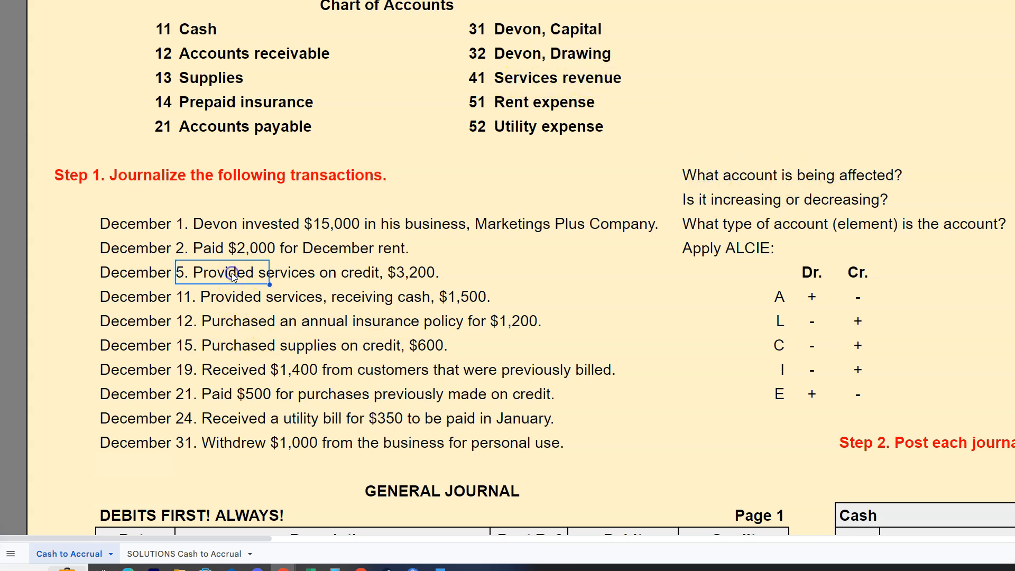
double_click(106, 275)
drag(193, 271, 315, 276)
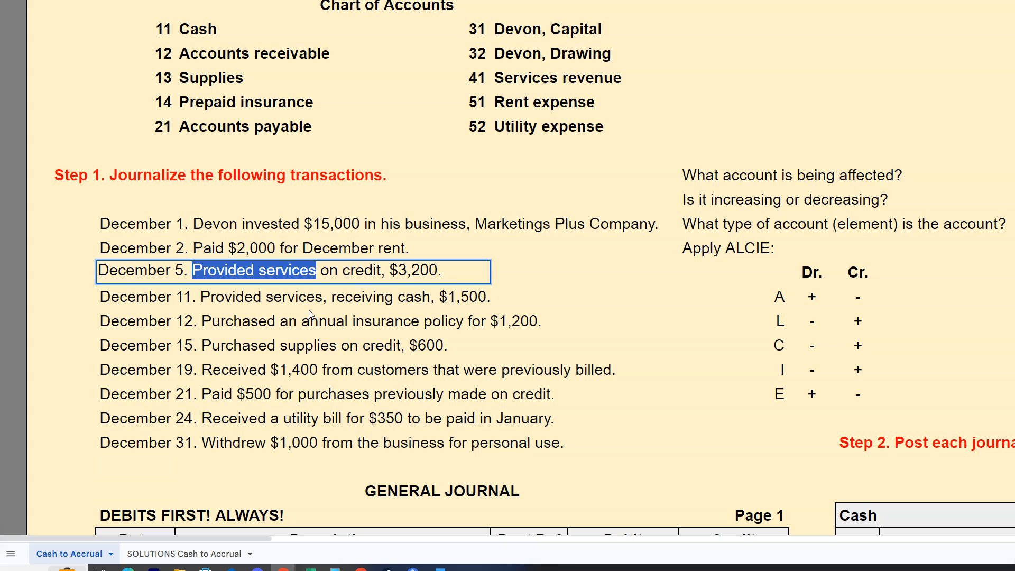
key(Return)
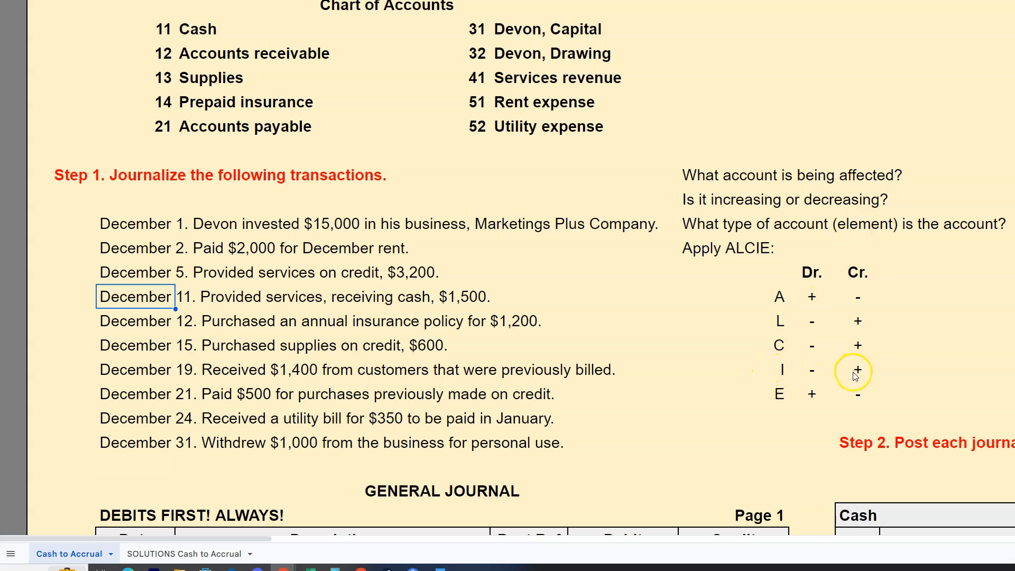
click(858, 274)
Record Services revenue, indented, with a credit of 3200 on the line below the 12/5 date
scroll(294, 333, down, 5)
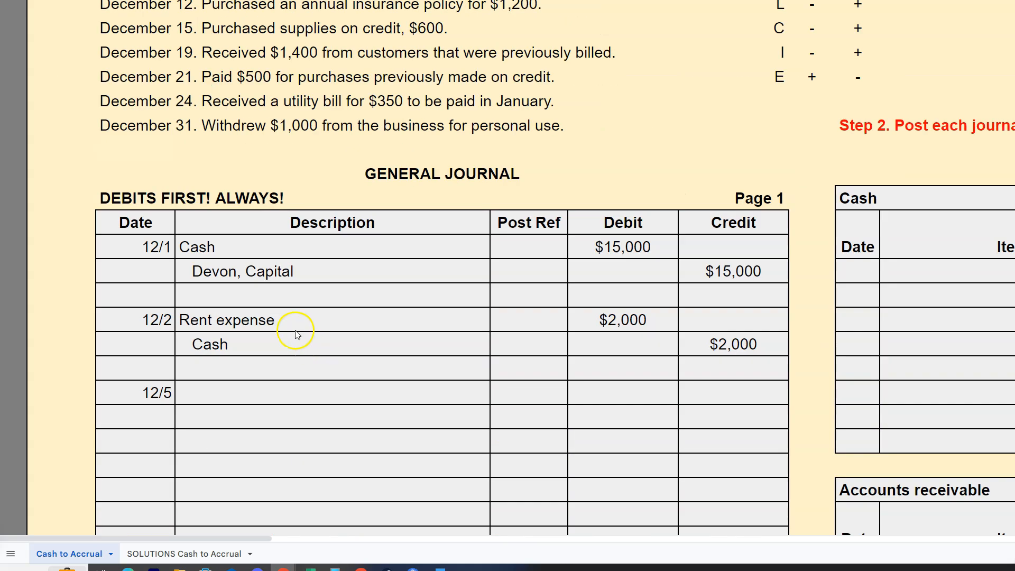
click(204, 413)
double_click(203, 412)
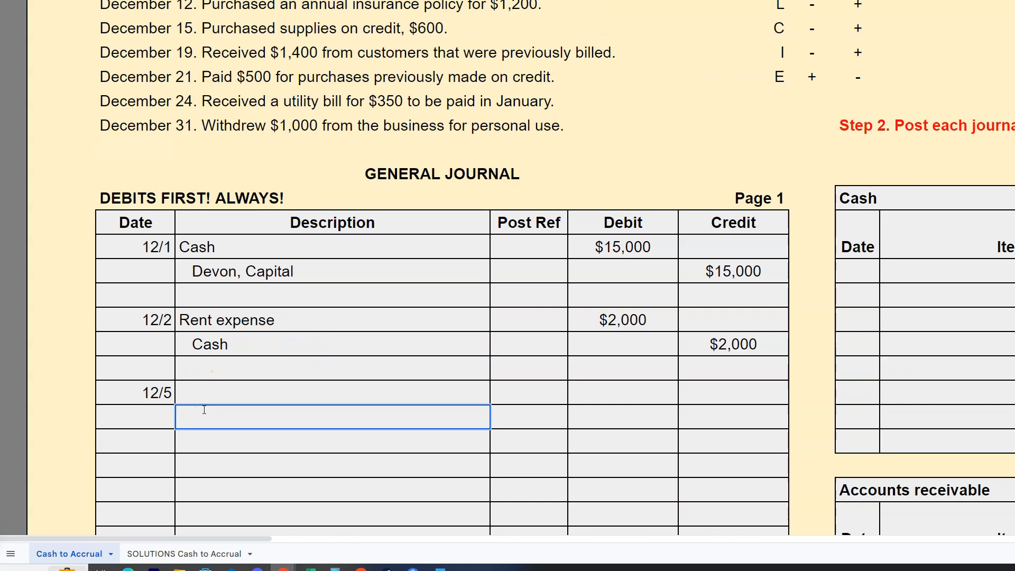
text(Services revenue)
scroll(253, 389, up, 5)
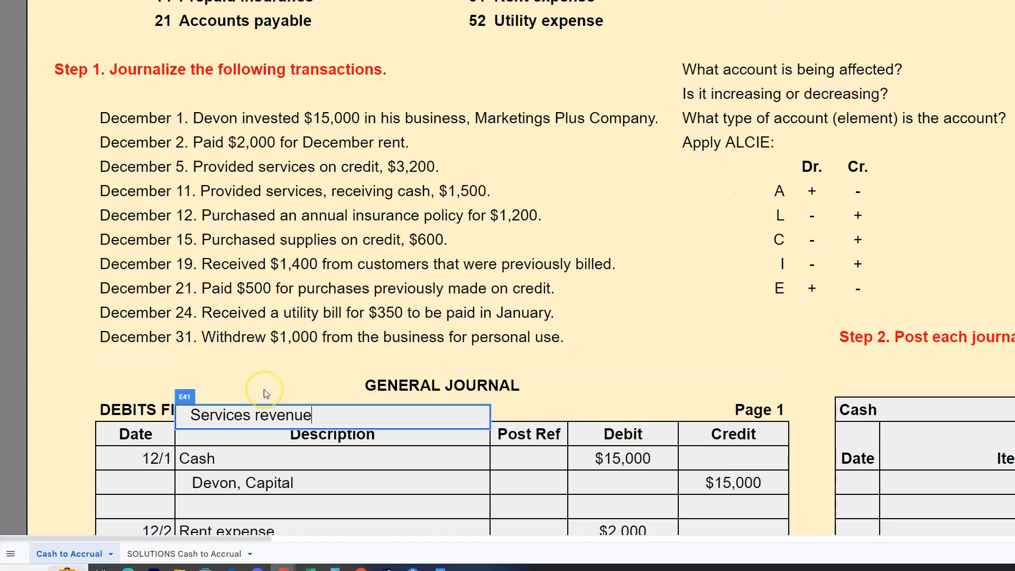
scroll(266, 394, down, 5)
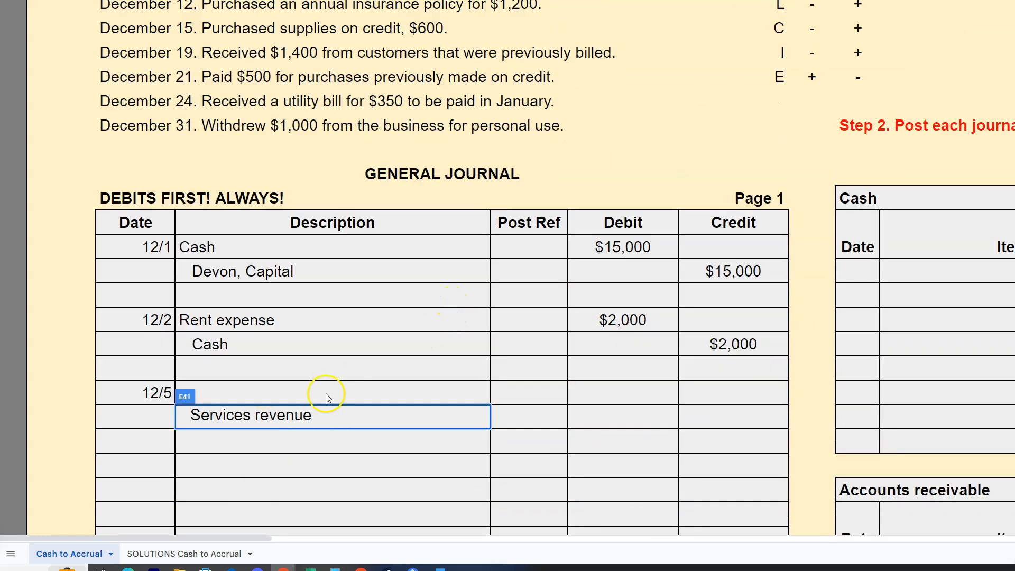
click(712, 421)
scroll(712, 419, up, 2)
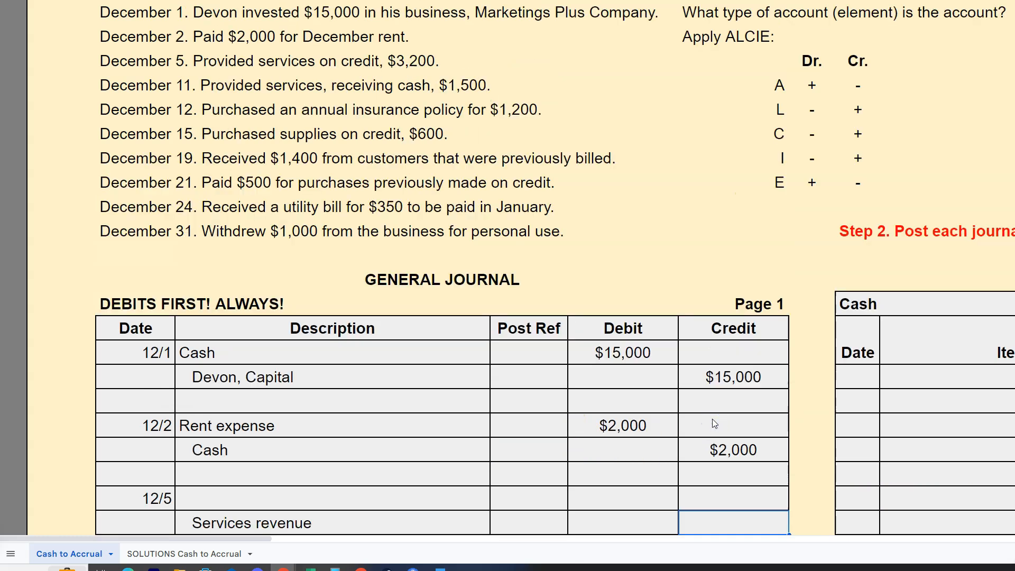
text(3200)
key(Return)
Enter a debit of 3200 in the 12/5 row, above the Services revenue credit line
click(661, 475)
text(3200)
key(Return)
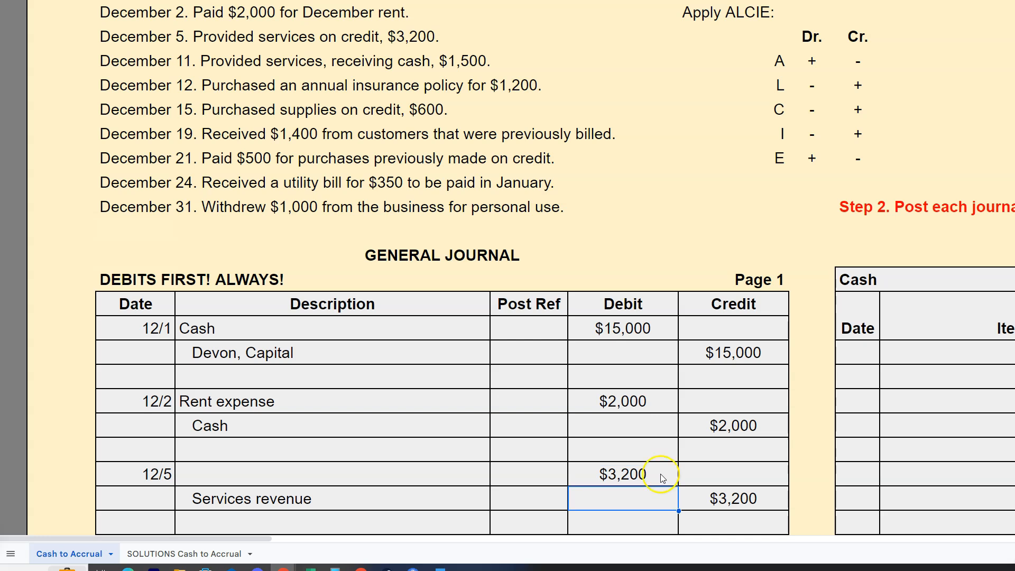
click(352, 499)
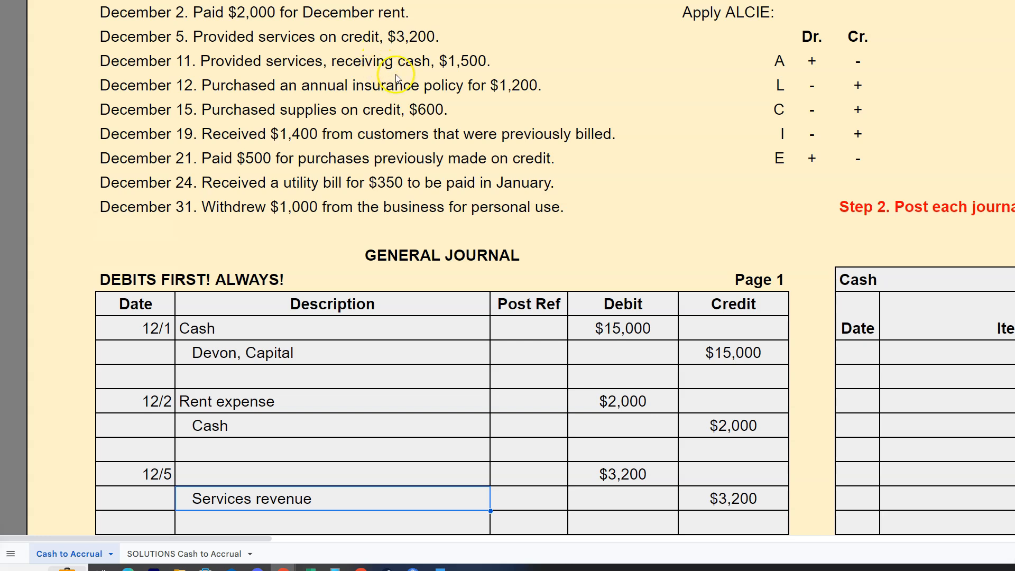
Consult the chart of accounts and enter Accounts receivable as the debited account in the 12/5 row
scroll(382, 70, up, 5)
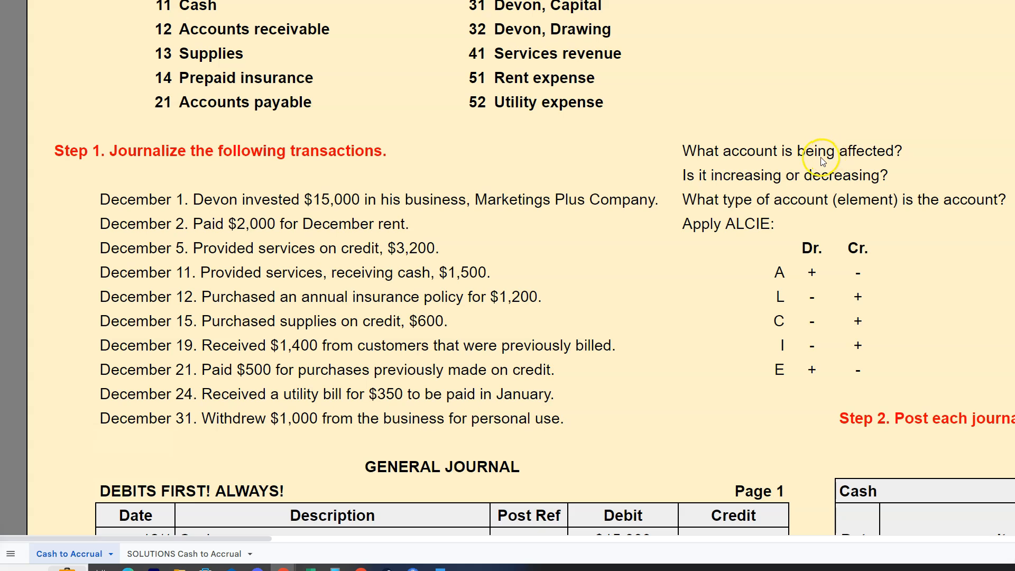
scroll(814, 151, up, 3)
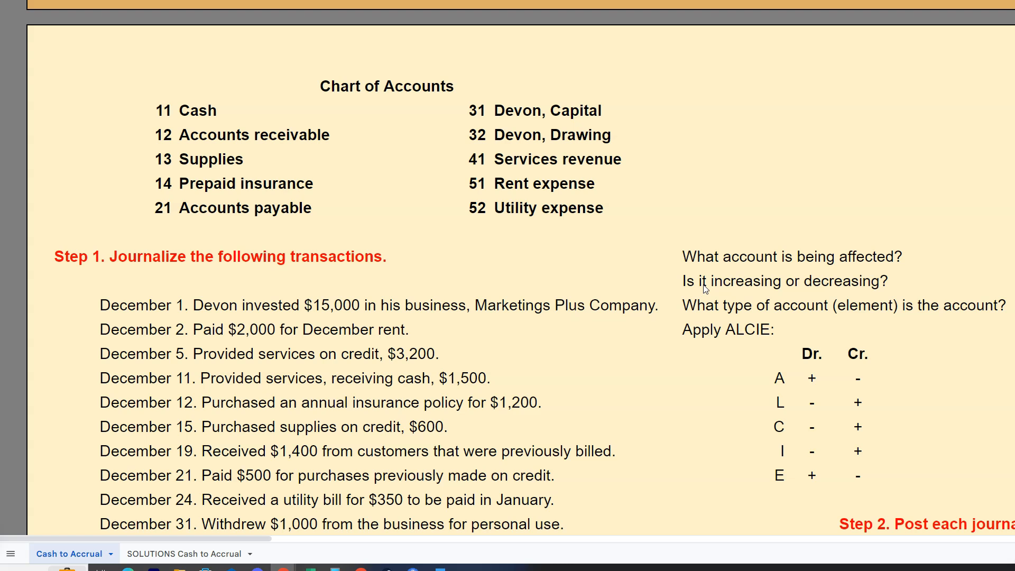
click(707, 259)
scroll(420, 344, down, 5)
click(218, 467)
text(Accounts receivable)
key(Tab)
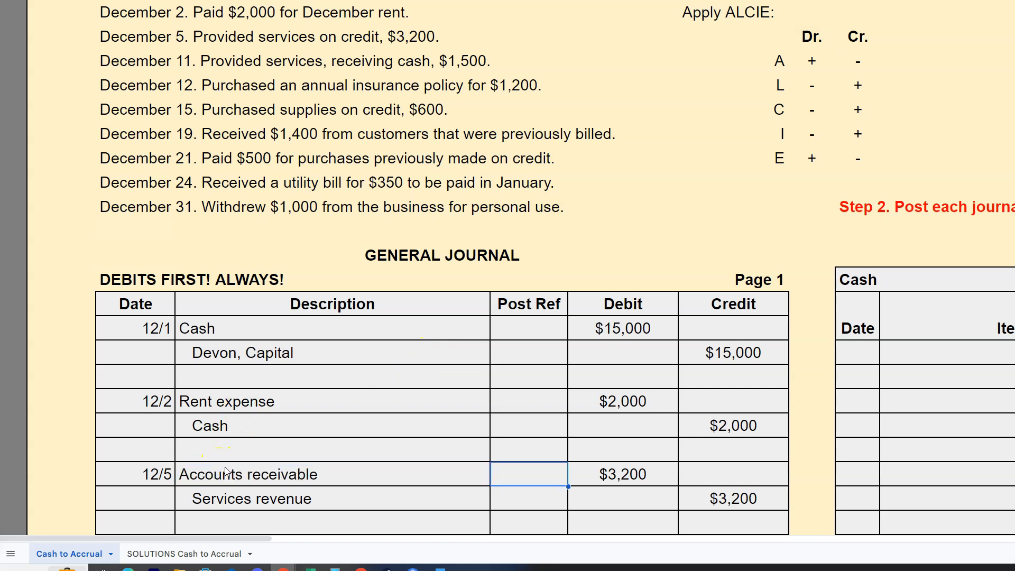
Review the December 11 transaction and start its journal entry with the date 12/11, leaving one blank row after the 12/5 entry
scroll(245, 404, up, 3)
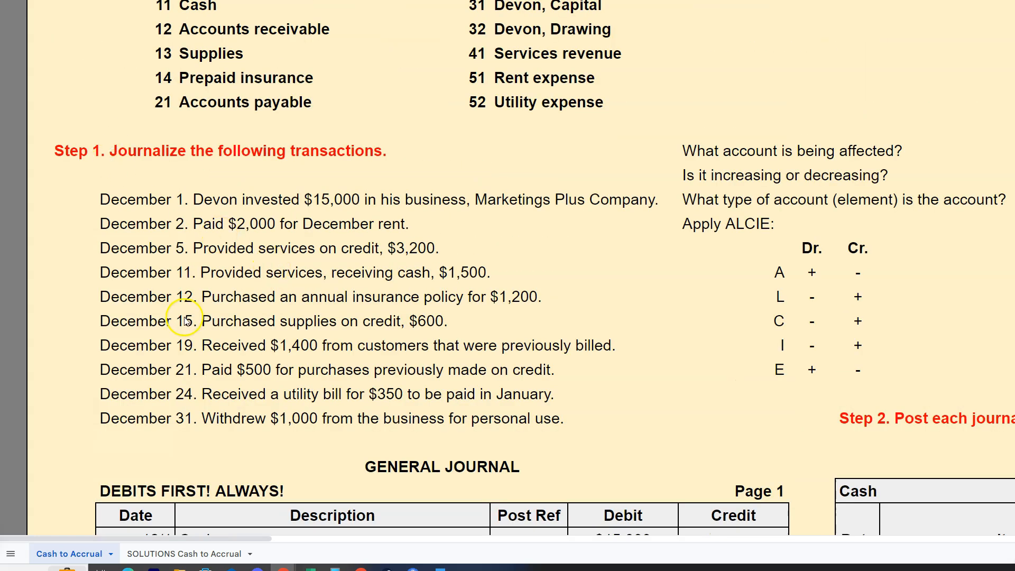
click(147, 276)
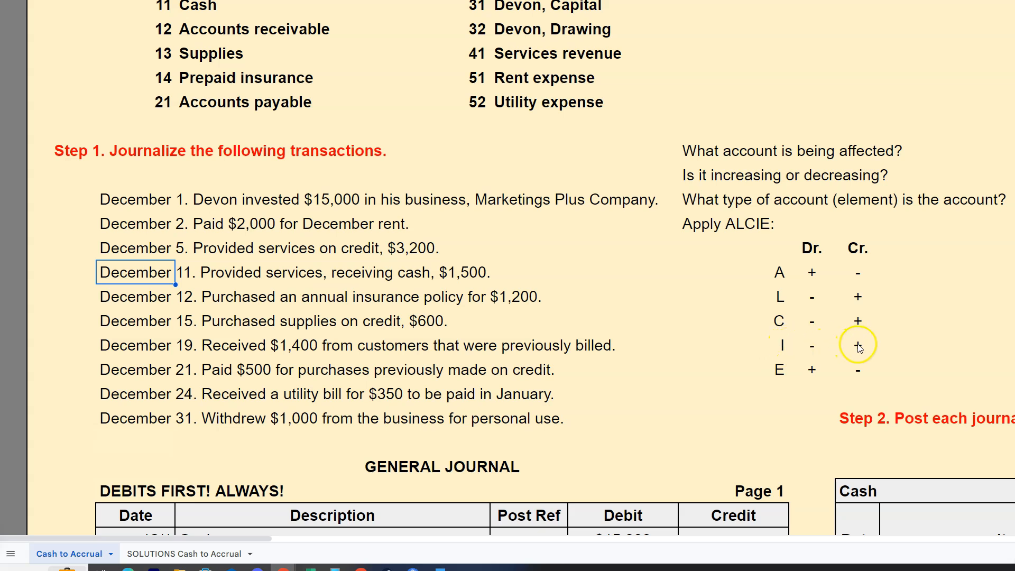
scroll(782, 241, down, 6)
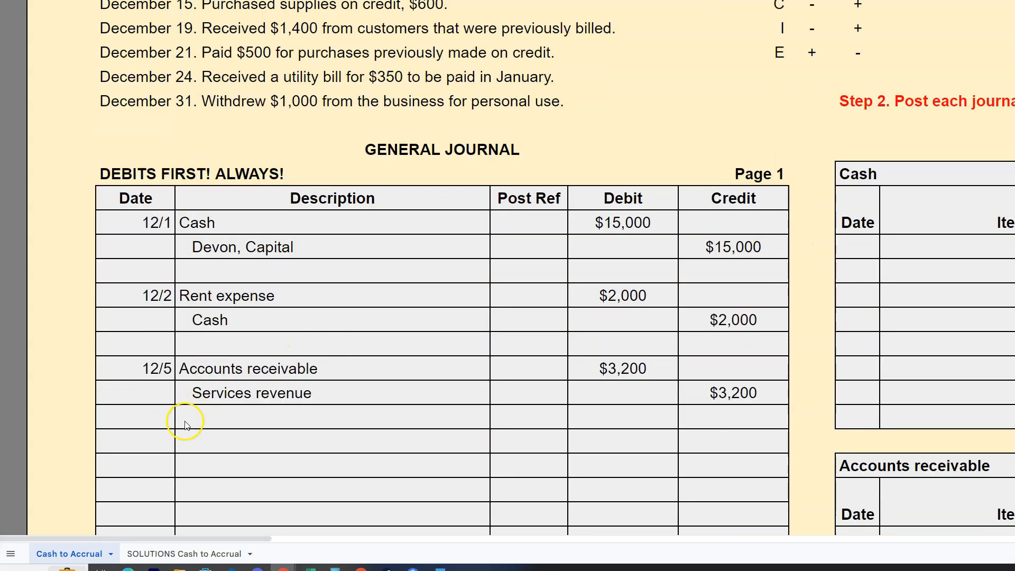
scroll(275, 368, up, 2)
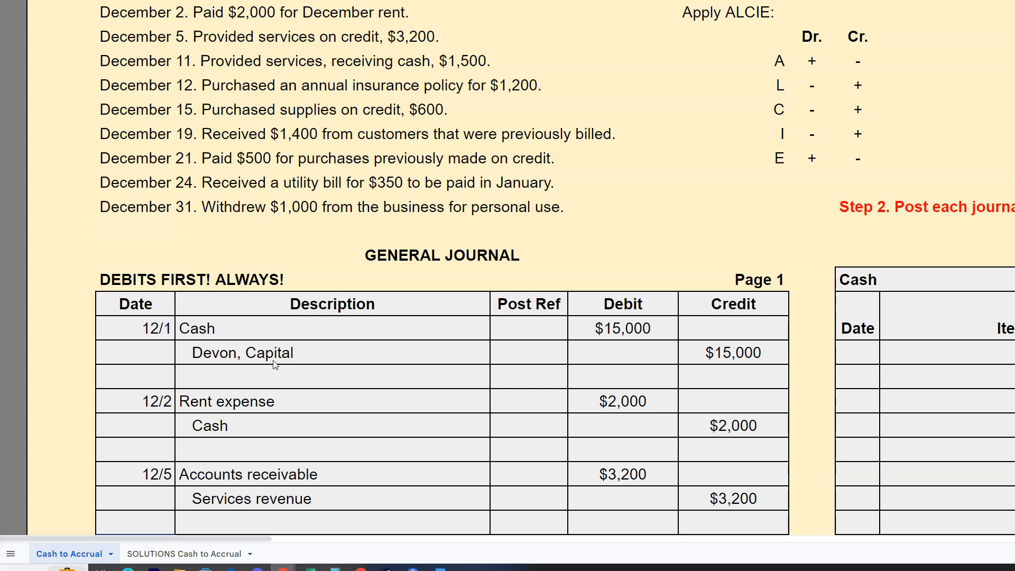
scroll(275, 365, down, 1)
text(12/11)
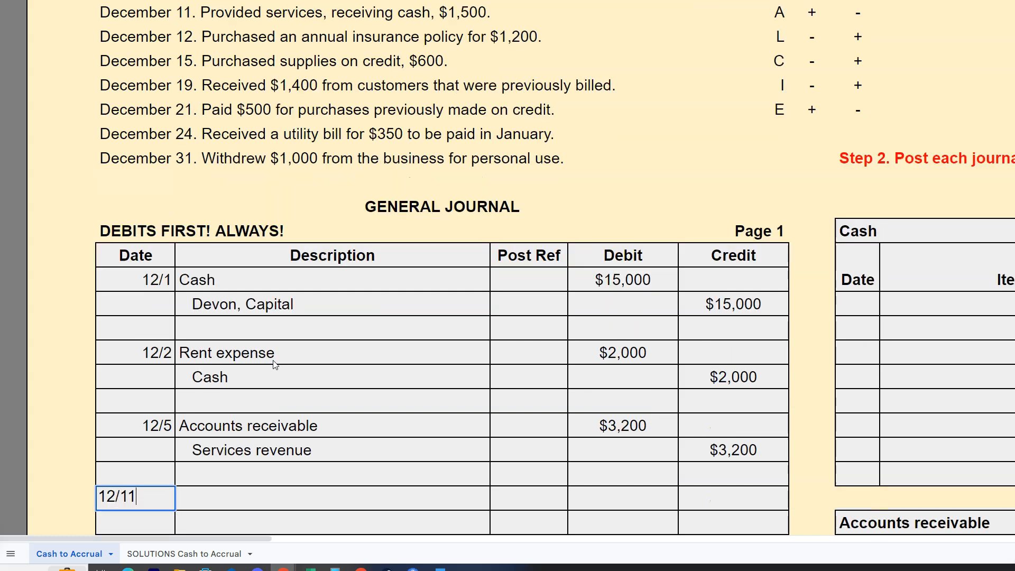
key(Return)
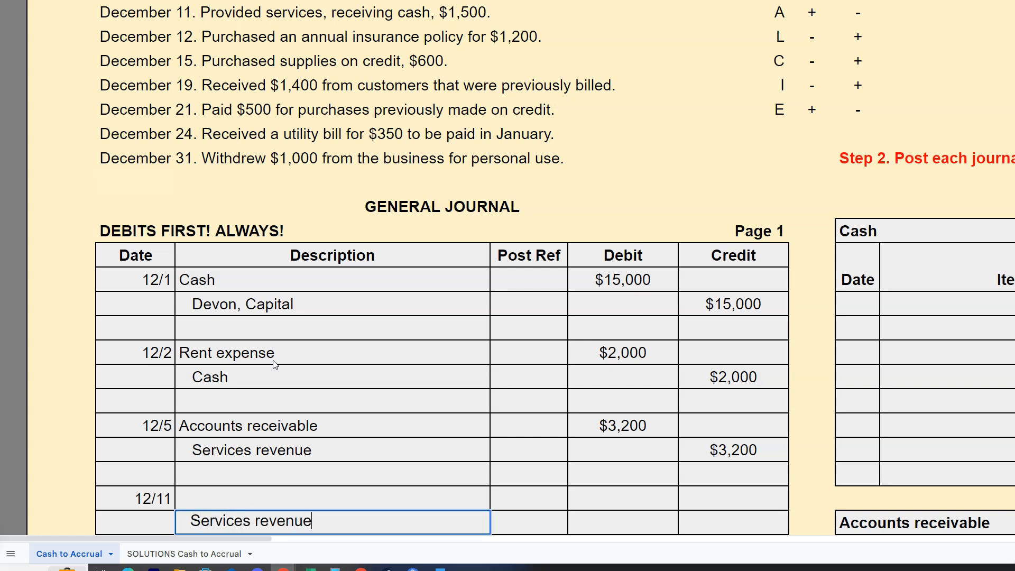
Record Services revenue, indented, with a credit of 1500 on the line below the 12/11 date
key(Tab)
key(Tab)
key(Tab)
text(1500)
key(Left)
key(Up)
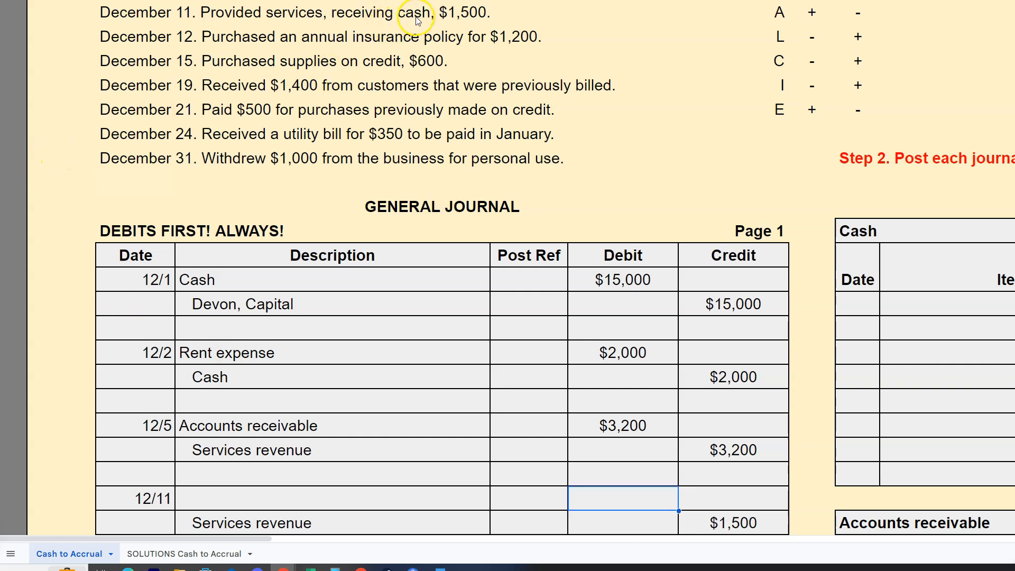
Record Cash with a debit of 1500 in the 12/11 row, above the Services revenue credit line
click(200, 502)
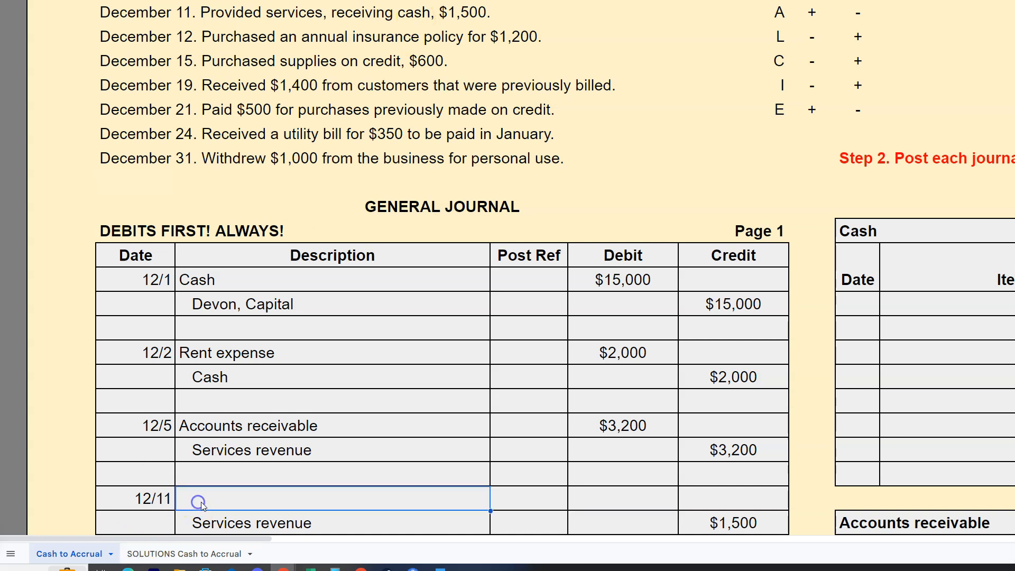
scroll(207, 499, up, 5)
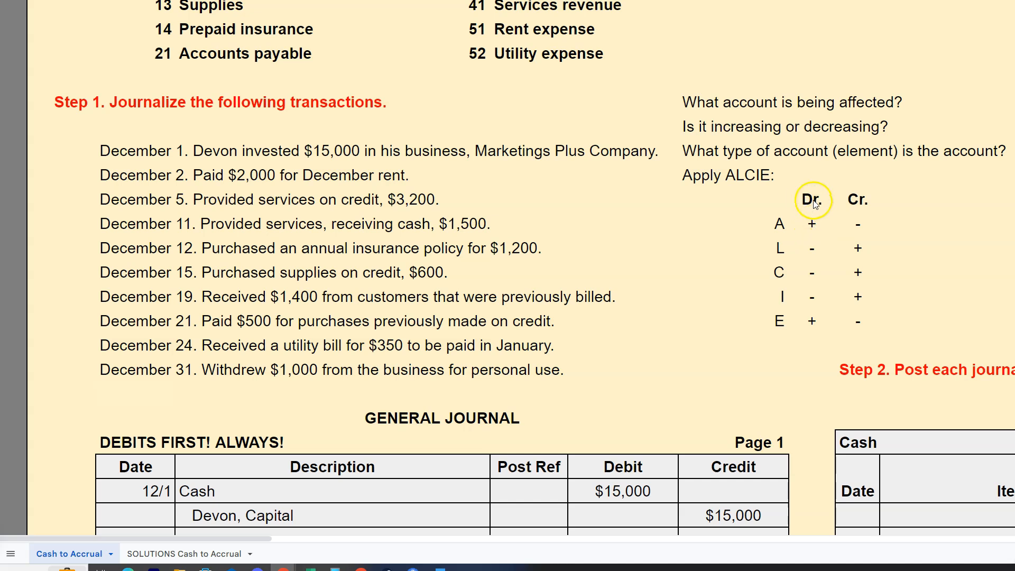
scroll(453, 216, down, 6)
click(220, 400)
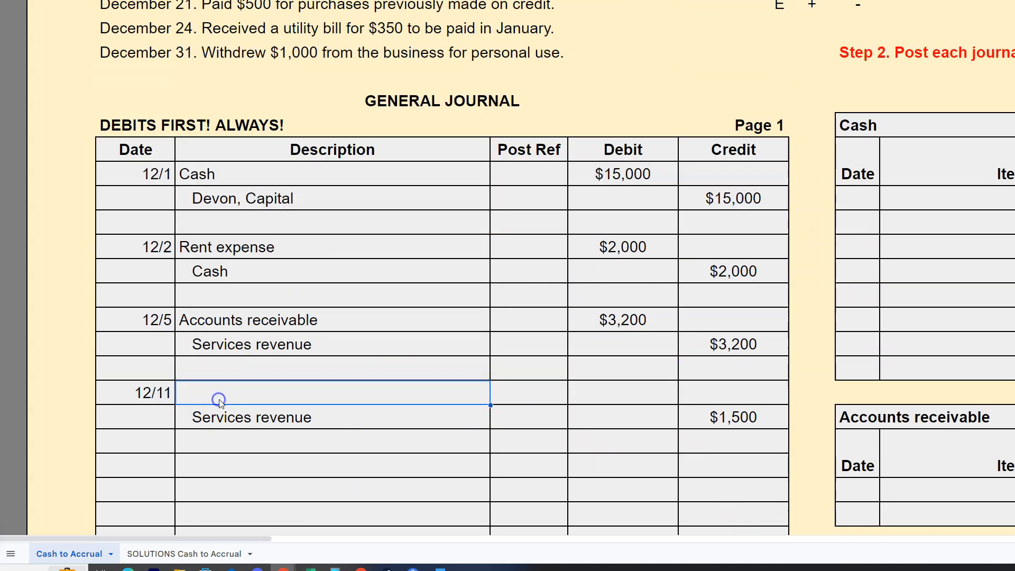
text(Cash)
key(Tab)
key(Tab)
text(1500)
key(Return)
click(167, 390)
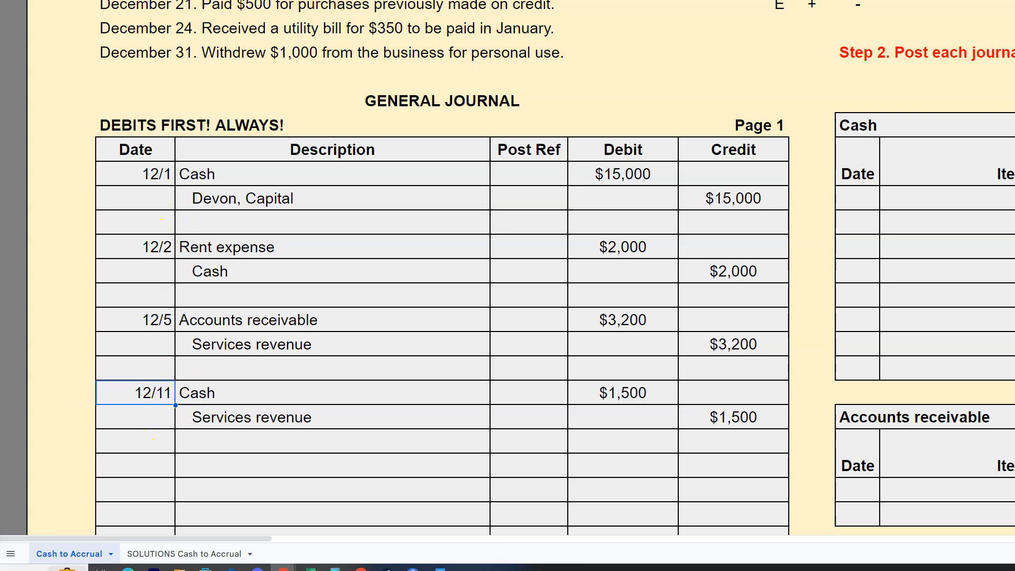
Start the journal entry for the December 12 transaction with the date 12/12, leaving one blank row after the 12/11 entry
click(152, 465)
scroll(212, 412, up, 2)
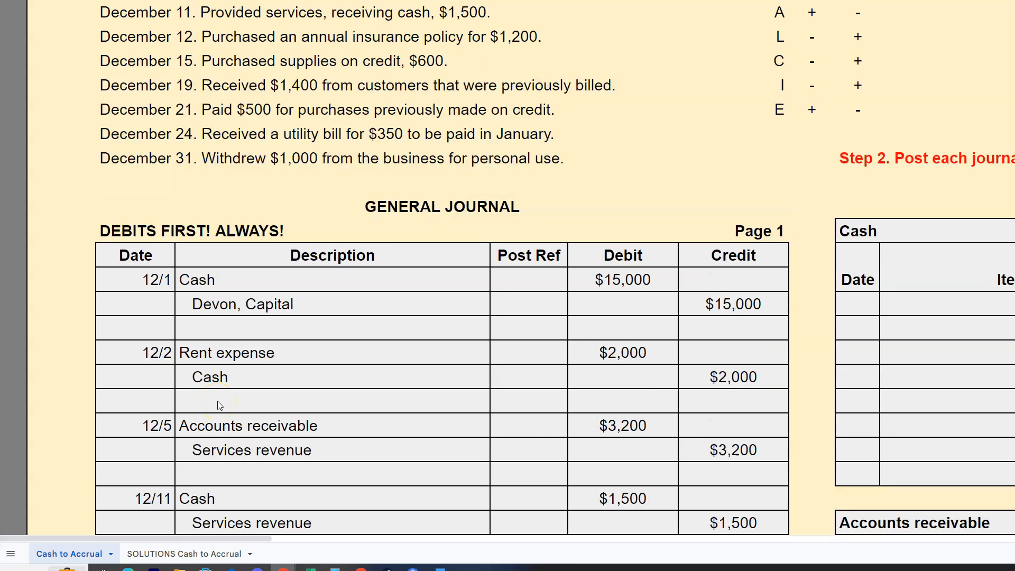
scroll(217, 400, down, 2)
text(12/12)
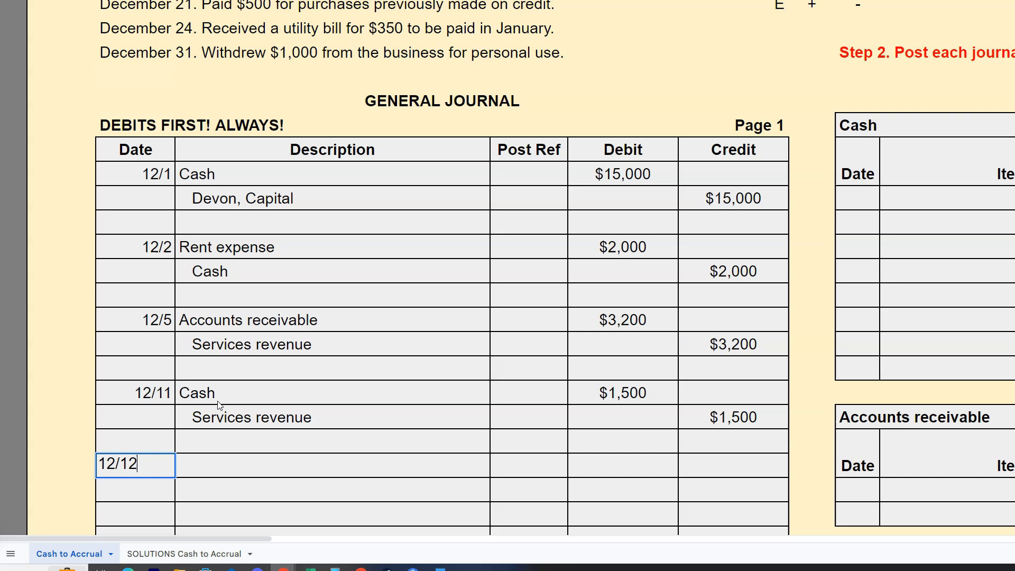
key(Return)
Reduce the sheet's zoom level and go to the description cell of the 12/12 row
scroll(222, 401, up, 4)
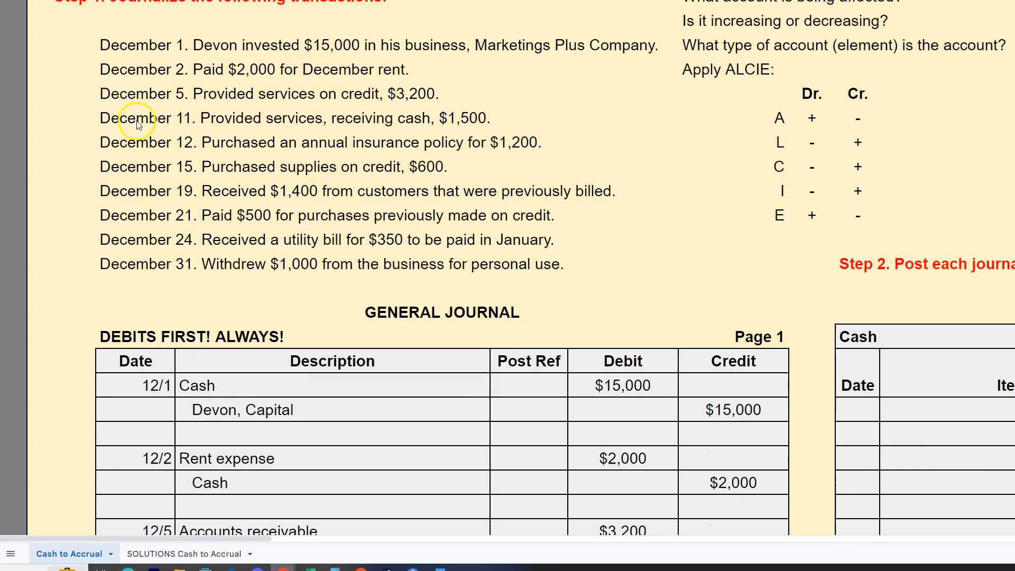
click(119, 1)
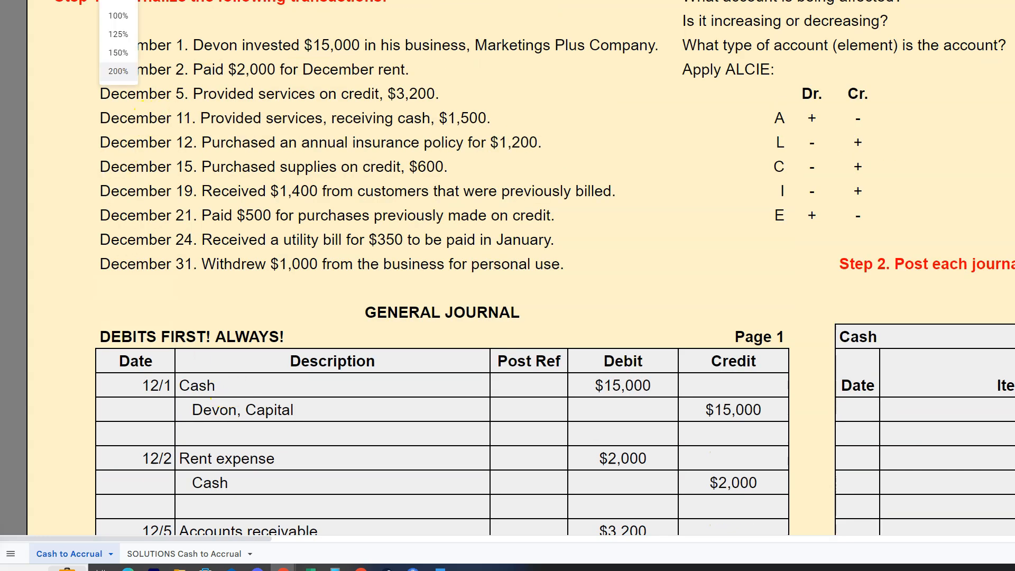
click(122, 70)
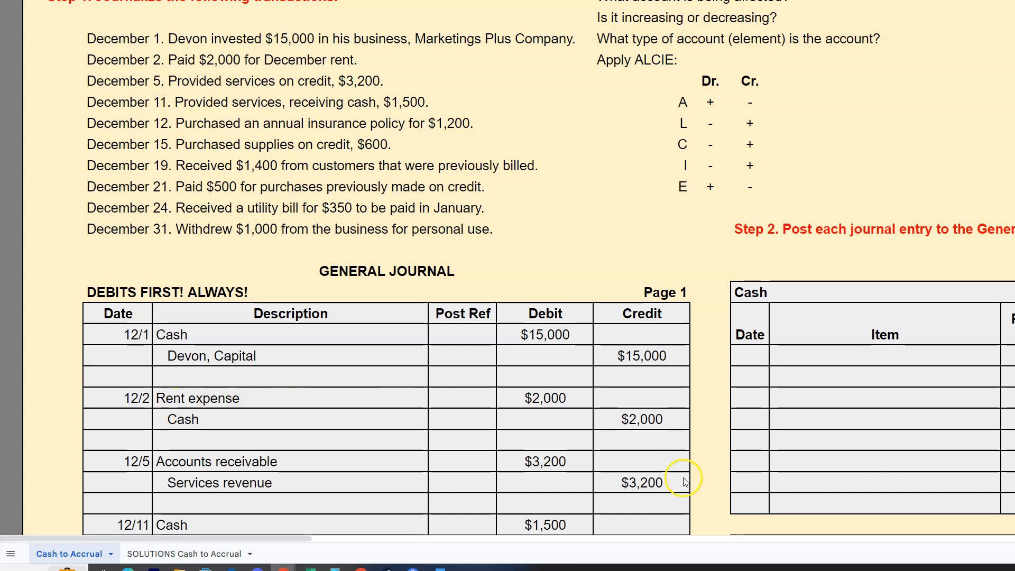
click(176, 524)
key(Down)
key(Down)
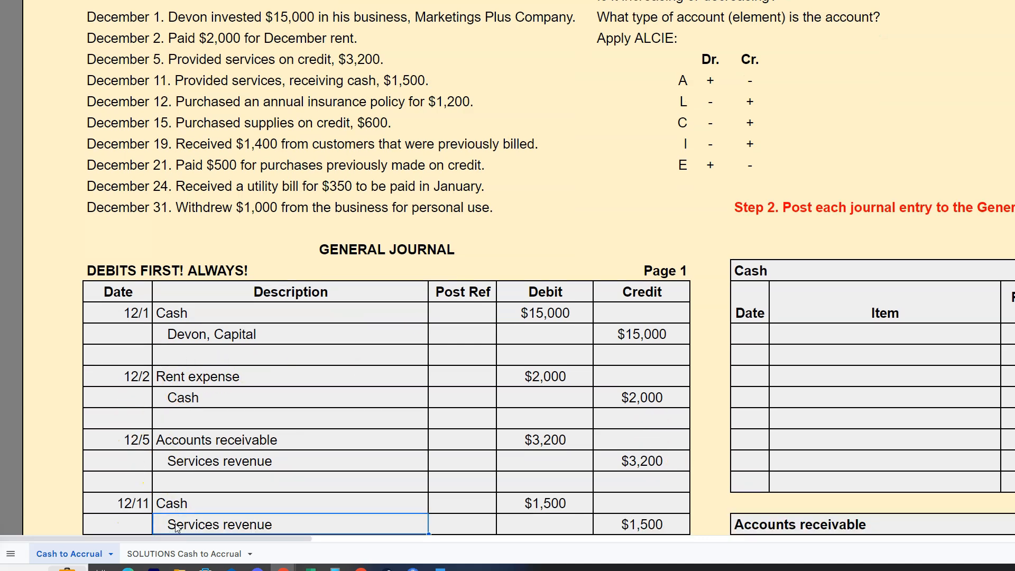
key(Down)
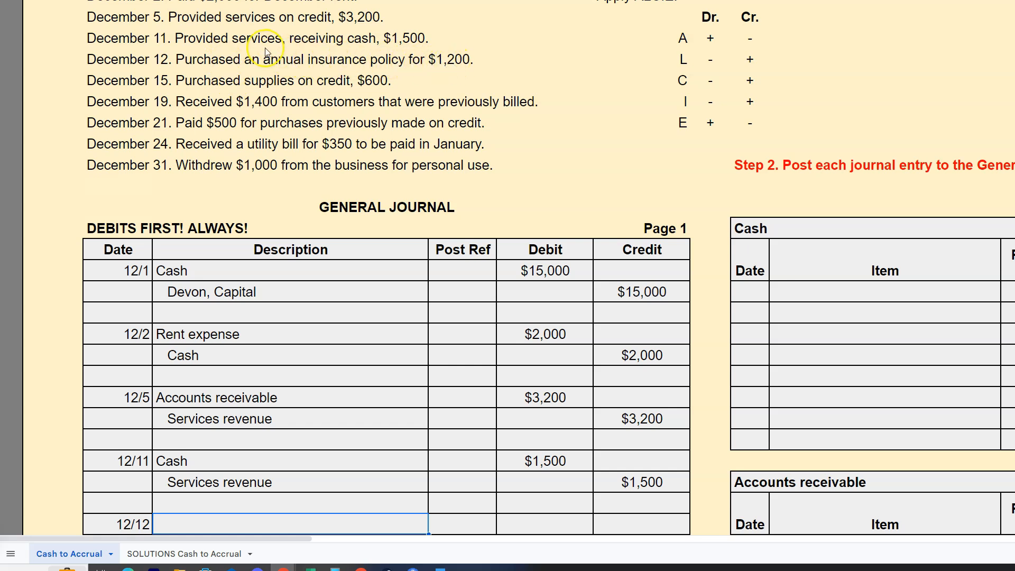
Consult the chart of accounts and the ALCIE debit rules, and enter Prepaid insurance as the debited account in the 12/12 row
scroll(266, 51, up, 3)
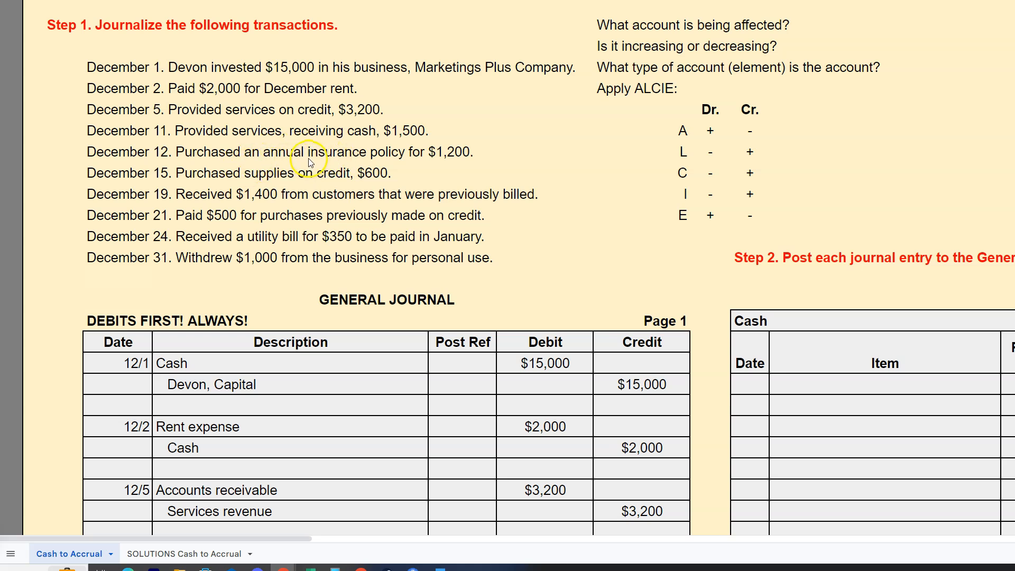
scroll(311, 162, up, 3)
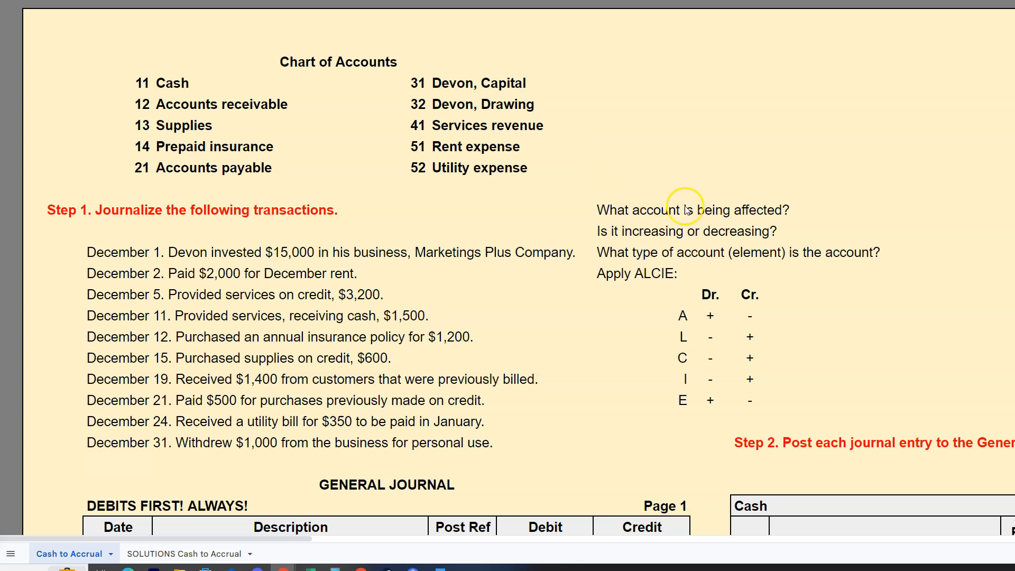
click(174, 147)
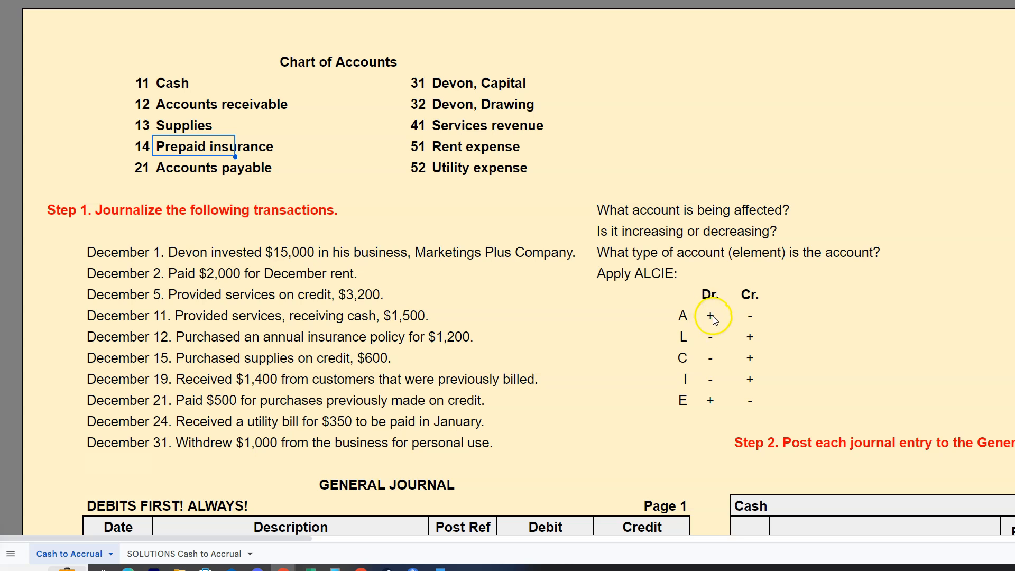
click(709, 295)
scroll(476, 308, down, 9)
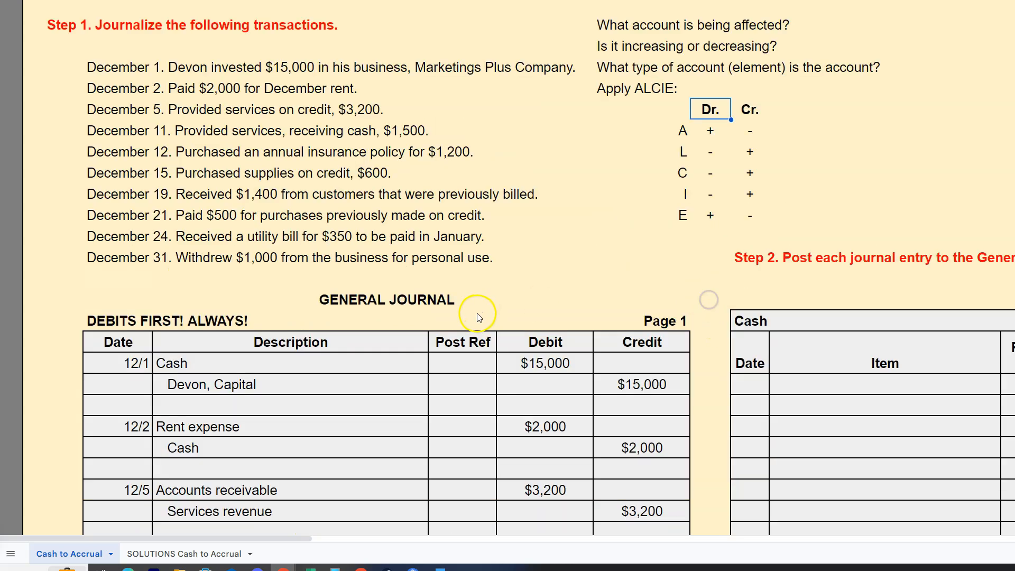
click(212, 341)
text(Prepaid)
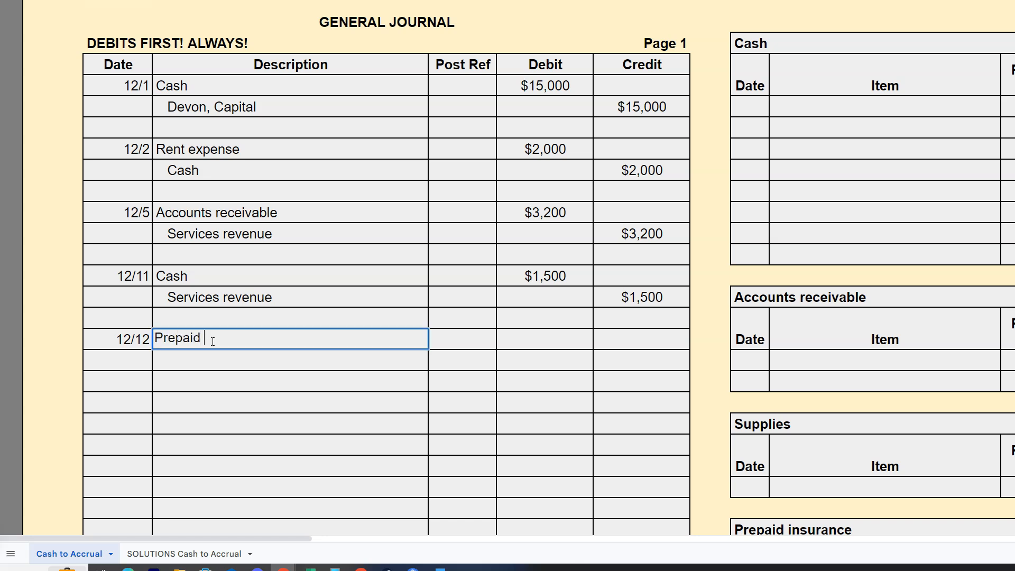
Enter a debit of 1200 for Prepaid insurance in the 12/12 row and a credit of 1200 on the line below
key(Tab)
key(Tab)
text(1200)
scroll(230, 296, up, 5)
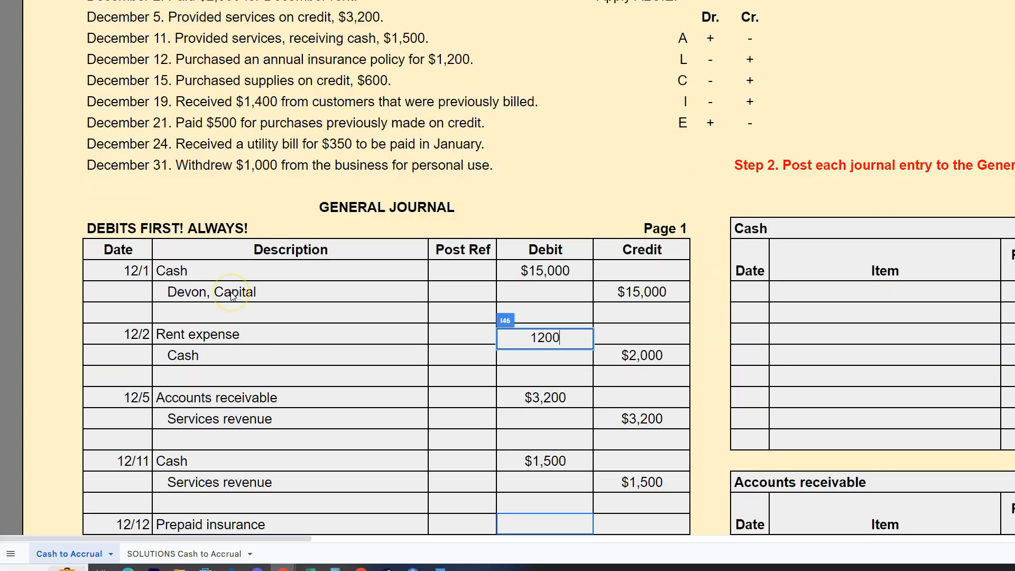
scroll(426, 159, down, 4)
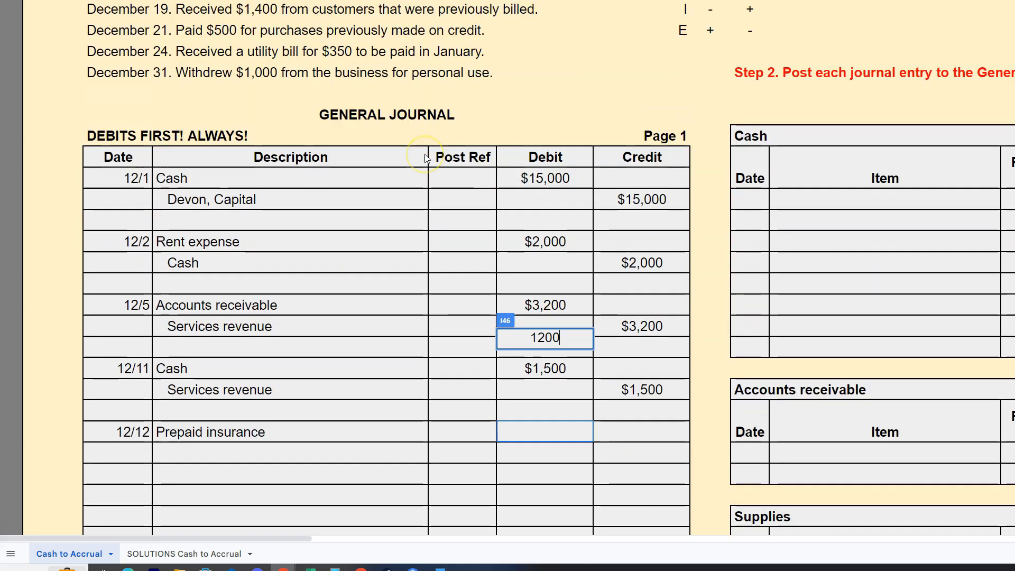
key(Return)
click(615, 448)
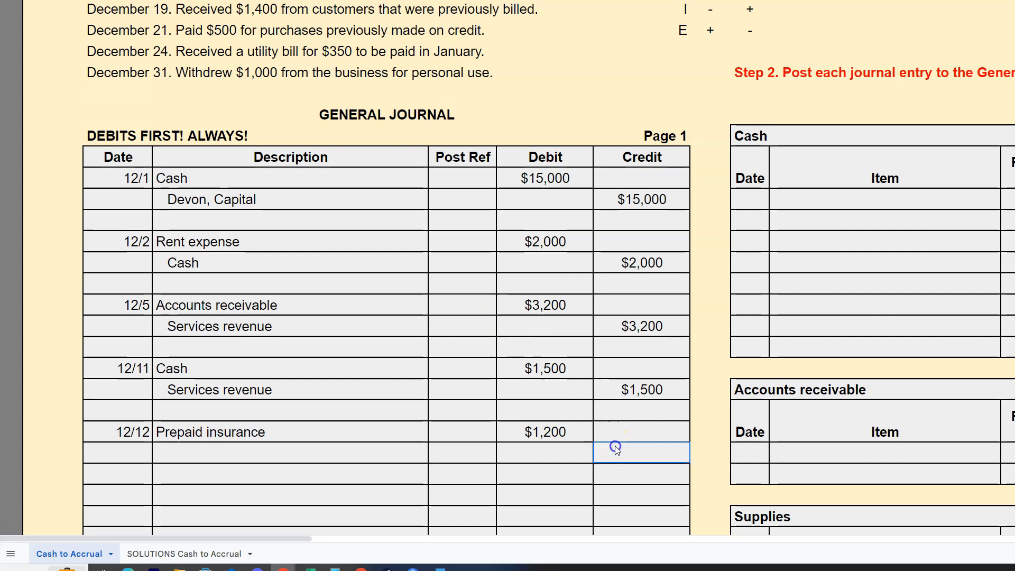
text(1200)
click(603, 437)
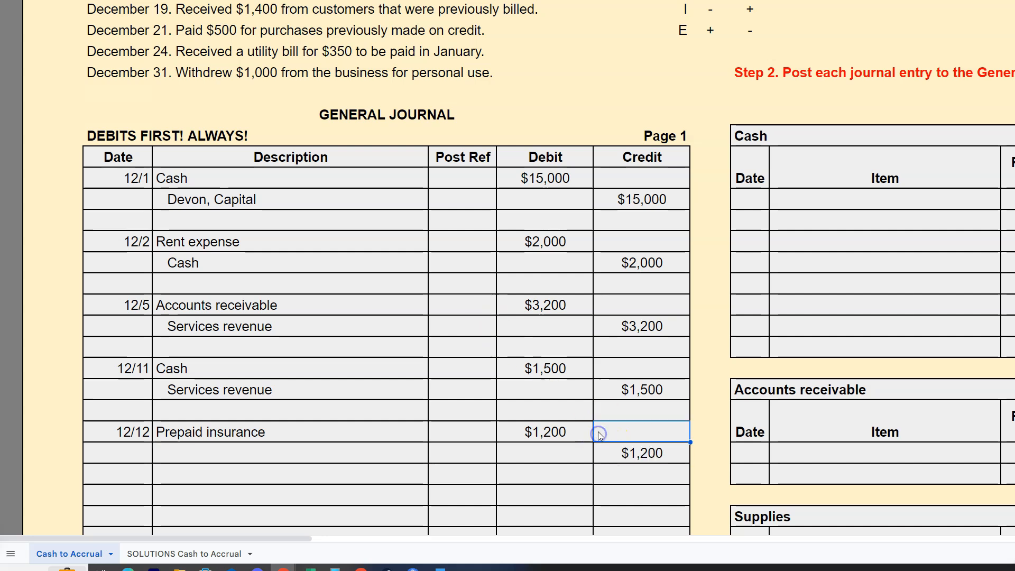
Enter Cash, indented, as the credited account below Prepaid insurance, and compare the 12/12 entry with the 12/2 entry
scroll(402, 296, up, 2)
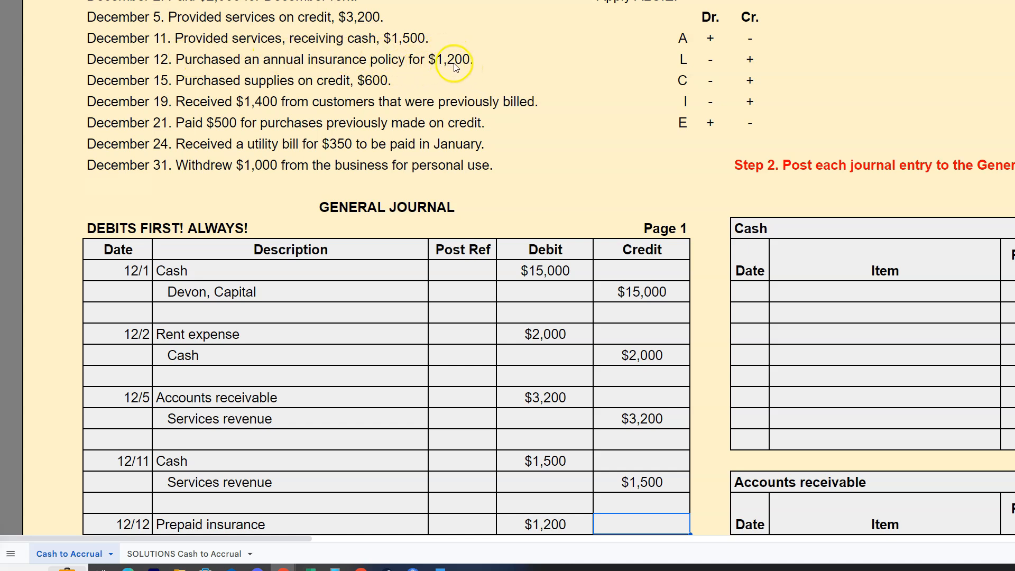
scroll(453, 74, up, 2)
scroll(411, 82, up, 2)
scroll(411, 82, up, 2)
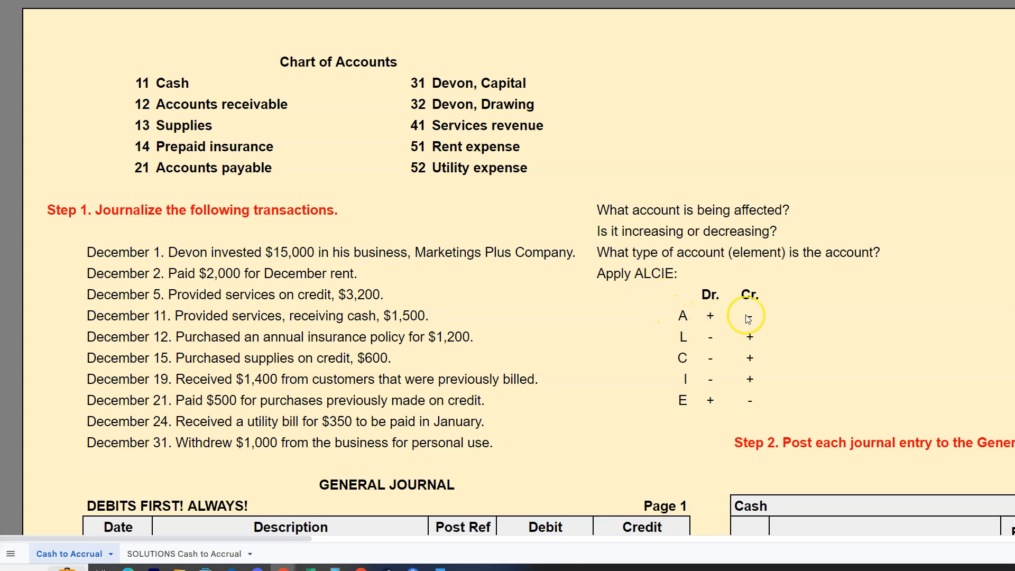
scroll(581, 289, down, 7)
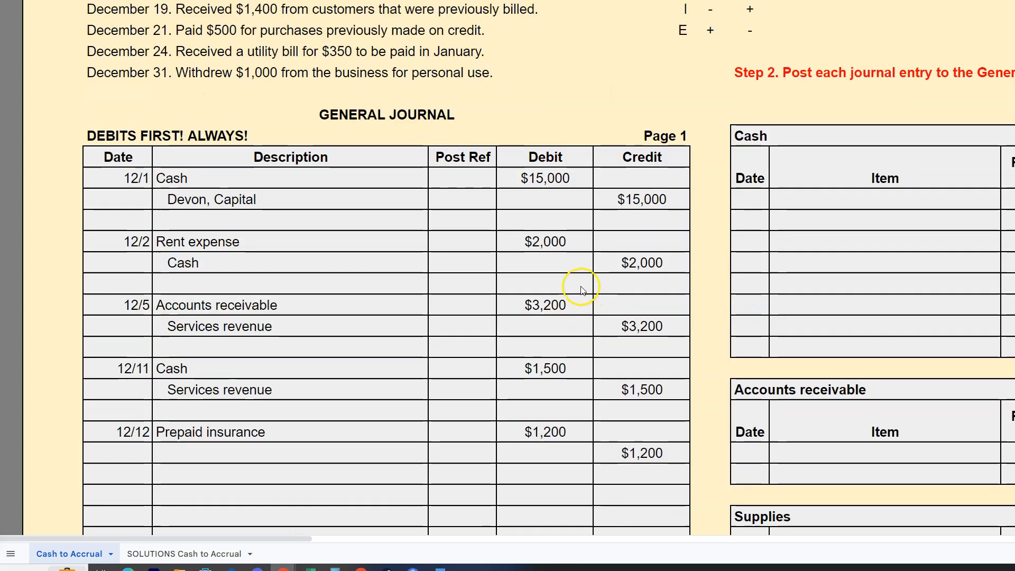
scroll(582, 290, down, 2)
click(182, 354)
double_click(182, 354)
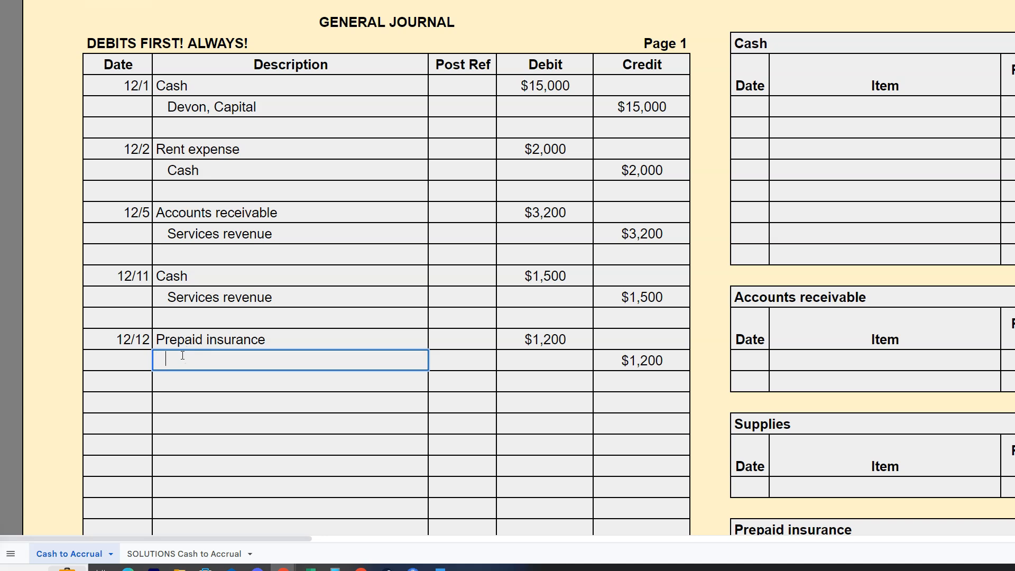
click(249, 422)
drag(163, 150, 607, 165)
drag(276, 339, 628, 363)
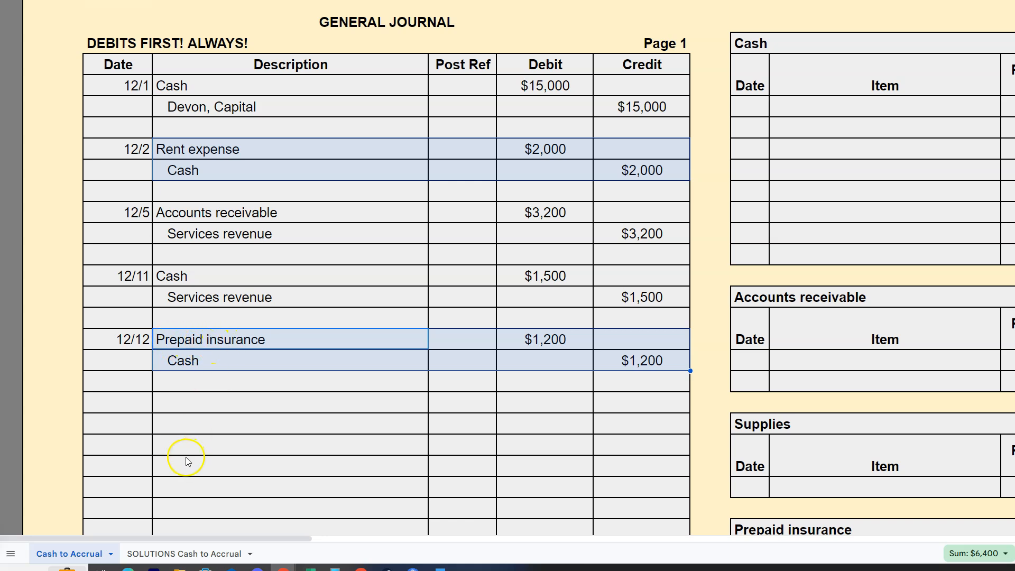
Review the December 15 transaction and start its journal entry with the date 12/15, leaving one blank row after the 12/12 entry
click(141, 397)
scroll(276, 355, up, 7)
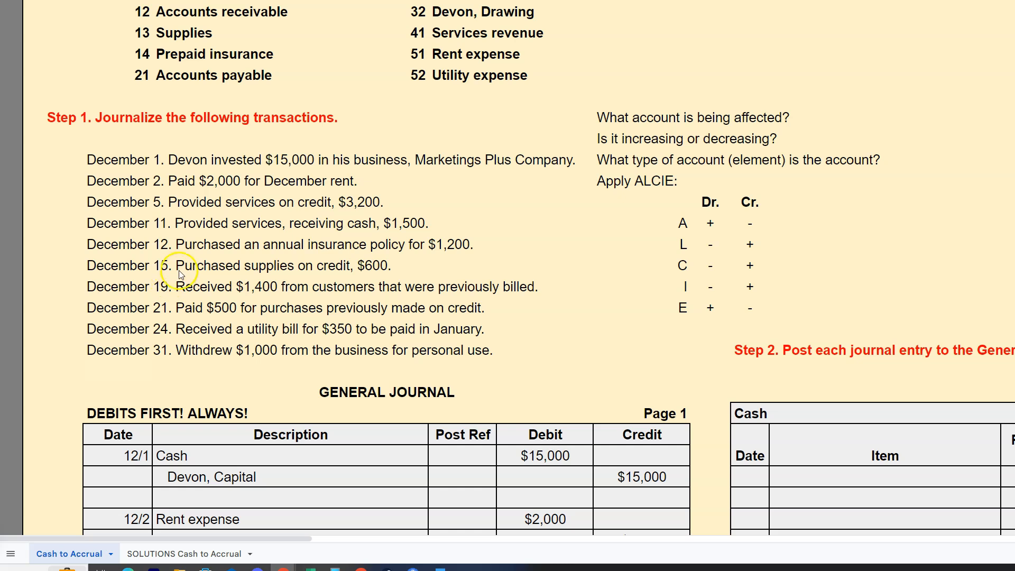
scroll(385, 294, down, 5)
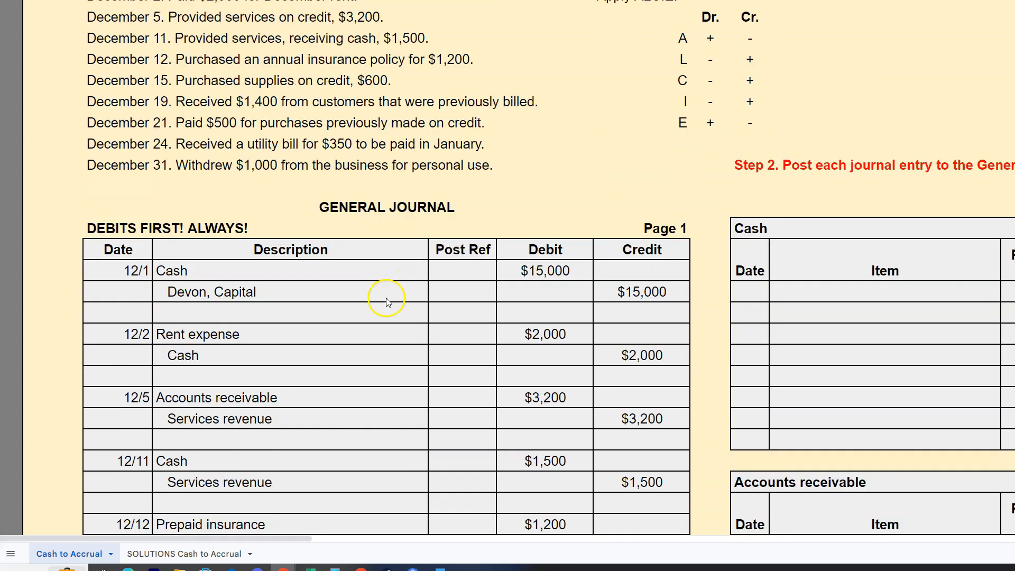
text(12/15)
key(Return)
Work through the chart of accounts and the ALCIE questions, and enter Supplies as the debited account in the 12/15 row
scroll(177, 427, up, 5)
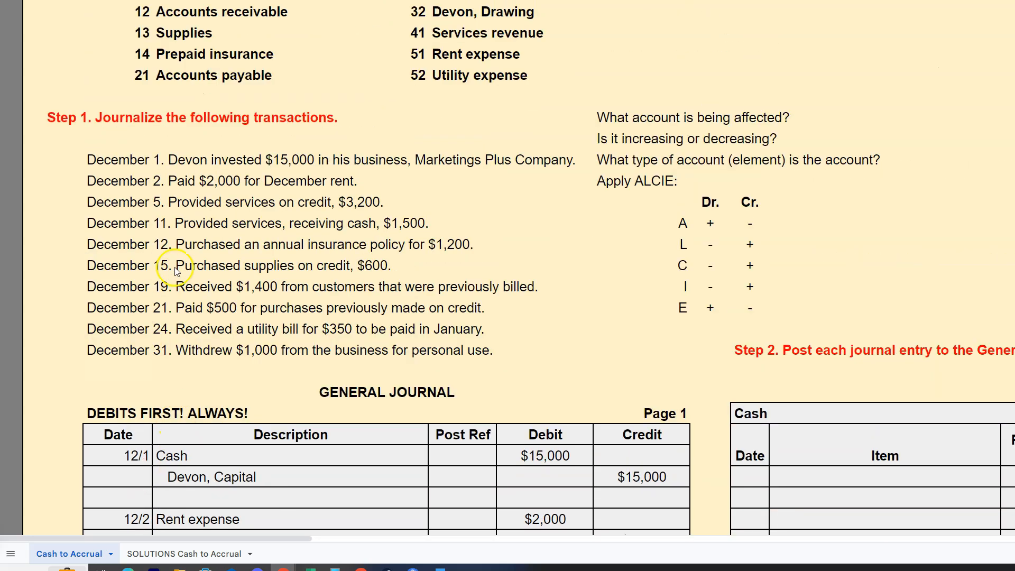
scroll(277, 267, up, 2)
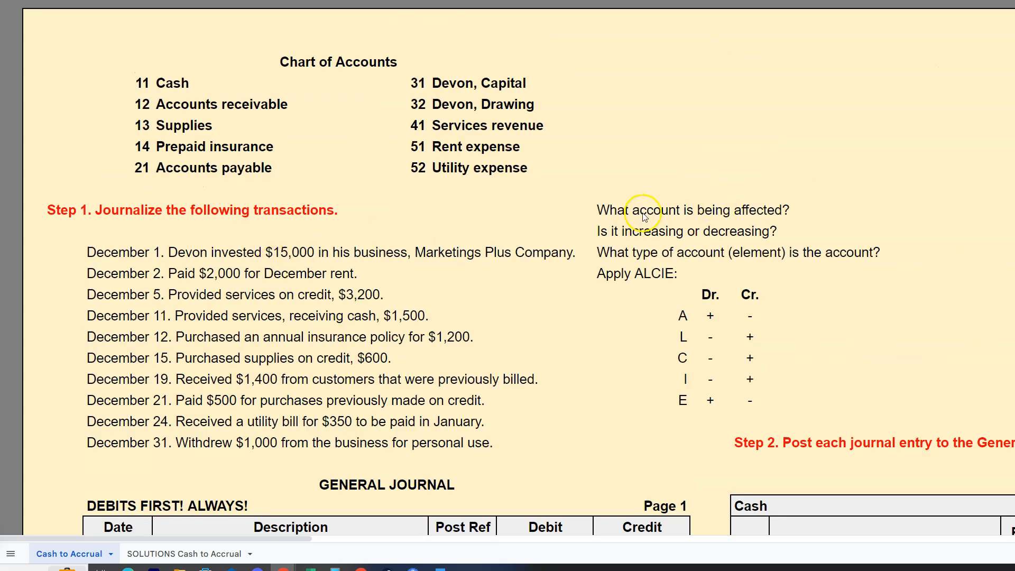
click(211, 127)
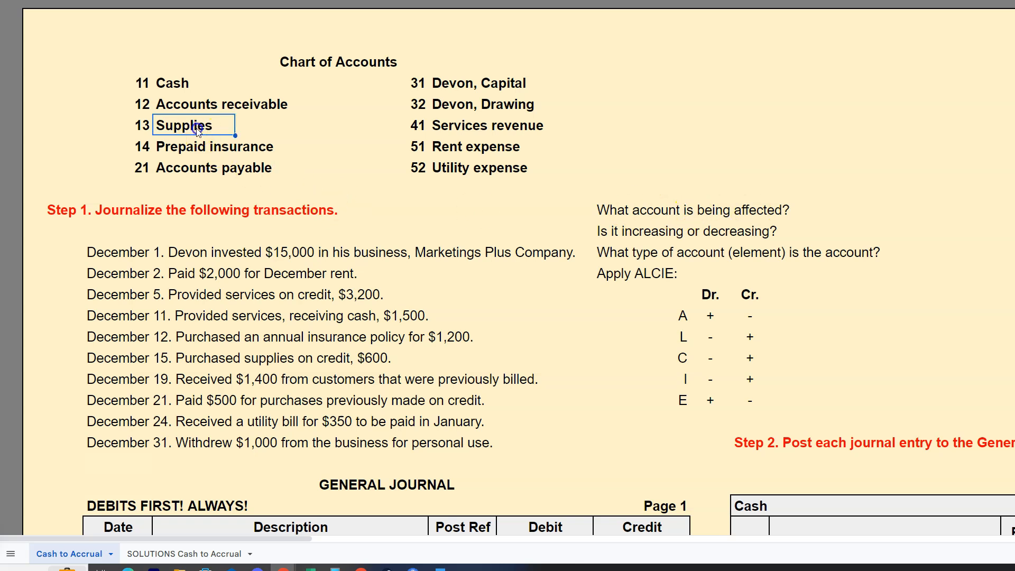
click(644, 207)
click(615, 231)
click(621, 253)
click(682, 316)
click(708, 315)
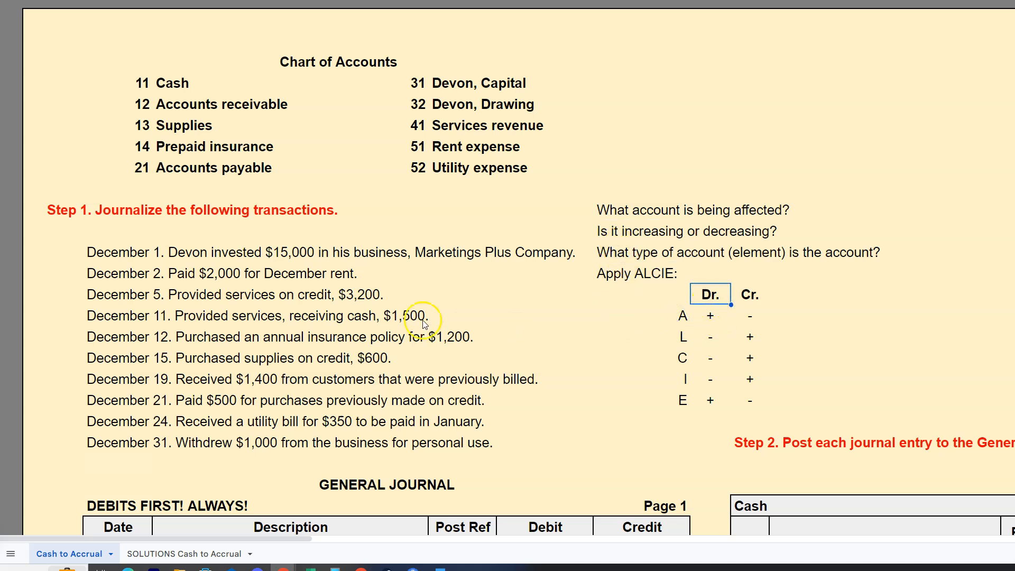
scroll(418, 323, down, 7)
click(164, 501)
text(S)
Reduce the sheet's zoom level further and enter 600 as the debit for Supplies in the 12/15 row
key(Tab)
key(Tab)
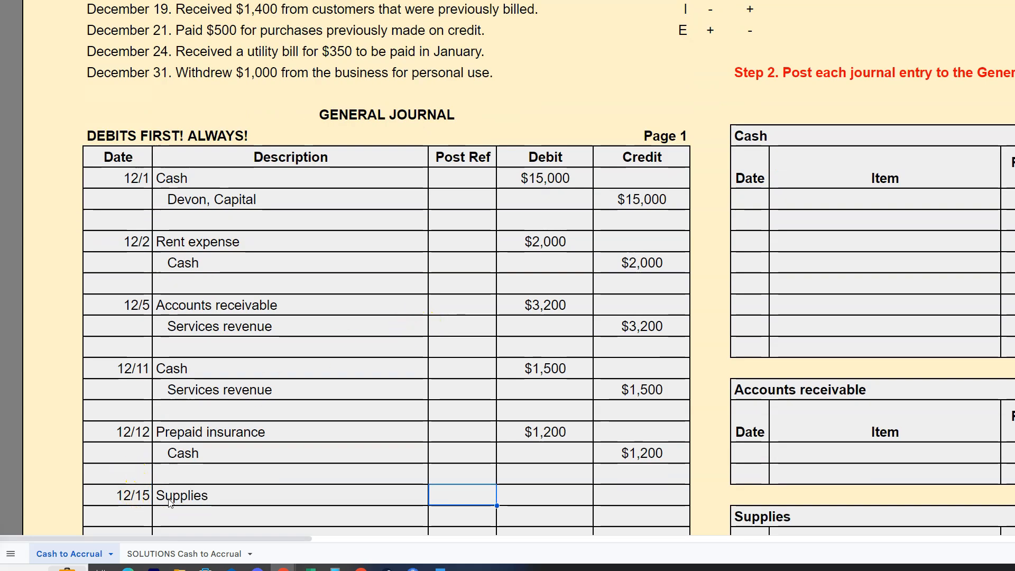
key(Up)
key(Up)
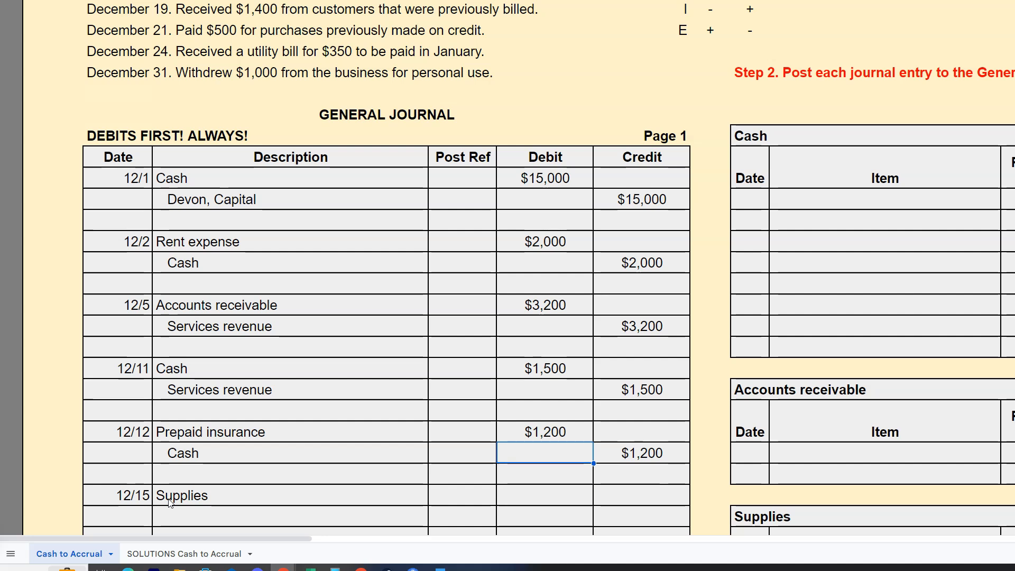
scroll(170, 501, up, 2)
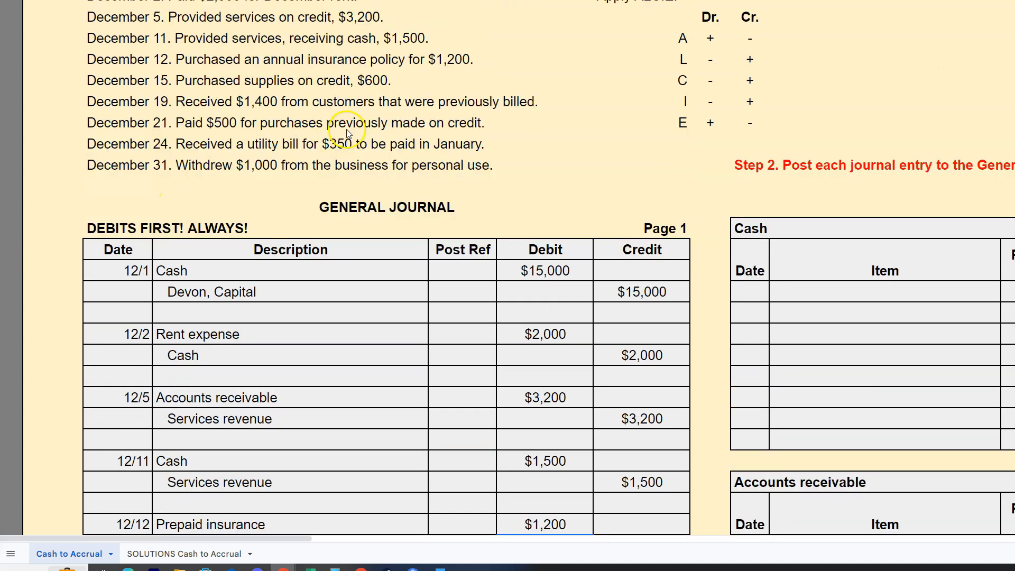
click(548, 508)
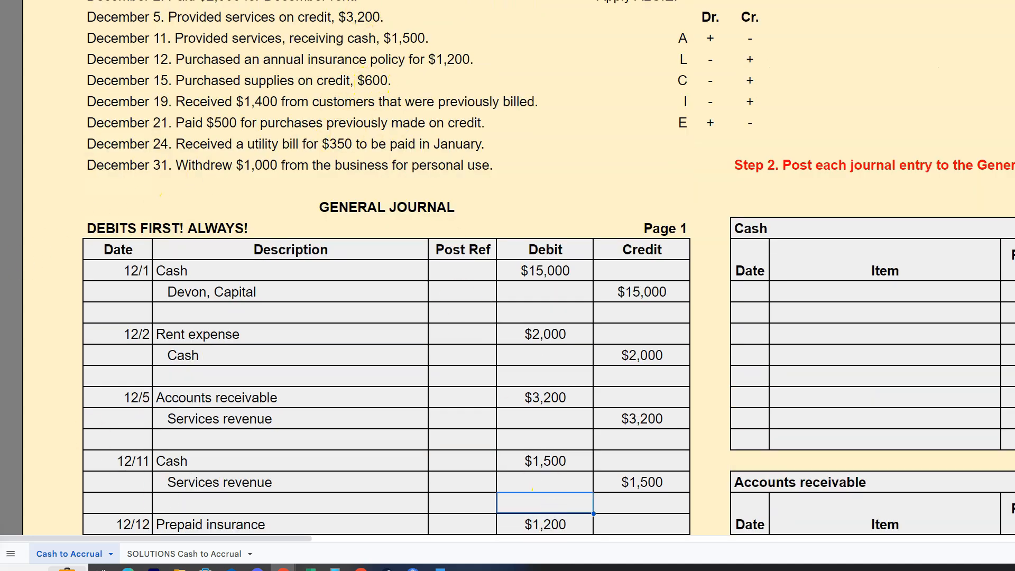
click(119, 1)
click(118, 34)
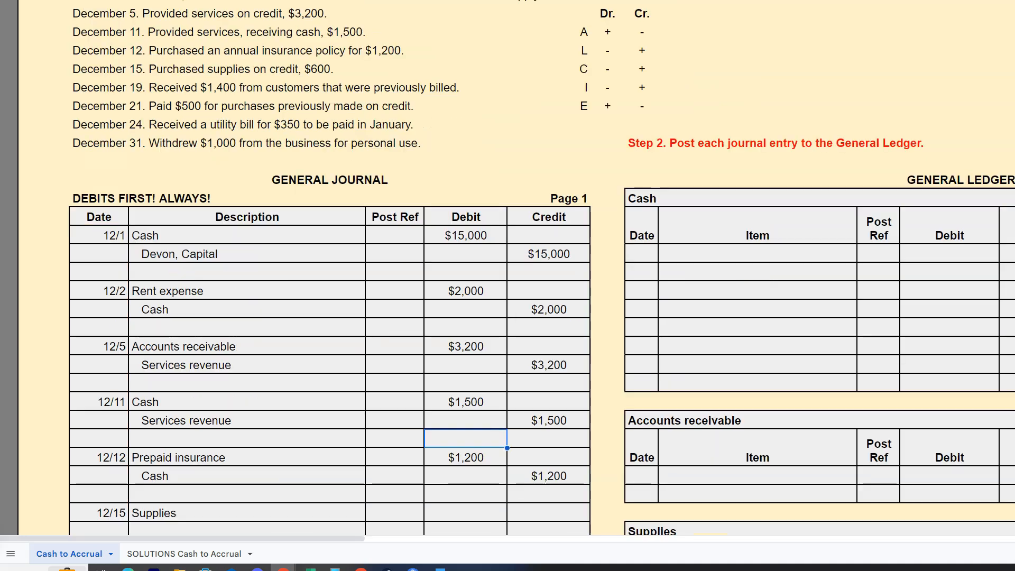
click(442, 504)
text(6)
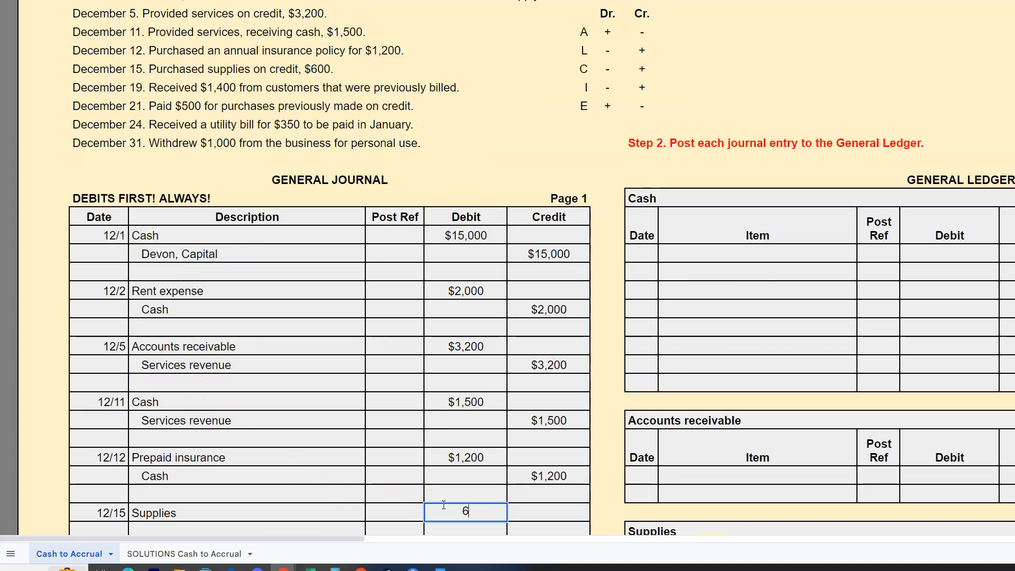
Examine Accounts payable in the chart of accounts, the guiding questions and the ALCIE table for the December 15 credit side
click(292, 528)
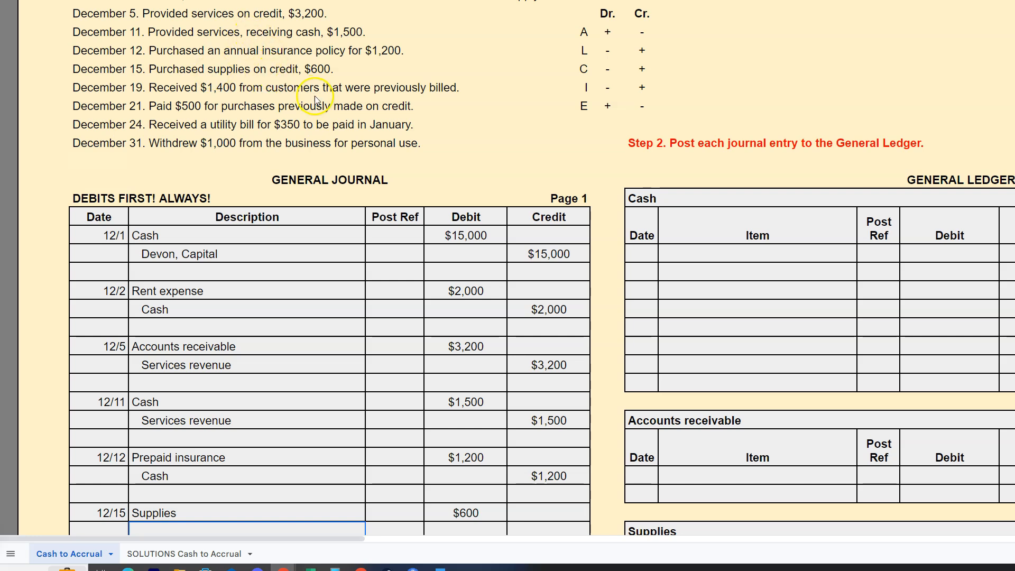
scroll(315, 96, up, 5)
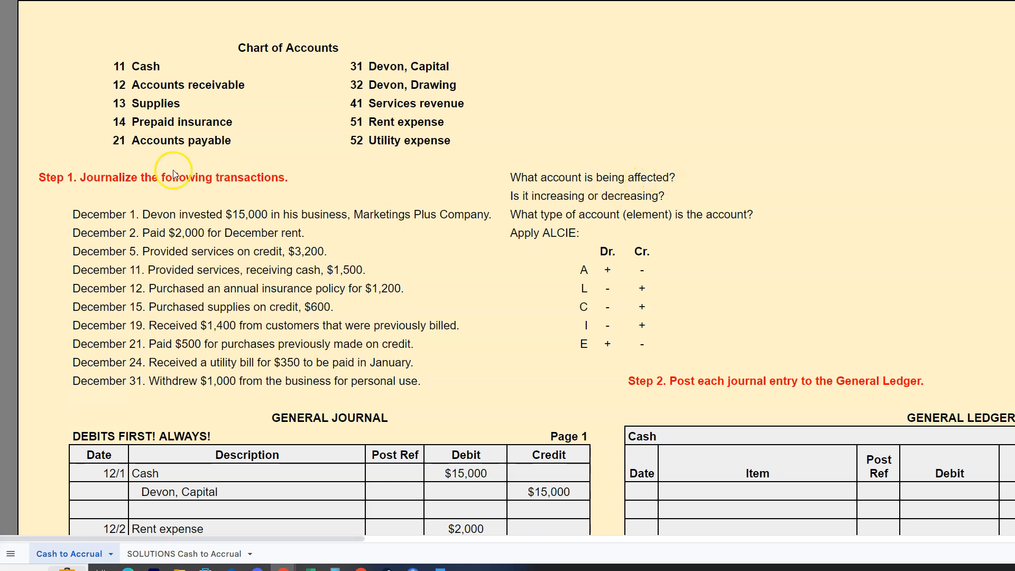
click(142, 141)
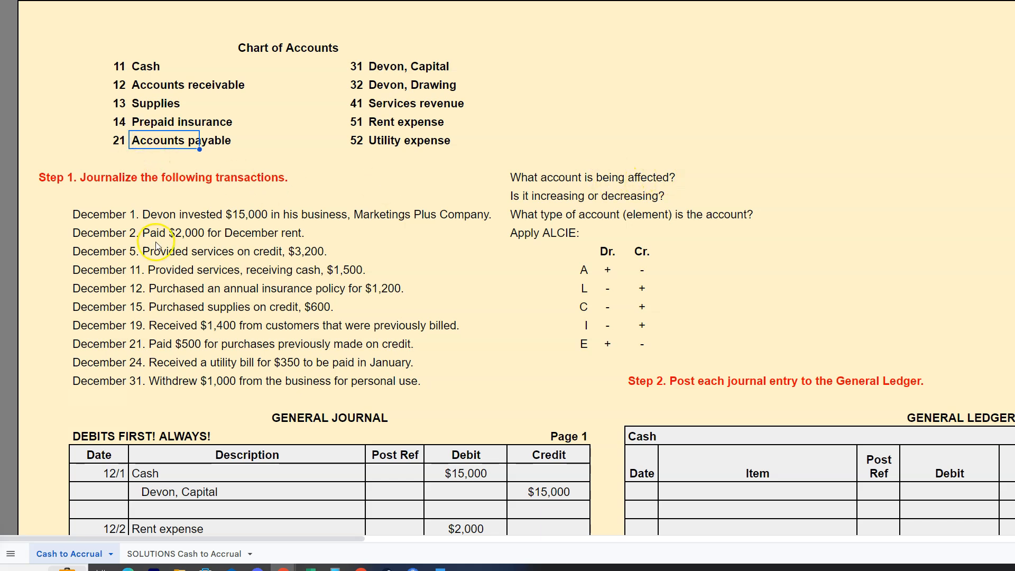
click(531, 199)
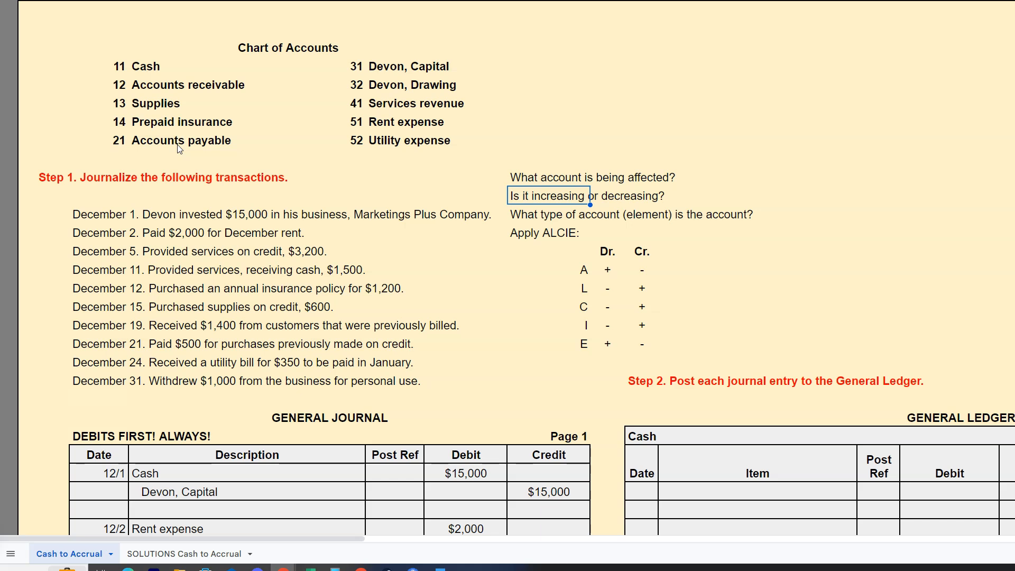
click(532, 216)
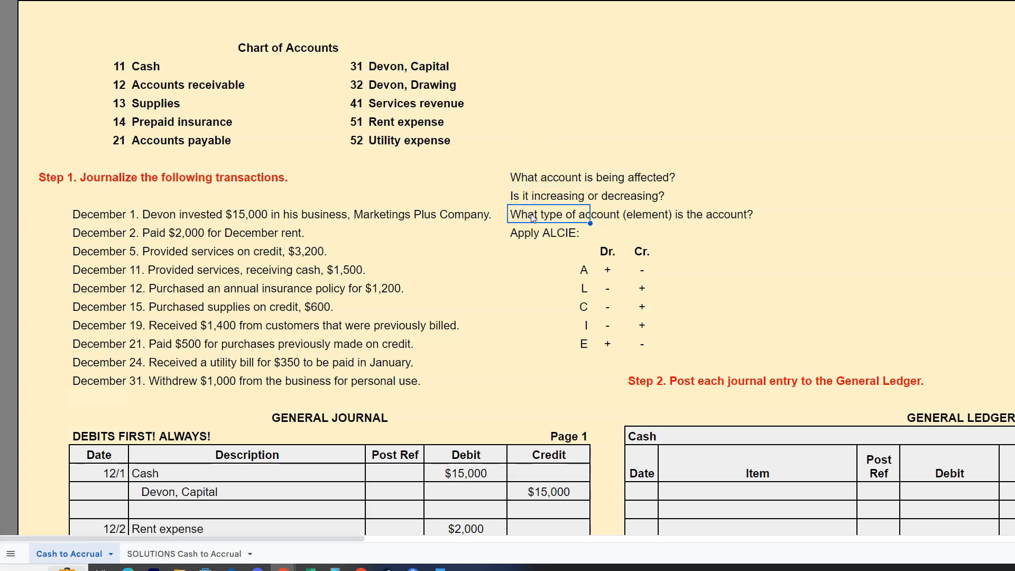
click(582, 291)
click(641, 289)
click(643, 252)
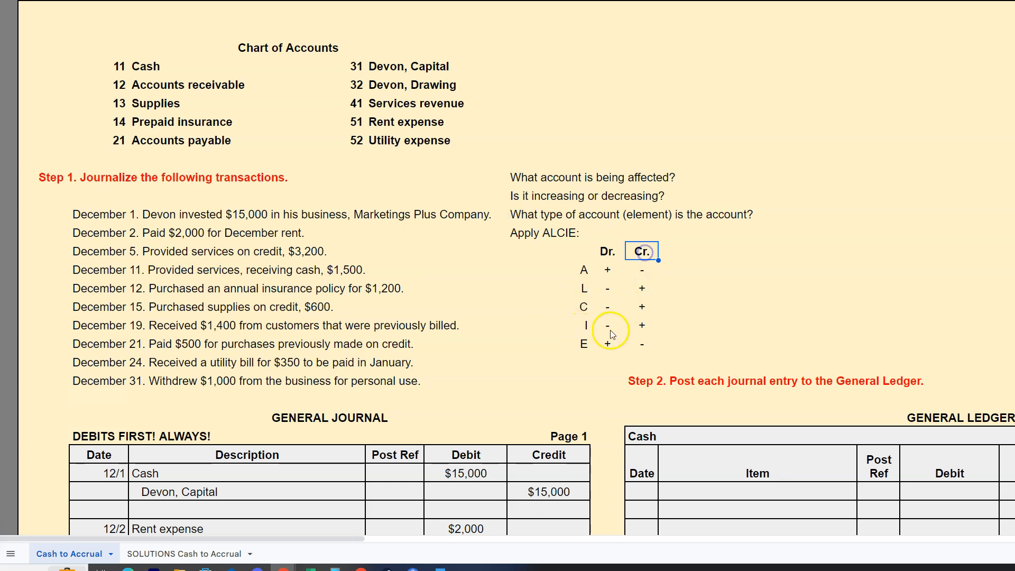
Enter Accounts payable, indented, as the credited account below Supplies in the 12/15 entry, with a credit of 600
scroll(611, 334, down, 5)
click(232, 530)
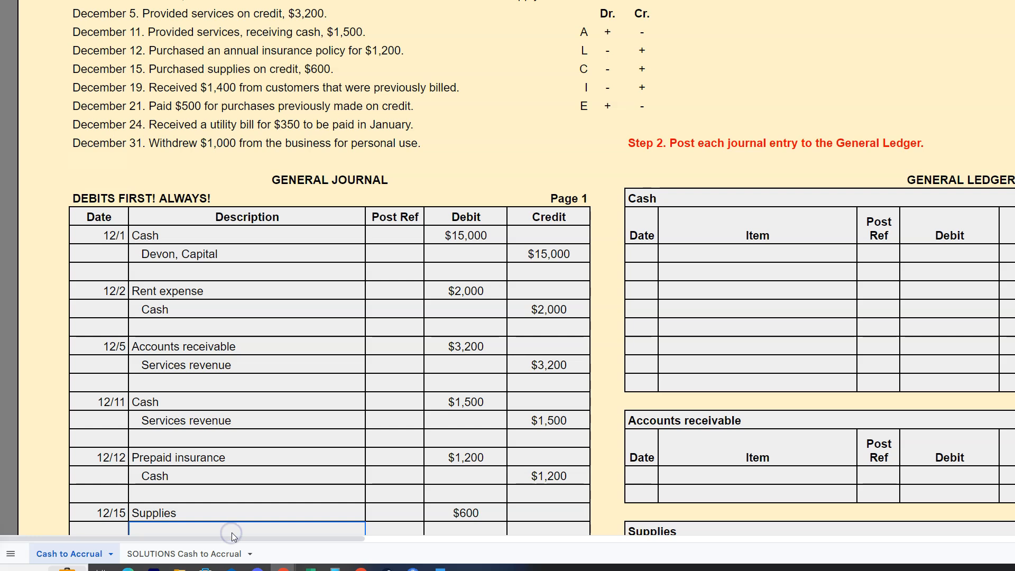
double_click(232, 533)
text(Accounts payable)
key(Tab)
key(Tab)
key(Tab)
text(600)
key(Return)
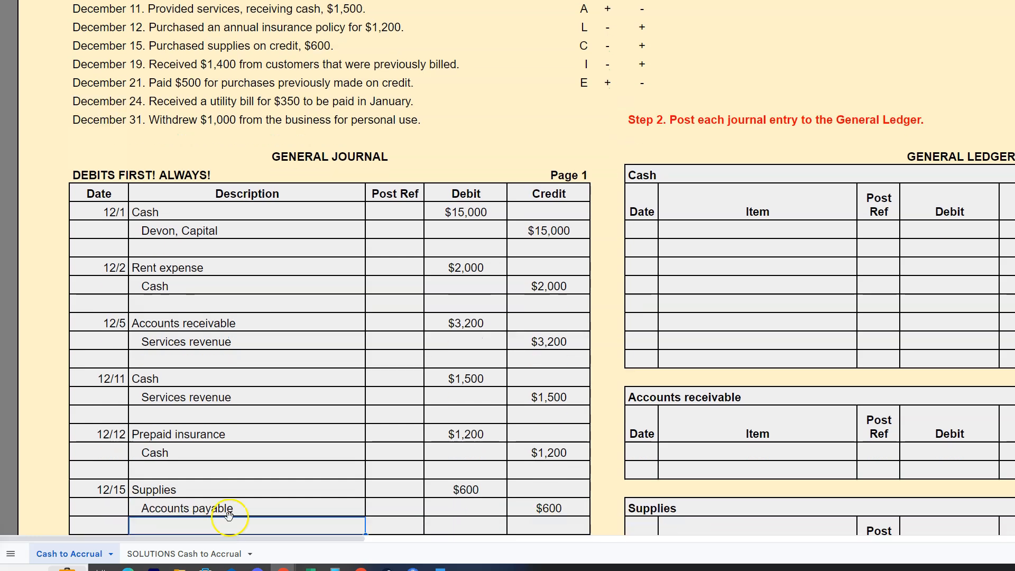
Review the December 19 transaction and start its journal entry with the date 12/19, leaving one blank row after the 12/15 entry
scroll(213, 460, down, 2)
click(119, 464)
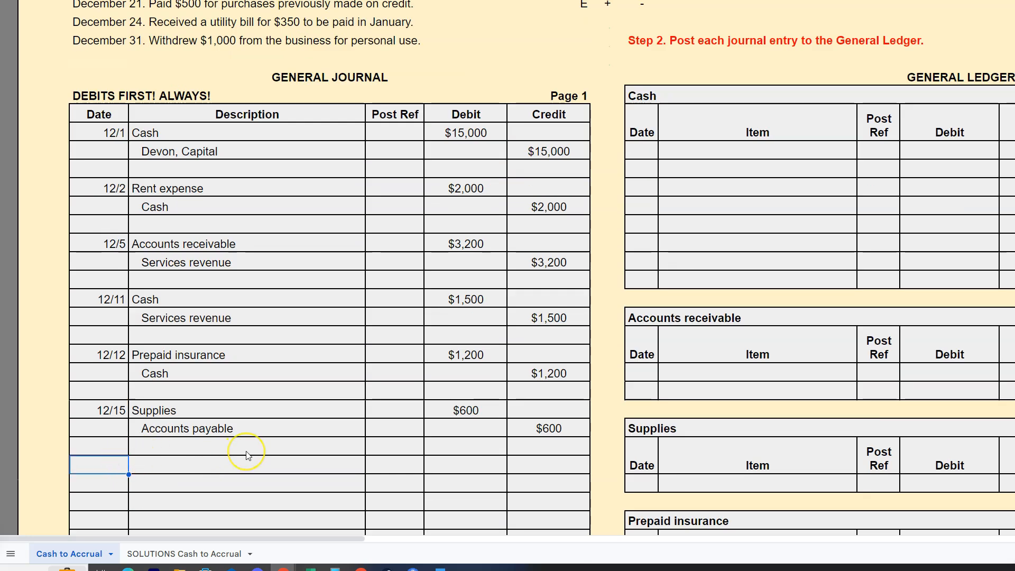
scroll(247, 455, up, 2)
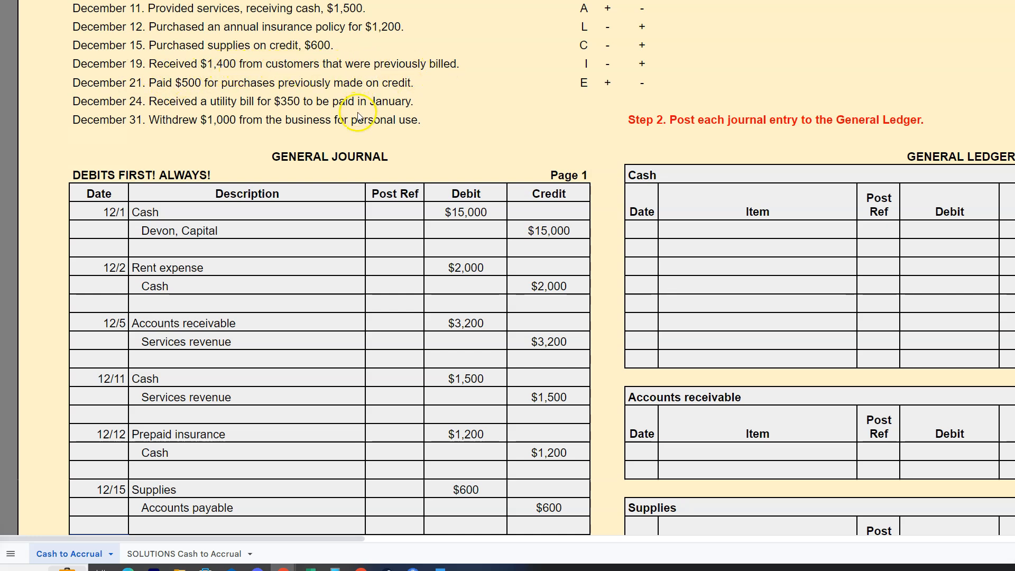
scroll(357, 108, down, 2)
text(12/19)
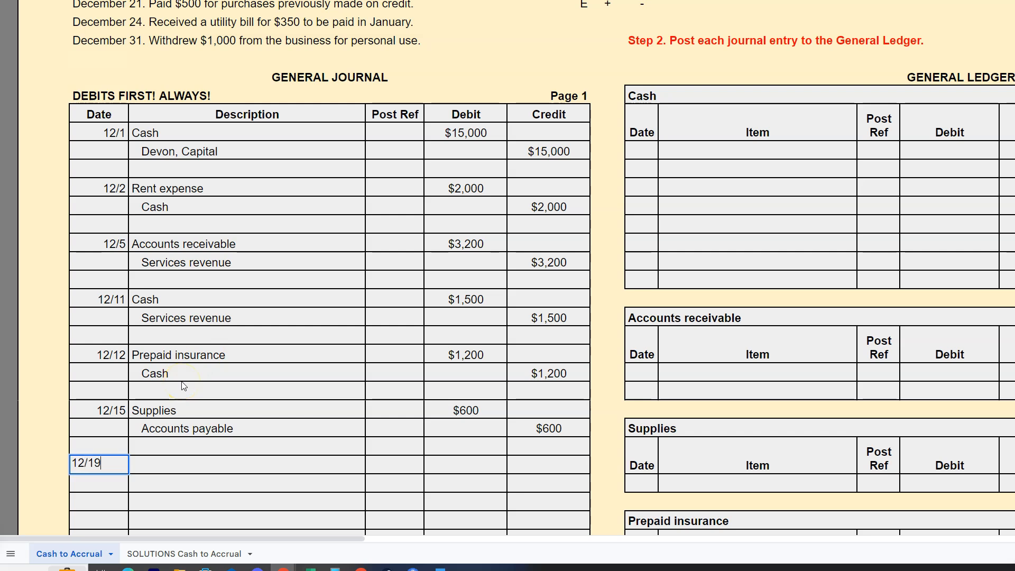
click(191, 464)
Examine the chart of accounts, the guiding questions and the ALCIE table for the Cash side of the December 19 transaction
scroll(274, 406, up, 2)
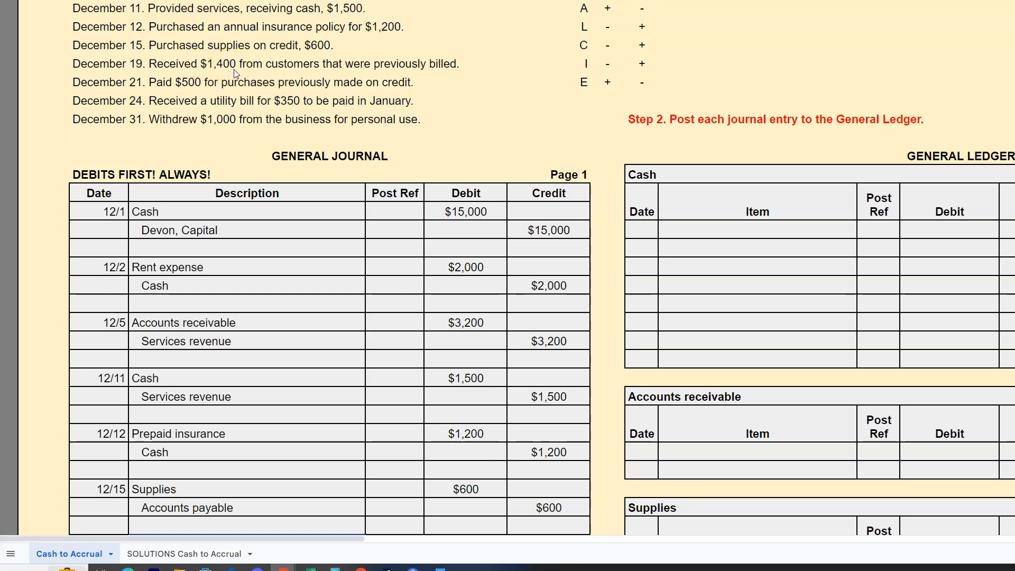
scroll(234, 72, up, 4)
scroll(234, 76, up, 2)
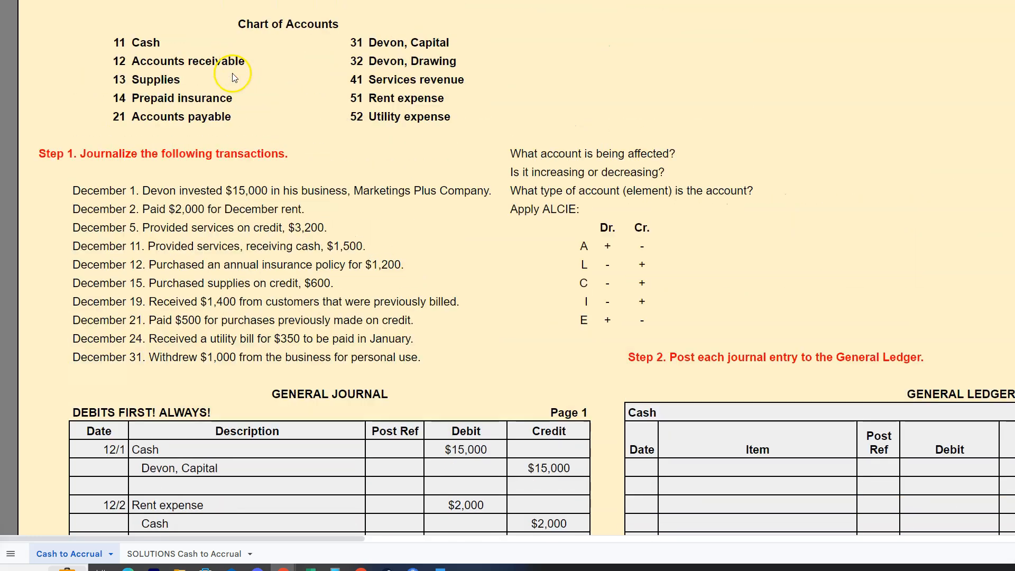
click(140, 46)
click(526, 175)
click(527, 194)
click(596, 249)
key(Up)
scroll(285, 293, down, 3)
scroll(284, 292, down, 5)
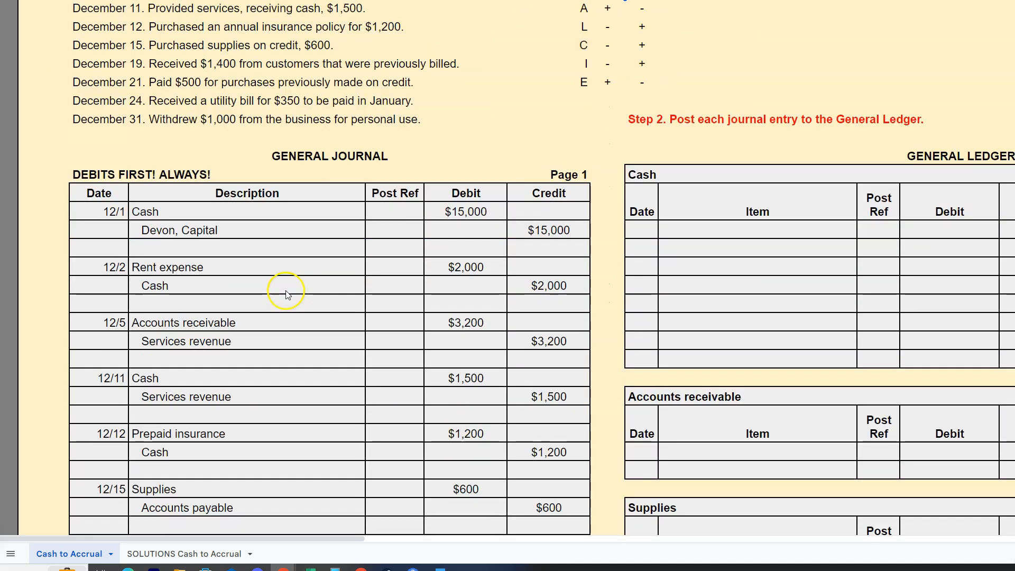
Enter Cash as the debited account in the 12/19 row, with a debit of 1,400
click(140, 466)
text(Cash)
key(Tab)
key(Tab)
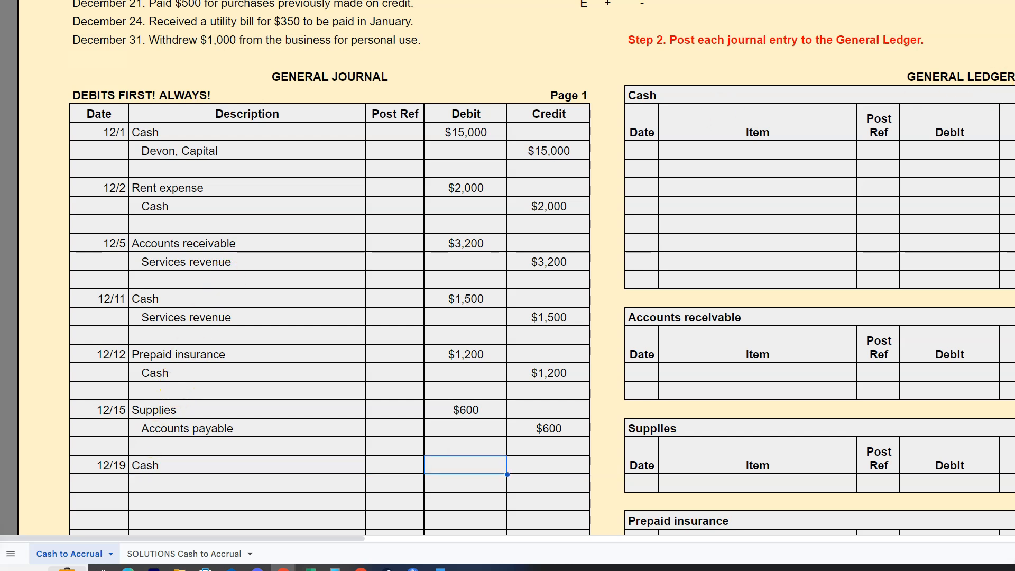
click(315, 10)
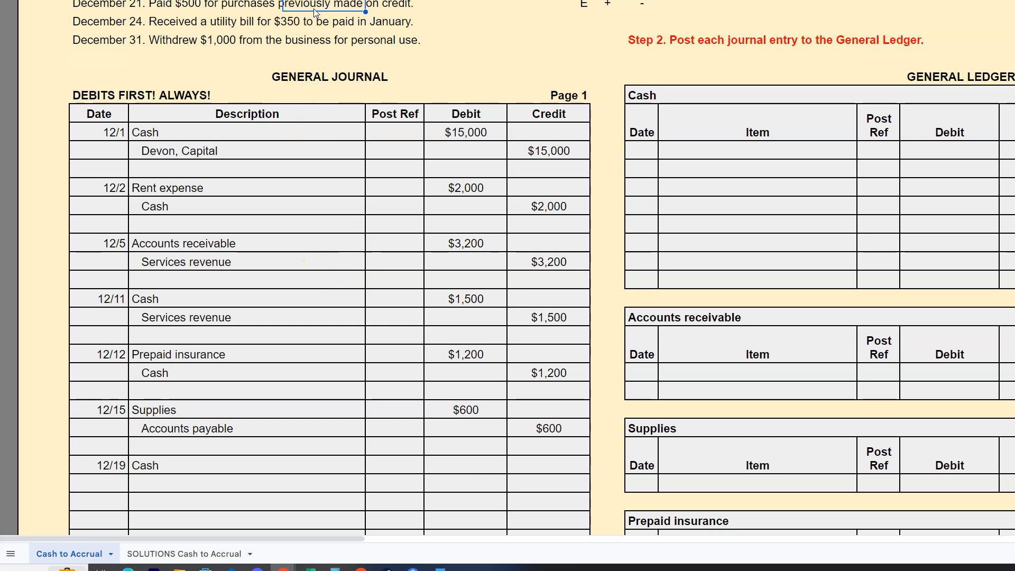
scroll(315, 12, up, 1)
scroll(316, 12, up, 1)
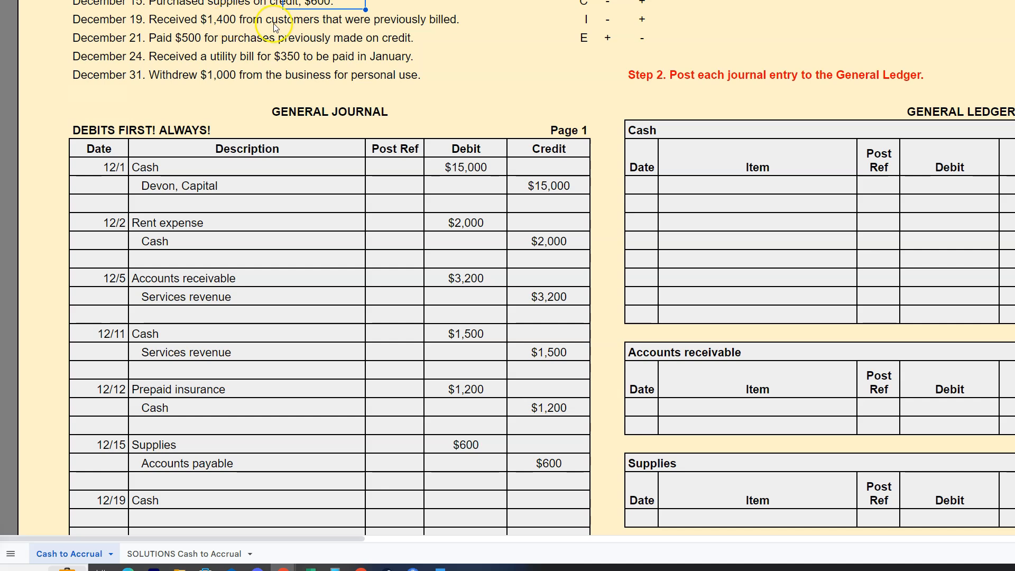
click(454, 498)
text(1,400)
key(Return)
Examine the December 19 transaction against the chart of accounts and the ALCIE table to determine the account to credit
click(269, 528)
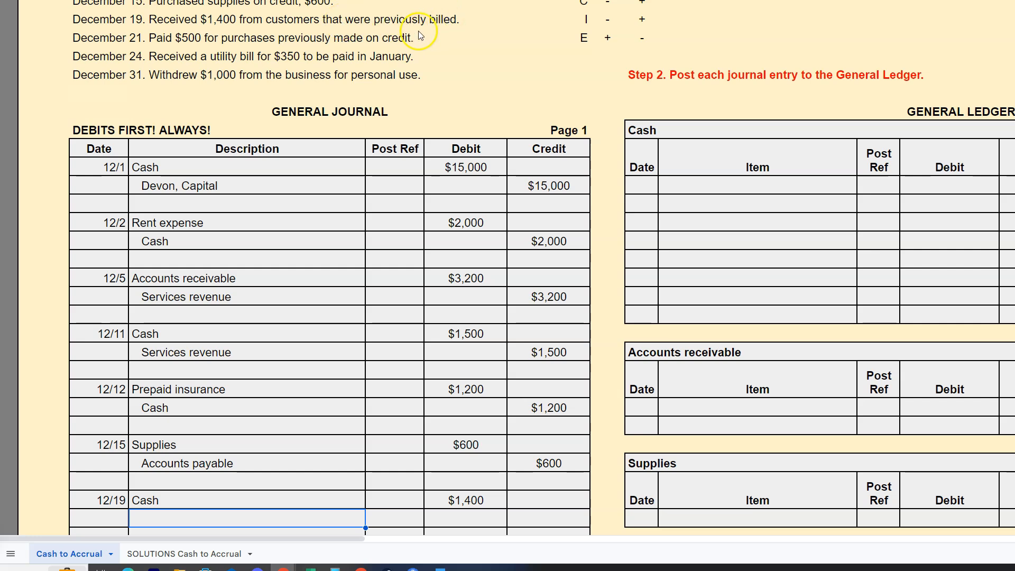
scroll(449, 68, up, 2)
scroll(449, 68, up, 5)
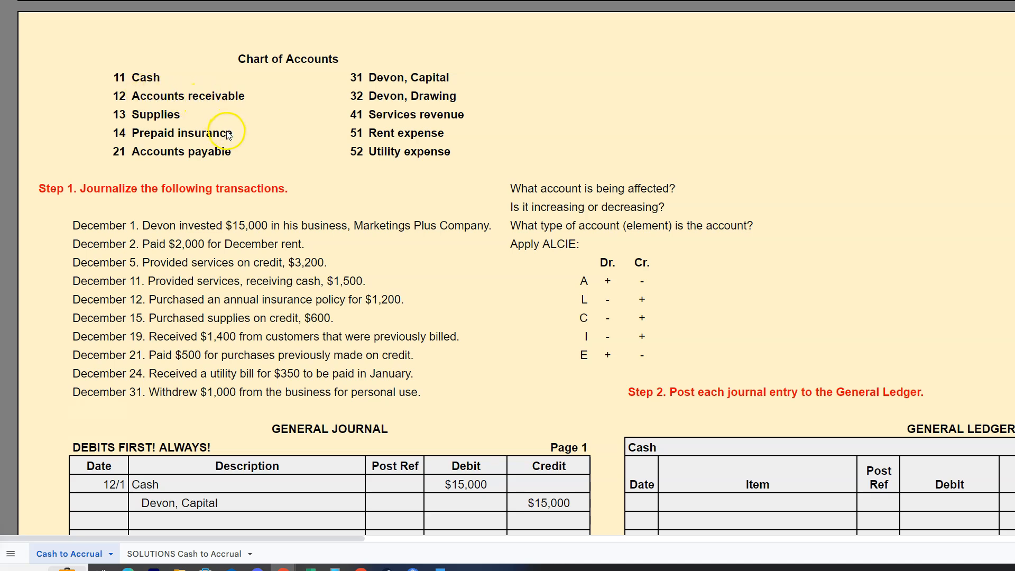
scroll(229, 135, down, 3)
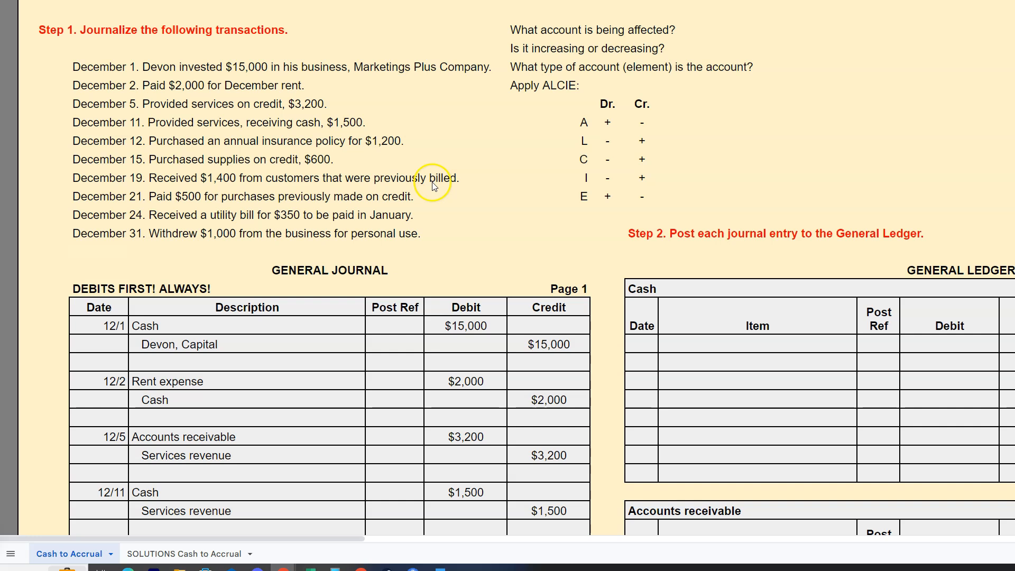
click(531, 50)
click(530, 69)
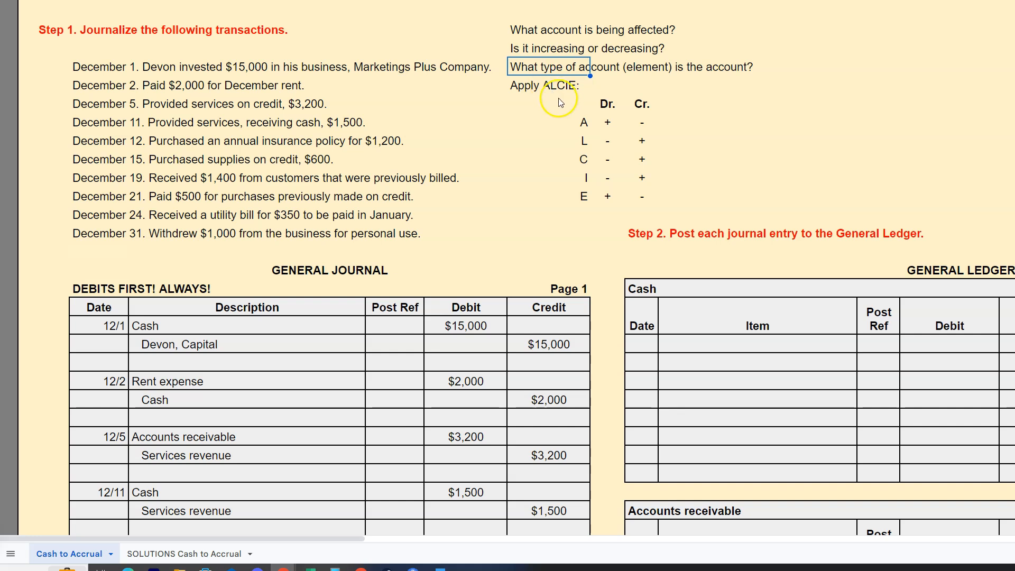
click(587, 121)
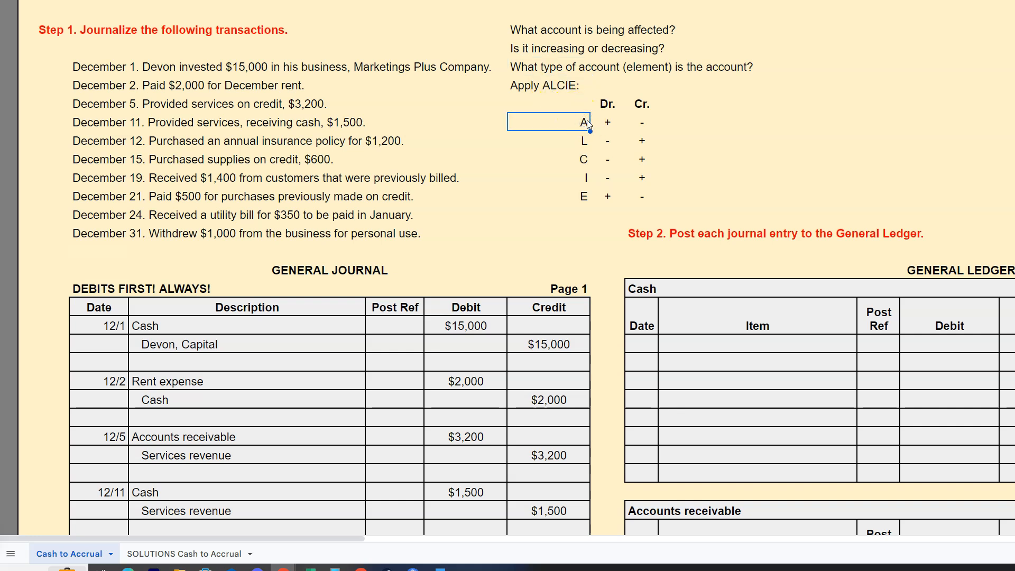
click(643, 124)
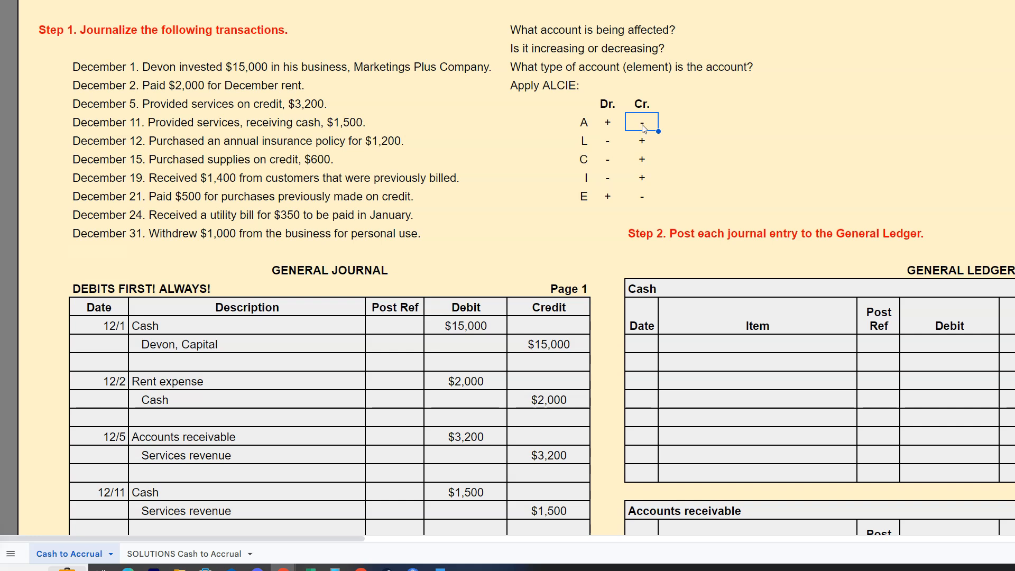
Enter Accounts receivable, indented, as the credited account below Cash in the 12/19 entry, with a credit of 1,400
scroll(206, 428, down, 5)
click(170, 440)
text(Acc)
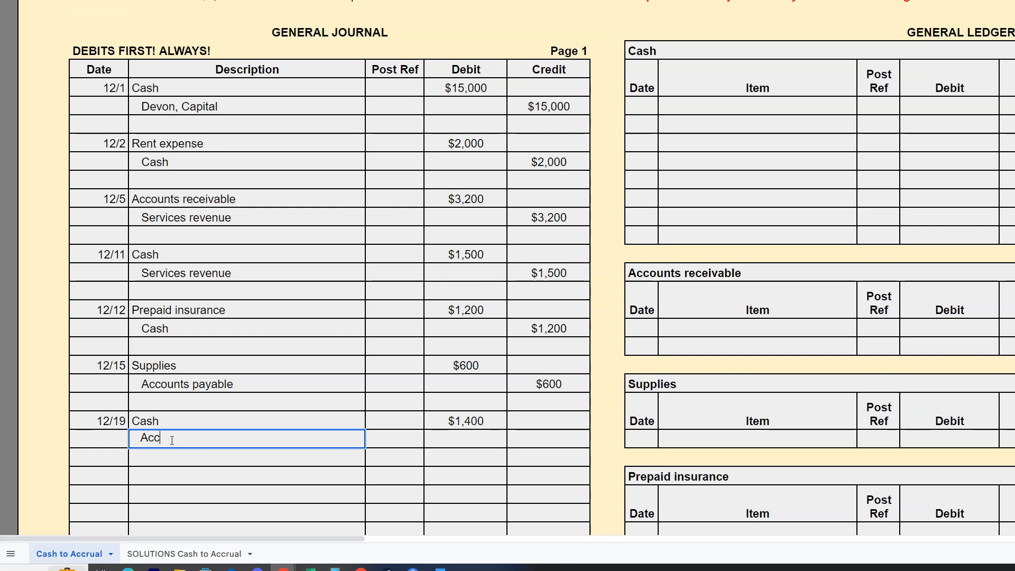
text(ounts receivable)
key(Tab)
key(Tab)
key(Tab)
text(1,400)
key(Return)
Review the December 21 transaction and start its journal entry with the date 12/21, leaving one blank row after the 12/19 entry
click(108, 468)
scroll(166, 359, up, 3)
scroll(166, 359, up, 3)
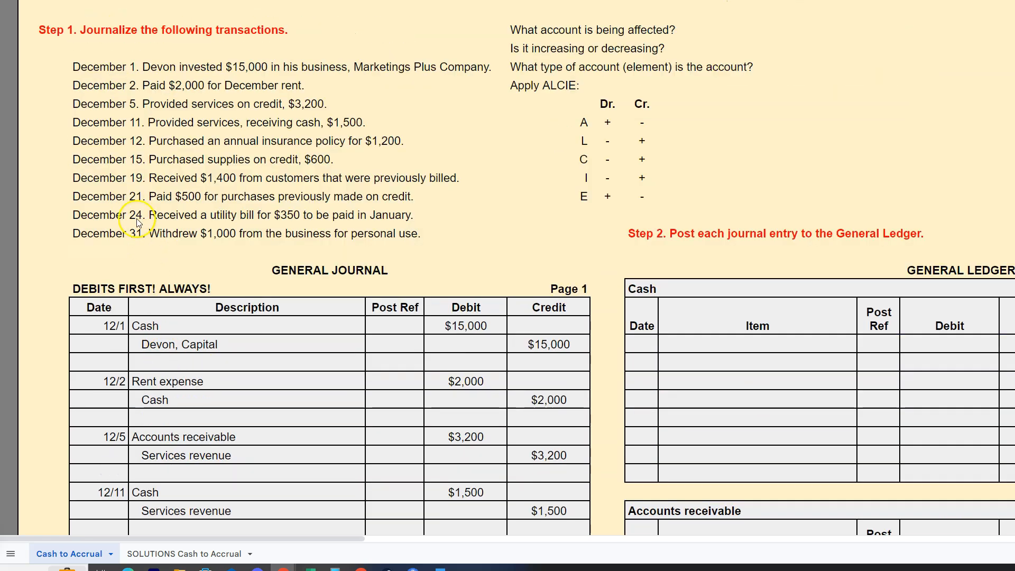
text(12/21)
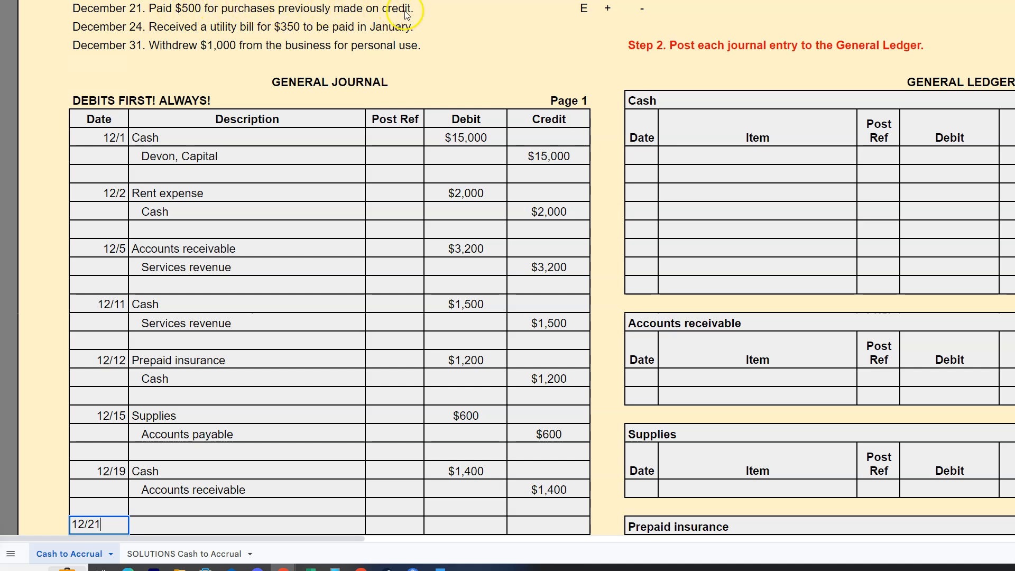
click(192, 14)
Examine Cash in the chart of accounts, the guiding questions and the ALCIE table for the December 21 payment
scroll(229, 185, up, 3)
scroll(231, 189, up, 3)
click(139, 50)
click(512, 177)
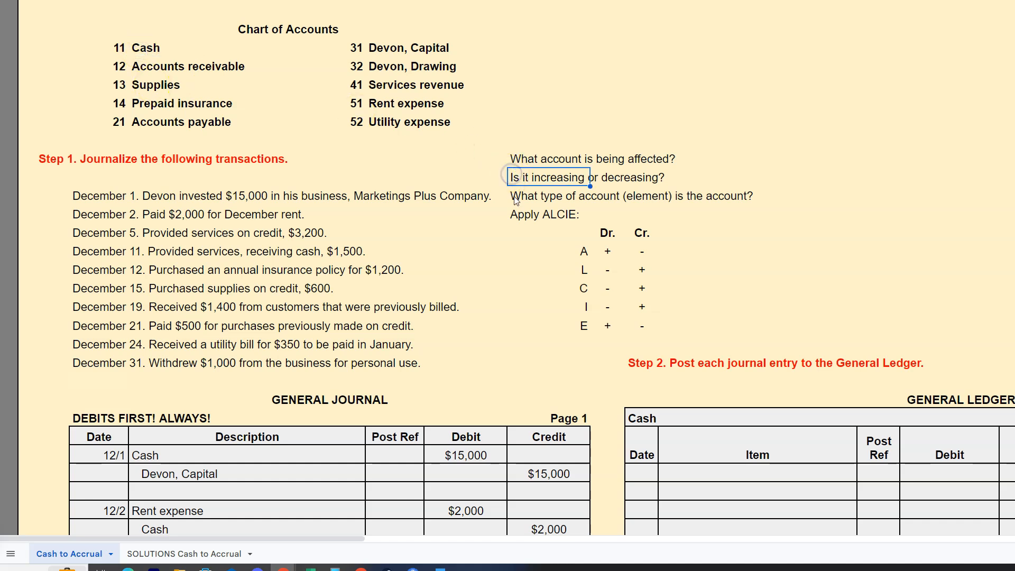
click(515, 199)
click(581, 251)
click(642, 252)
click(642, 233)
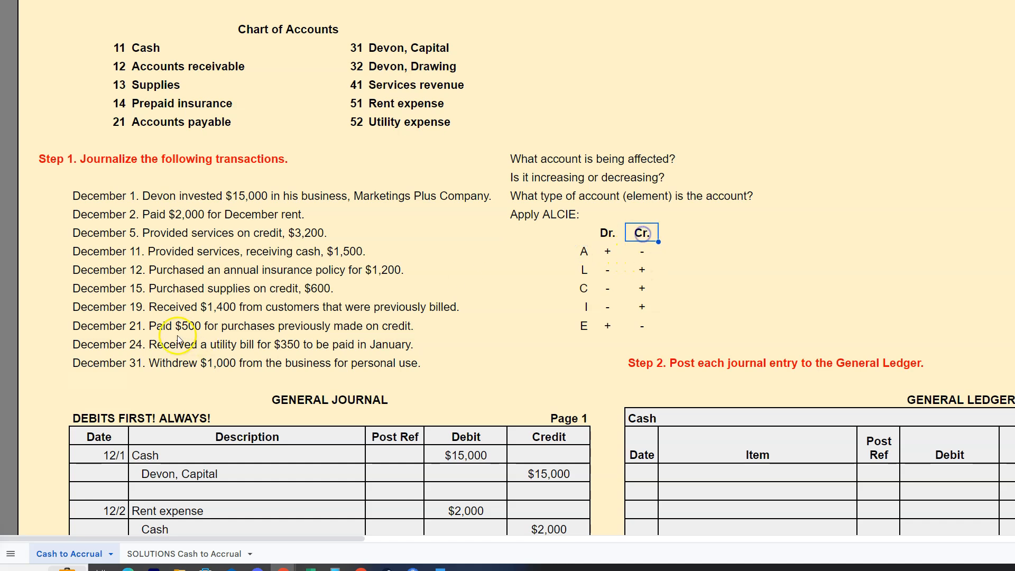
Enter Cash as the credited account in the row below the 12/21 date, with a credit of 500
scroll(164, 333, down, 5)
scroll(177, 341, down, 3)
double_click(174, 463)
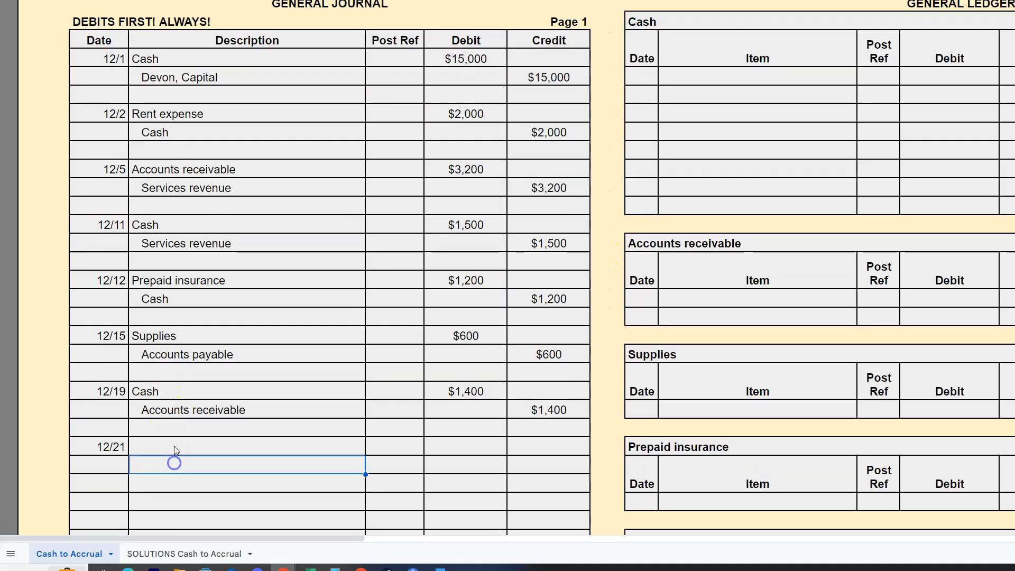
text(Cash)
key(Tab)
key(Tab)
key(Tab)
text(500)
click(550, 187)
Examine the December 15 and December 21 transactions, Accounts payable in the chart of accounts, the guiding questions and the ALCIE table
scroll(561, 183, up, 3)
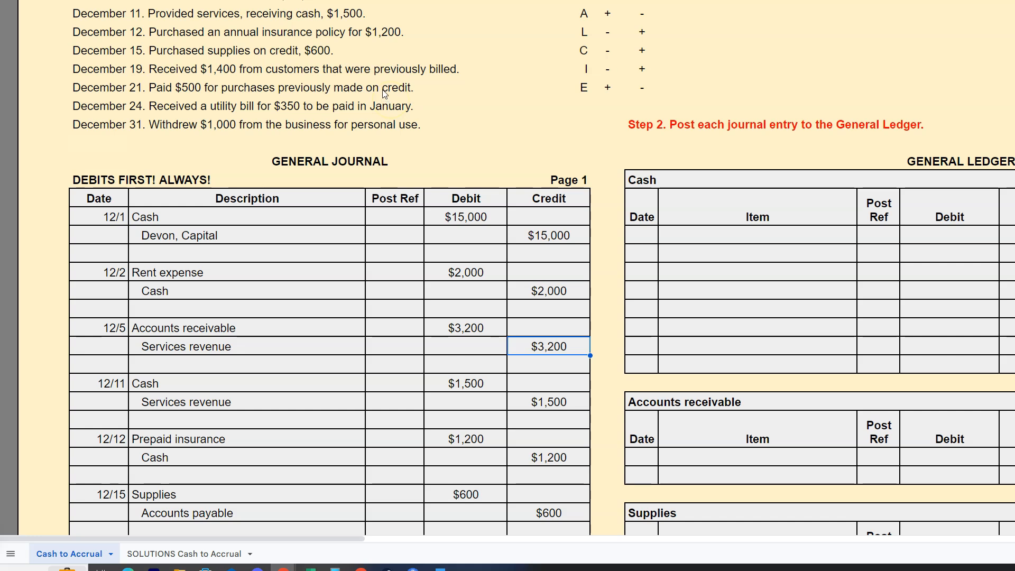
drag(175, 50, 303, 47)
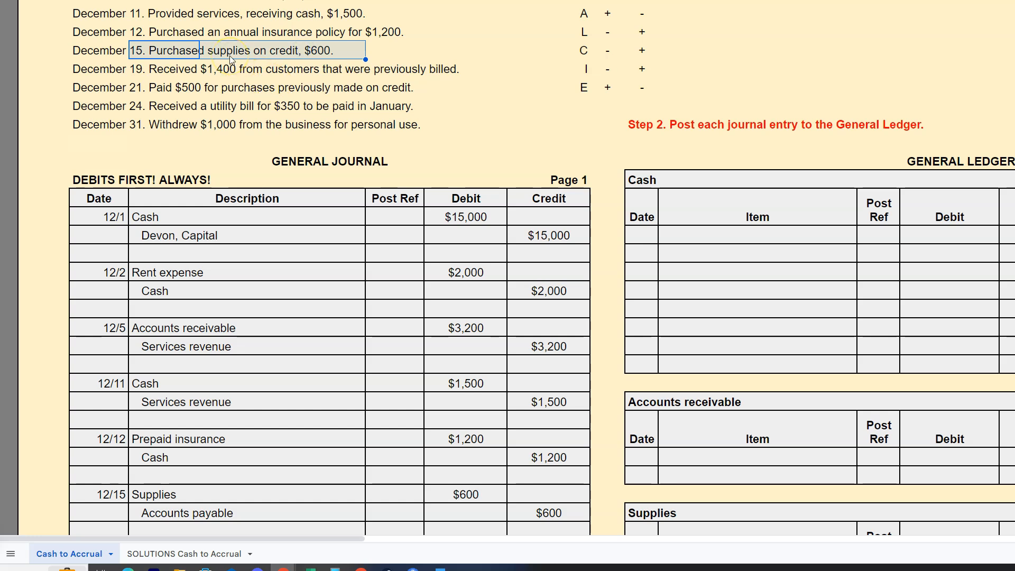
click(400, 87)
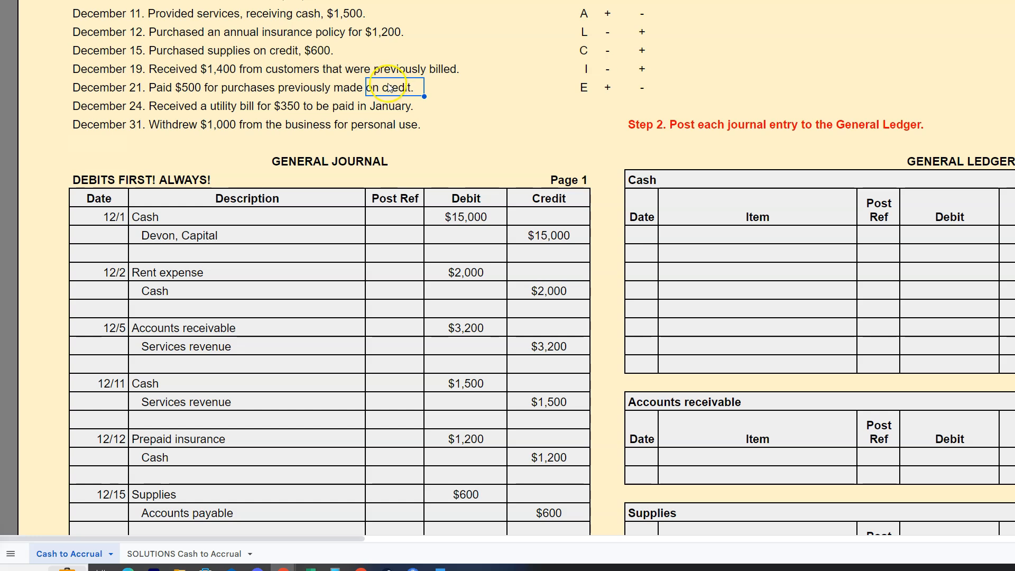
click(193, 86)
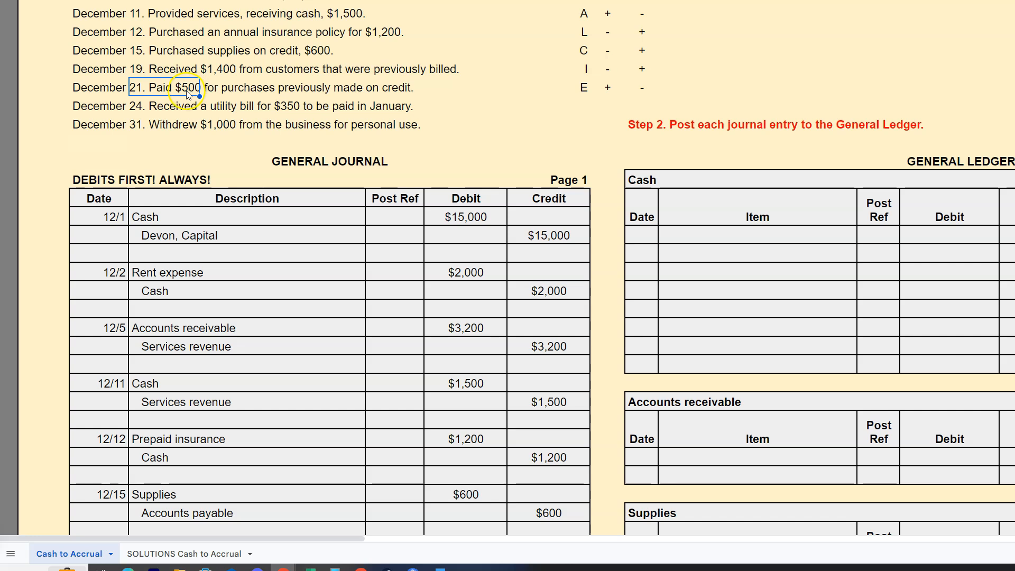
scroll(187, 92, up, 5)
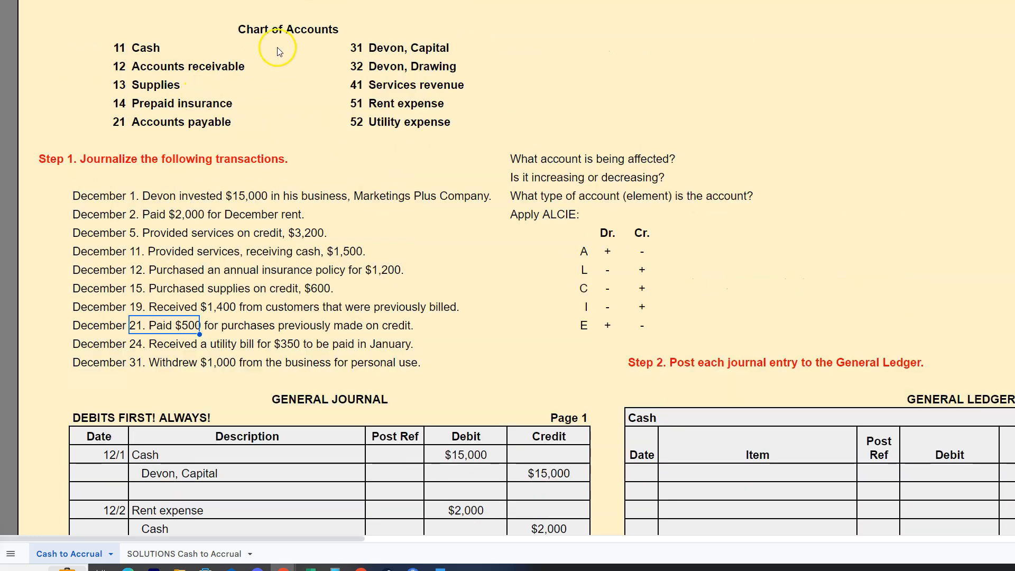
click(182, 123)
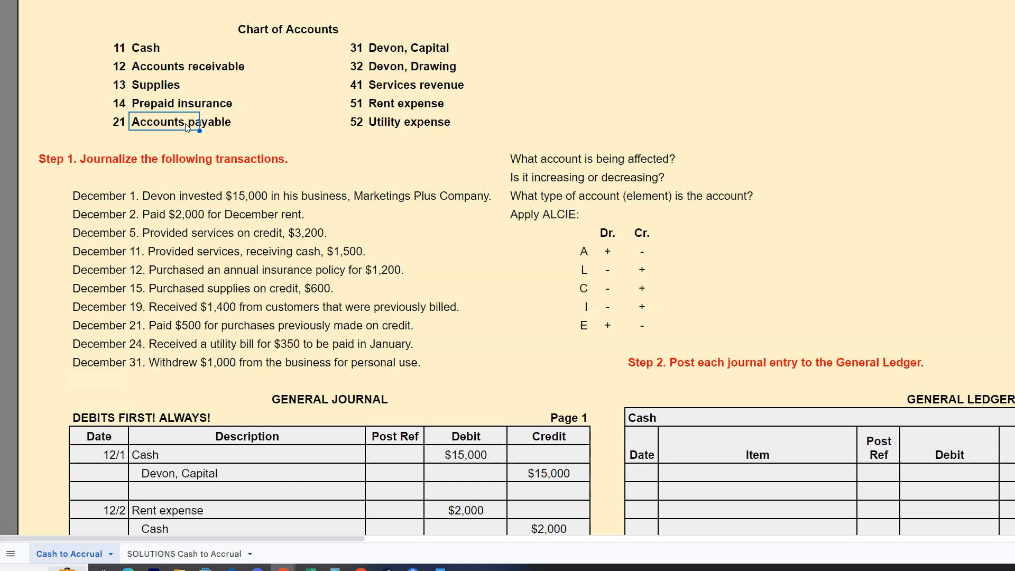
click(519, 176)
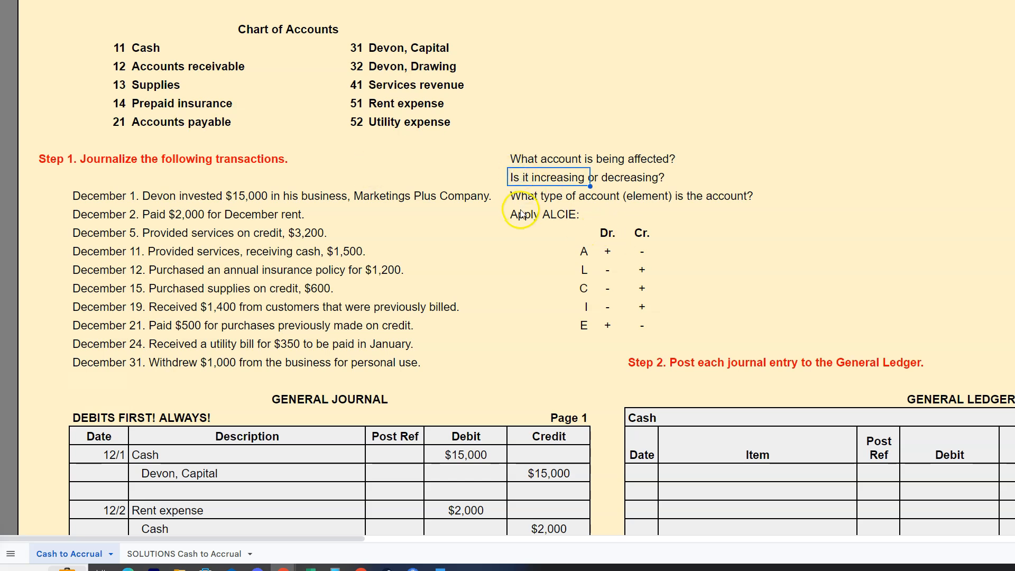
click(529, 195)
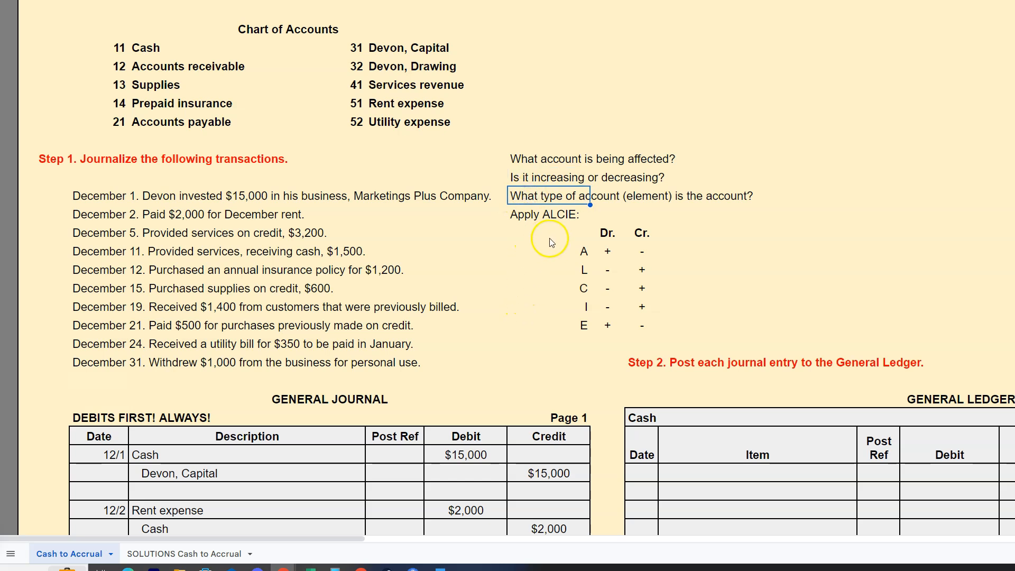
click(585, 269)
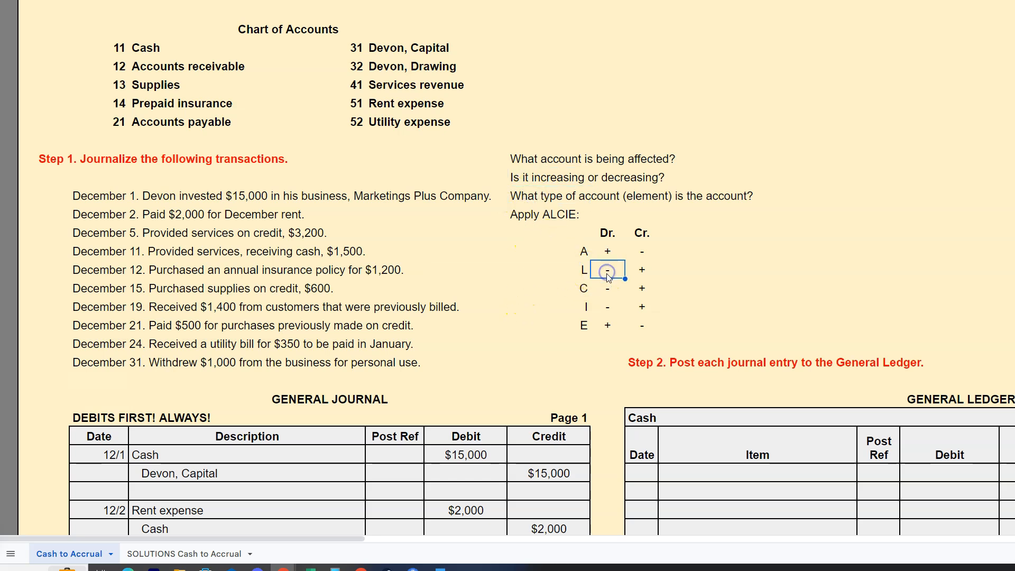
click(607, 232)
Enter Accounts payable as the debited account on the 12/21 row of the General Journal, with a debit of 500
scroll(332, 288, down, 3)
scroll(332, 289, down, 5)
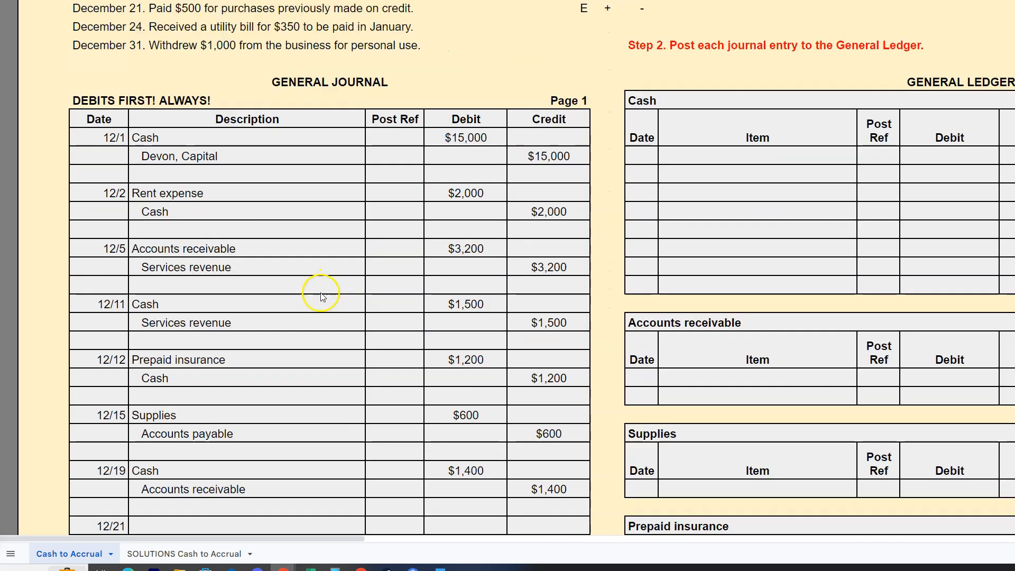
click(153, 445)
text(A)
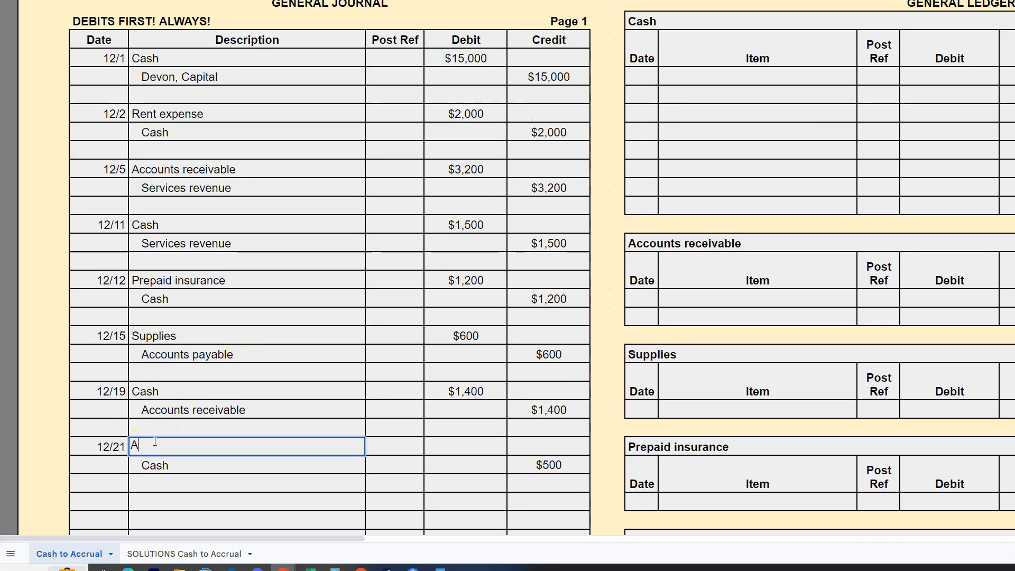
text(ccounts payable)
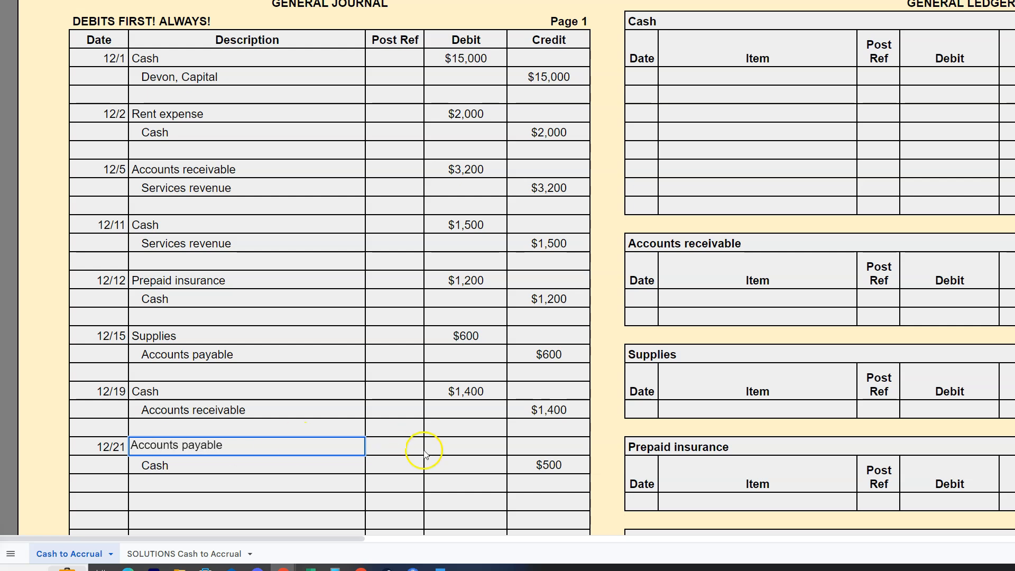
click(468, 451)
text(500)
key(Return)
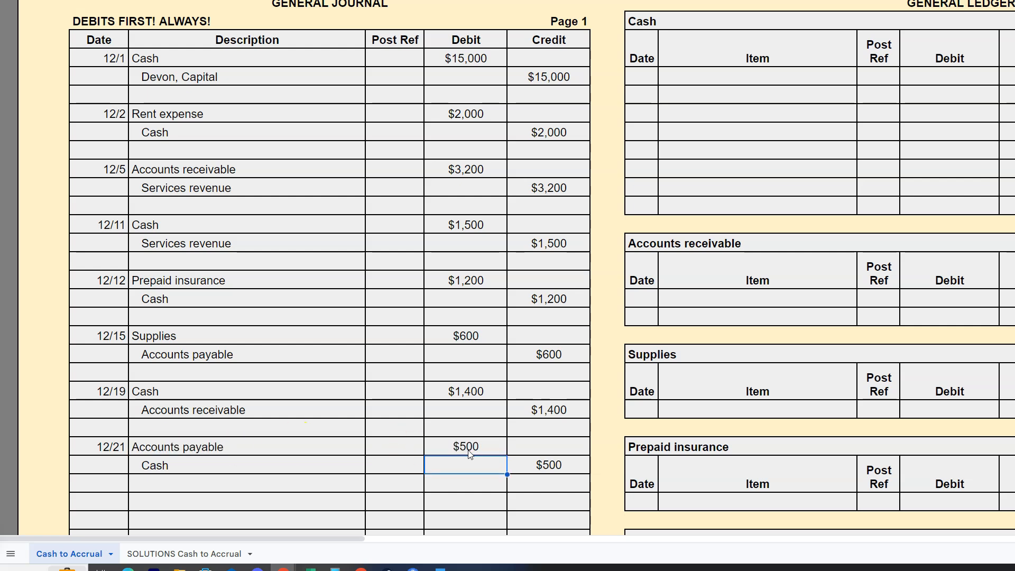
Compare the dates and the Cash, Accounts receivable and Accounts payable lines of the 12/19 and 12/21 journal entries
click(109, 397)
click(109, 446)
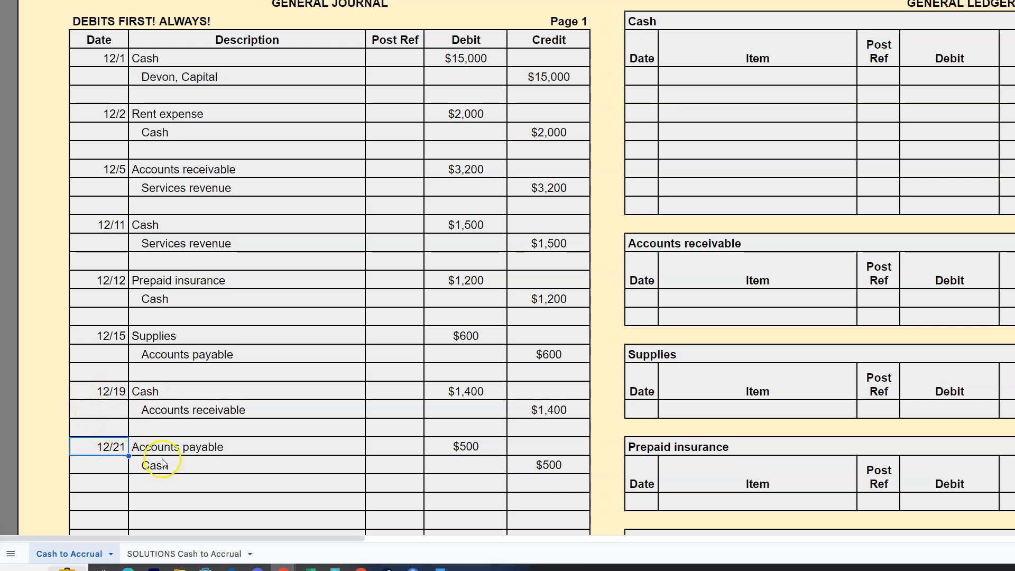
click(136, 398)
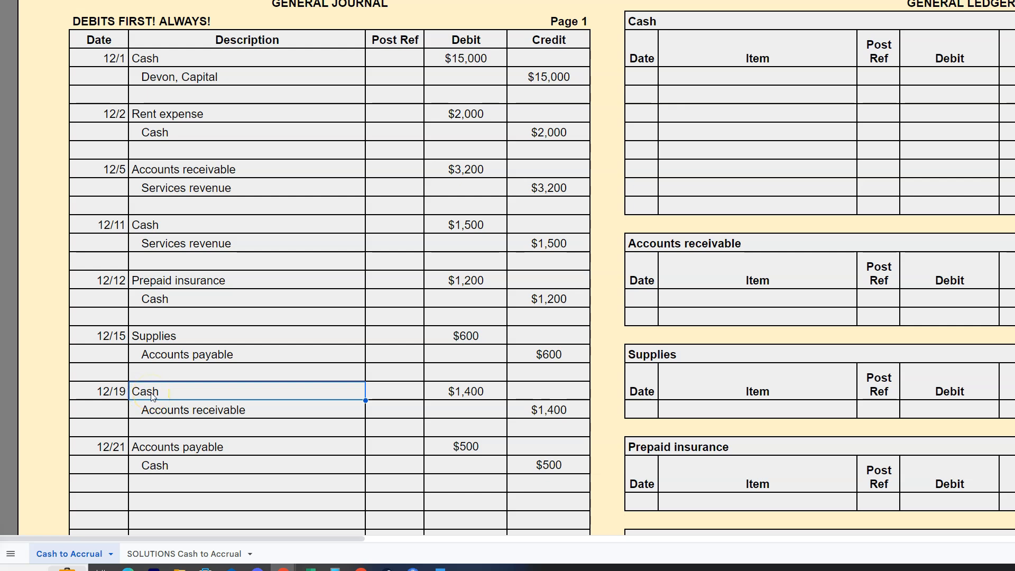
click(151, 466)
click(161, 467)
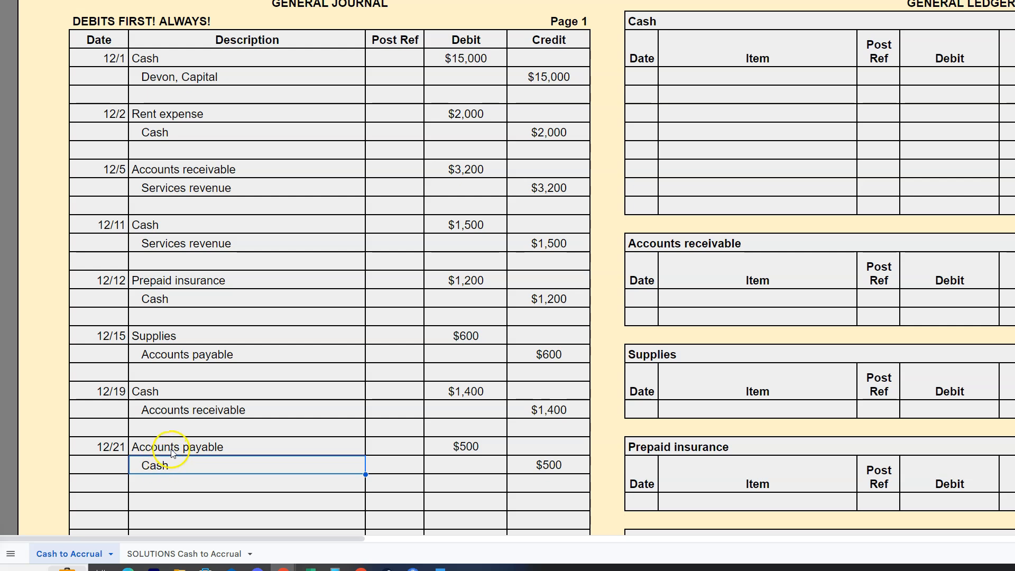
click(150, 394)
click(168, 464)
click(175, 416)
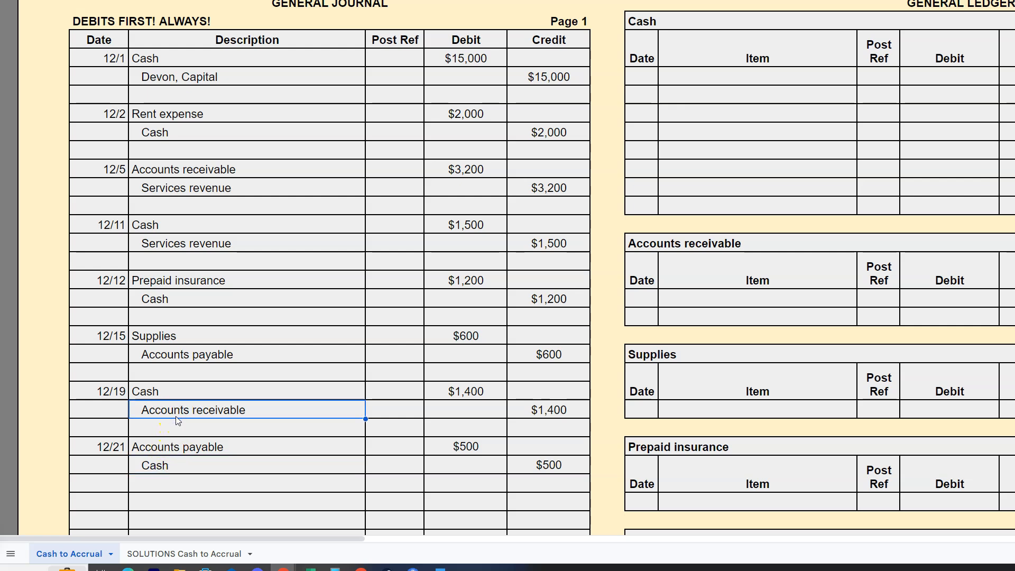
click(169, 446)
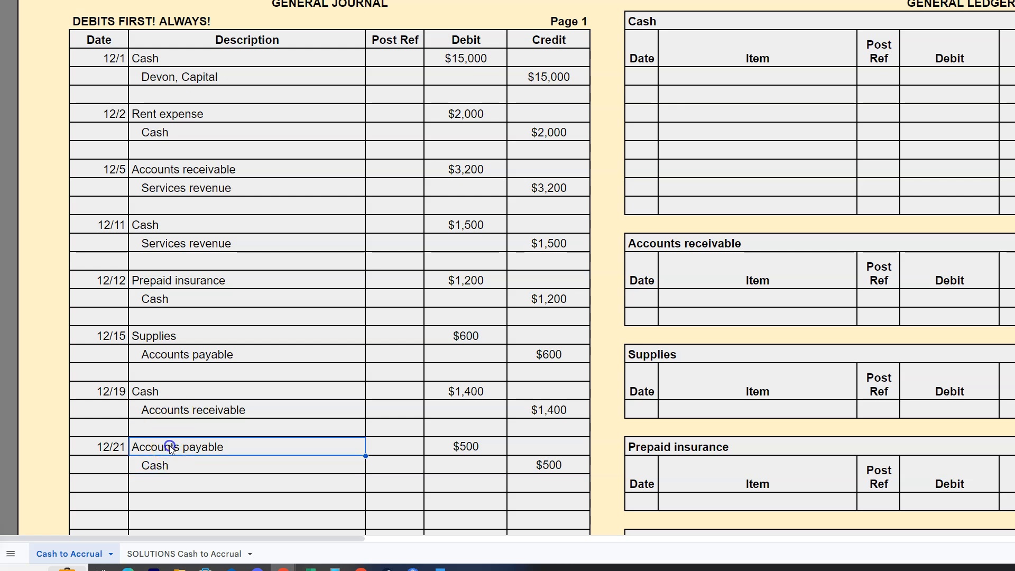
Start the next journal entry with the date 12/24, leaving one blank row after the 12/21 entry
scroll(121, 438, down, 3)
click(118, 417)
scroll(249, 431, up, 3)
scroll(272, 431, up, 4)
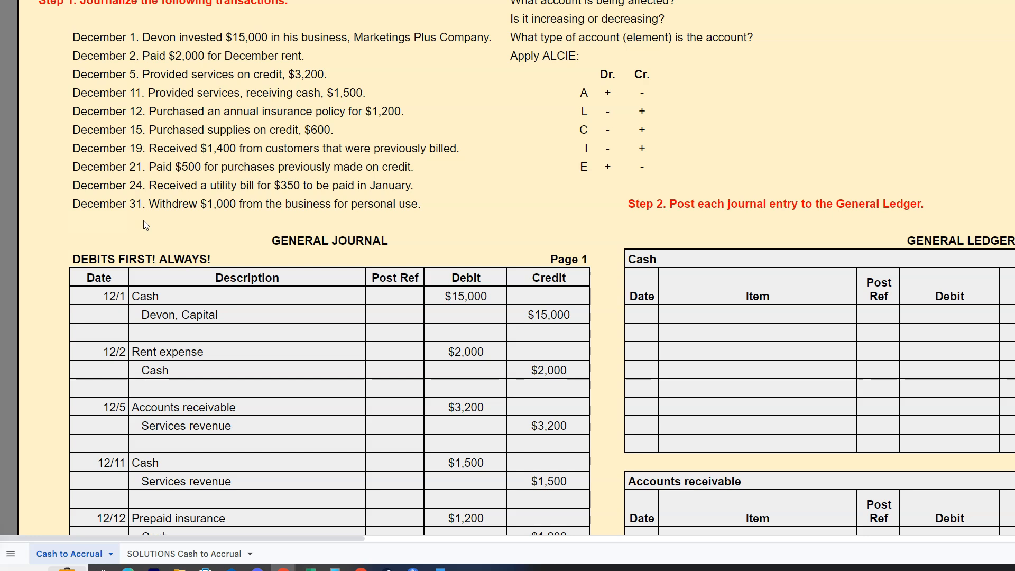
text(12/24)
key(BackSpace)
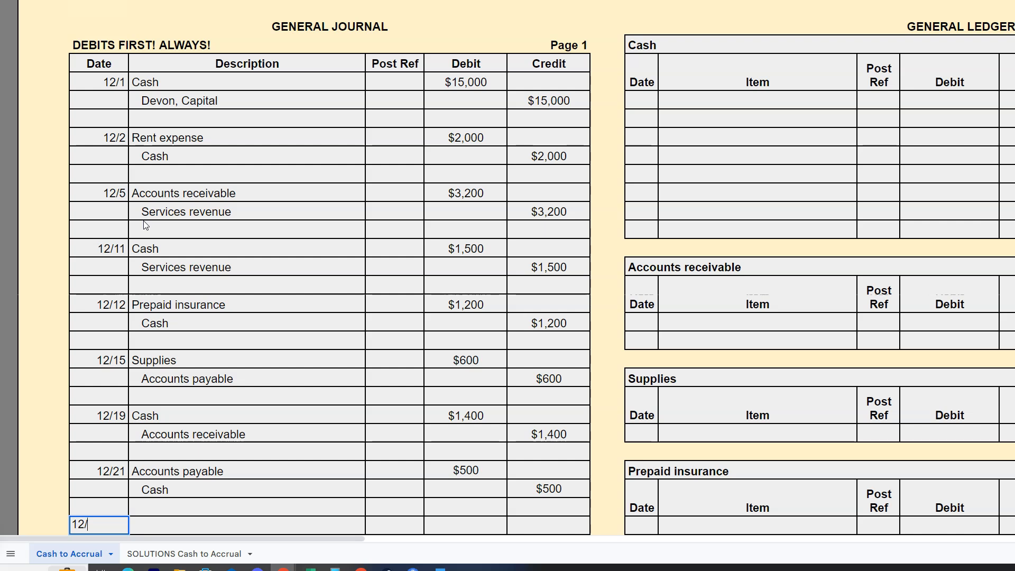
text(24)
key(Tab)
Check Utility expense against the chart of accounts and the ALCIE table, and enter it as the debited account on the 12/24 row
scroll(212, 123, up, 5)
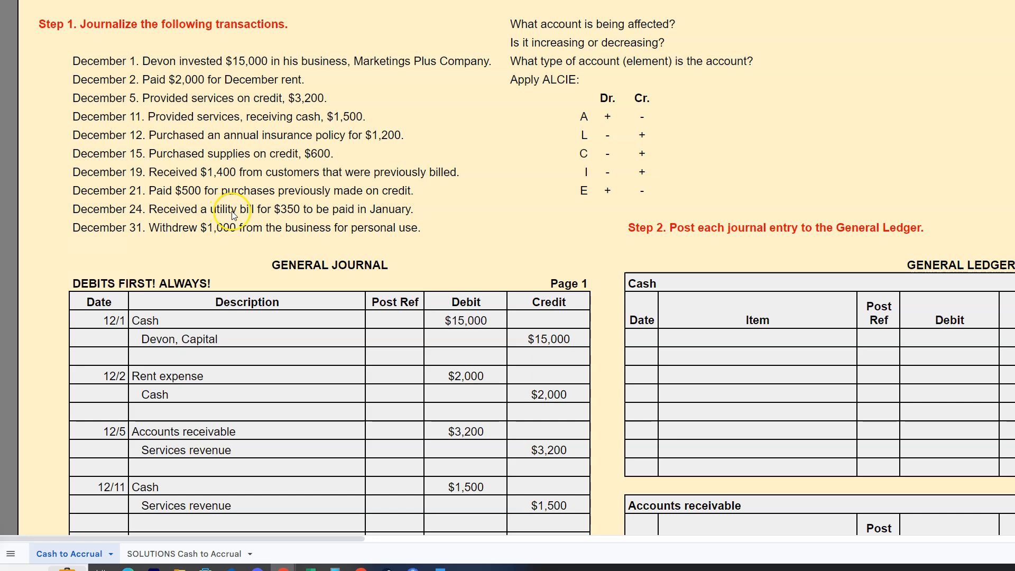
scroll(227, 212, up, 3)
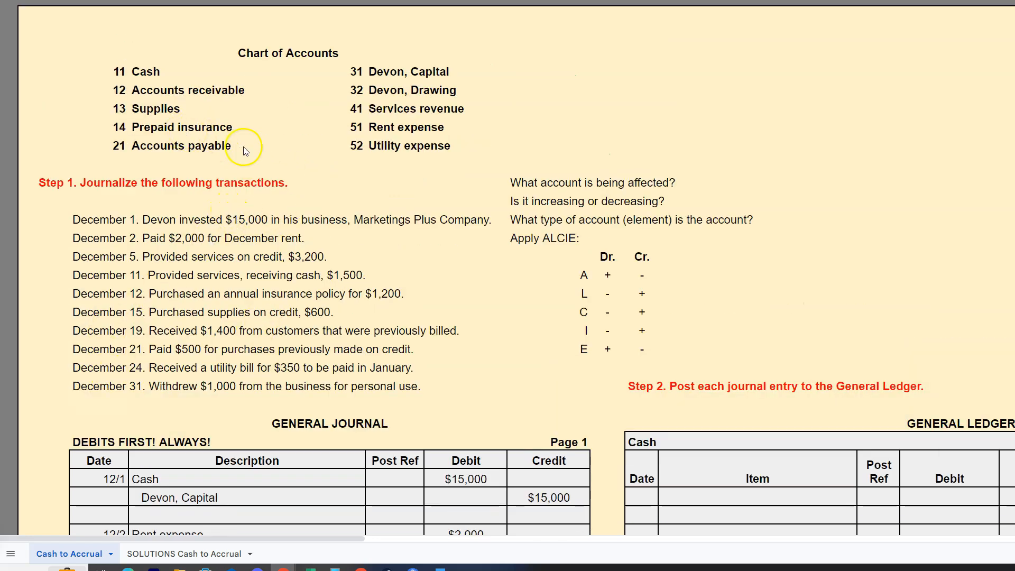
click(389, 148)
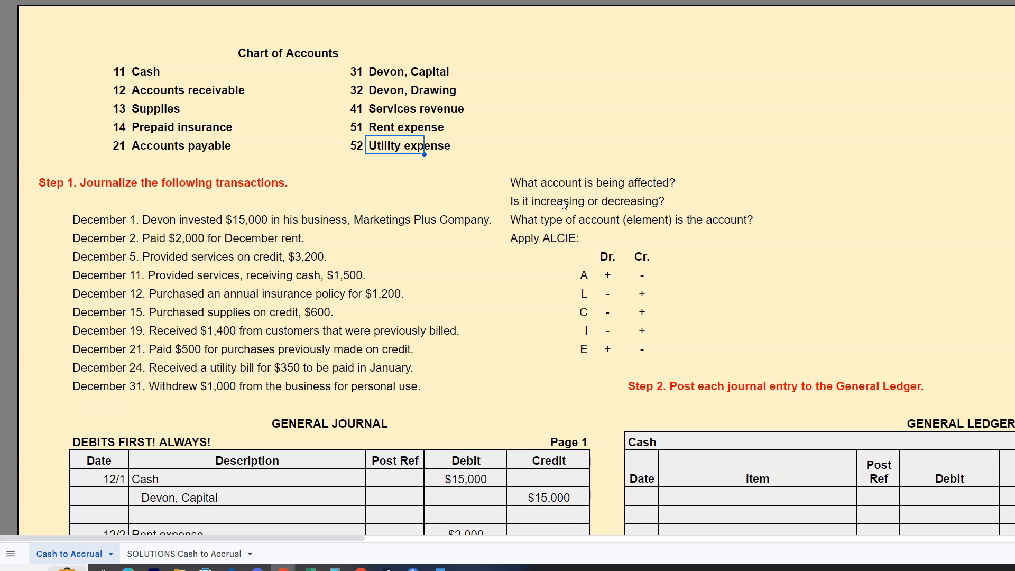
click(536, 221)
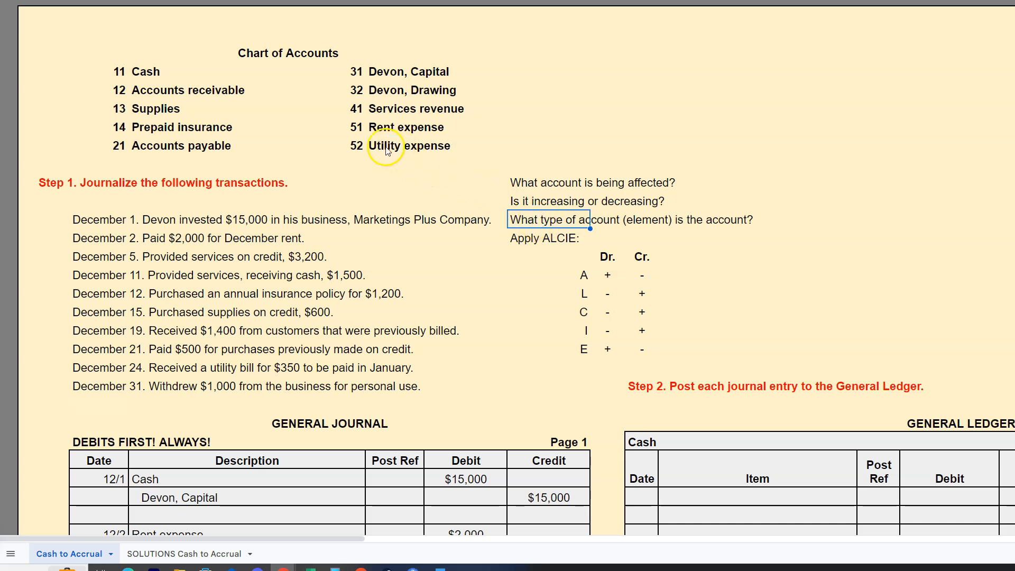
click(577, 350)
click(609, 345)
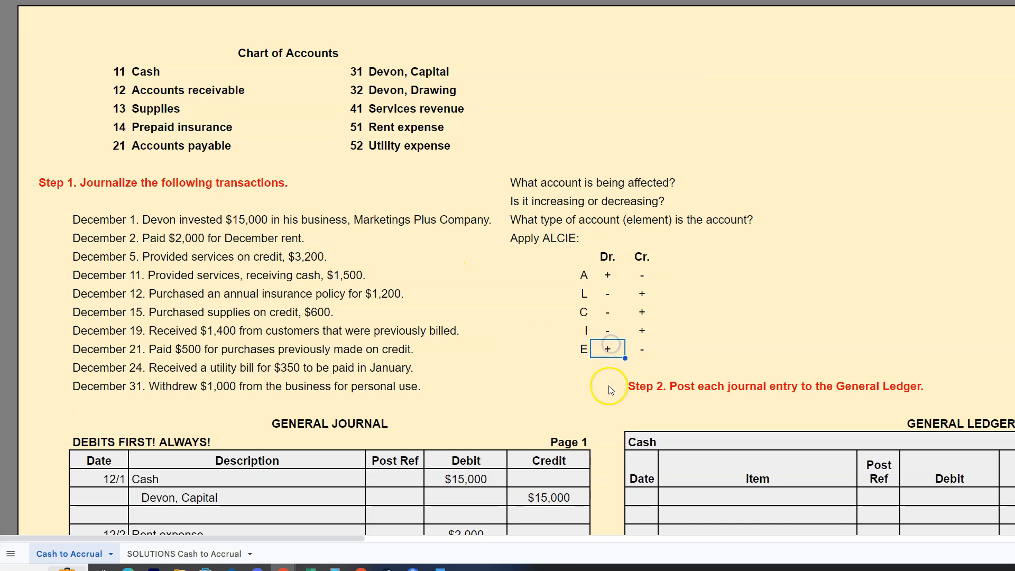
scroll(465, 374, down, 10)
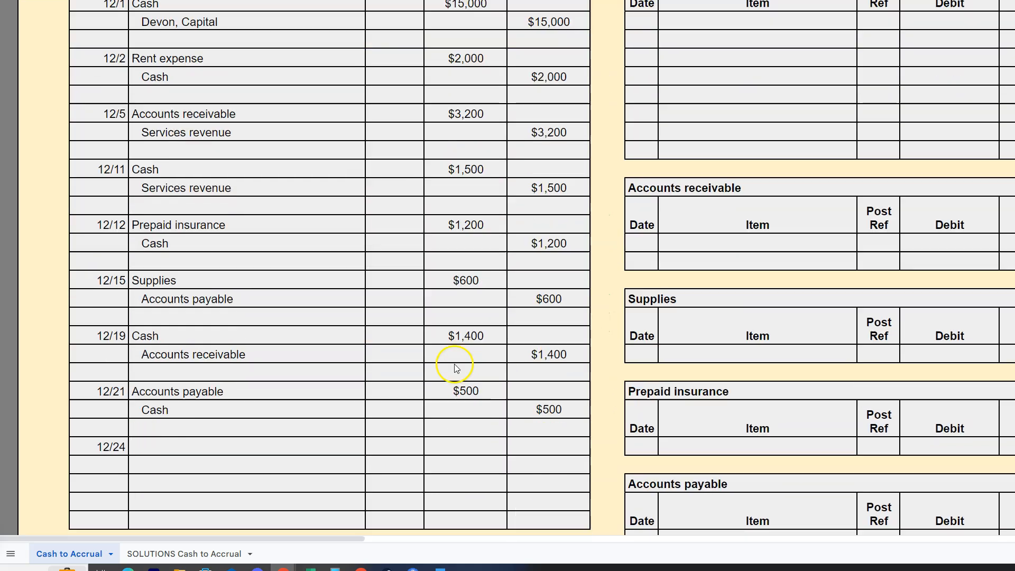
click(142, 363)
text(Utility expense)
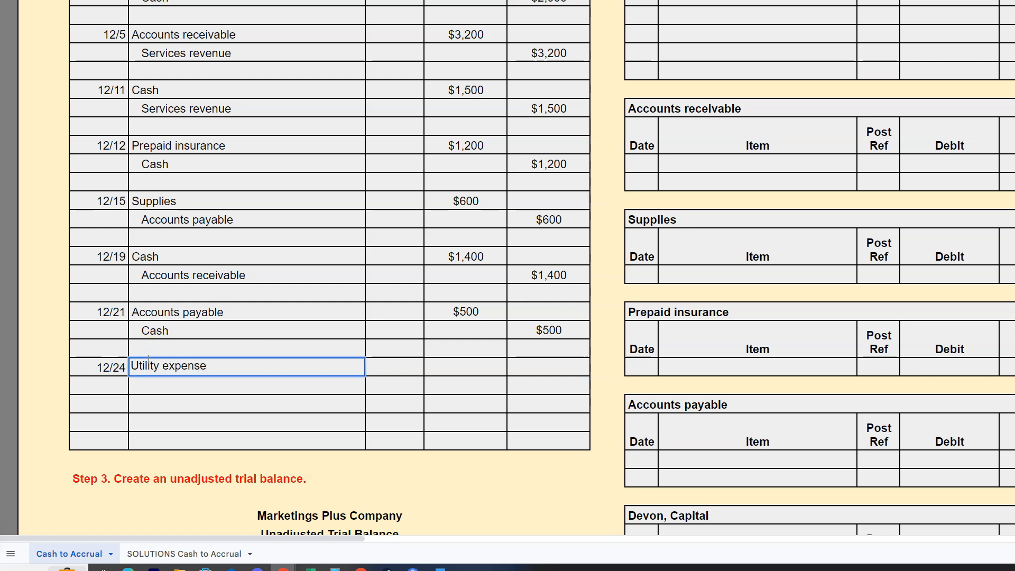
Examine the December 24 transaction, Accounts payable in the chart of accounts, the guiding questions and the liability row of the ALCIE table
click(182, 383)
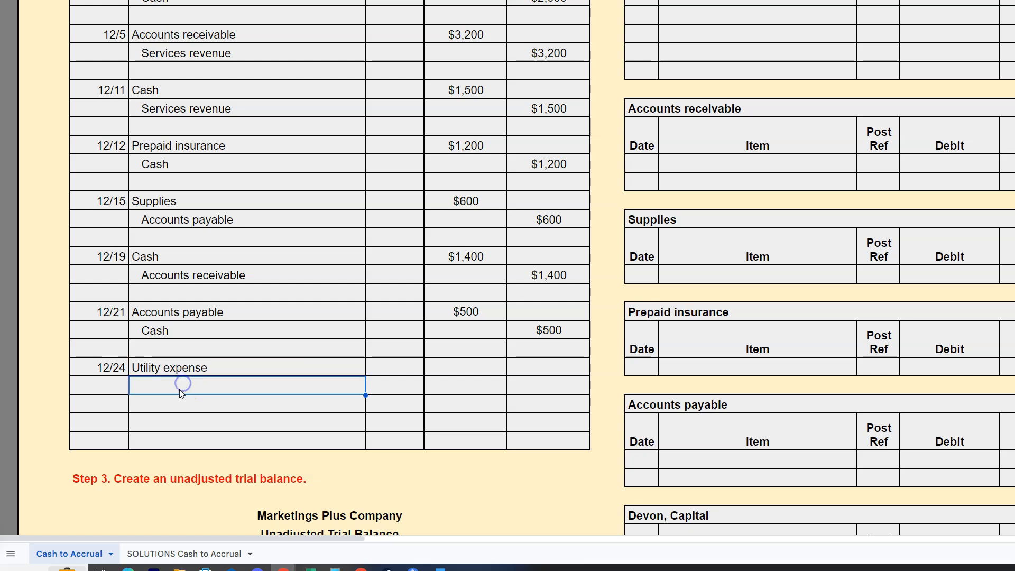
scroll(410, 265, up, 5)
scroll(410, 265, up, 2)
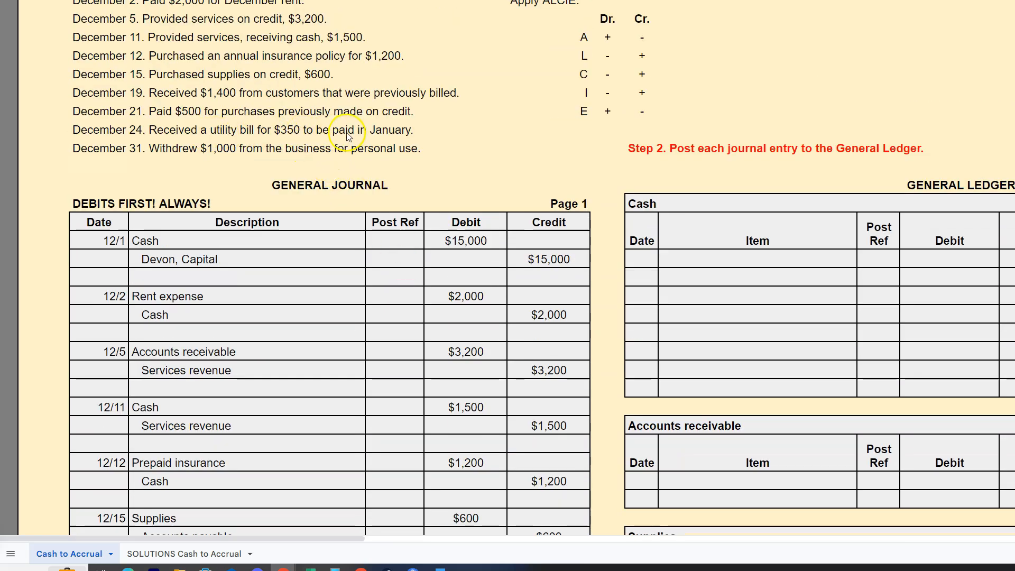
scroll(389, 141, up, 6)
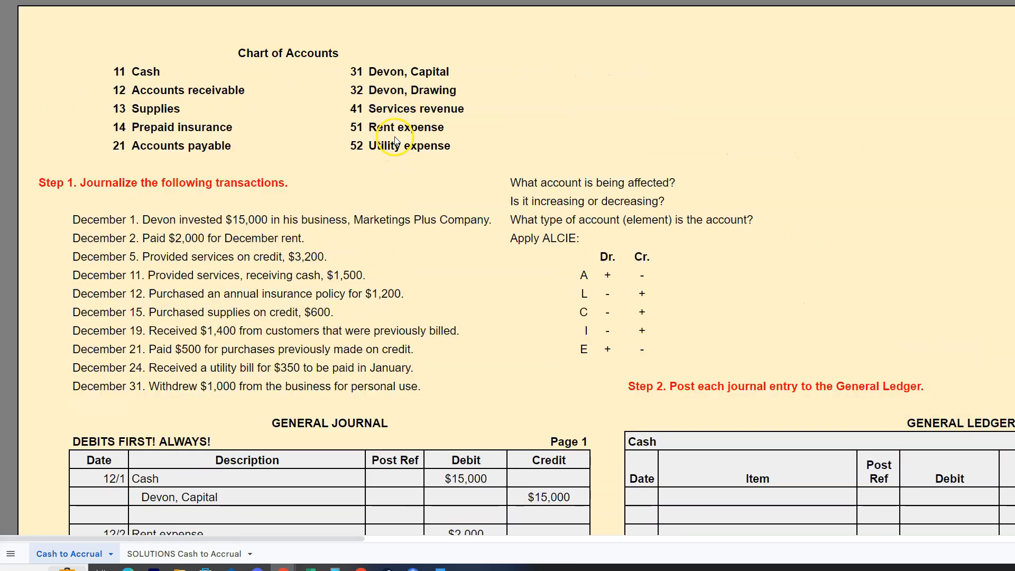
drag(125, 152, 214, 148)
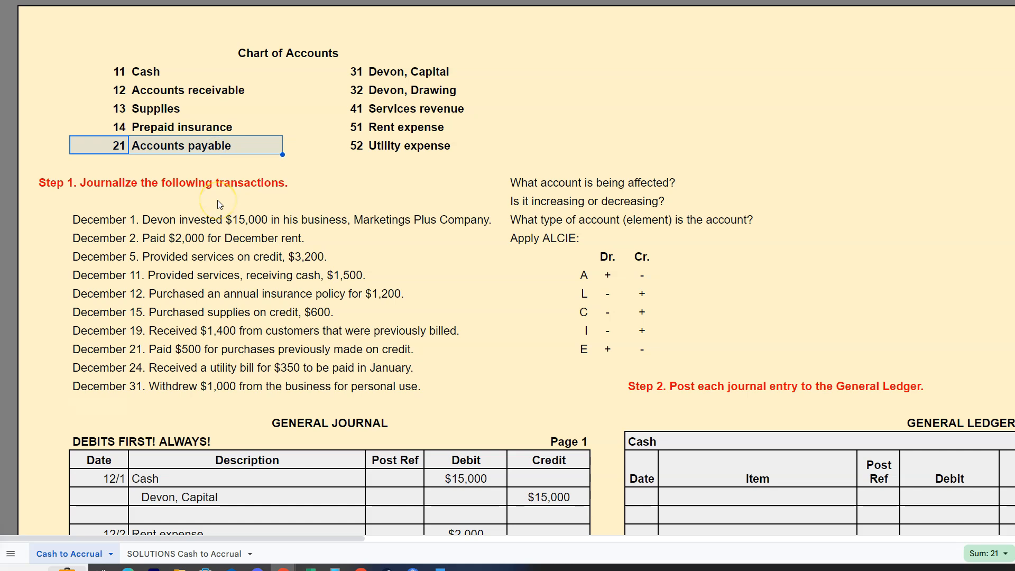
click(515, 202)
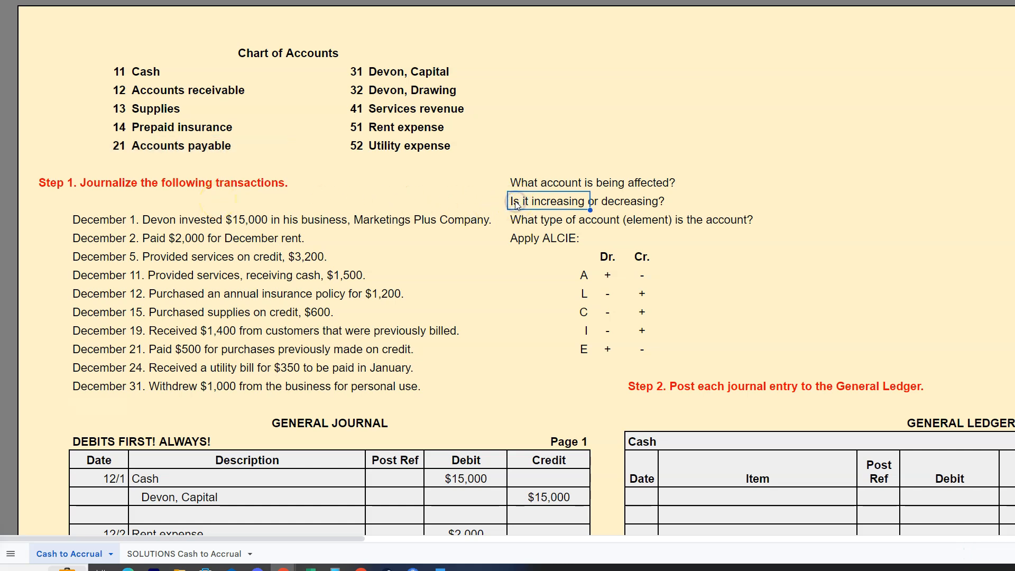
click(523, 224)
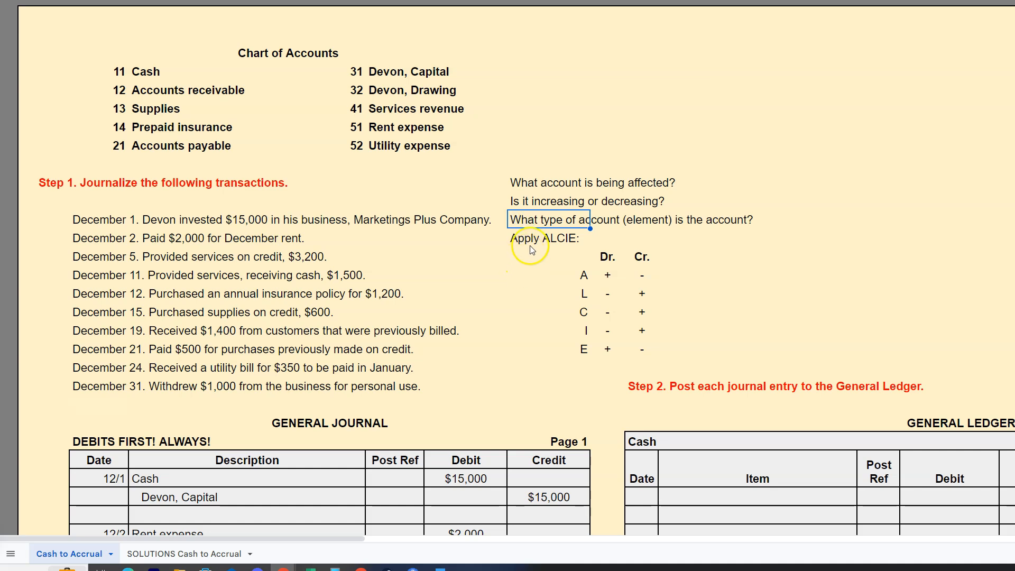
click(583, 295)
click(644, 295)
click(642, 258)
Enter Accounts payable as the credited account on the row below Utility expense in the 12/24 entry
scroll(525, 308, down, 5)
scroll(174, 481, down, 3)
click(183, 388)
double_click(181, 388)
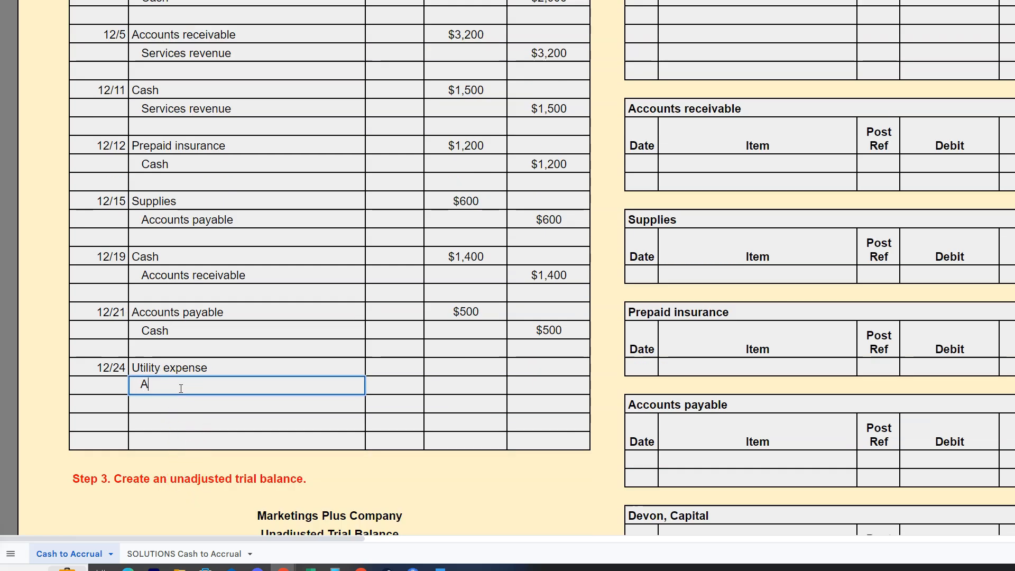
text(Accounts payable)
key(Tab)
key(Tab)
key(Tab)
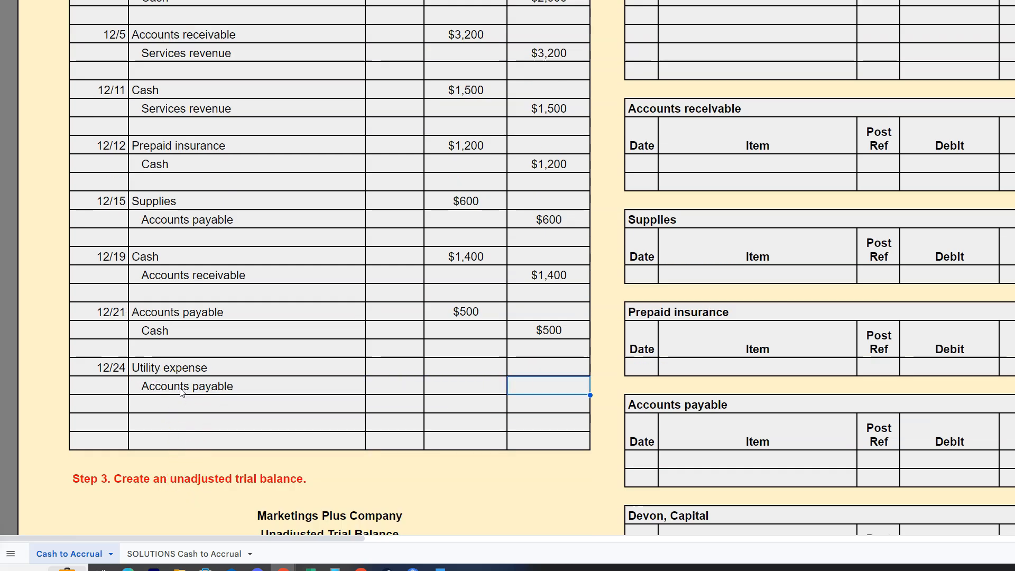
Enter $350 as the Utility expense debit and $350 as the Accounts payable credit of the 12/24 entry
scroll(343, 297, up, 5)
scroll(344, 301, down, 3)
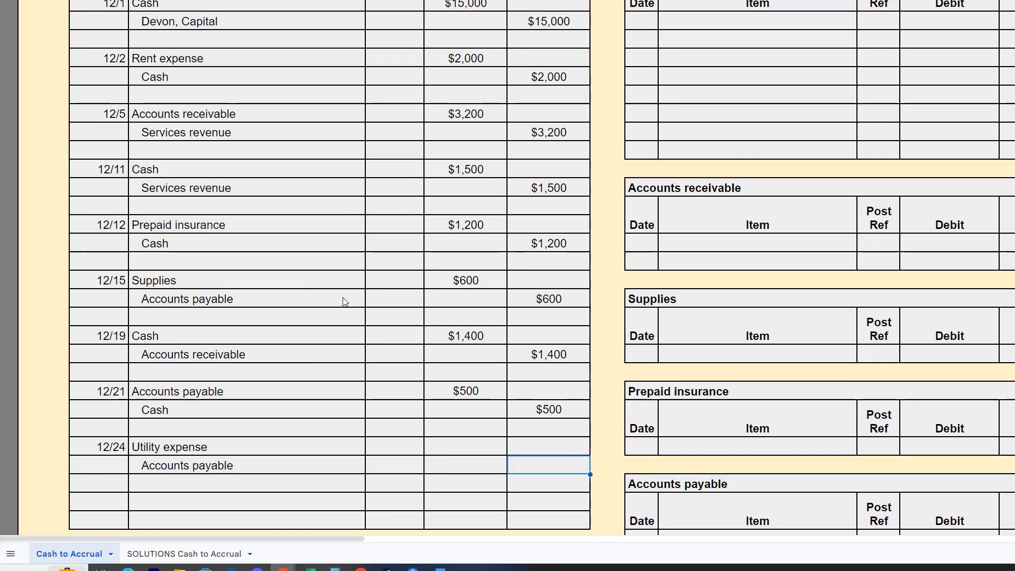
click(478, 445)
text(350)
key(Return)
key(Tab)
text(5)
key(BackSpace)
key(F12)
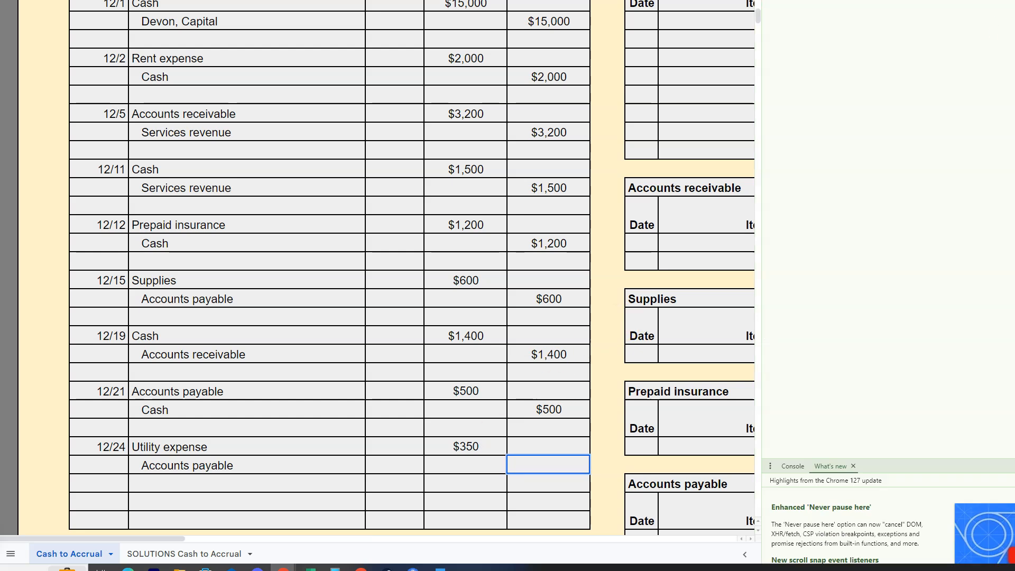
key(F12)
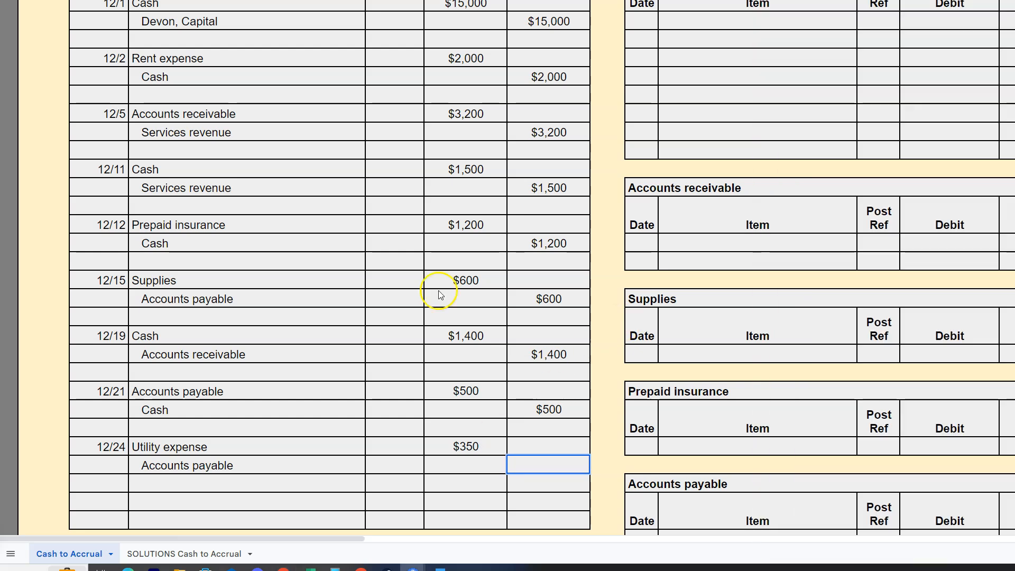
click(545, 461)
key(Return)
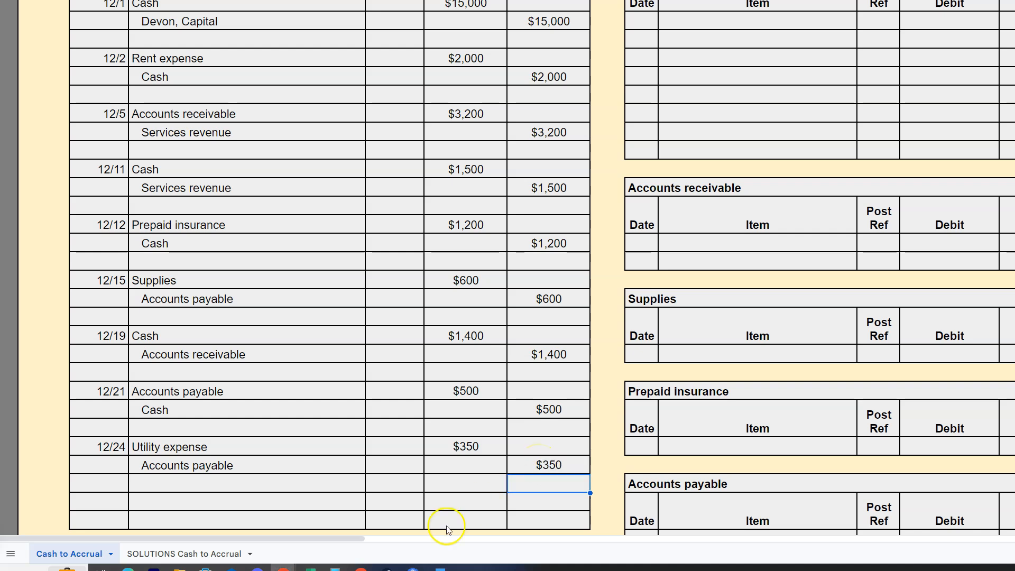
Start the next journal entry with the date 12/31, leaving one blank row after the 12/24 entry
click(102, 499)
scroll(102, 499, up, 3)
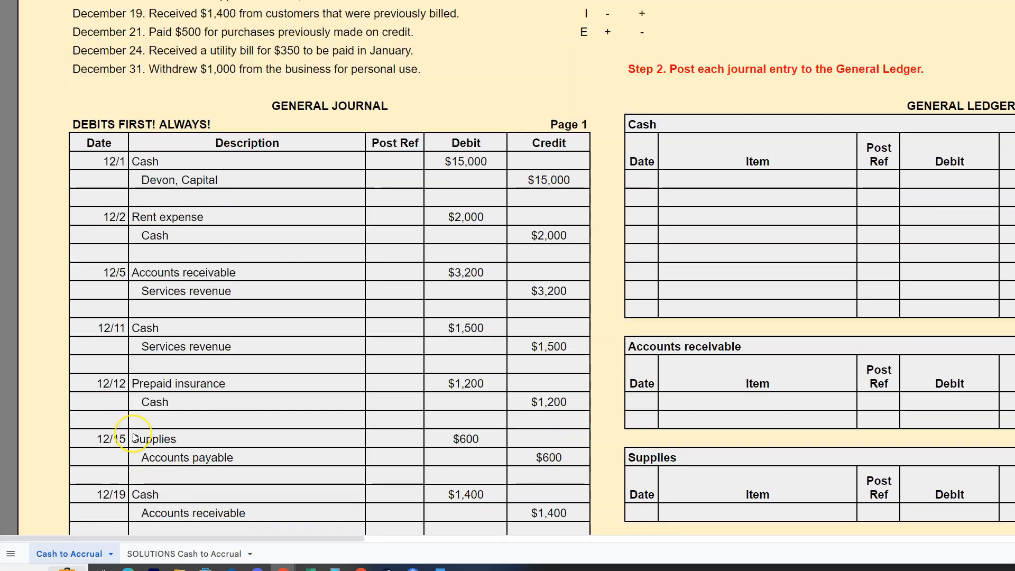
scroll(135, 437, up, 2)
text(12)
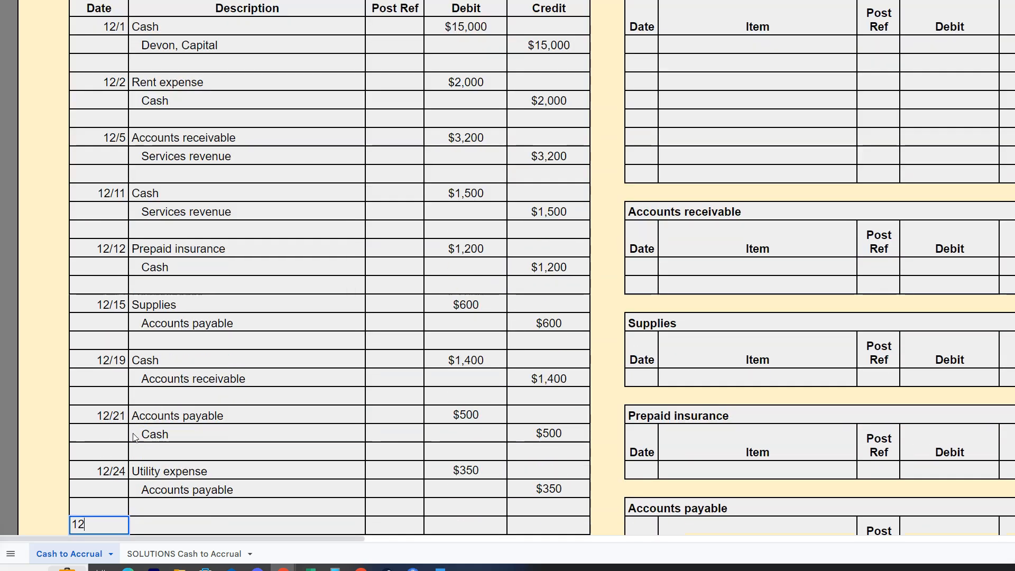
text(/31)
Examine the December 31 withdrawal, Cash in the chart of accounts, the guiding questions and the asset row of the ALCIE table
scroll(267, 376, up, 6)
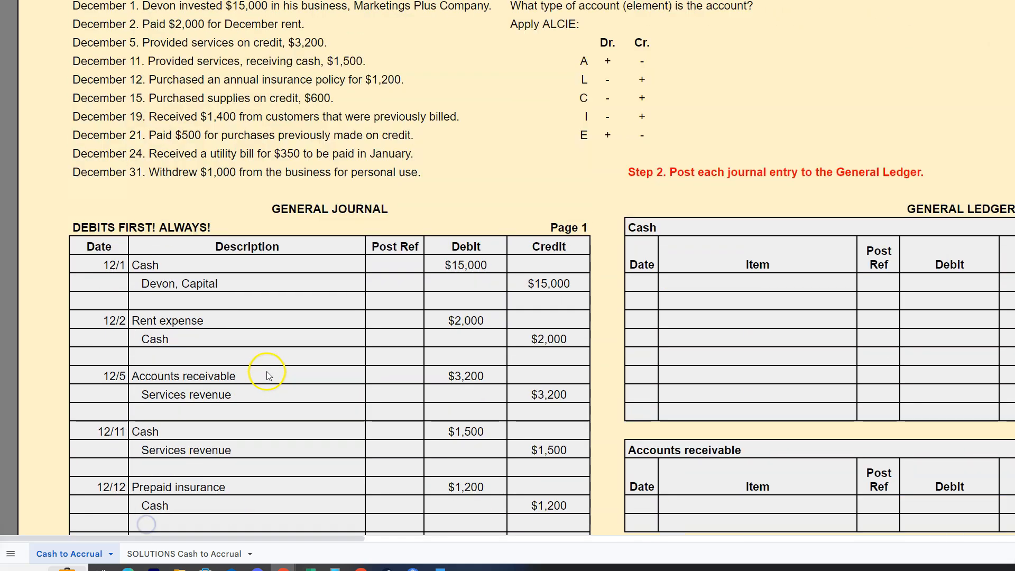
click(182, 253)
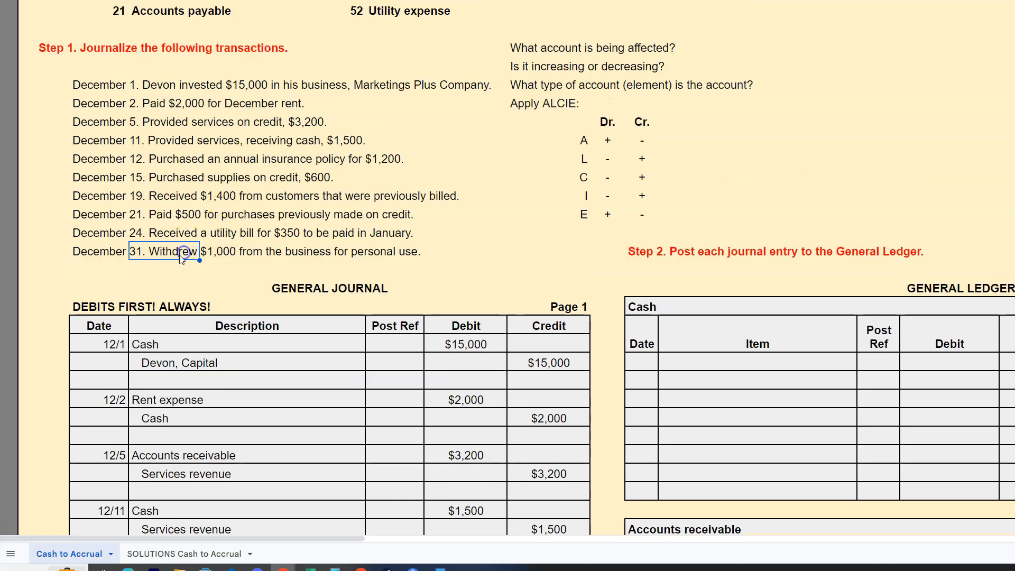
click(210, 254)
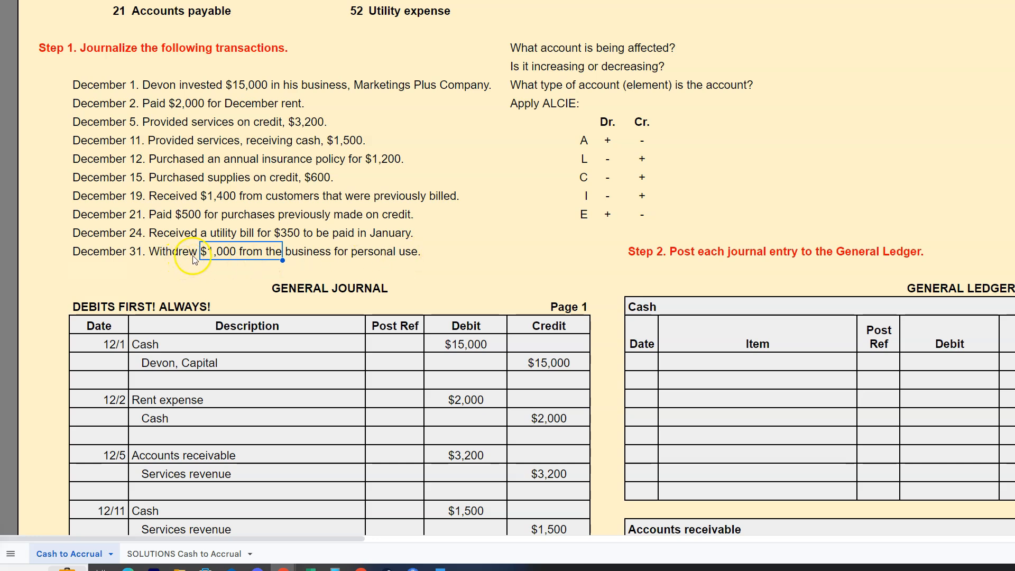
scroll(211, 256, up, 3)
click(133, 19)
click(528, 147)
click(529, 166)
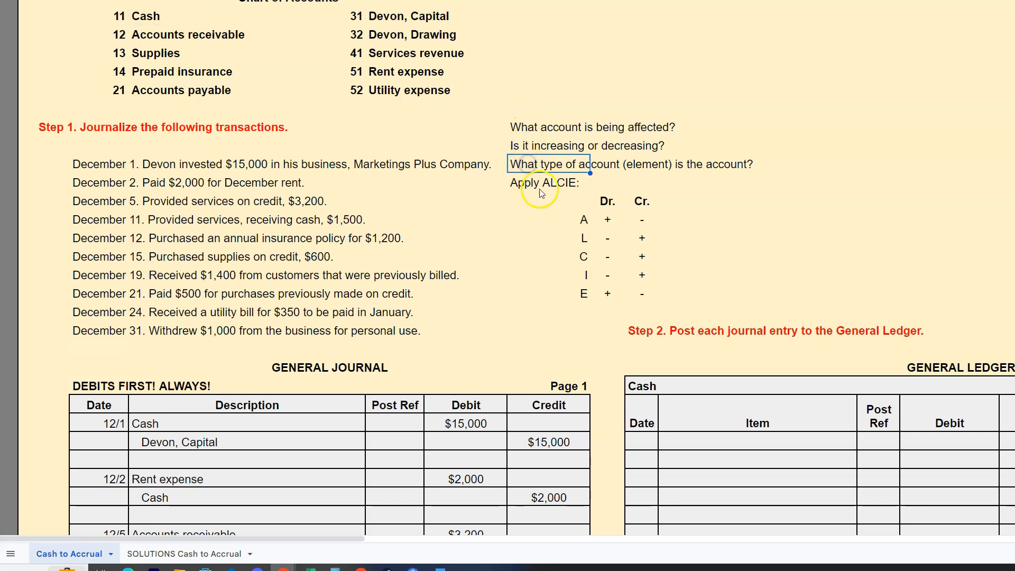
click(584, 220)
click(642, 226)
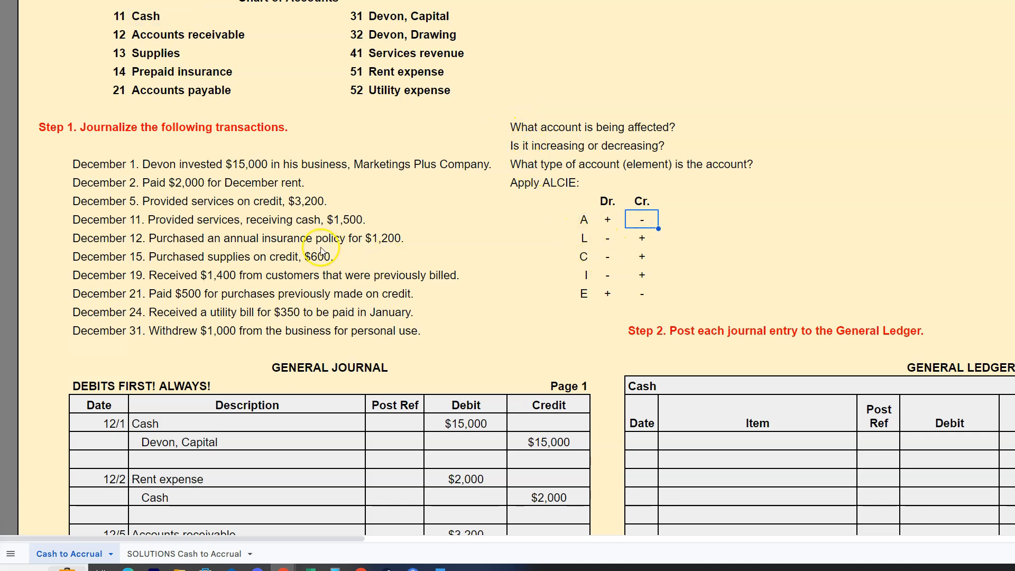
Enter Cash as the credited account on the second row of the 12/31 entry
scroll(317, 248, down, 10)
double_click(164, 384)
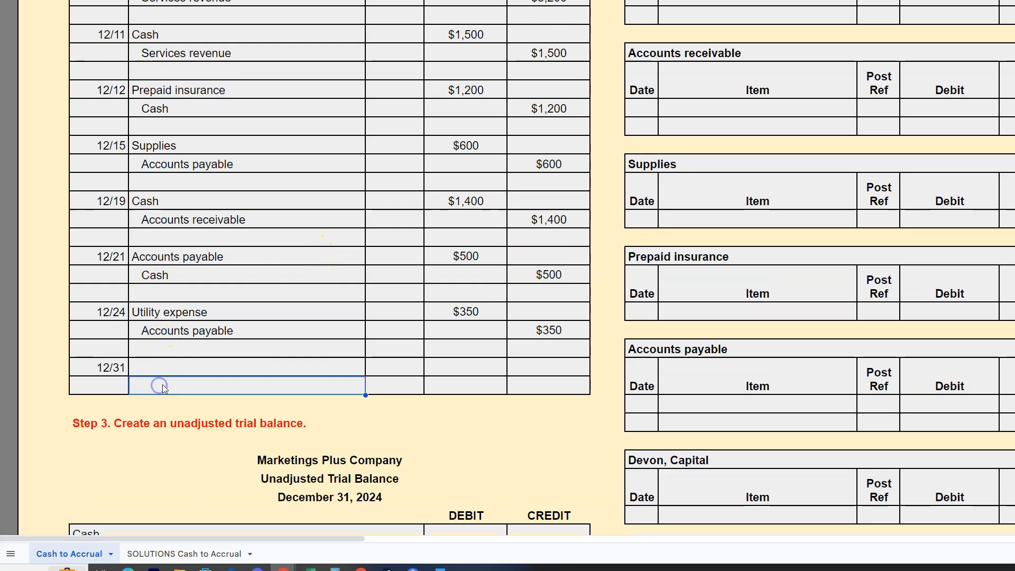
text(Cash)
key(Tab)
key(Tab)
key(Tab)
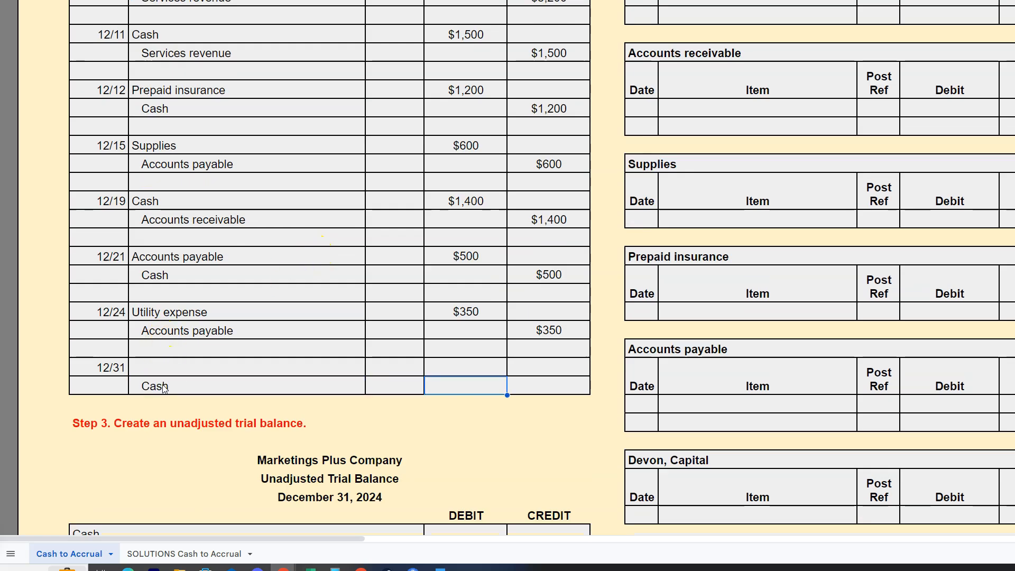
Enter $1,000 as the Cash credit and $1,000 as the debit on the 12/31 row
scroll(549, 341, up, 6)
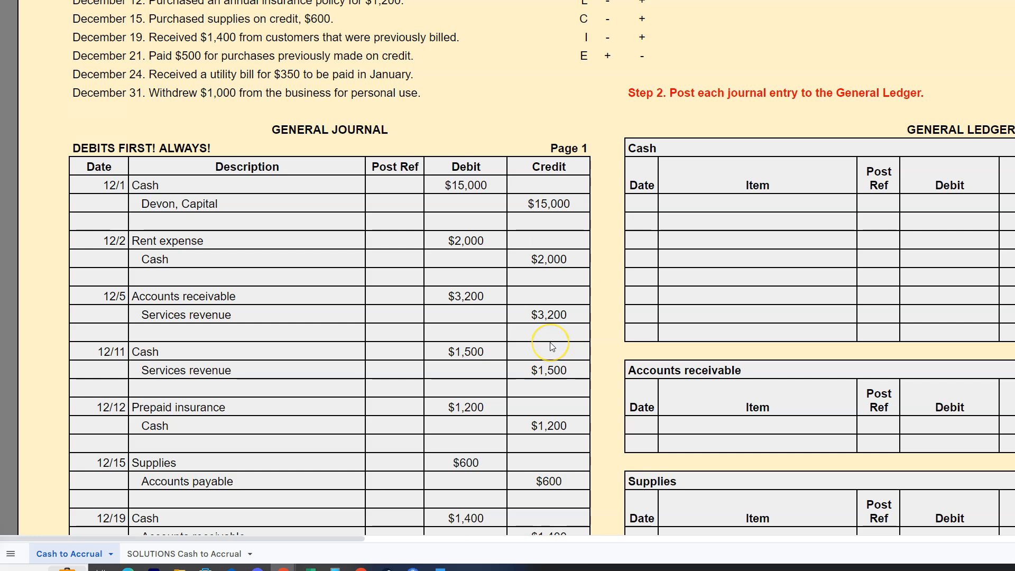
text(1,0)
text(000)
click(486, 505)
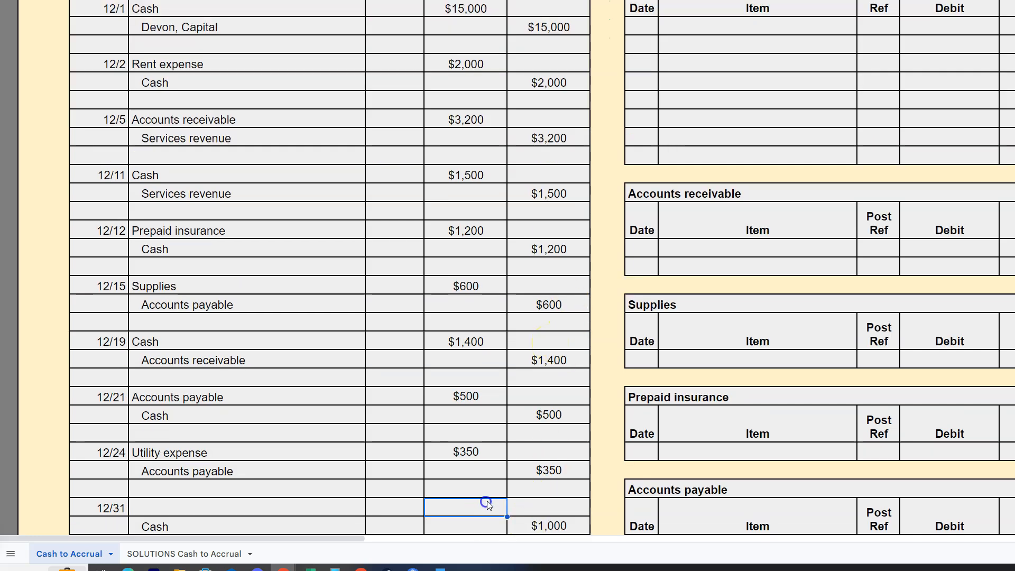
text(1000)
key(Return)
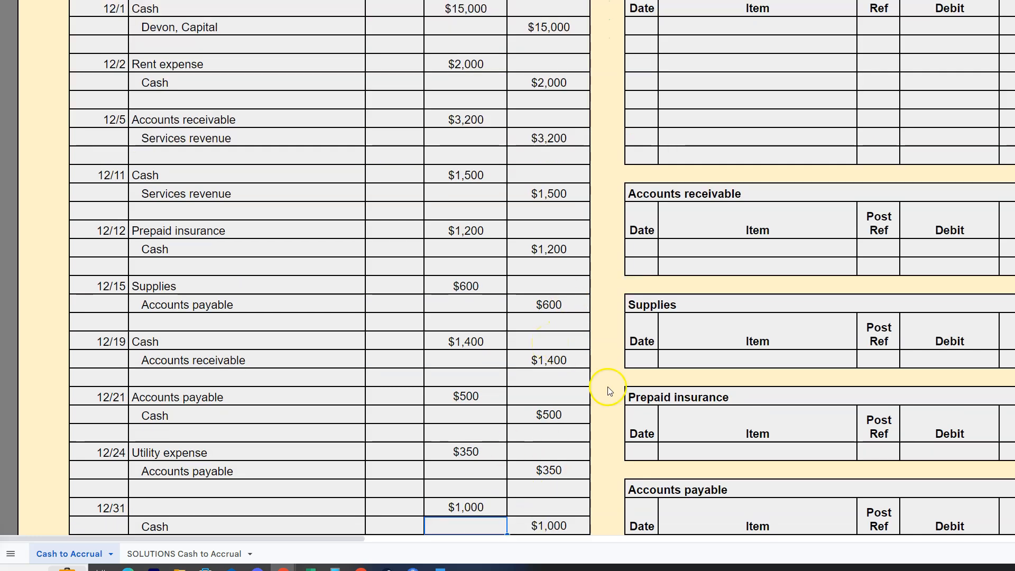
Add the note "*Contra capital" beside the owner's Drawing account in the chart of accounts
scroll(672, 347, up, 8)
scroll(672, 347, up, 2)
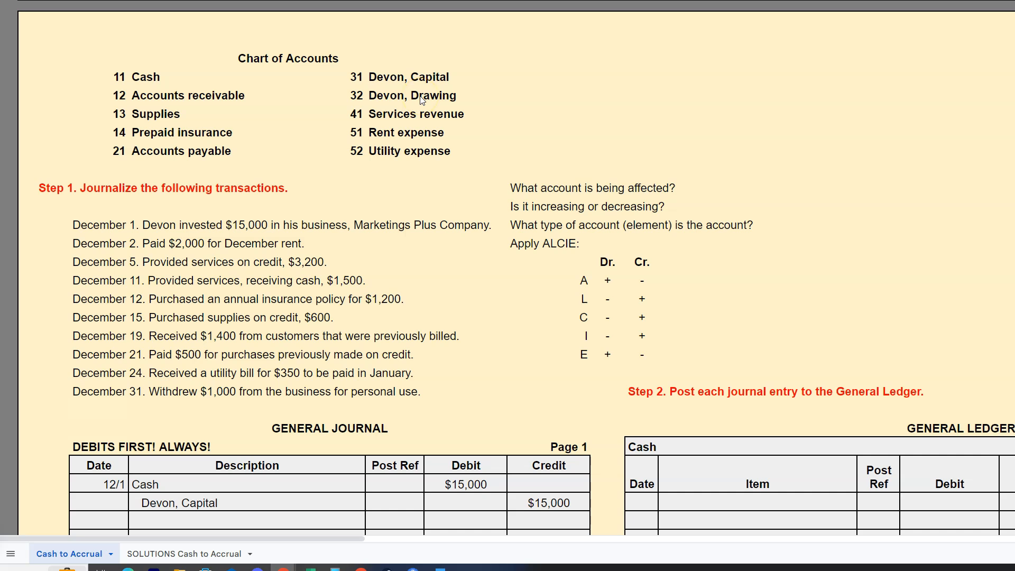
click(519, 97)
text(*Contra capital)
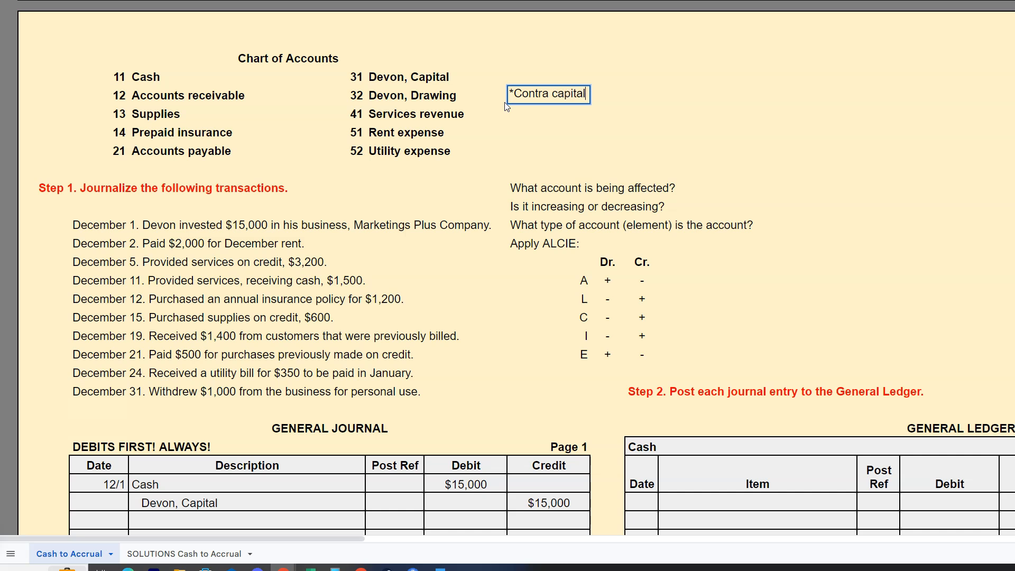
click(522, 137)
Check the Drawing account against the guiding questions and ALCIE table, and note "Contra accounts make the signs flip!" beside the C row
click(431, 99)
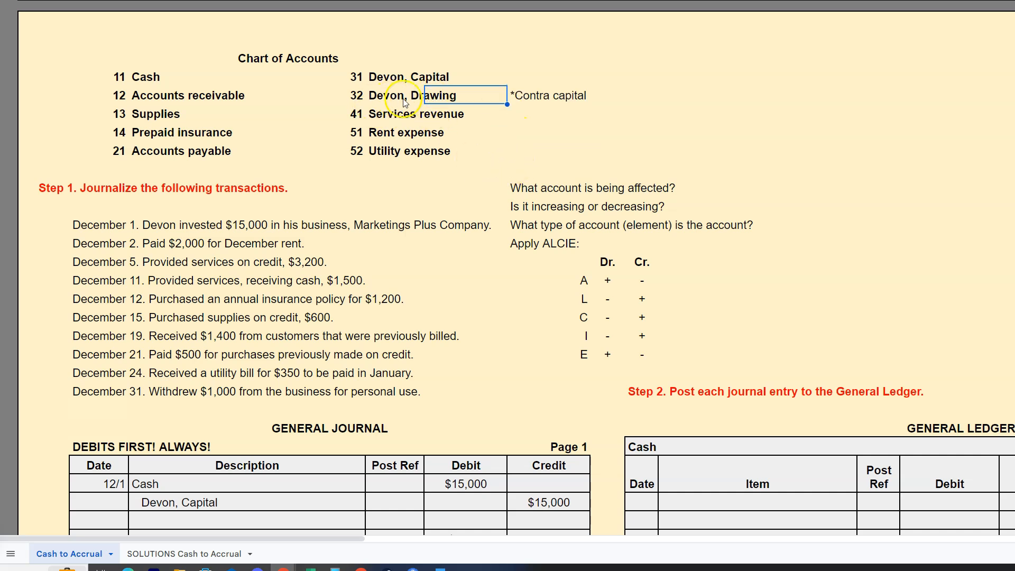
click(534, 207)
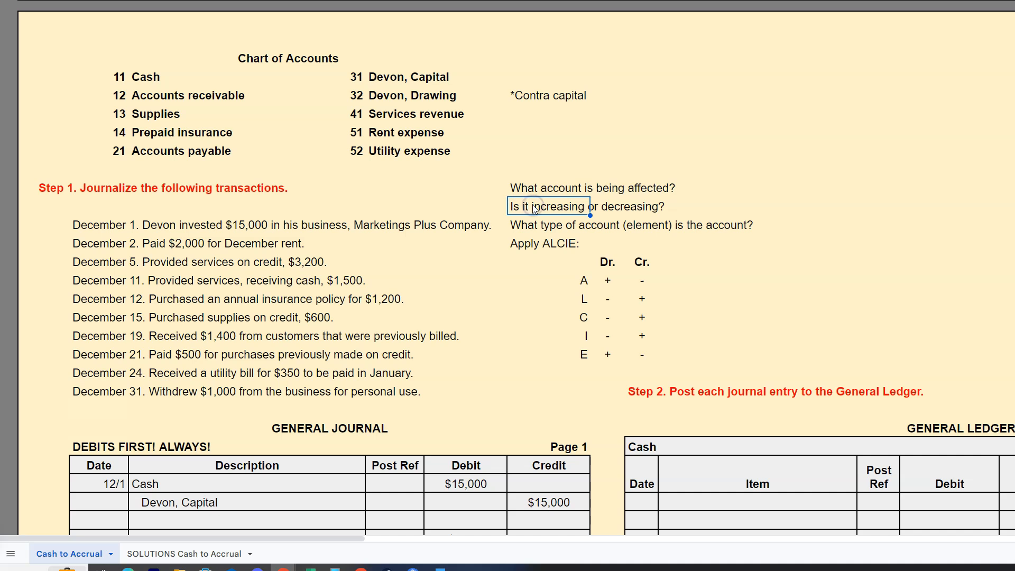
click(531, 226)
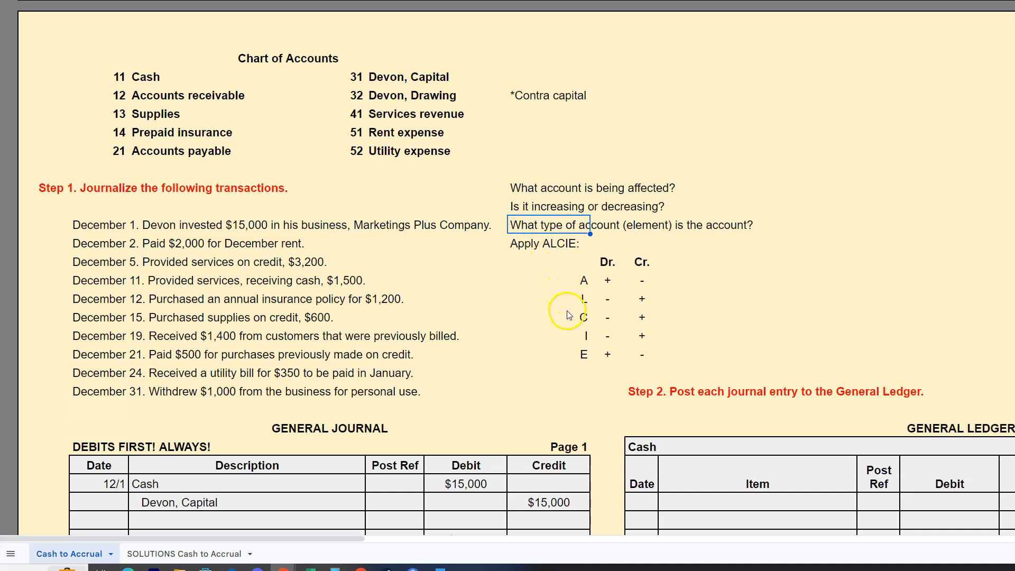
click(583, 319)
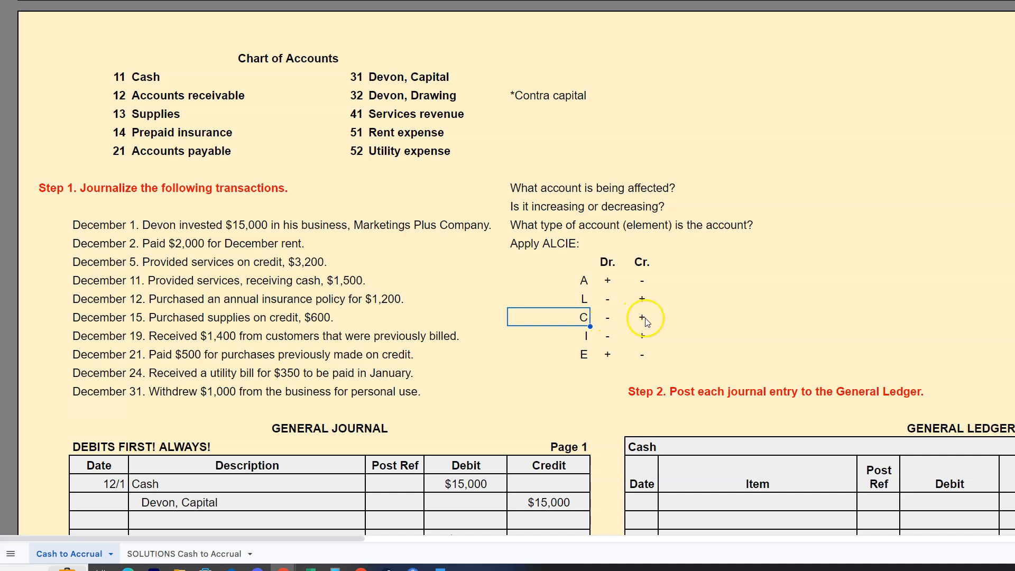
click(609, 320)
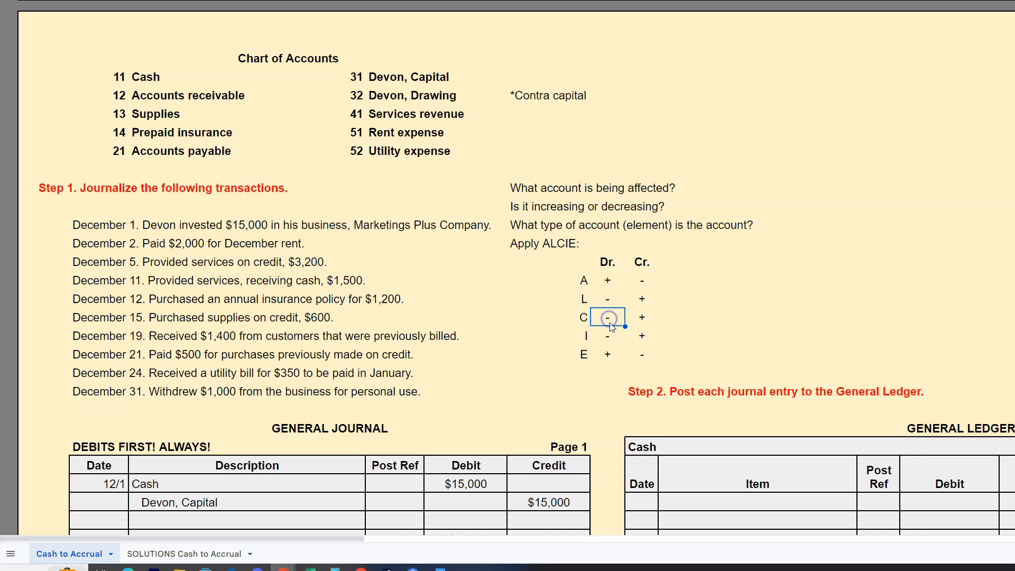
click(607, 264)
click(697, 318)
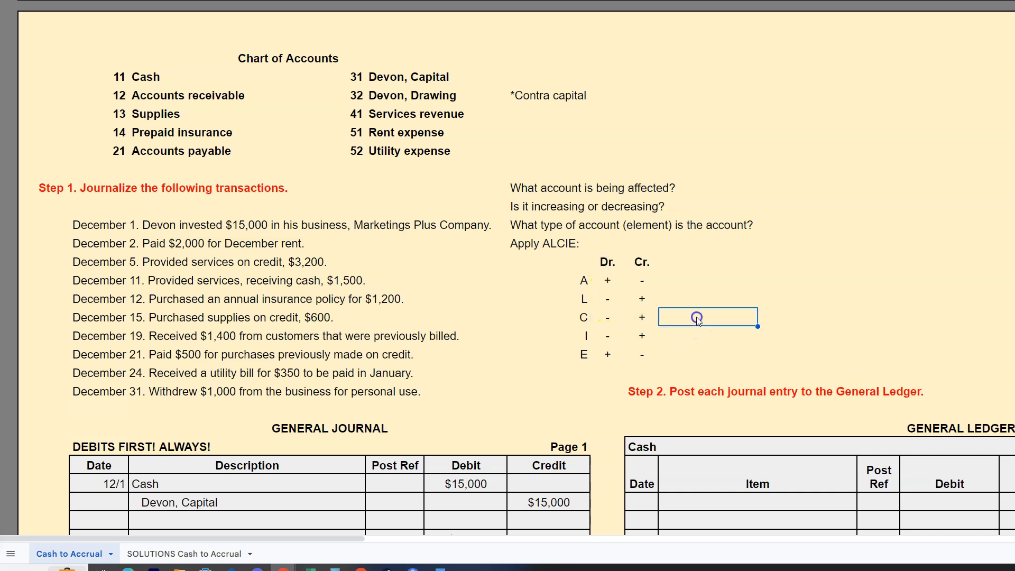
text(Contra)
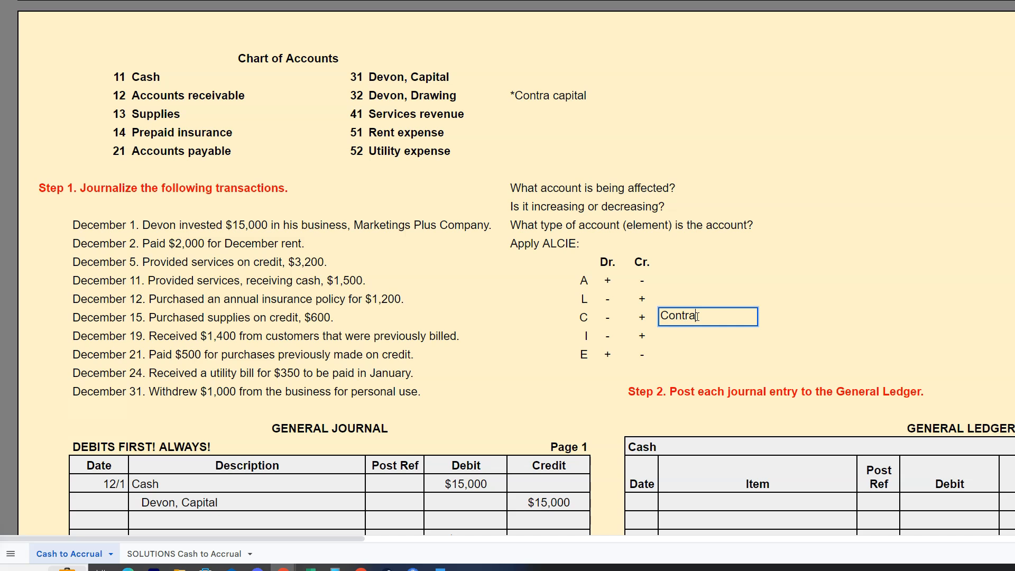
text( accounts make the signs flip!)
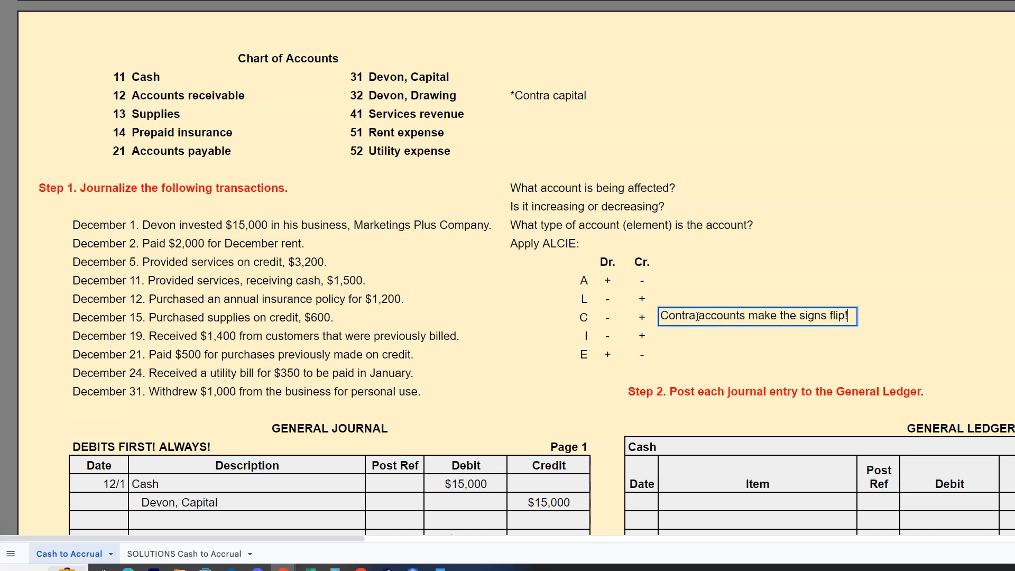
click(717, 208)
Check the contra rule for the owner's Drawing account, and enter that account as the debited account on the 12/31 row
click(389, 101)
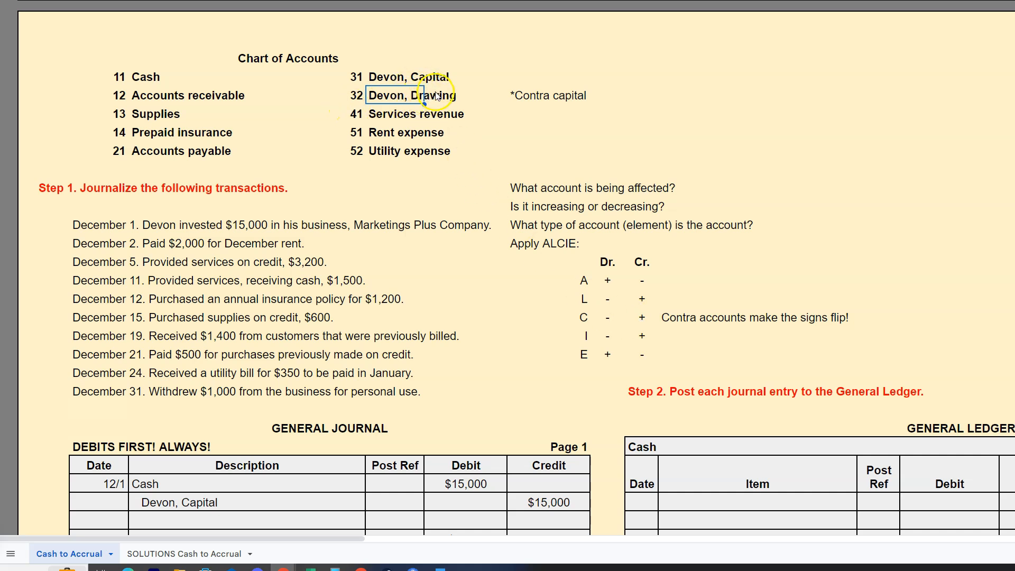
click(671, 320)
click(609, 320)
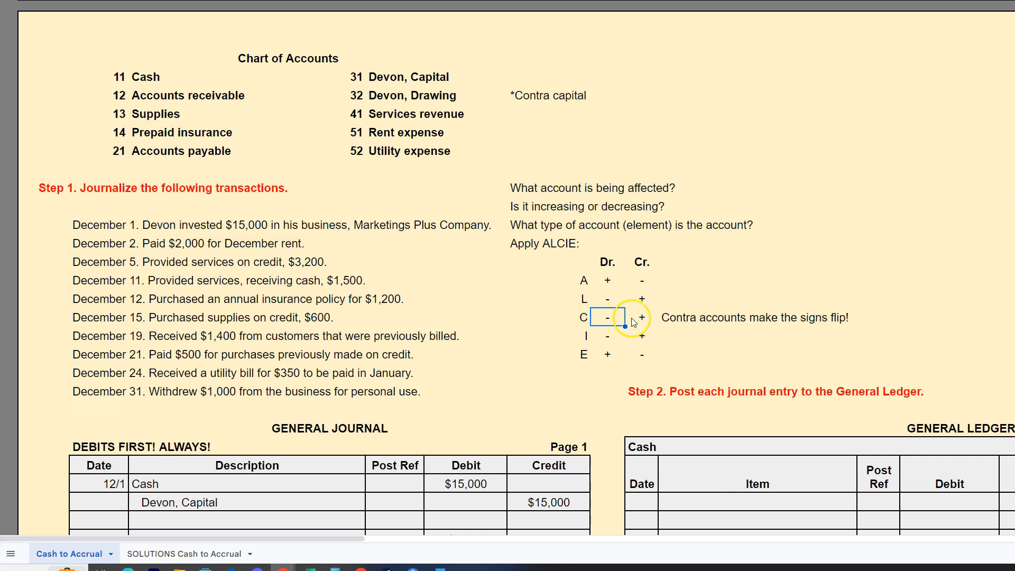
click(607, 262)
scroll(335, 322, down, 7)
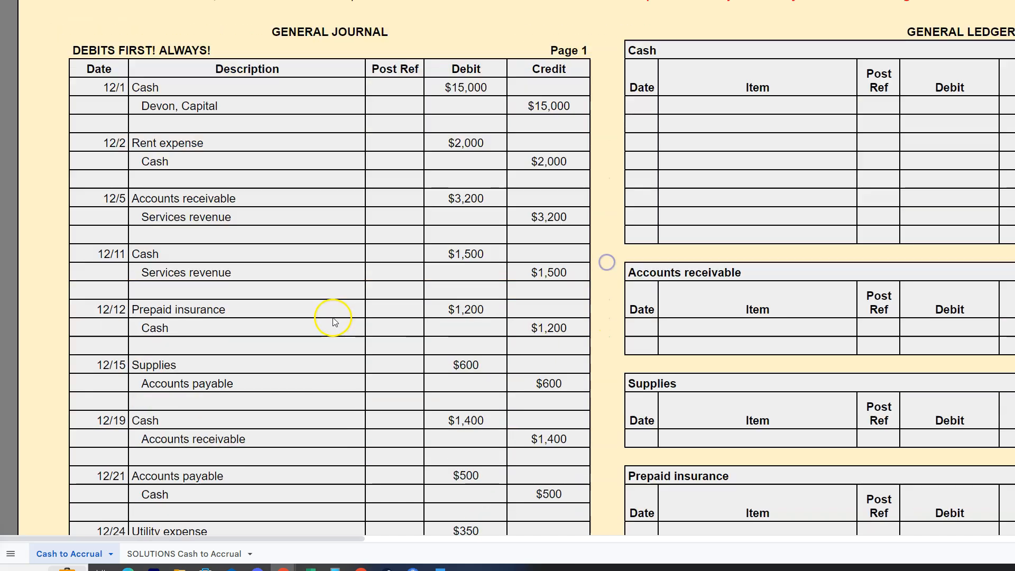
scroll(333, 322, down, 1)
click(161, 506)
text(E)
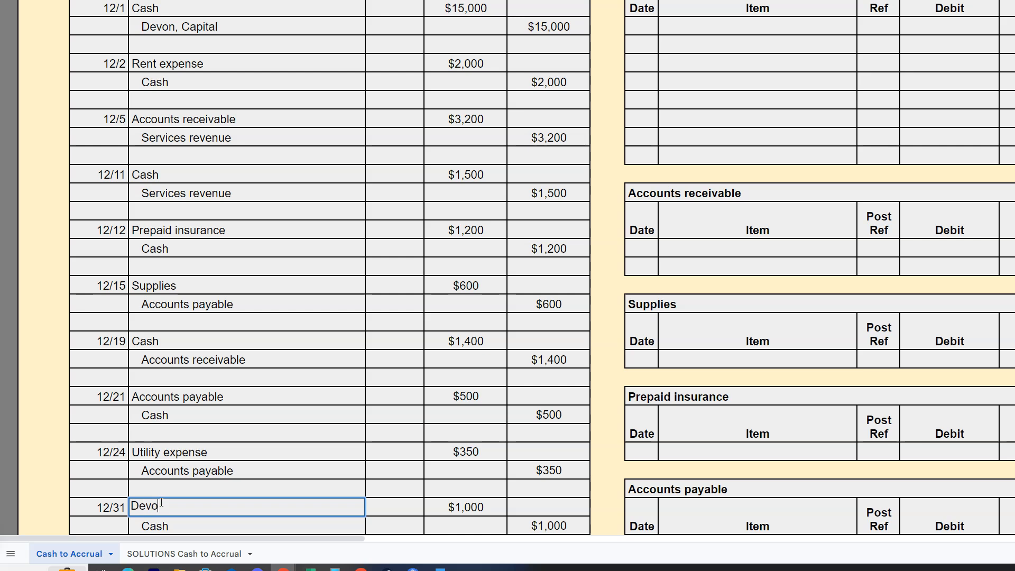
click(264, 440)
click(240, 503)
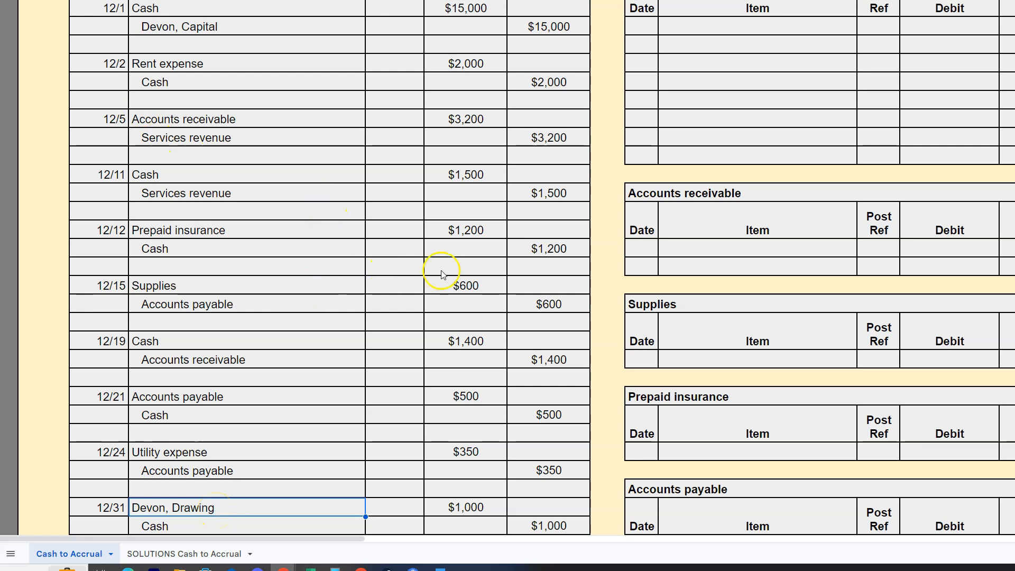
Open the zoom level choices for the sheet
click(420, 341)
scroll(450, 413, up, 3)
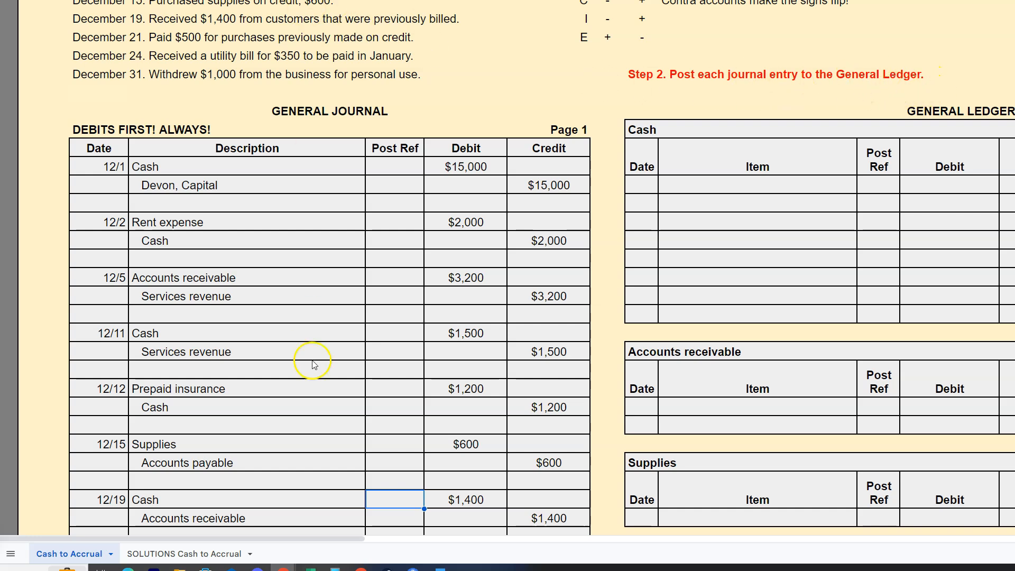
click(977, 425)
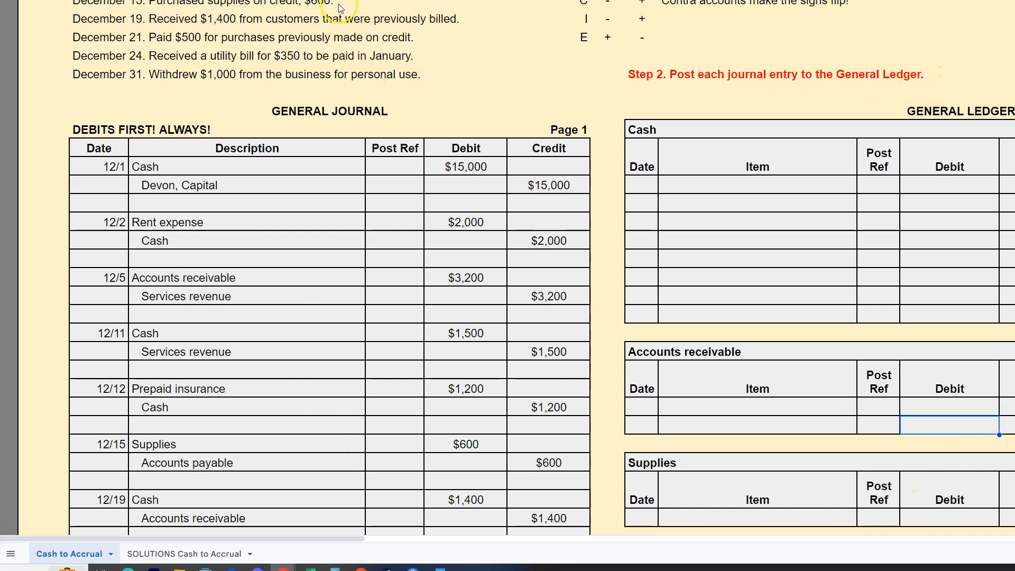
click(119, 0)
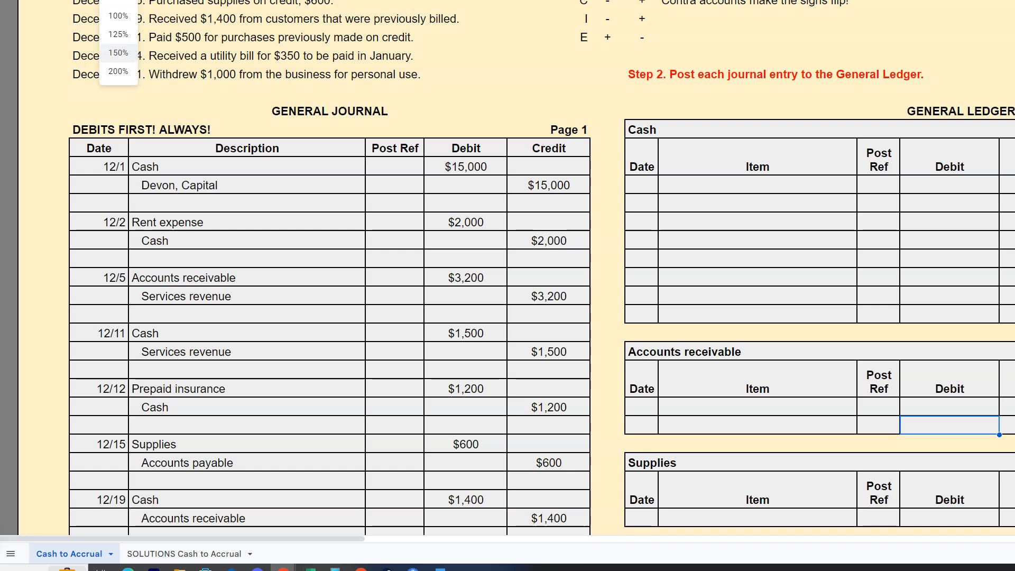
Set the sheet zoom to 125% and bring the General Journal and General Ledger into view
click(118, 33)
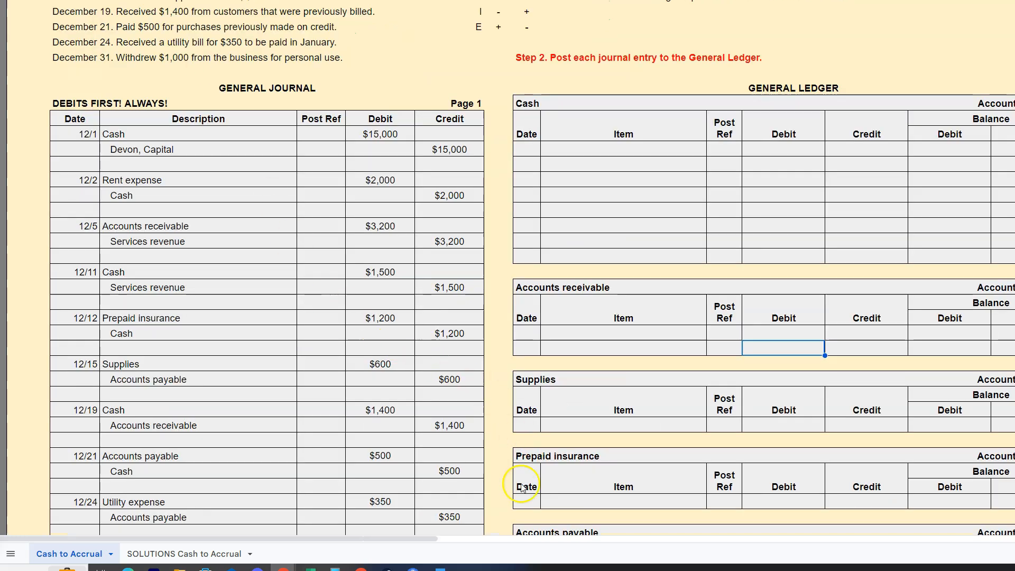
click(995, 333)
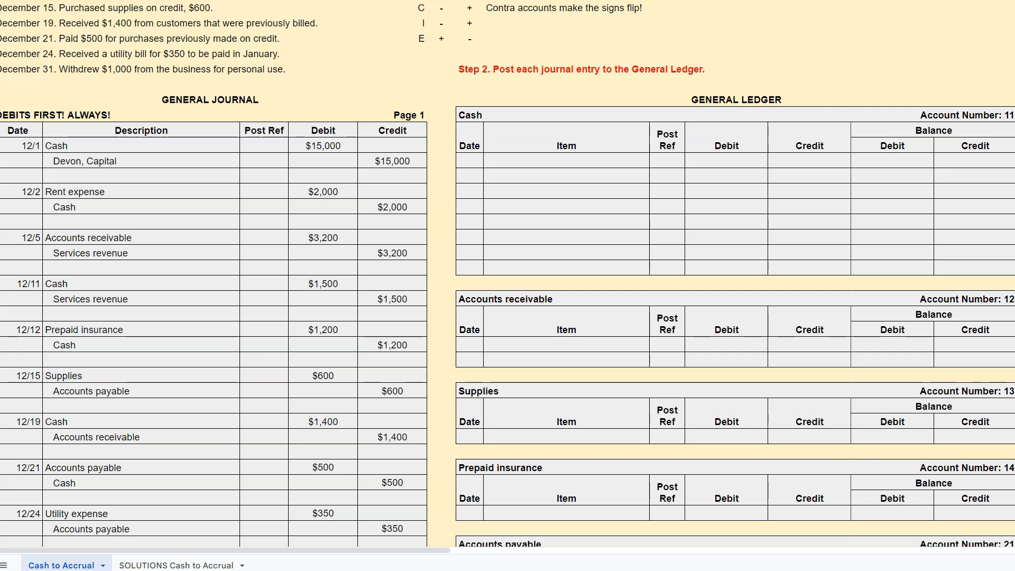
click(250, 296)
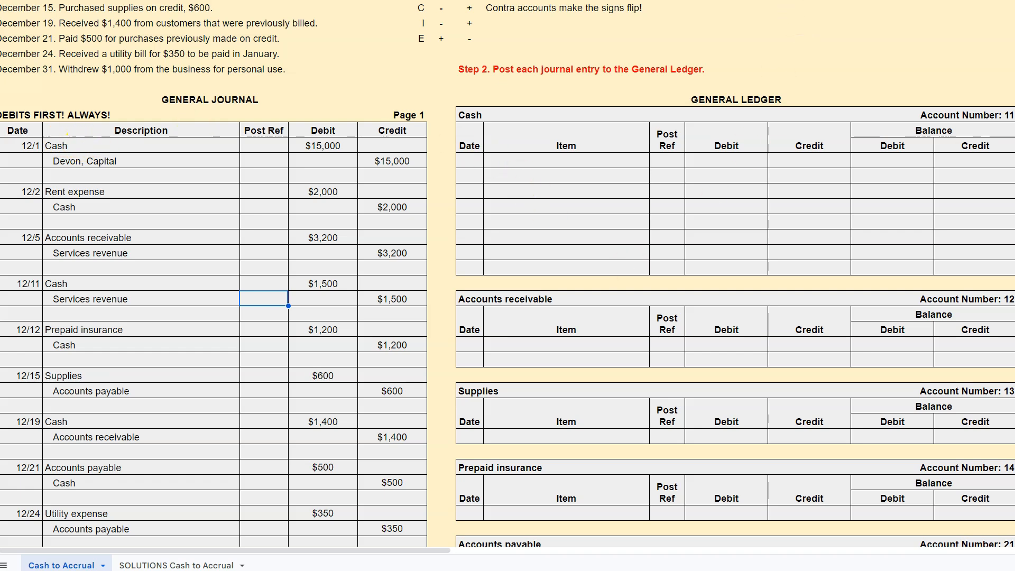
scroll(368, 31, down, 3)
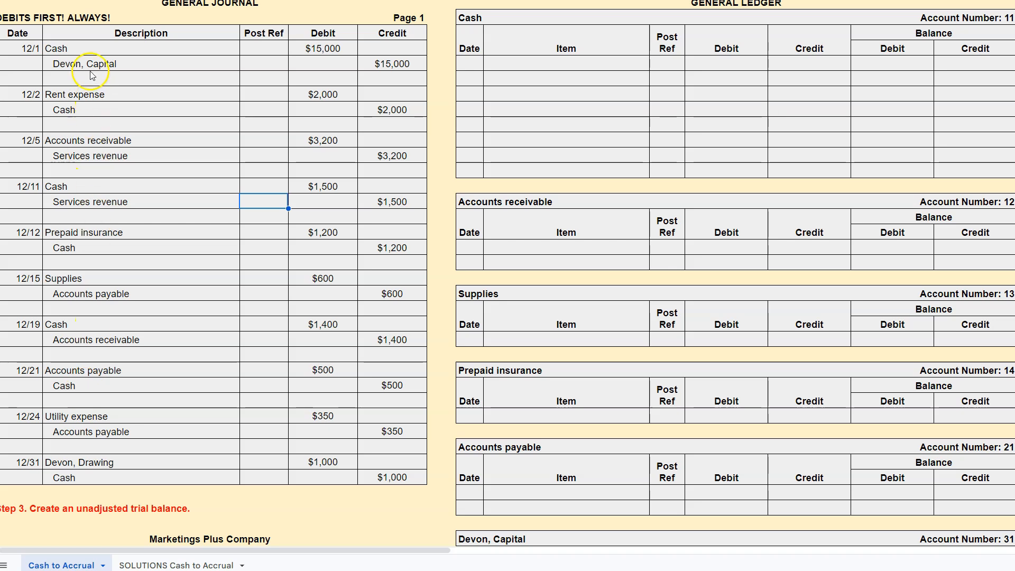
Enter the date 12/1 and post reference J1 in the first row of the Cash ledger account
click(20, 51)
drag(16, 52, 381, 46)
click(27, 51)
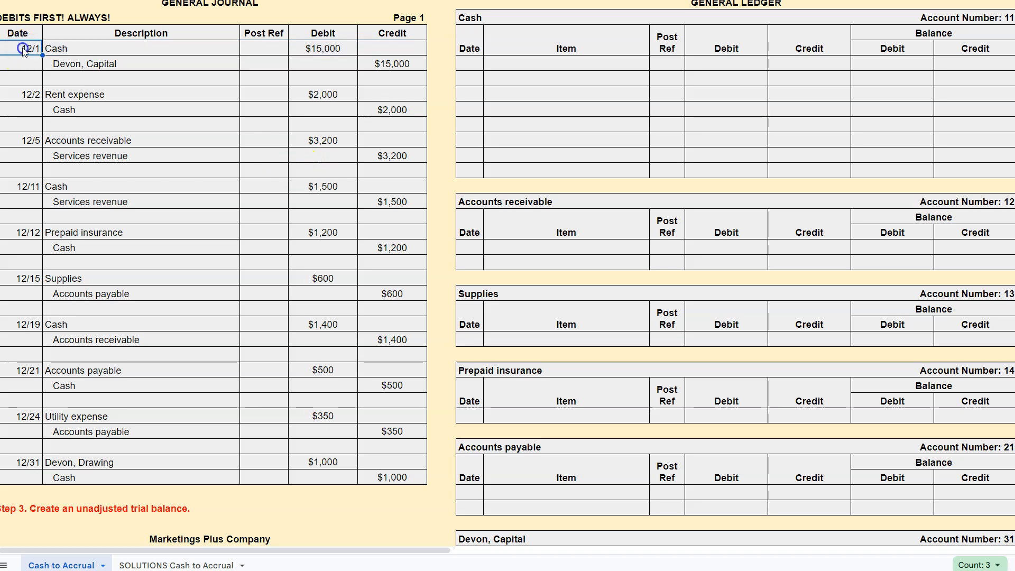
click(58, 48)
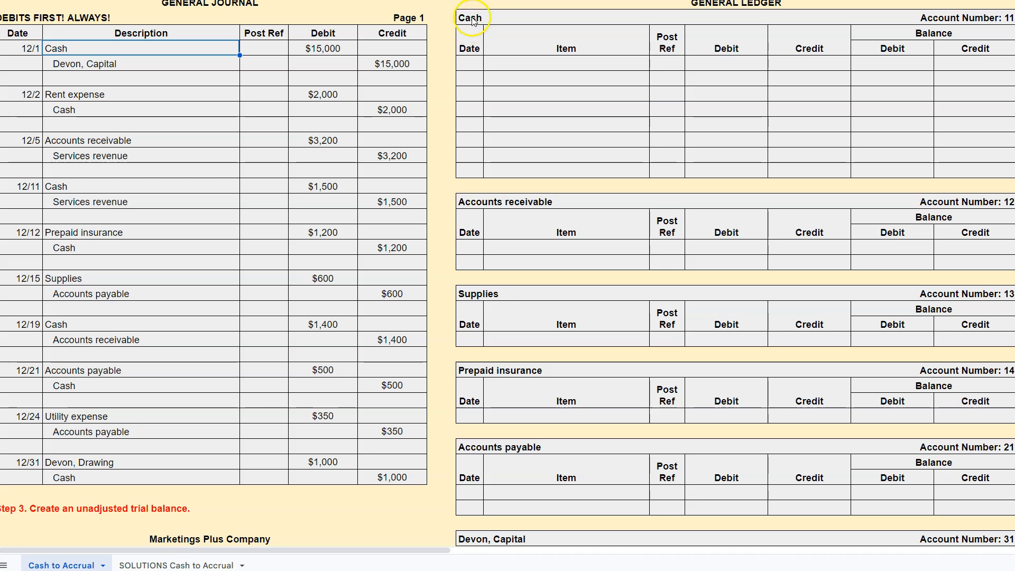
click(470, 64)
text(12/1)
key(Tab)
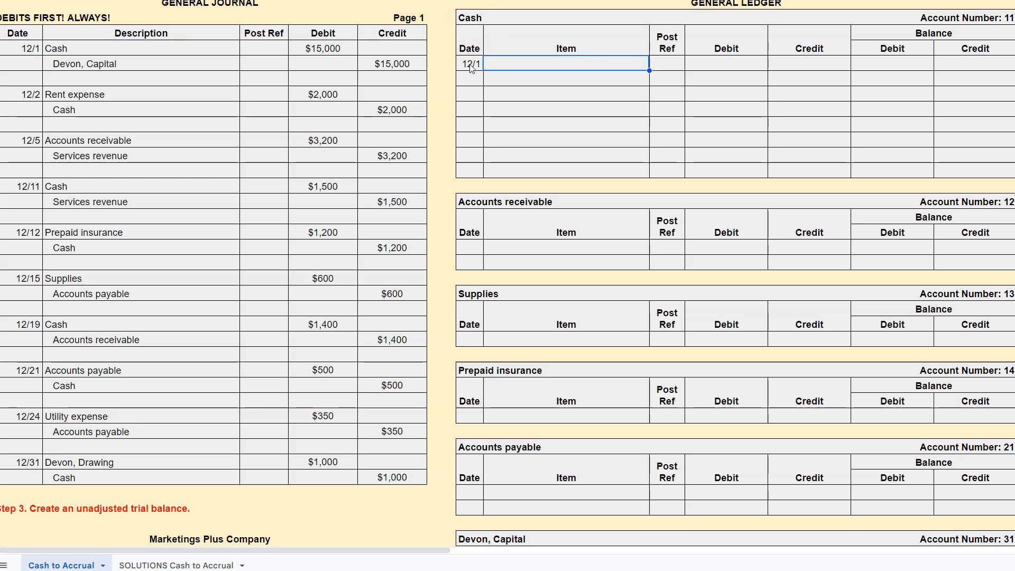
key(Tab)
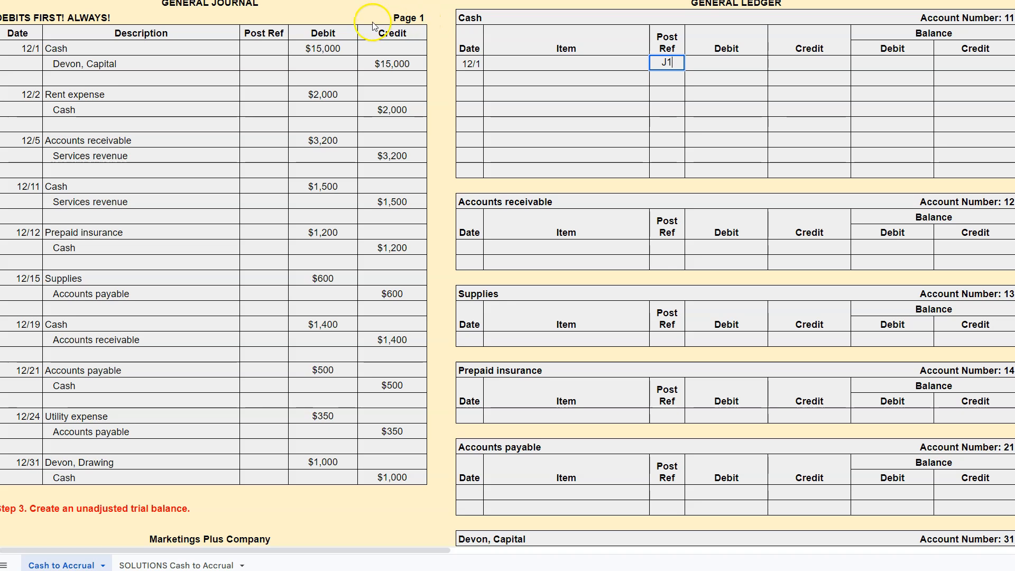
Post 15,000 as the 12/1 debit in the Cash ledger and enter a debit balance of 15,000
click(719, 64)
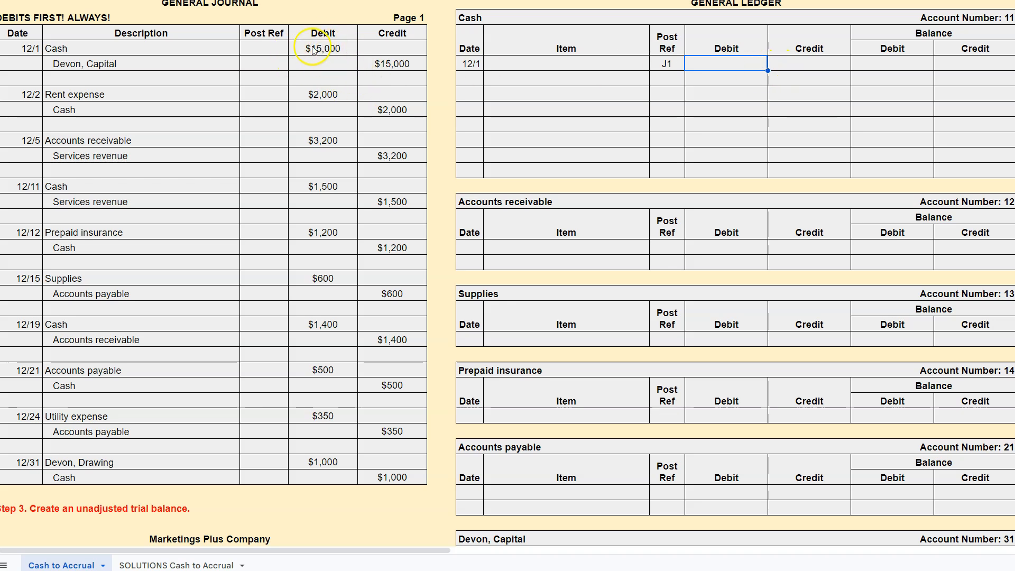
text(000)
key(Return)
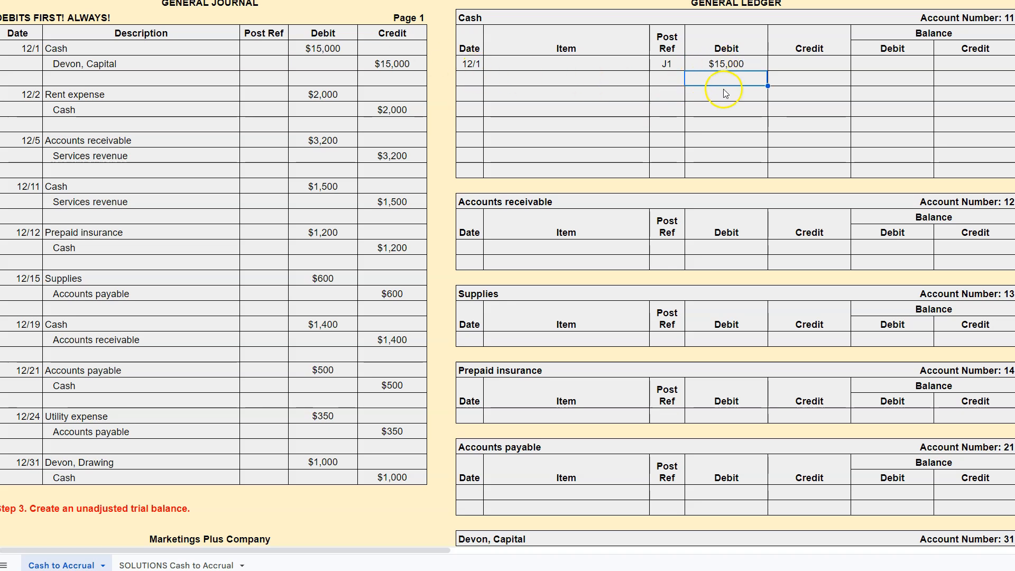
click(889, 66)
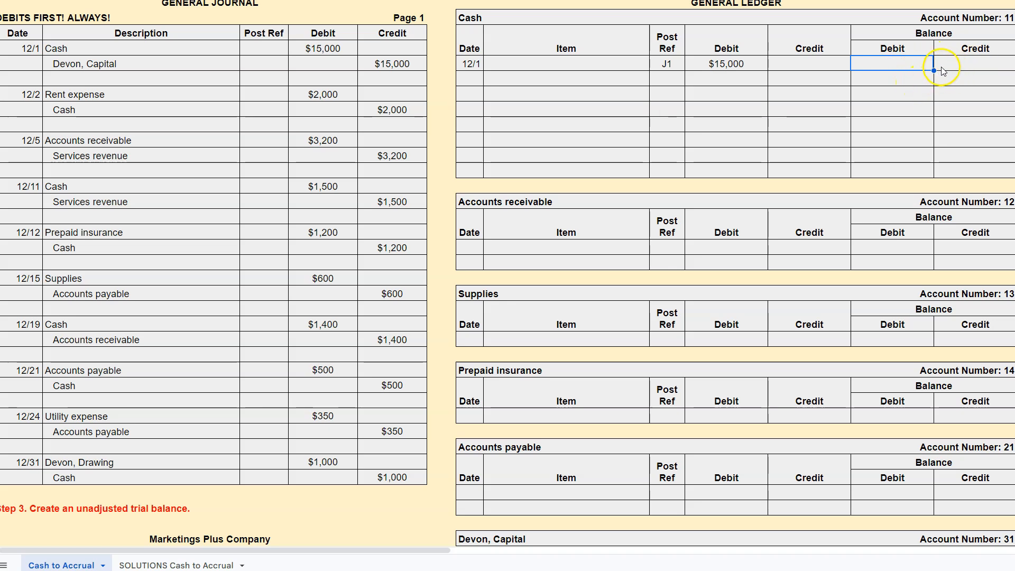
text(15000)
key(Return)
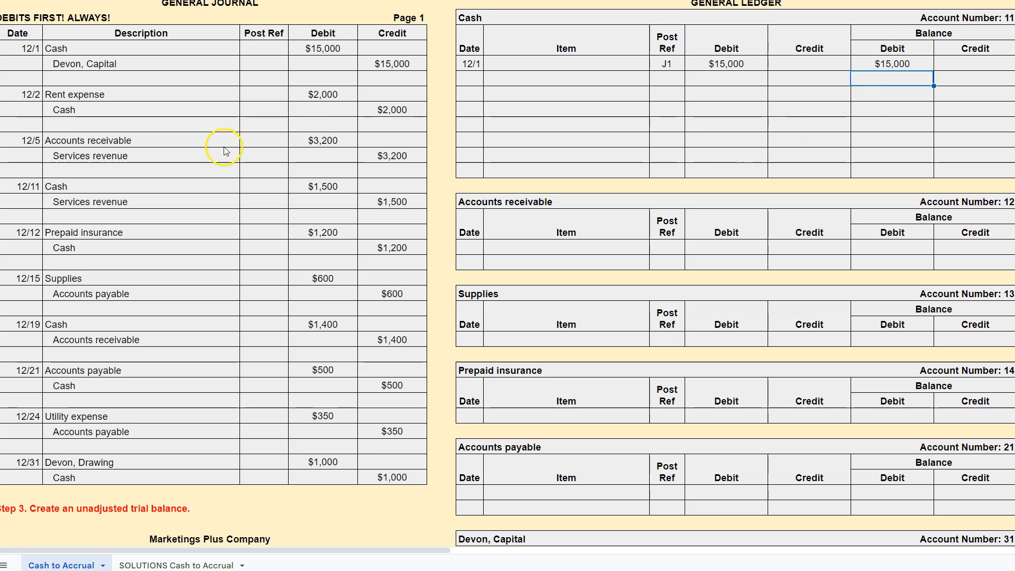
Enter post reference 11 on the 12/1 Cash line of the General Journal
click(262, 52)
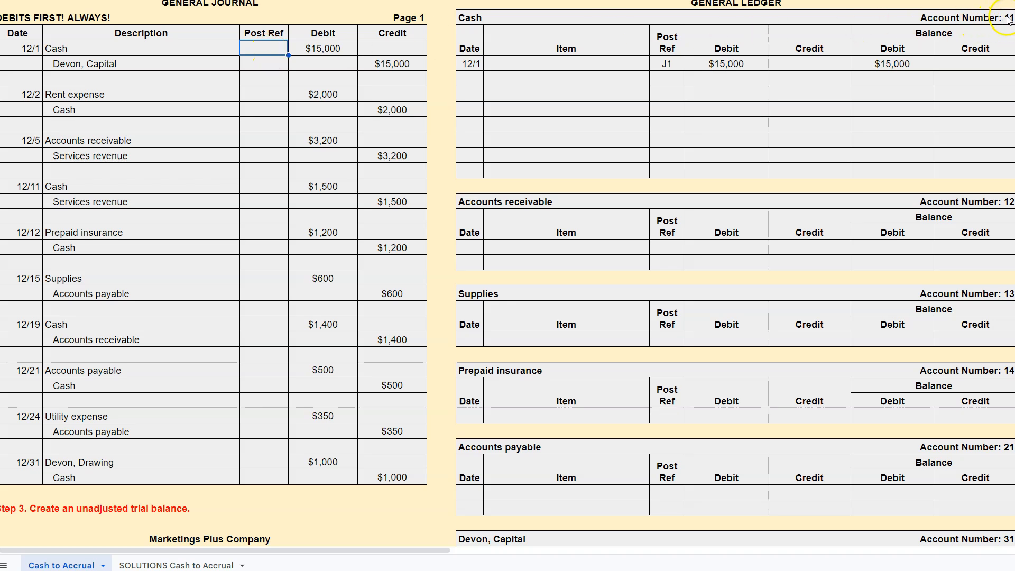
text(11)
key(Return)
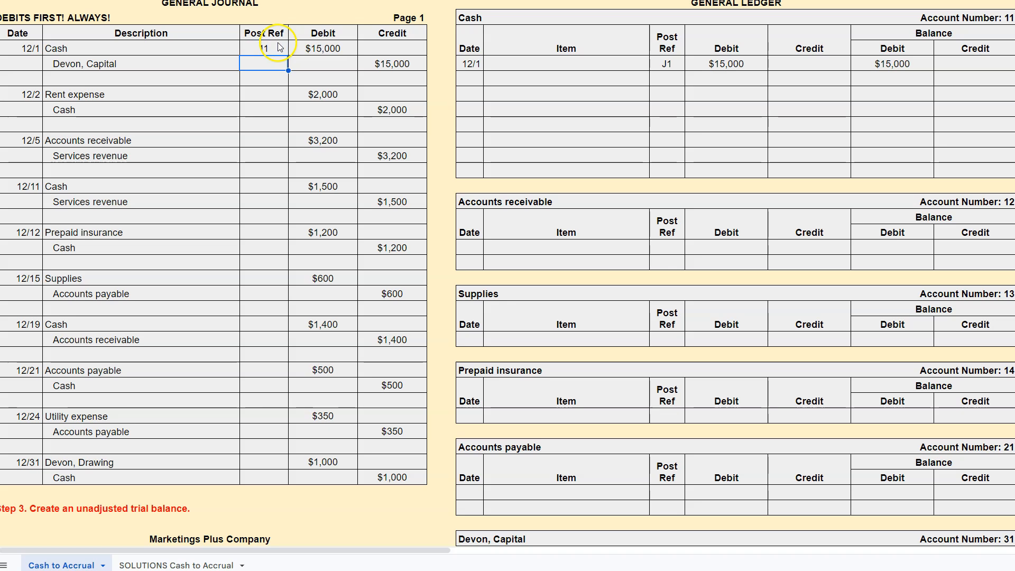
click(279, 47)
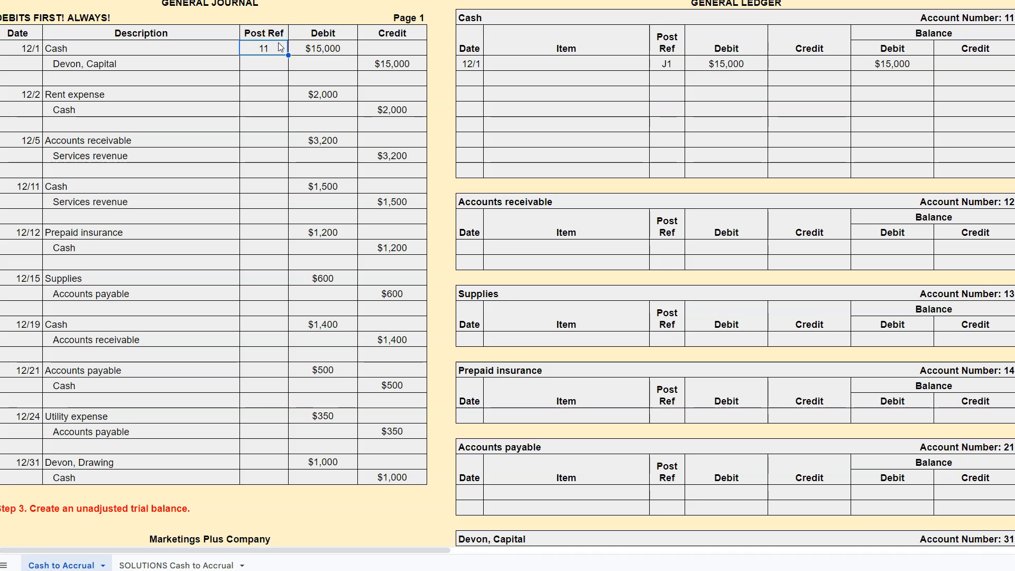
Enter the date 12/1 and a centred post reference J1 in the owner's Capital ledger account
click(280, 64)
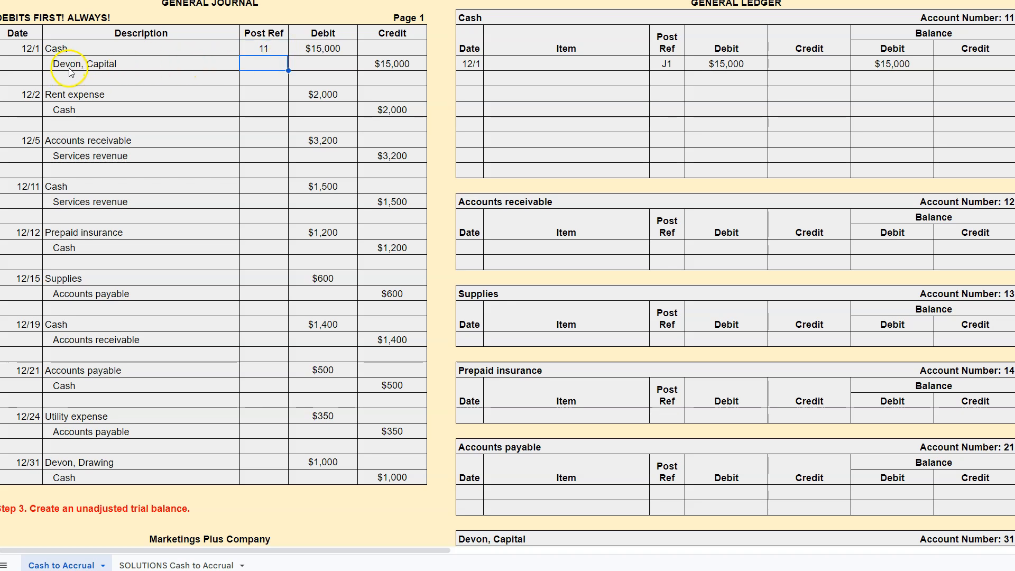
click(512, 394)
scroll(502, 417, down, 3)
click(468, 451)
scroll(475, 433, up, 2)
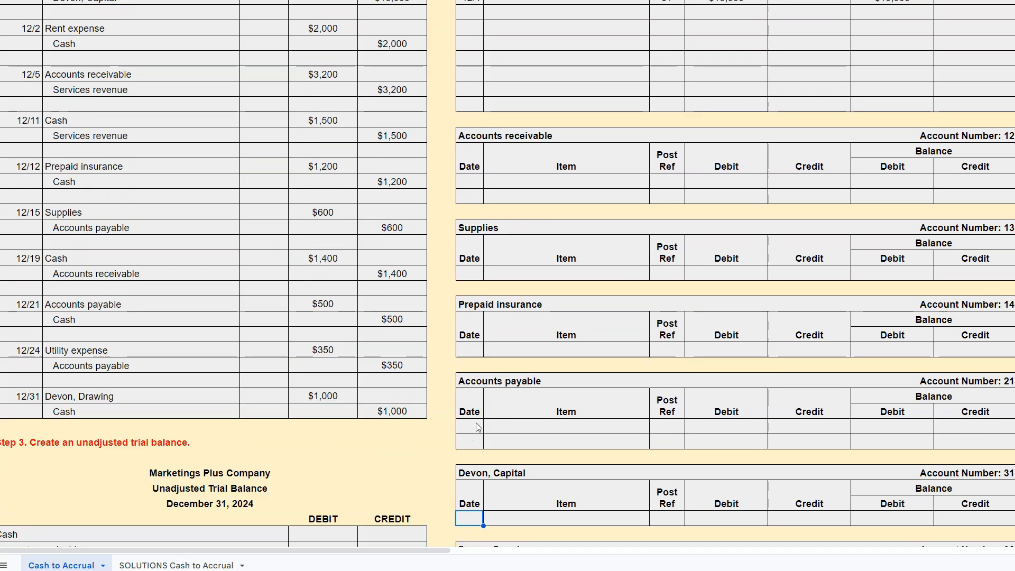
text(12/1)
key(Tab)
key(Tab)
text(J1)
key(Tab)
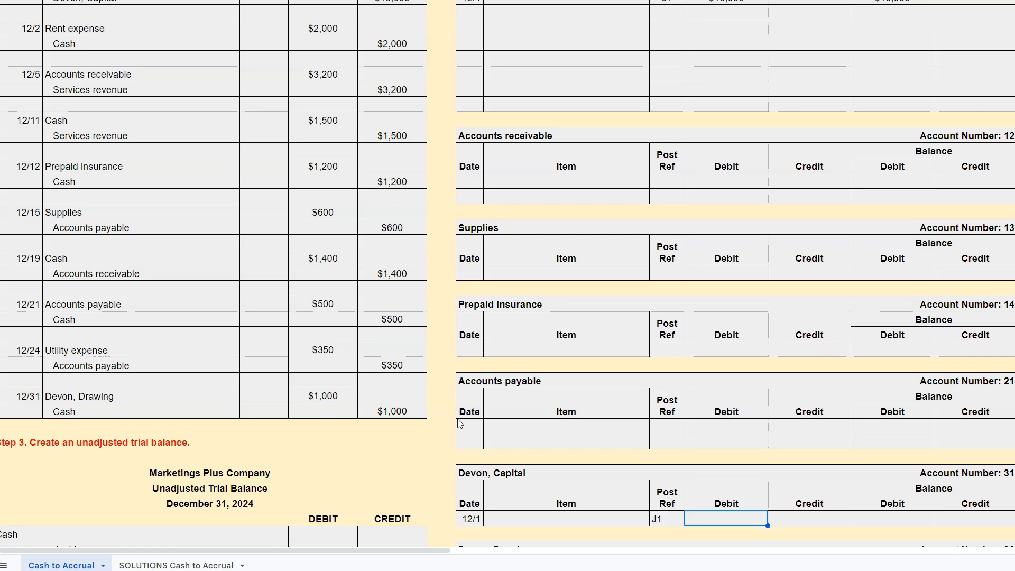
click(668, 520)
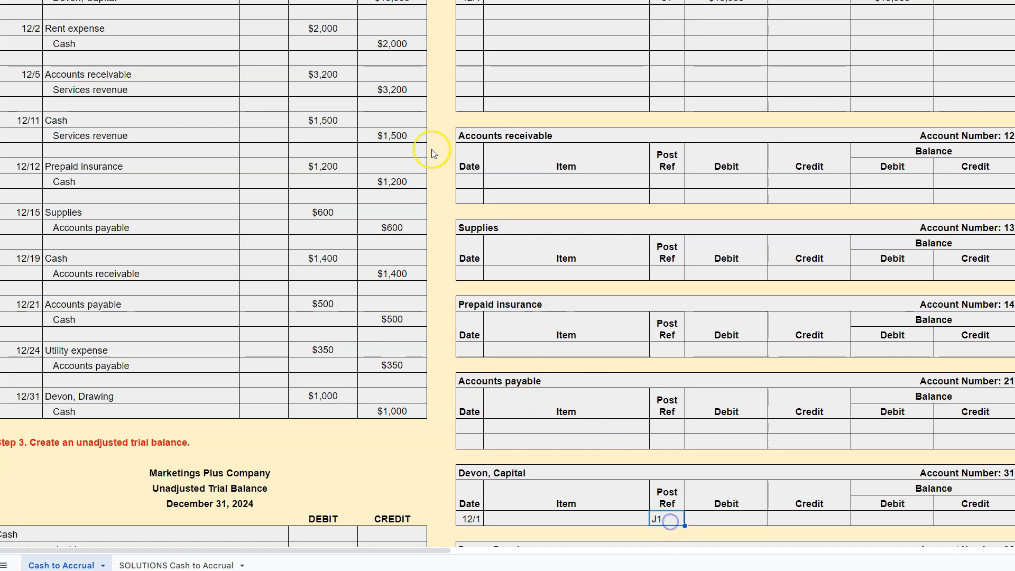
click(705, 521)
Post 15,000 as the 12/1 credit in the owner's Capital ledger and enter a credit balance of 15,000
scroll(195, 180, up, 2)
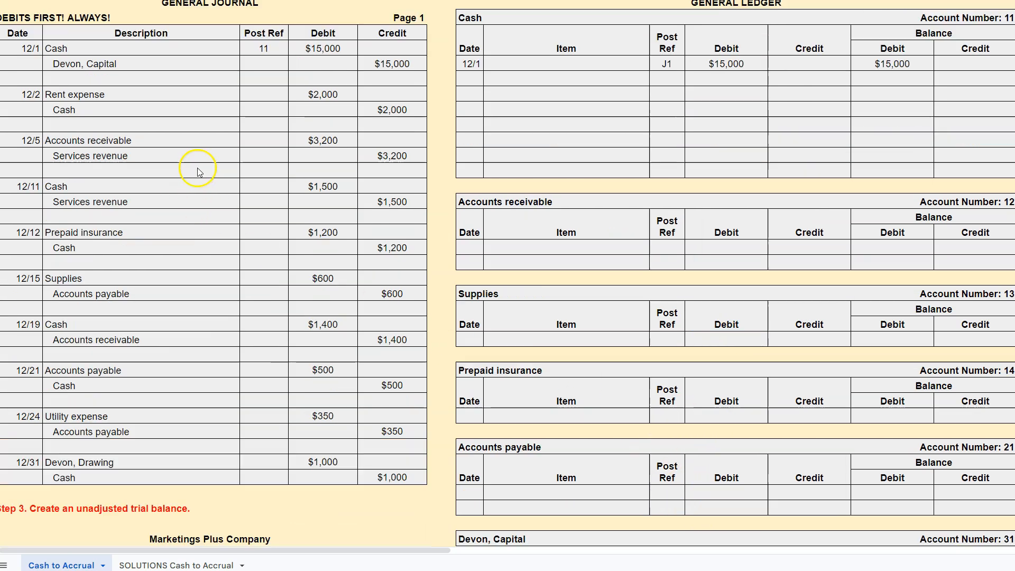
scroll(386, 63, down, 2)
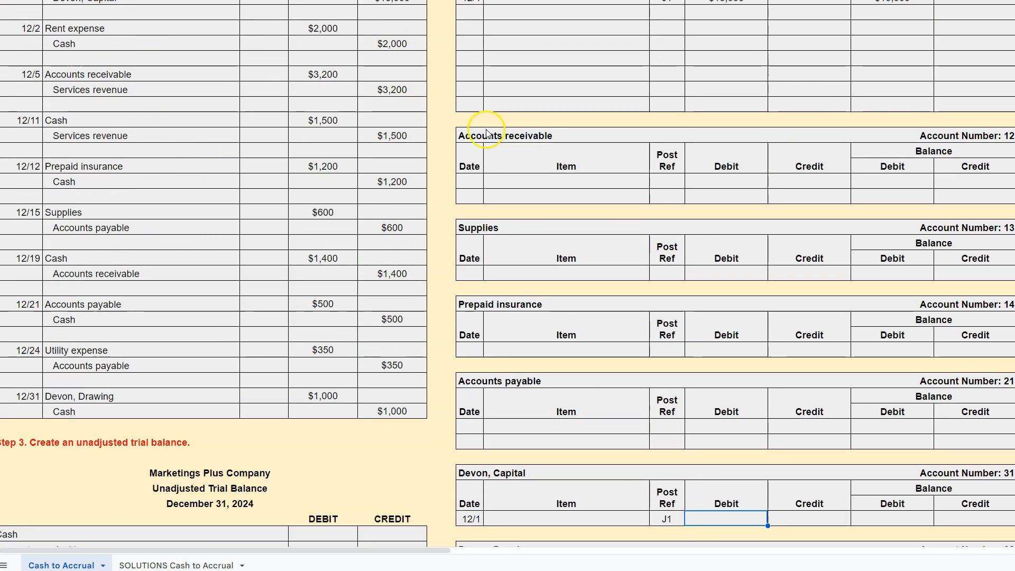
click(826, 523)
text(15000)
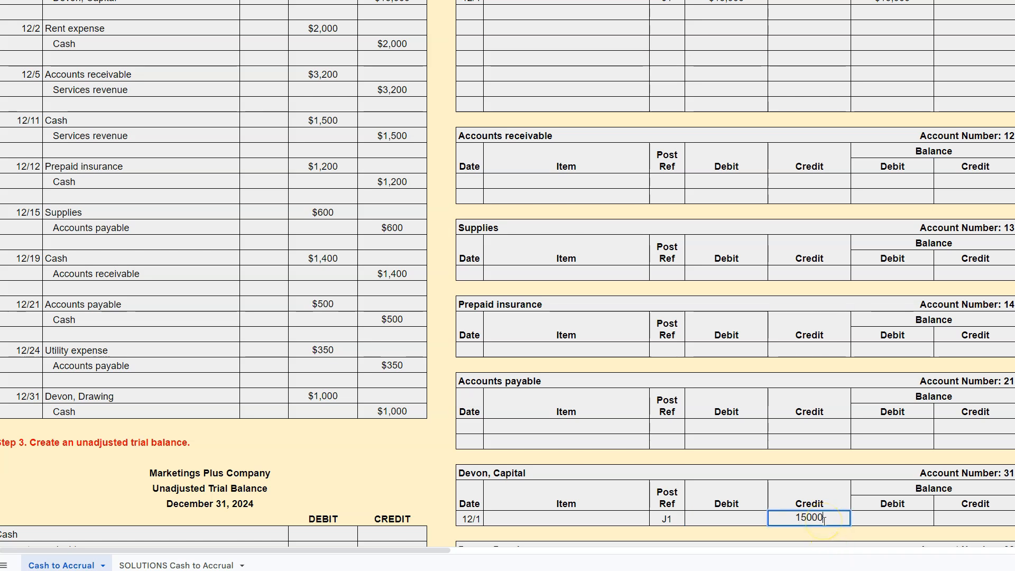
click(990, 520)
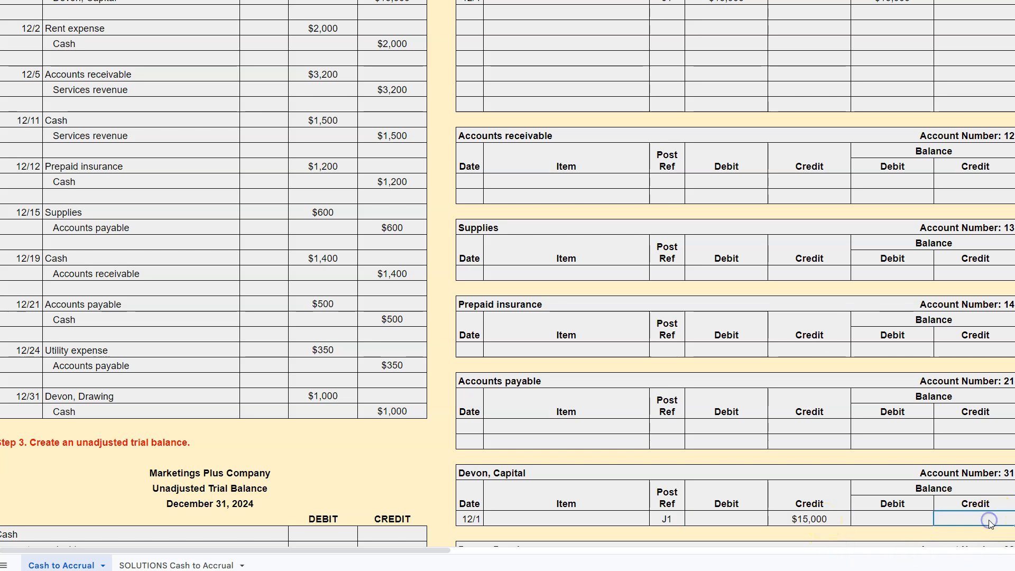
text(15000)
key(Return)
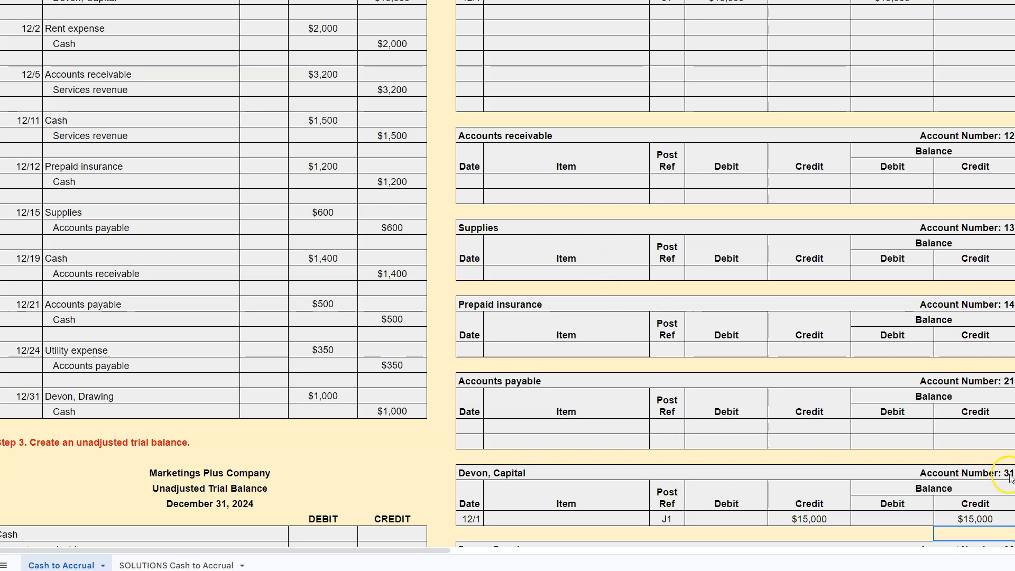
Enter post reference 31 on the 12/1 owner's Capital line of the General Journal
scroll(457, 292, up, 1)
click(241, 62)
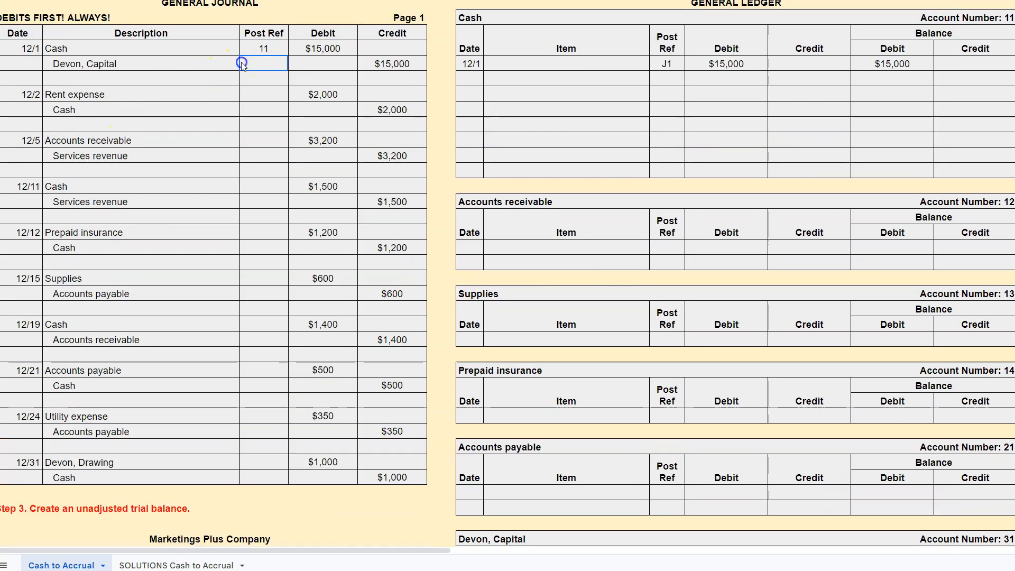
text(31)
key(Return)
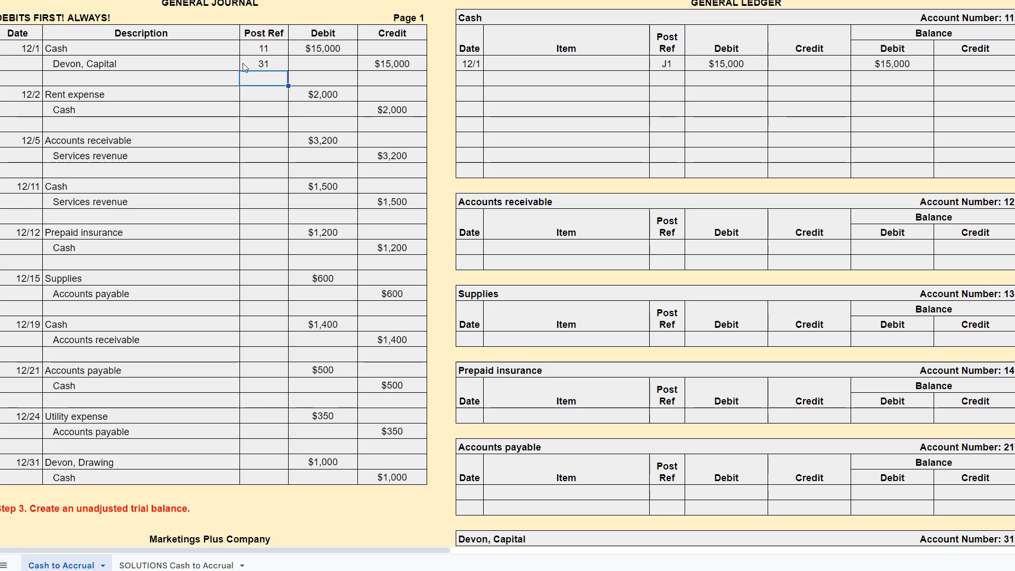
Enter the date 12/2 and a centred post reference J1 in the Rent expense ledger account
click(257, 96)
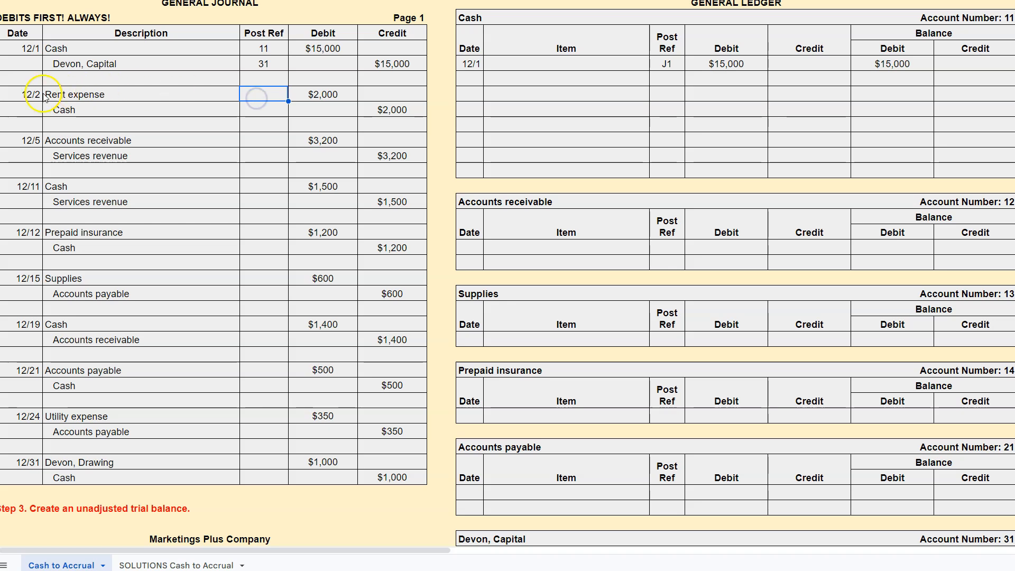
scroll(562, 199, down, 7)
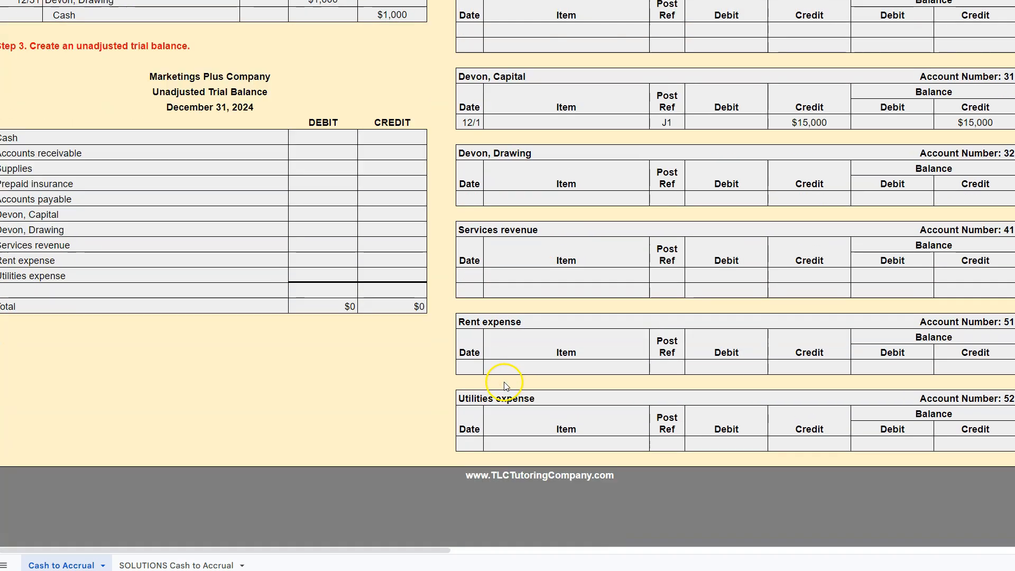
click(476, 365)
text(1)
text(2/1)
key(Tab)
key(Tab)
text(J1)
click(643, 327)
click(672, 364)
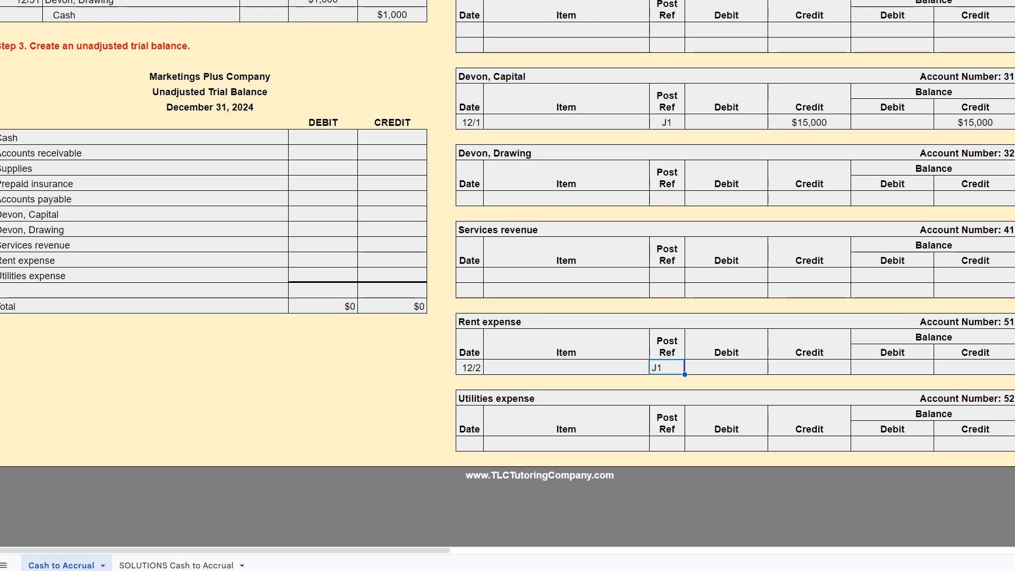
Post 2,000 as the 12/2 debit in the Rent expense ledger and enter a debit balance of 2,000
scroll(498, 181, up, 8)
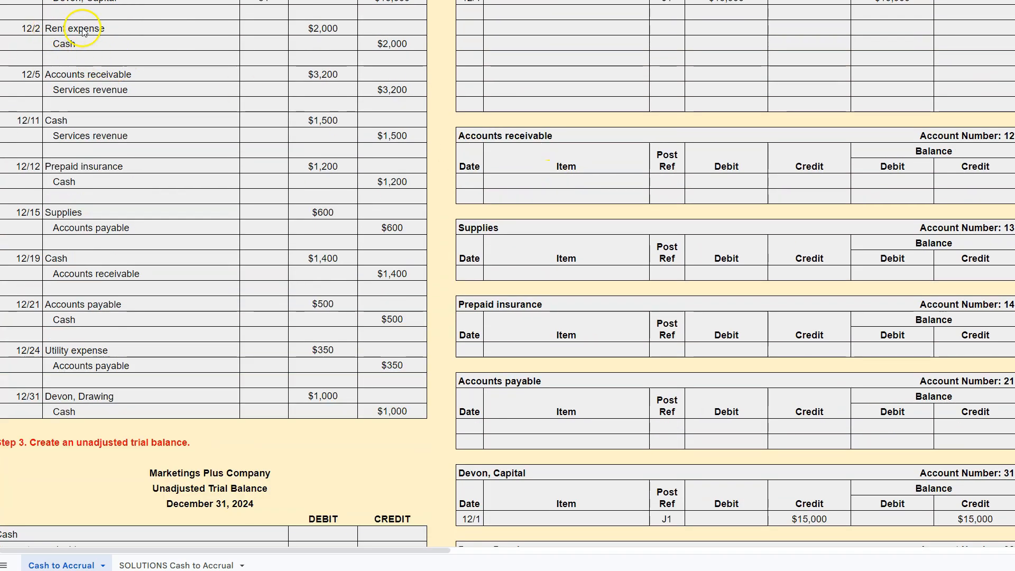
scroll(632, 227, down, 6)
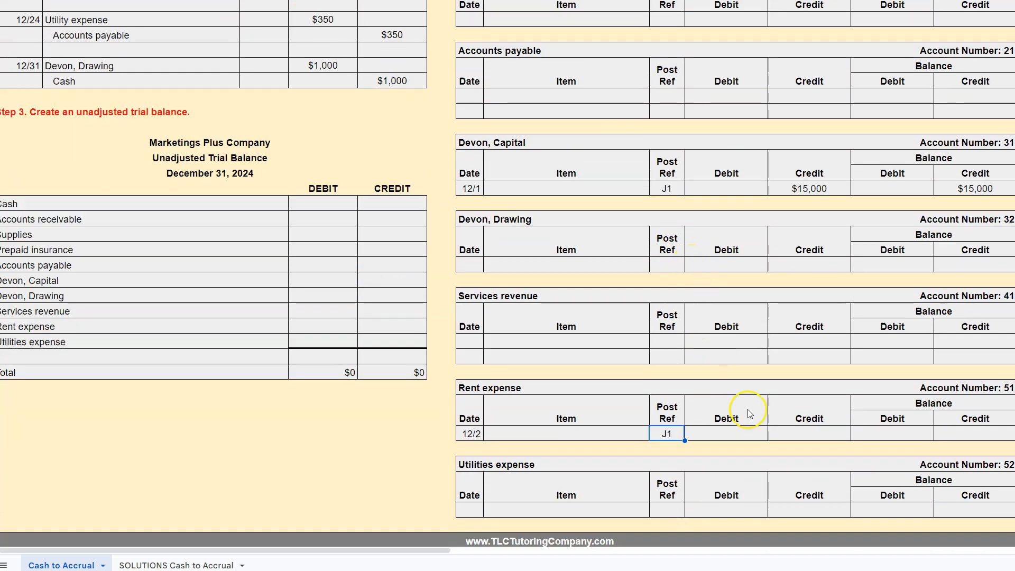
click(730, 434)
text(2000)
click(898, 433)
text(2,000)
key(Return)
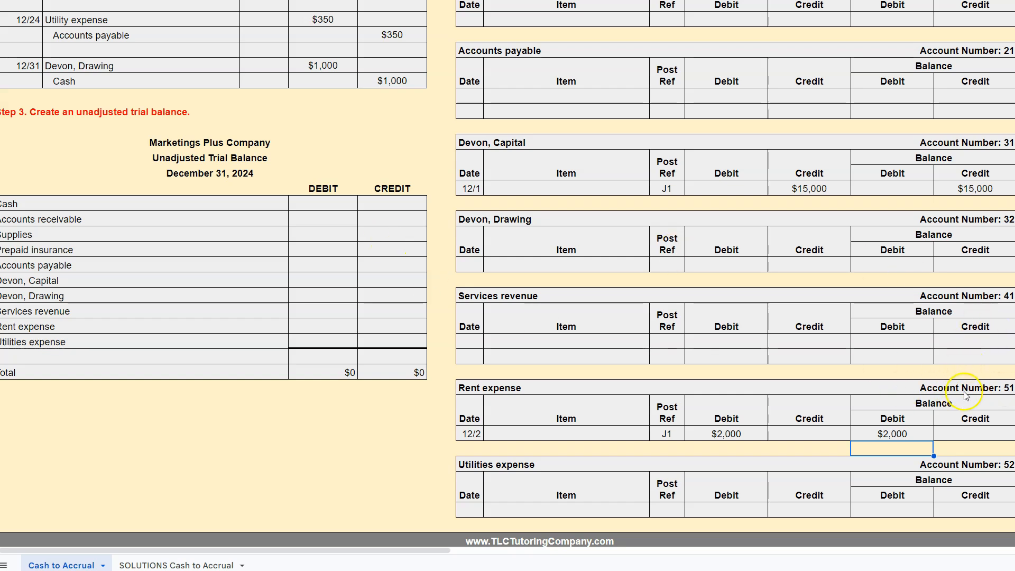
Enter post reference 51 on the 12/2 Rent expense line of the General Journal
scroll(966, 395, up, 6)
scroll(271, 74, up, 2)
click(269, 94)
text(51)
key(Return)
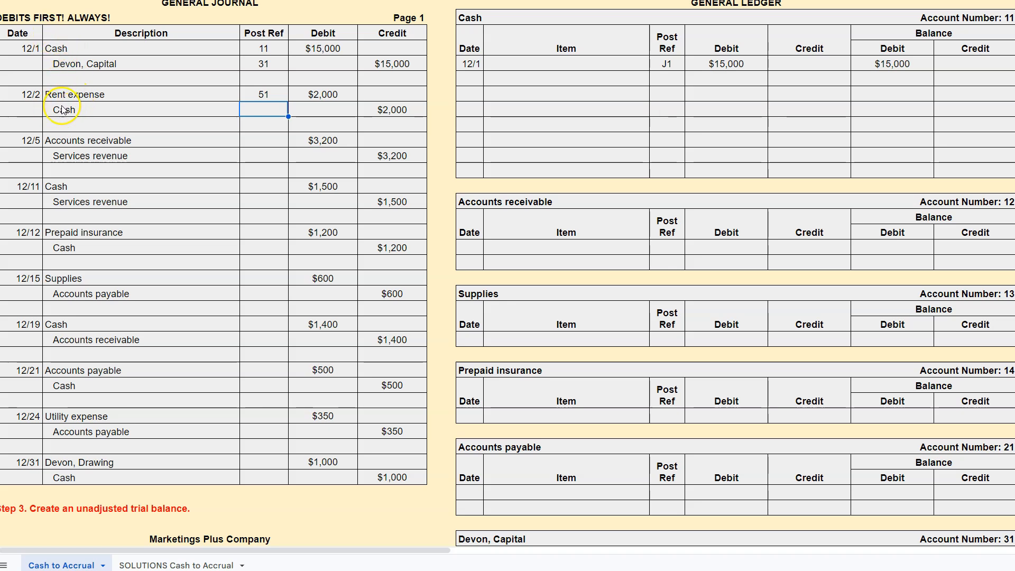
Enter the date 12/2 and post reference J1 in the second row of the Cash ledger account
click(463, 79)
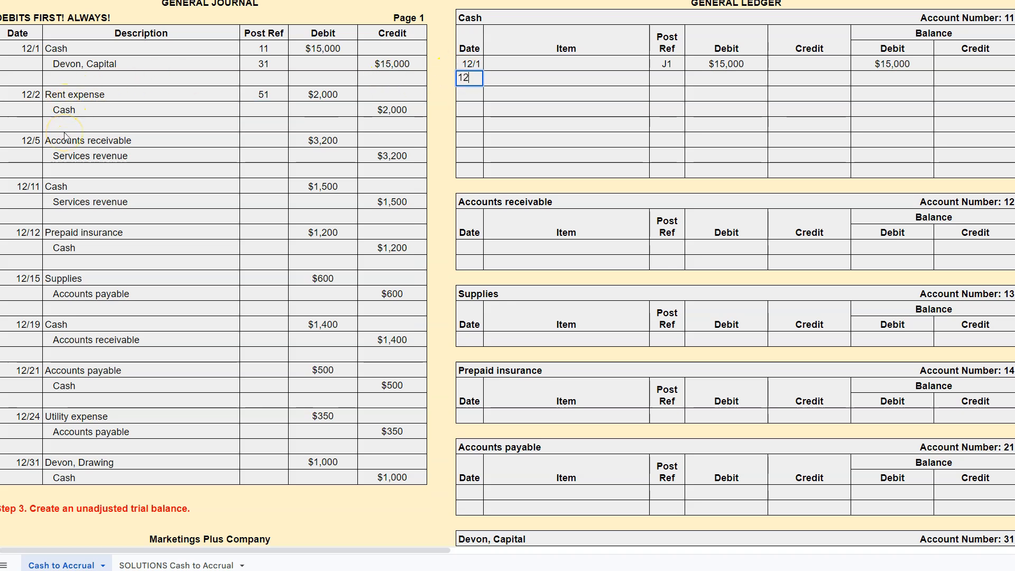
text(12/2)
key(Tab)
key(Tab)
key(Tab)
key(Tab)
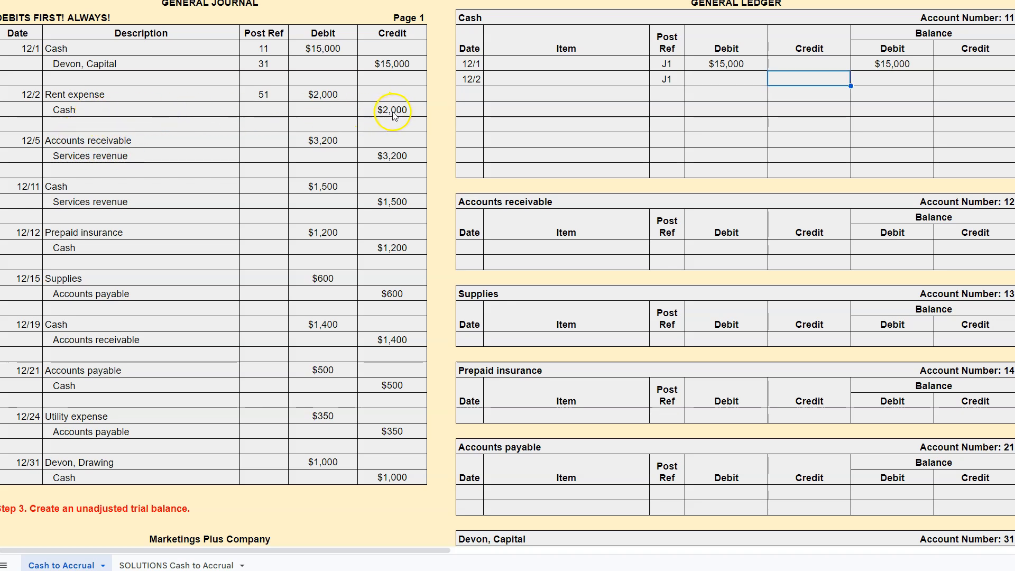
Post 2,000 as the 12/2 credit in the Cash ledger account and enter a debit balance of 13,000
text(2000)
key(Return)
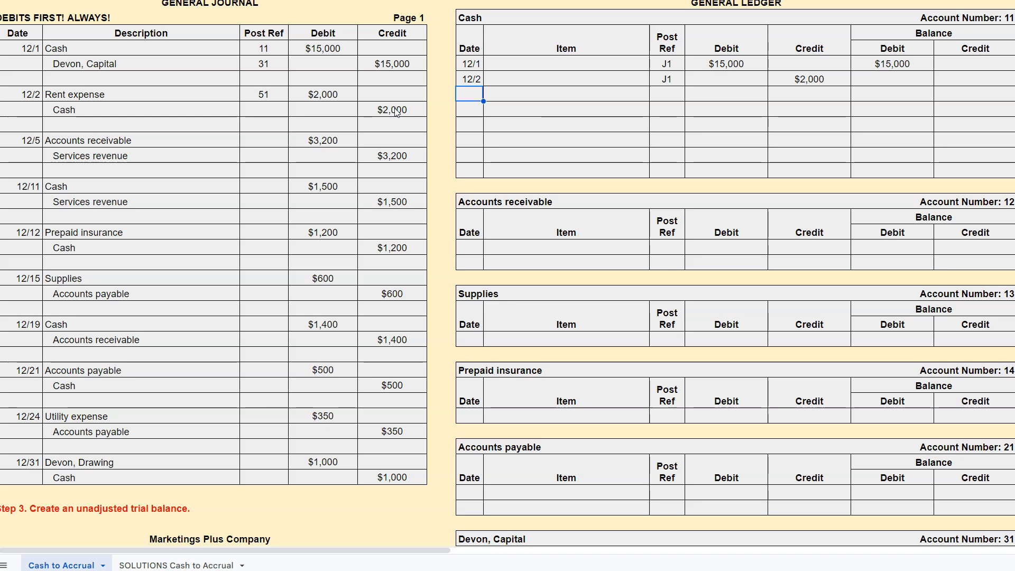
click(873, 80)
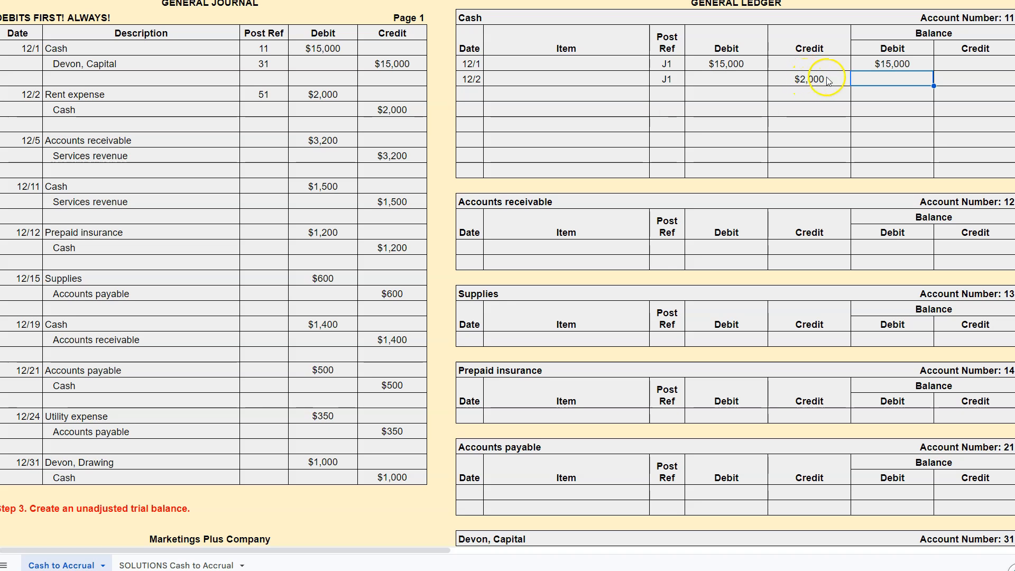
click(873, 66)
click(895, 64)
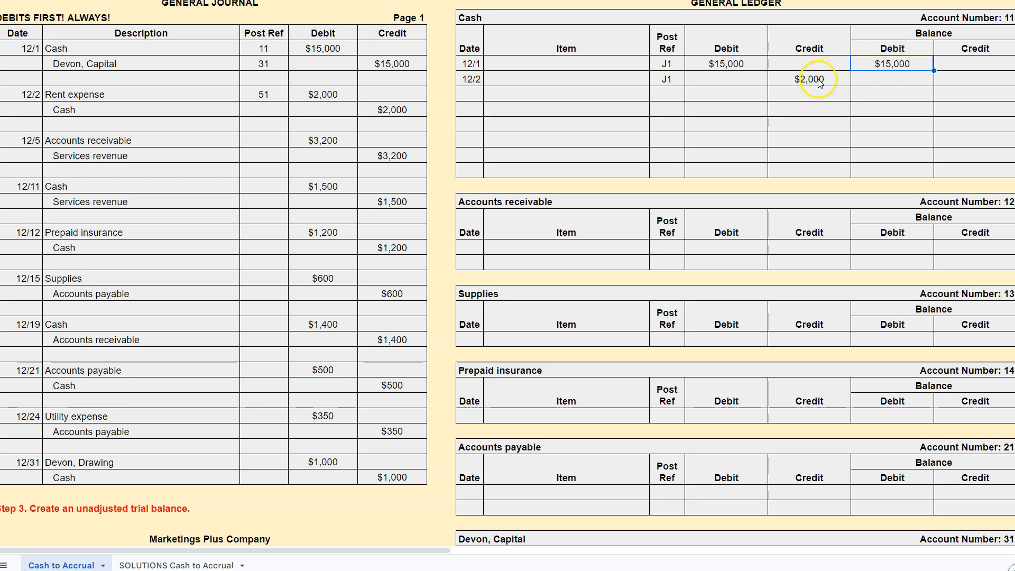
click(881, 77)
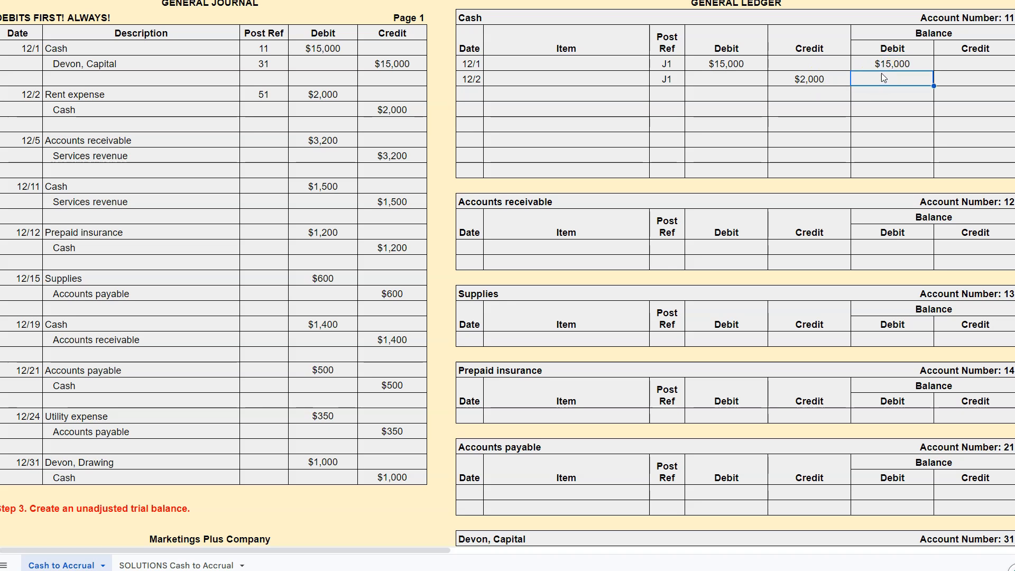
text(13000)
key(Return)
click(893, 80)
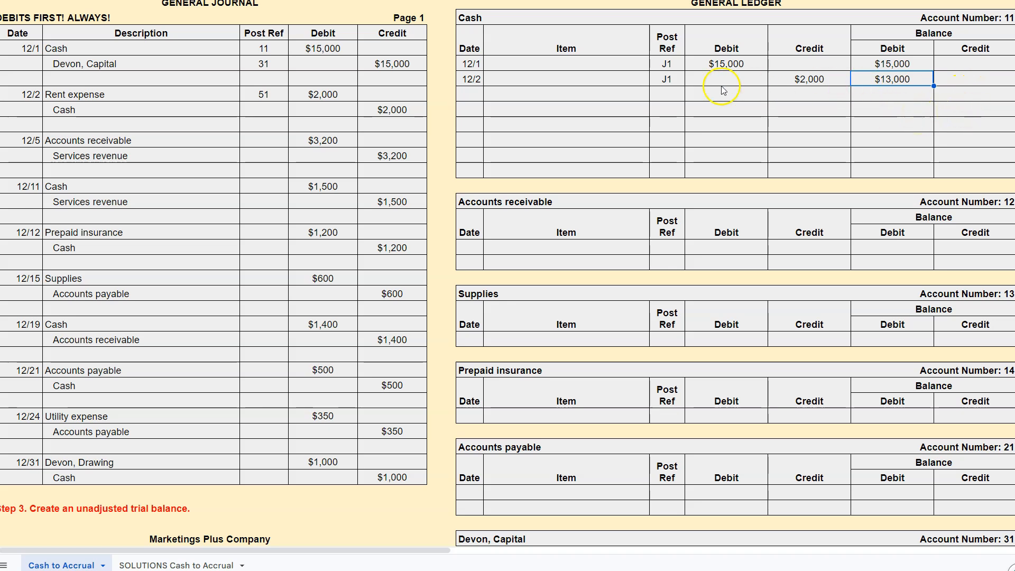
Enter post reference 11 on the 12/2 Cash line of the General Journal
click(466, 94)
click(275, 109)
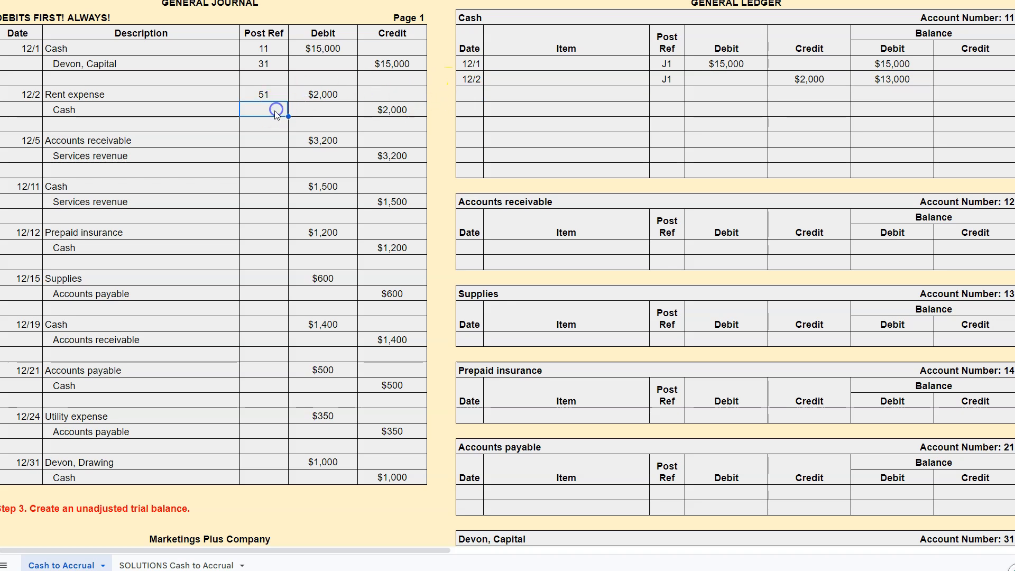
text(11)
key(Return)
click(269, 127)
Enter the date 12/5 and a centred post reference J1 in the first row of the Accounts receivable ledger account
click(267, 140)
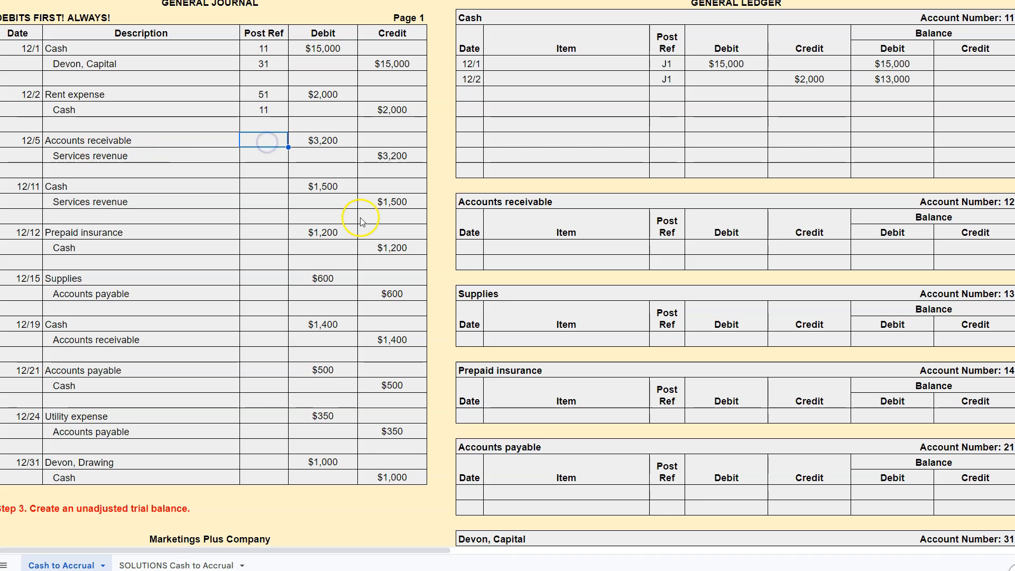
click(467, 253)
text(12/5)
key(Tab)
key(Tab)
text(J1)
key(Tab)
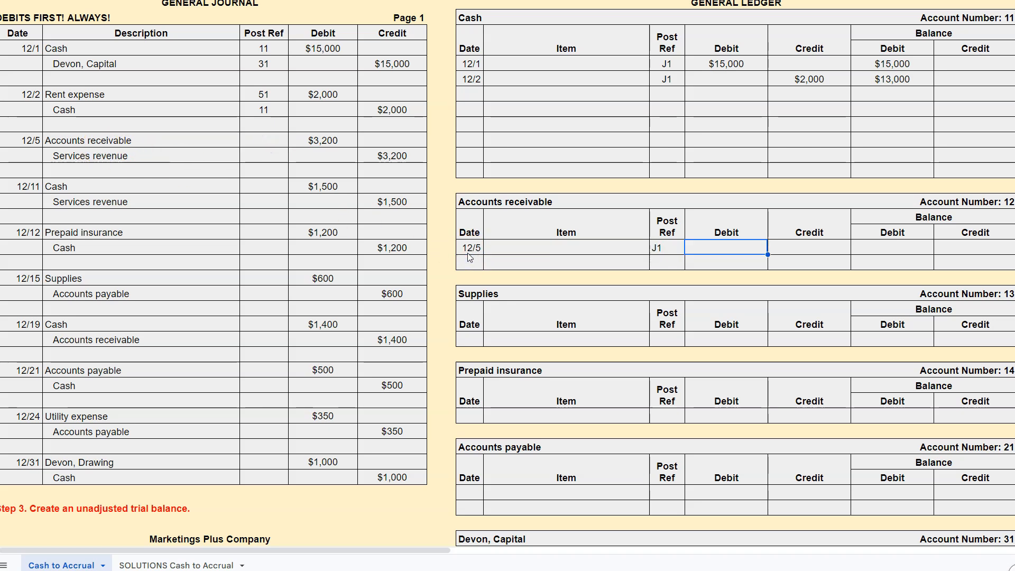
click(663, 248)
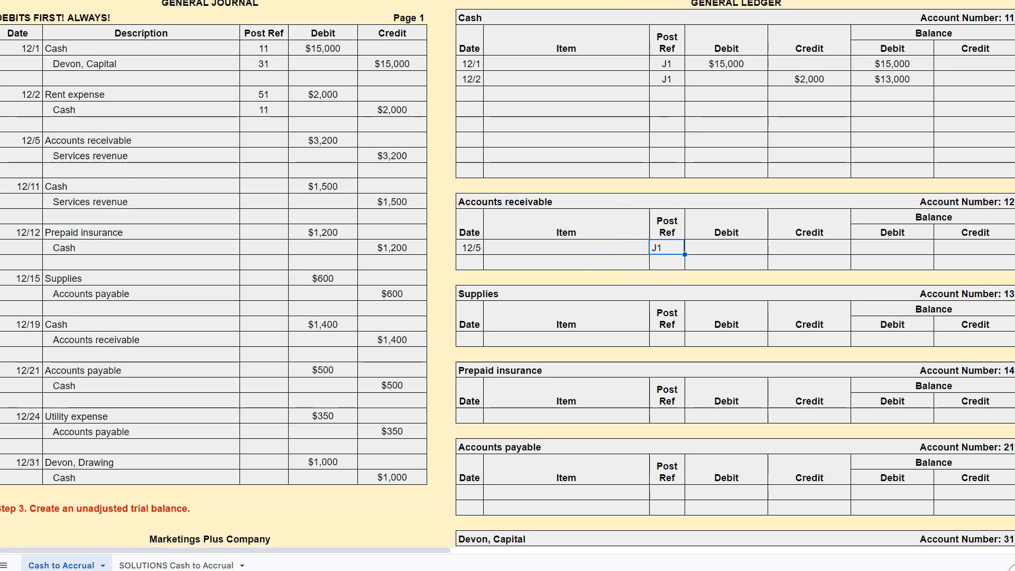
key(ctrl+space)
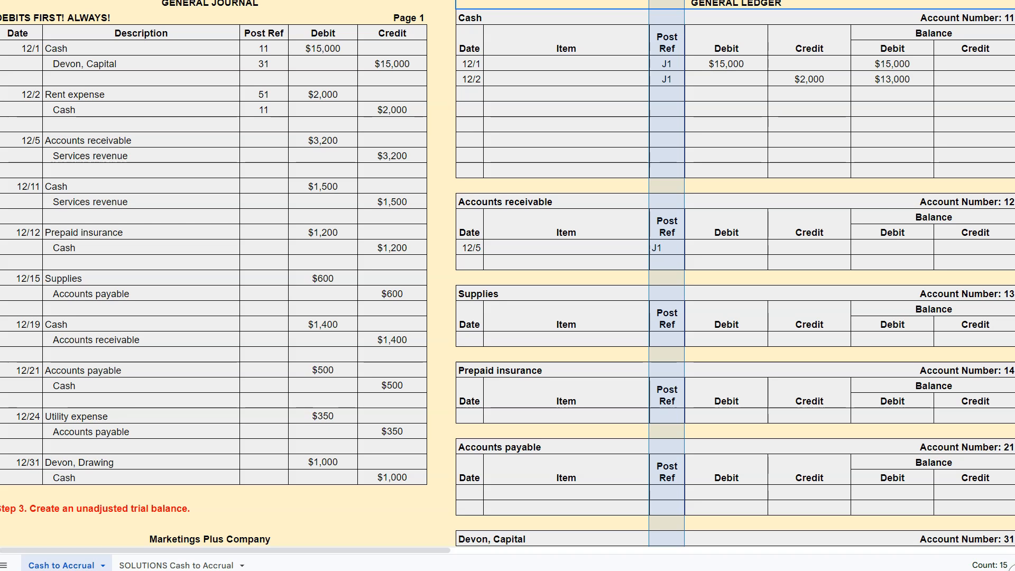
click(669, 248)
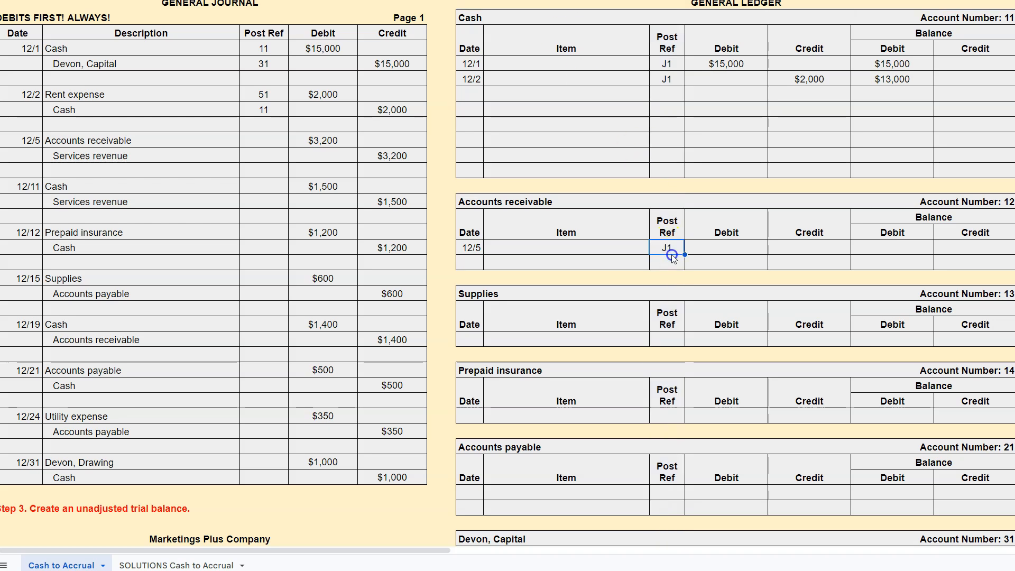
Post 3,200 as the 12/5 debit and debit balance in Accounts receivable, and enter post reference 12 on its General Journal line
click(703, 249)
text(3200)
key(Tab)
key(Tab)
text(3200)
key(Return)
click(260, 143)
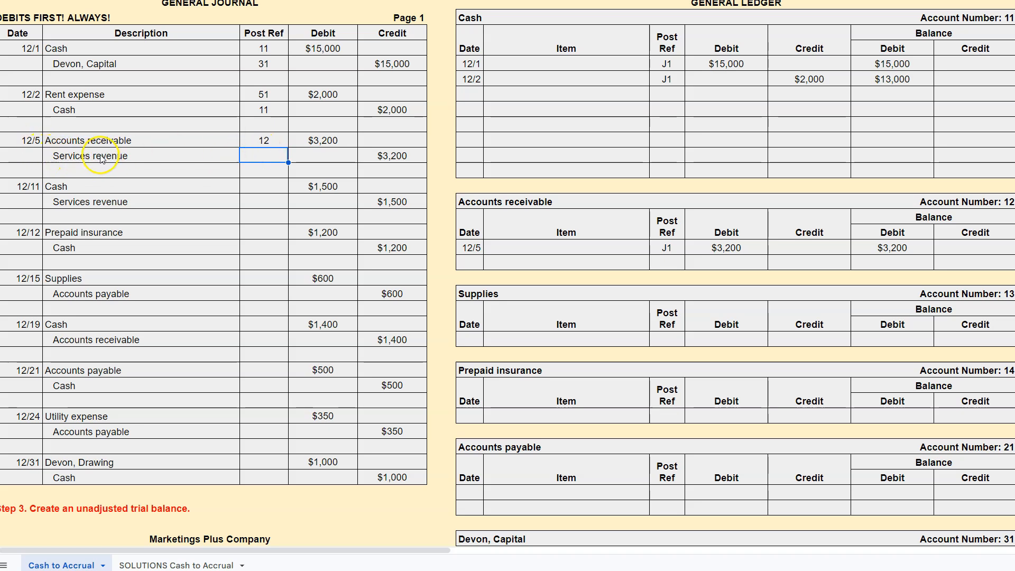
Enter the date 12/5 and post reference J1 in the first row of the Services revenue ledger account
scroll(738, 218, down, 1)
scroll(738, 218, down, 4)
click(461, 409)
text(12)
key(Tab)
key(Tab)
text(J1)
key(Tab)
Post 3,200 as the 12/5 credit in the Services revenue ledger and enter a credit balance of 3,200
key(Tab)
text(320)
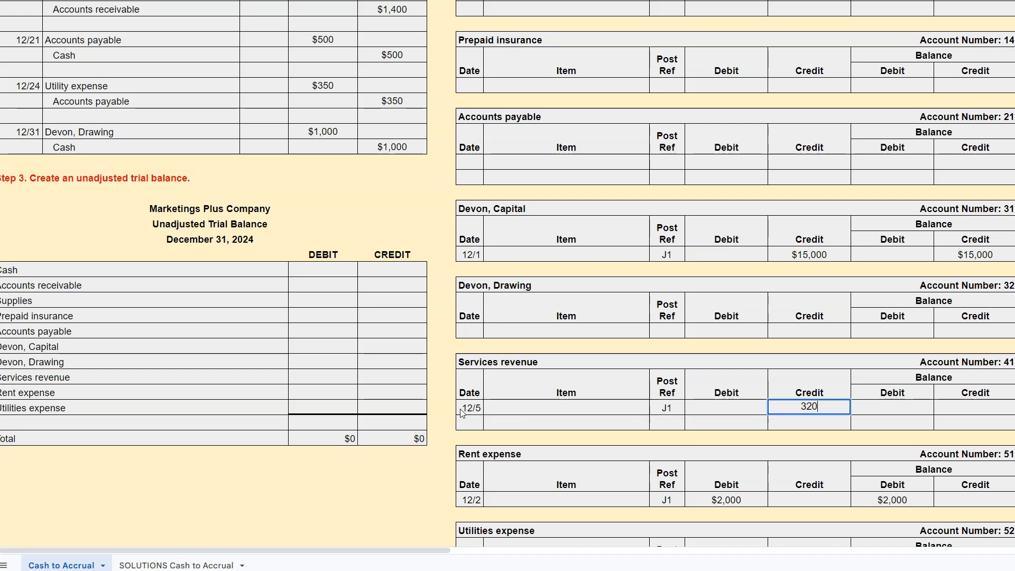
click(962, 410)
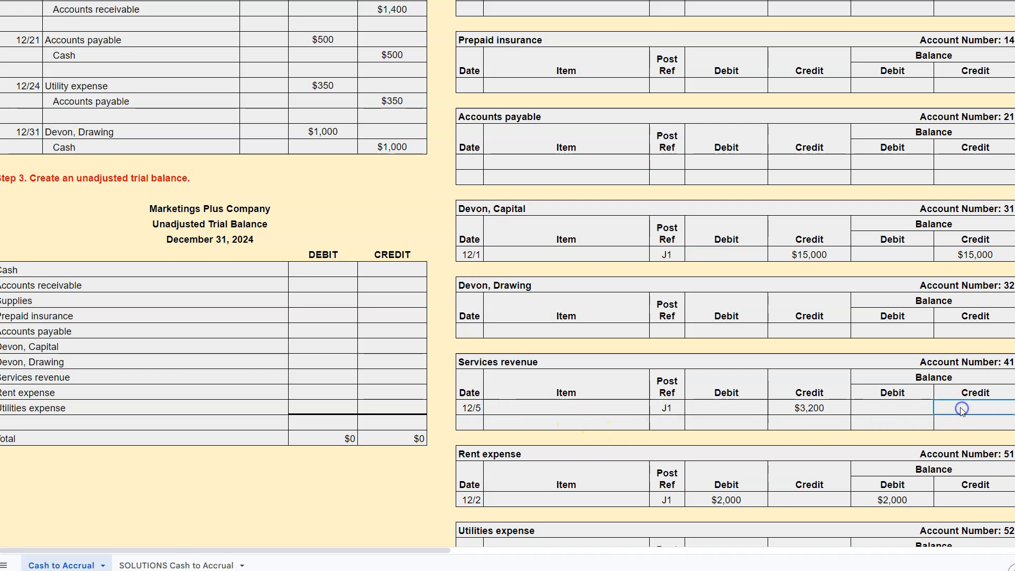
text(3200)
key(Return)
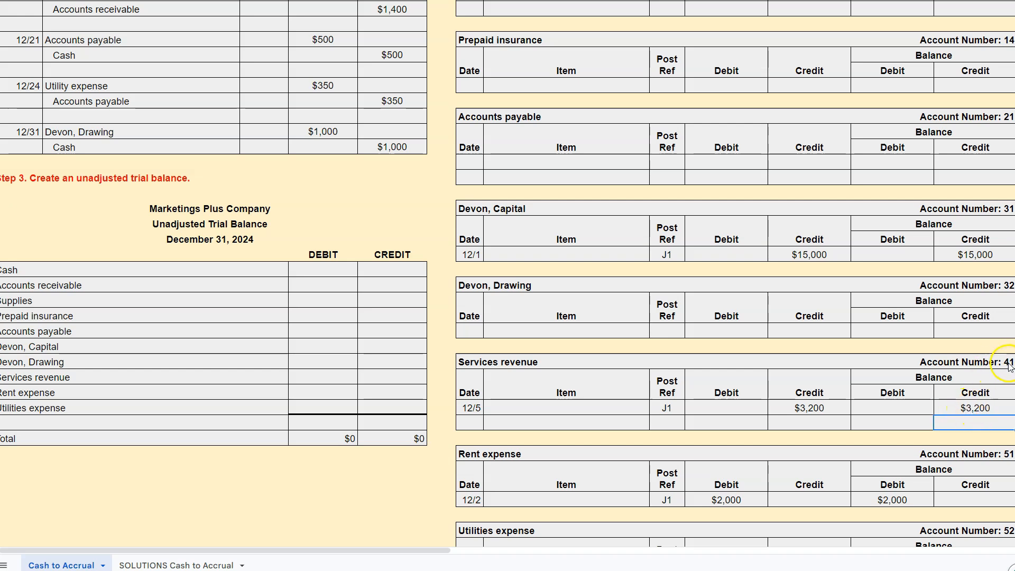
Enter post reference 41 on the 12/5 Services revenue line of the General Journal
scroll(581, 292, up, 4)
scroll(582, 296, up, 1)
click(276, 94)
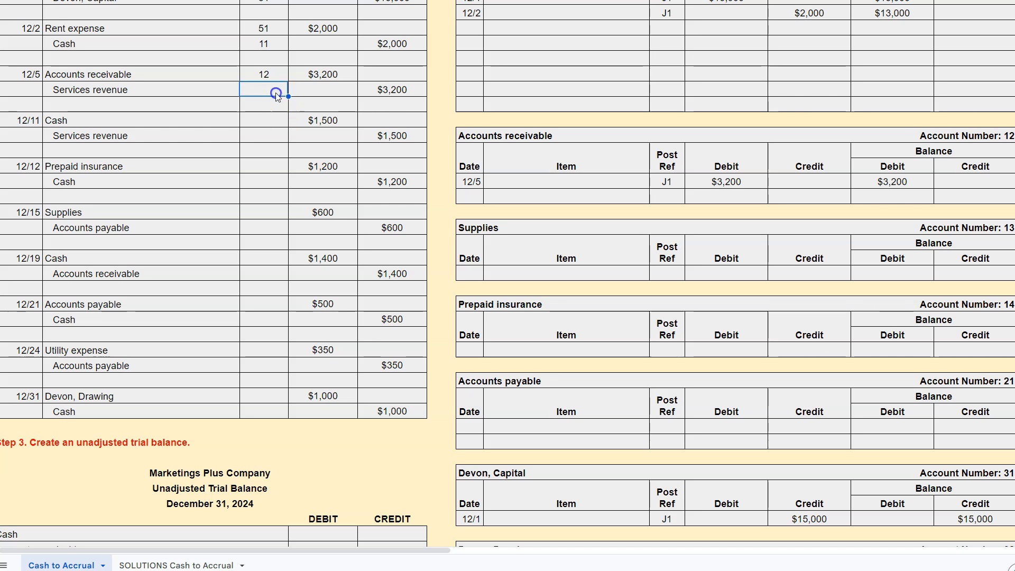
text(41)
key(Return)
Enter the date 12/11 and post reference J1 in the third row of the Cash ledger account
click(267, 120)
scroll(490, 164, up, 1)
click(470, 93)
text(12/11)
key(Tab)
key(Tab)
text(J1)
key(Tab)
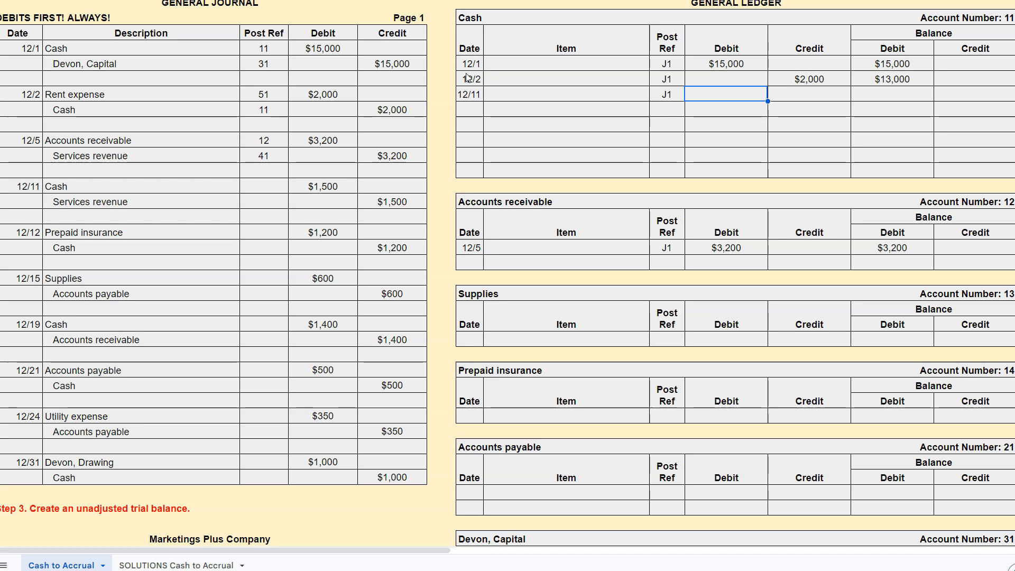
Post the 12/11 Cash debit of 1,500 with debit balance =13000+1500, and enter post reference 11 on its General Journal line
text(15)
key(Tab)
key(Tab)
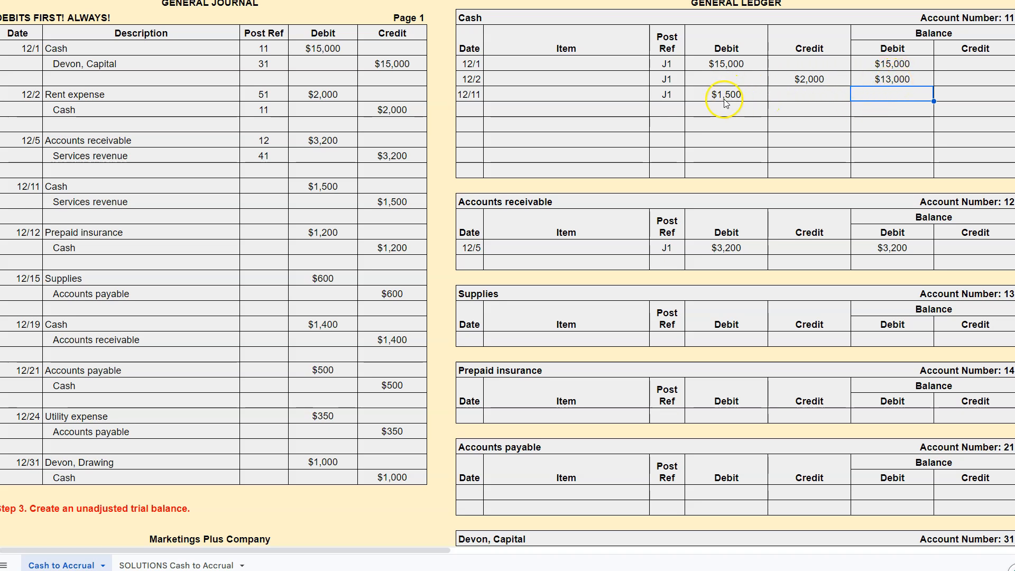
text(=13000+1500)
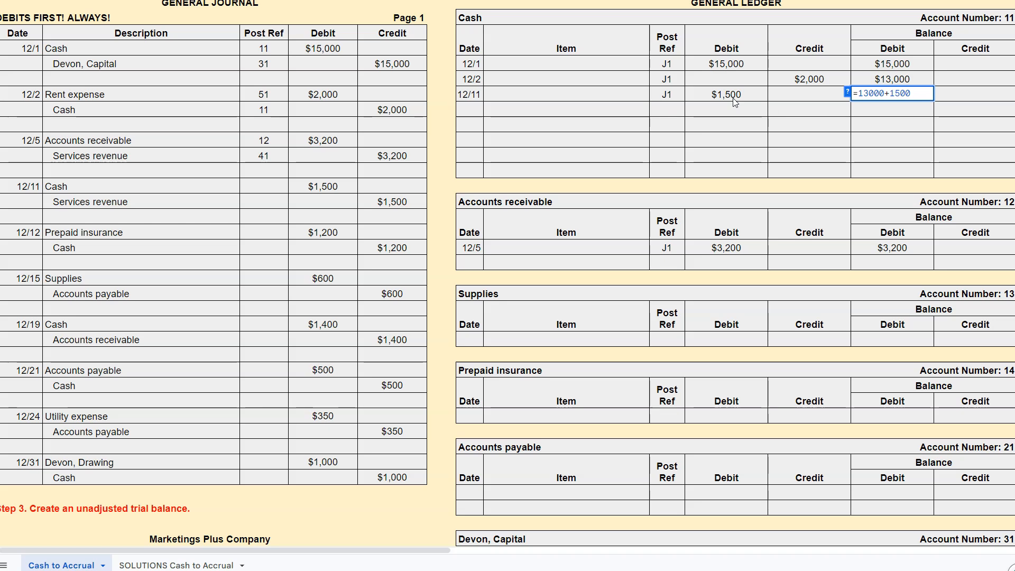
key(Return)
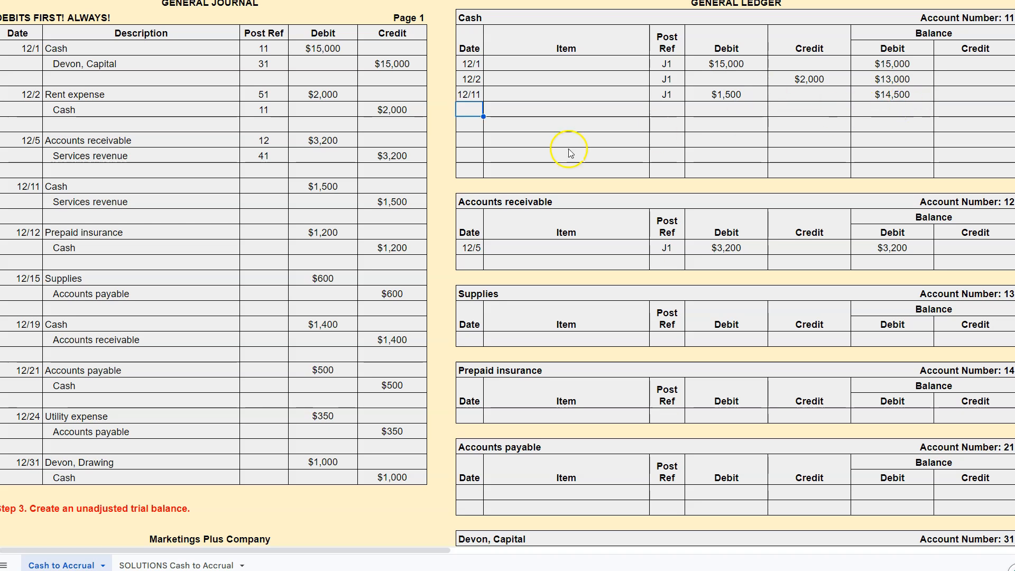
click(279, 194)
text(11)
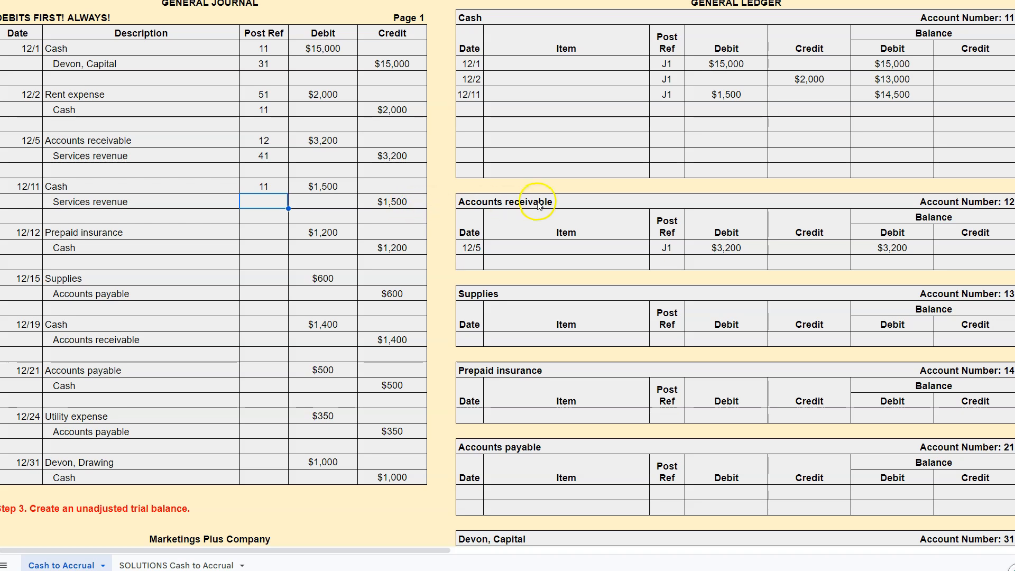
Enter the date 12/11 and post reference J1 in the second row of the Services revenue ledger account
scroll(538, 203, down, 6)
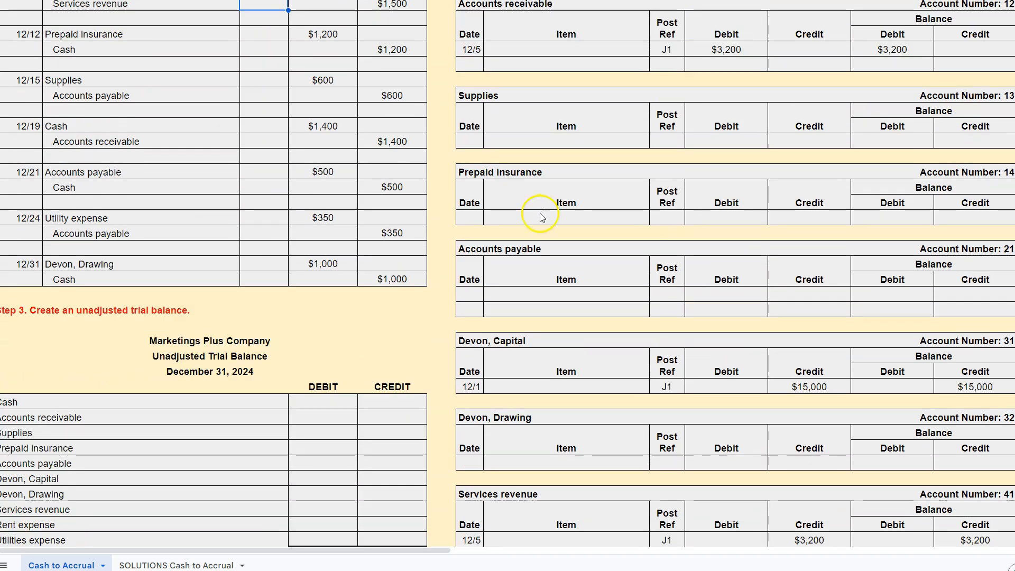
click(473, 422)
text(12/11)
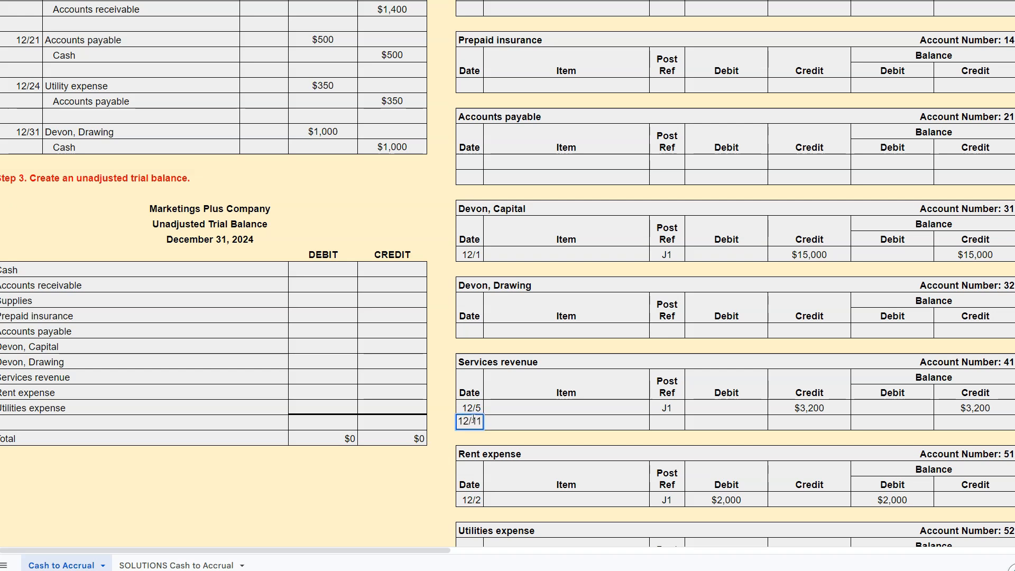
scroll(476, 244, up, 4)
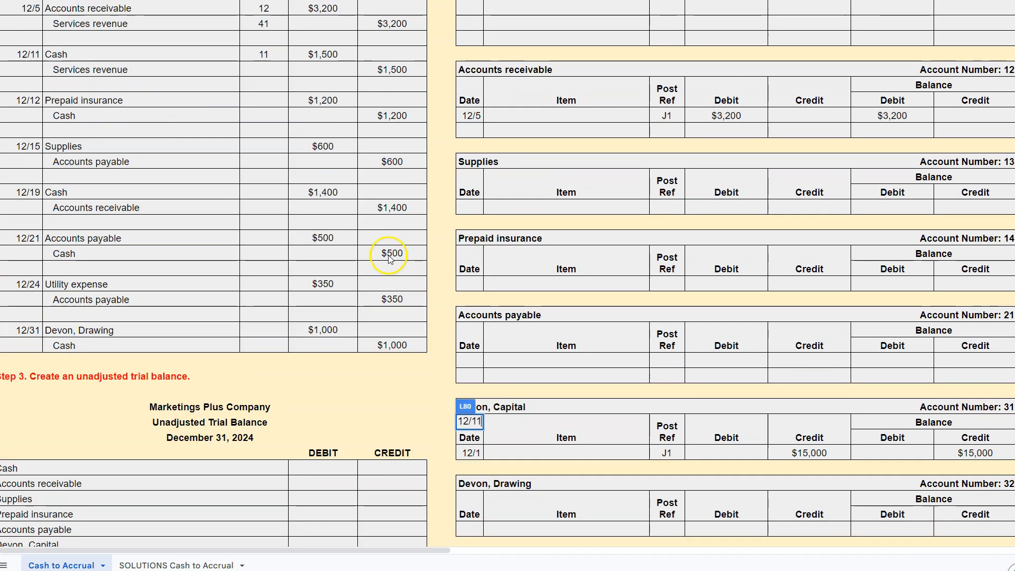
scroll(389, 258, down, 4)
click(666, 423)
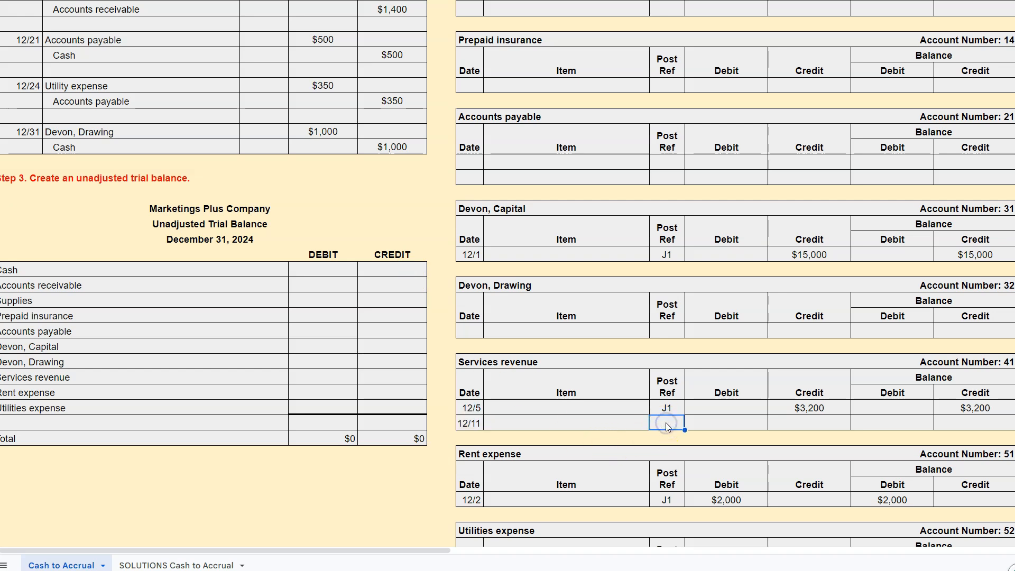
key(Tab)
Post 1,500 as the 12/11 credit in the Services revenue ledger and calculate the credit balance with =3200+1500
key(Tab)
text(1500)
key(Return)
click(976, 424)
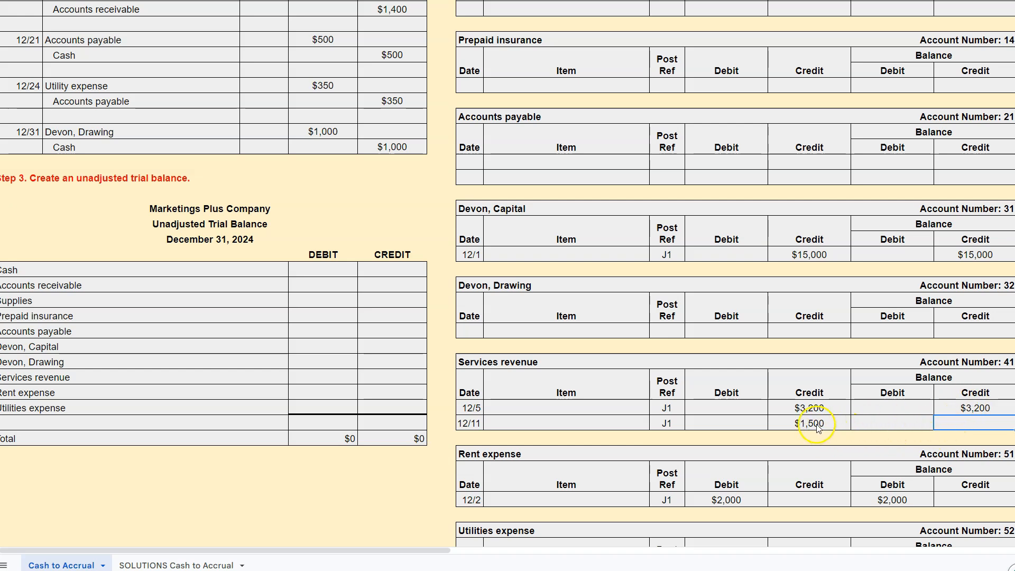
text(=3200+)
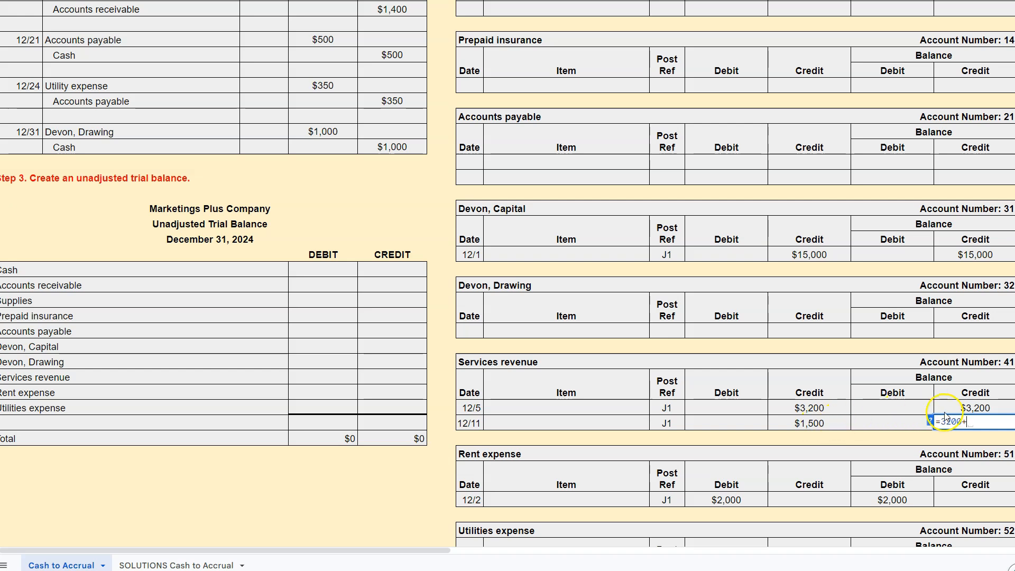
text(1500)
key(Return)
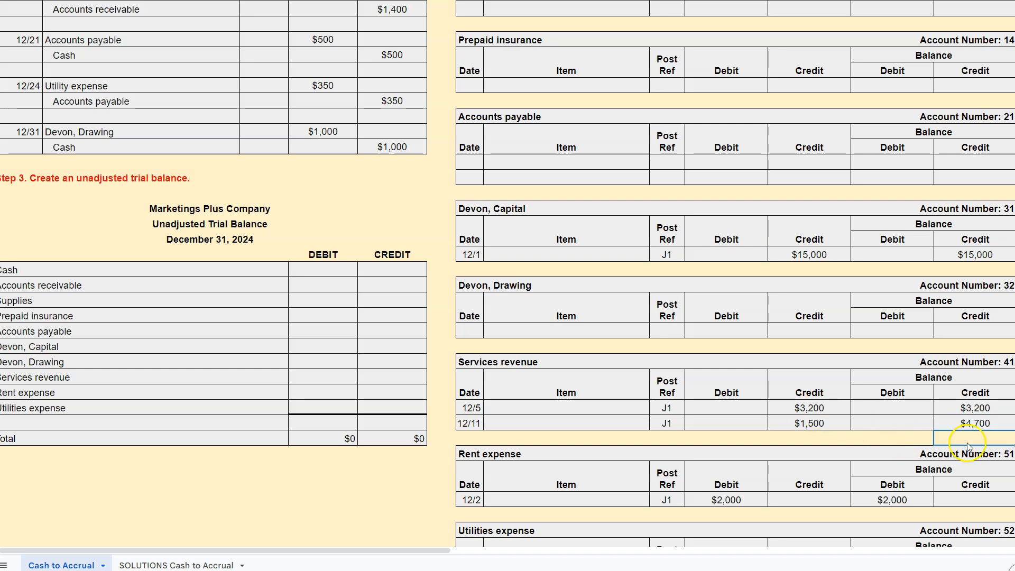
drag(975, 407, 974, 425)
click(974, 423)
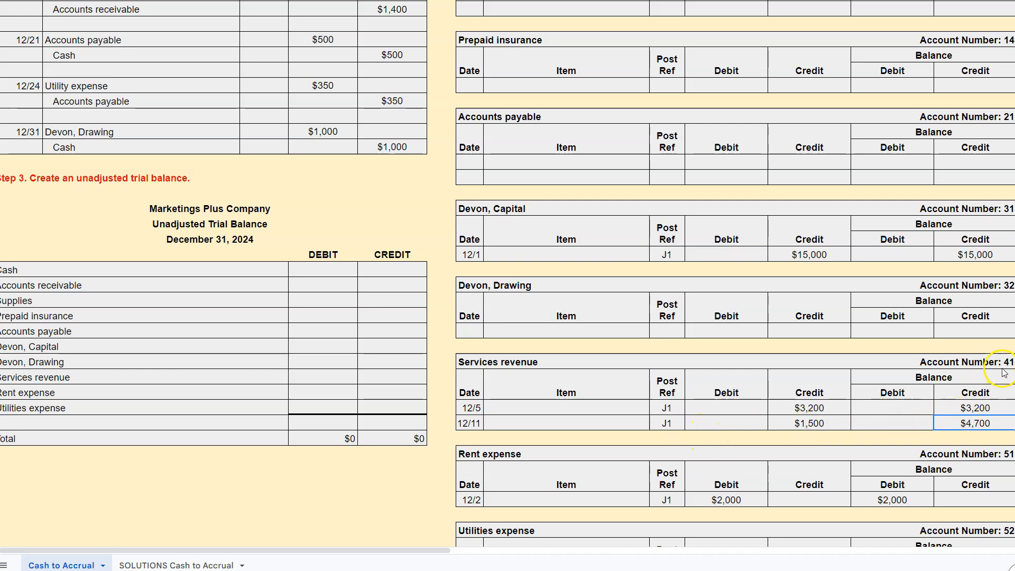
Enter post reference 41 on the 12/11 Services revenue line of the General Journal
scroll(543, 335, up, 5)
click(267, 135)
text(41)
key(Return)
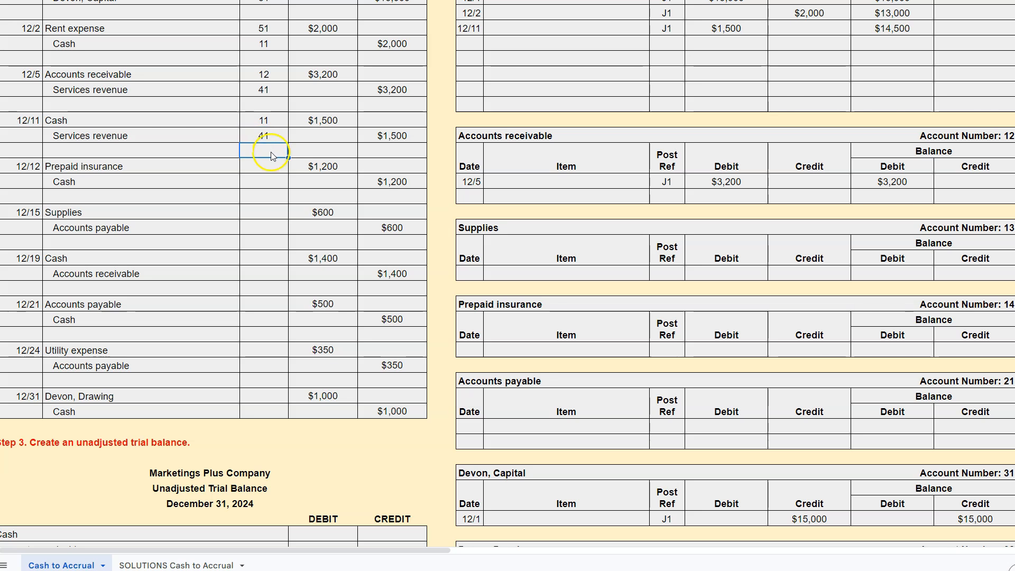
Enter the date 12/12 and post reference J1 in the Prepaid insurance ledger account
click(265, 165)
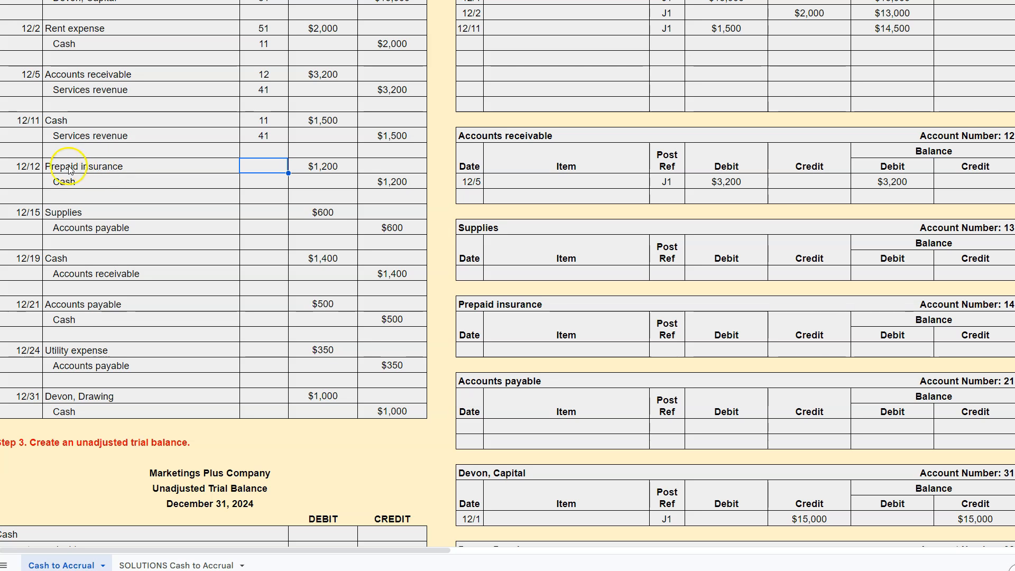
click(462, 351)
text(12/12)
key(Tab)
text(J1)
key(Tab)
Post 1,200 as the 12/12 debit in the Prepaid insurance ledger and enter a debit balance of 1,200
text(1200)
key(Tab)
key(Tab)
text(1200)
key(Return)
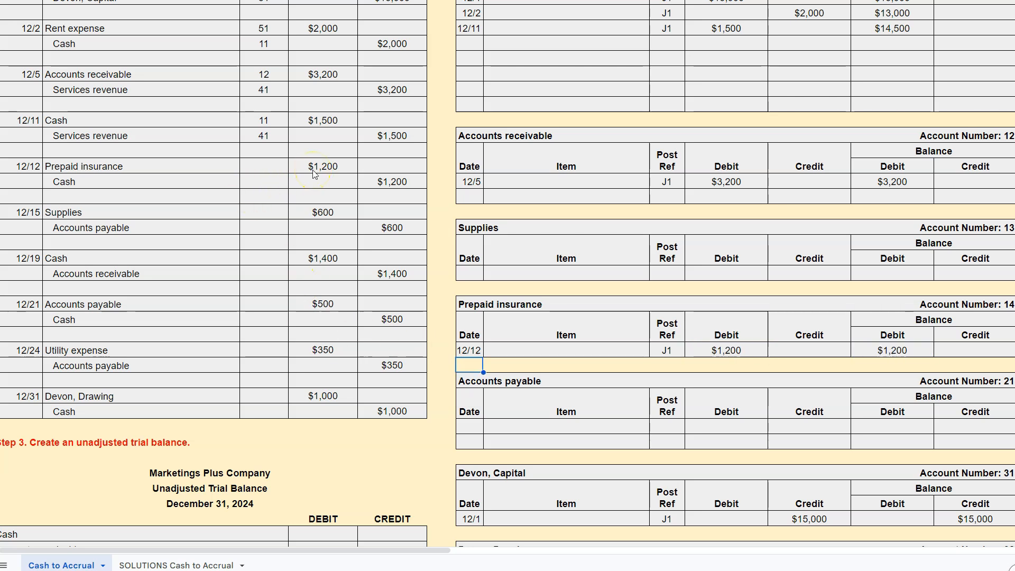
Enter post reference 14 on the 12/12 Prepaid insurance line of the General Journal
click(265, 165)
text(14)
key(Return)
Enter the date 12/12 and post reference J1 in the fourth row of the Cash ledger account
scroll(528, 203, up, 2)
click(467, 110)
text(12/12)
key(Tab)
key(Tab)
text(J1)
key(Tab)
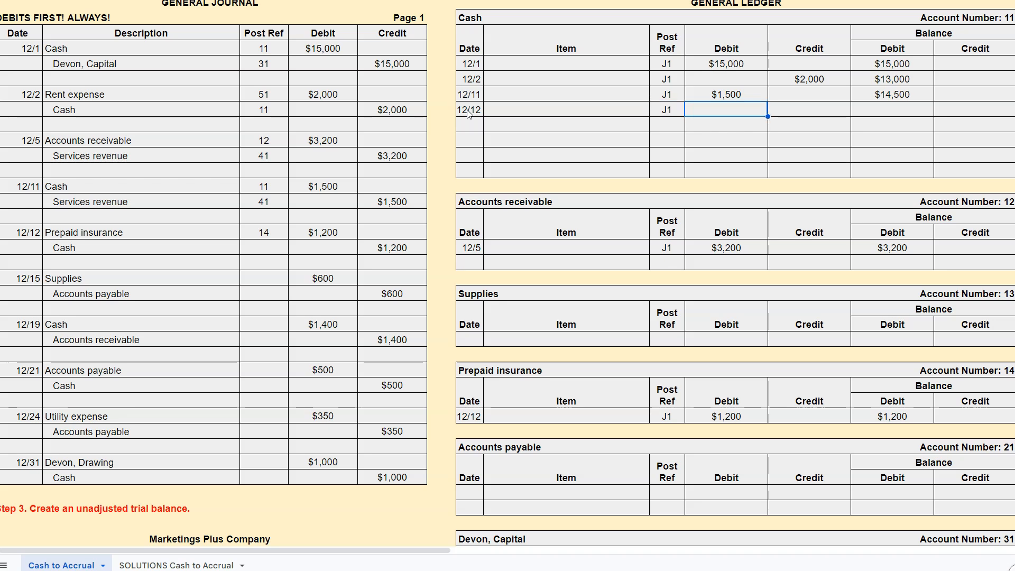
Post 1,200 as the 12/12 credit in the Cash ledger account
key(Tab)
text(1200)
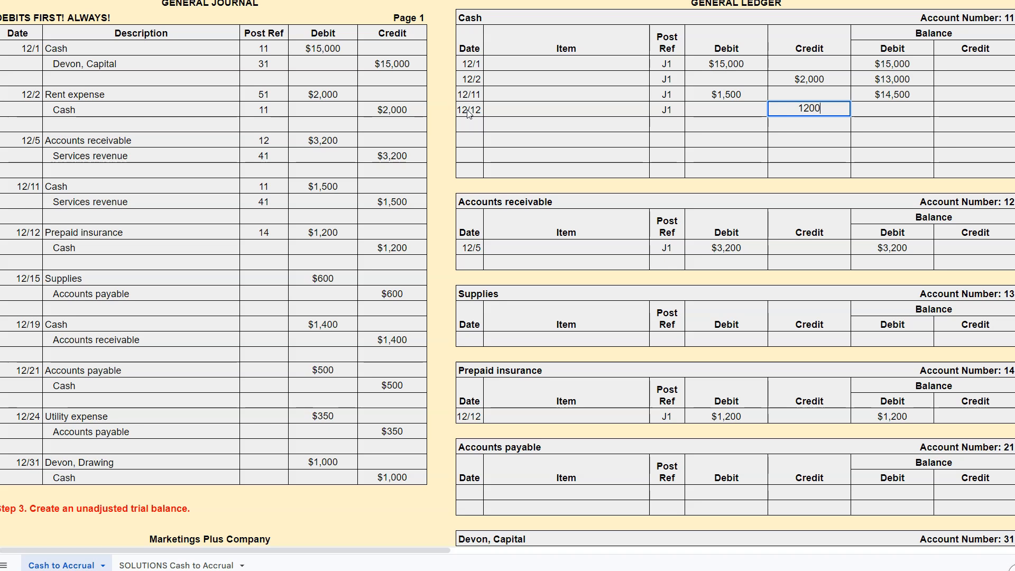
key(Tab)
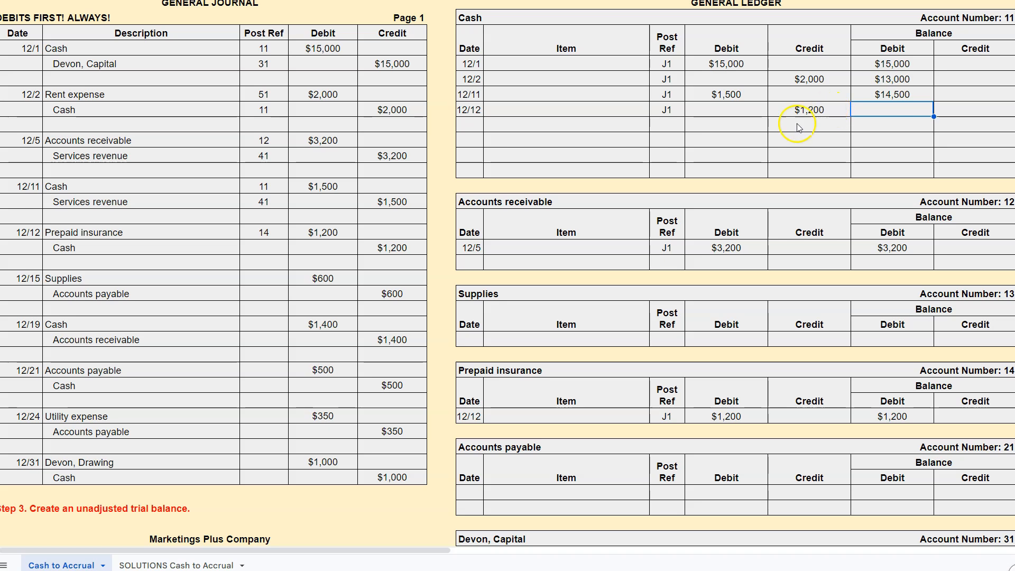
Calculate the 12/12 debit balance in the Cash ledger account with the formula =14500-1200
text(=14500)
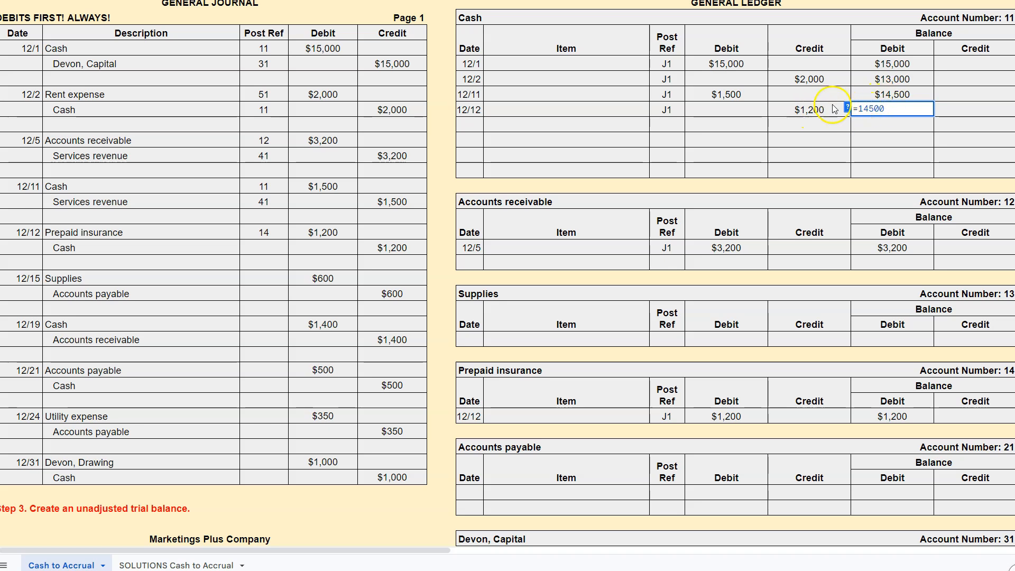
text(-1200)
key(Return)
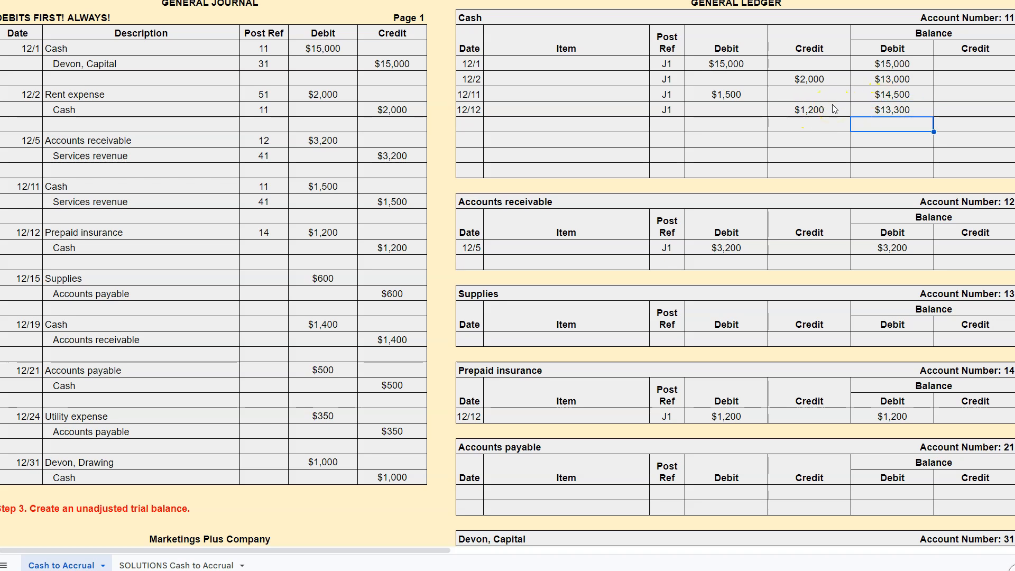
Enter post reference 11 on the 12/12 Cash line of the General Journal
click(271, 253)
text(11)
key(Return)
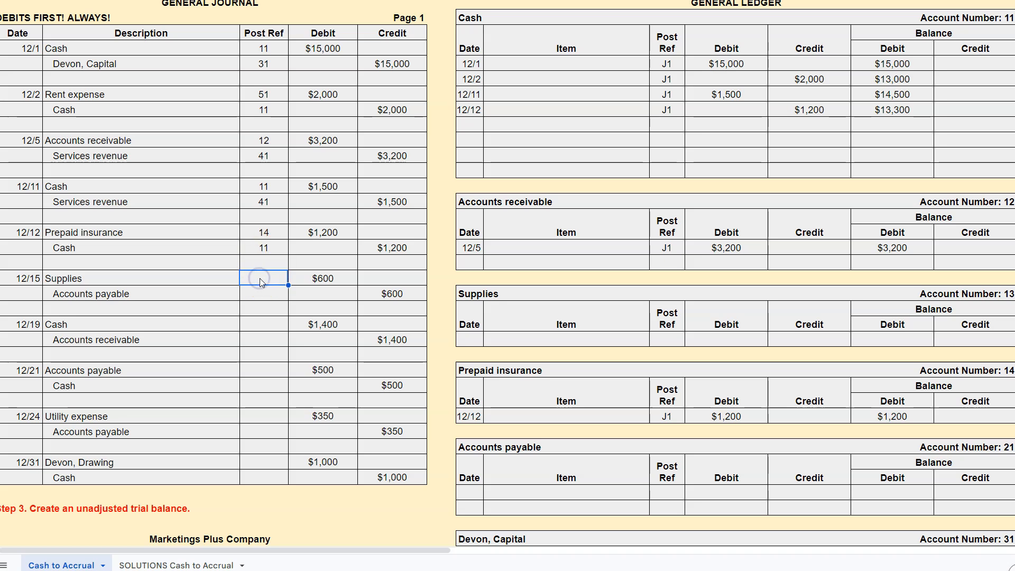
Enter the date 12/15 and post reference J1 in the Supplies ledger account
click(471, 341)
text(12/15)
key(Tab)
key(Tab)
text(J1)
key(Tab)
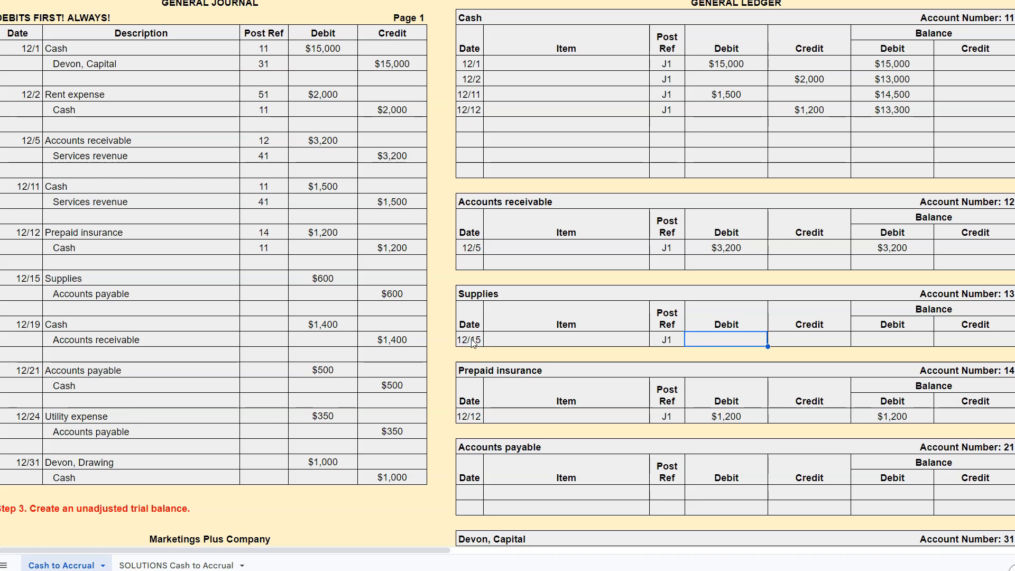
Post 600 as the 12/15 debit in the Supplies ledger and enter a debit balance of 600
text(600)
key(Tab)
key(Tab)
text(600)
key(Return)
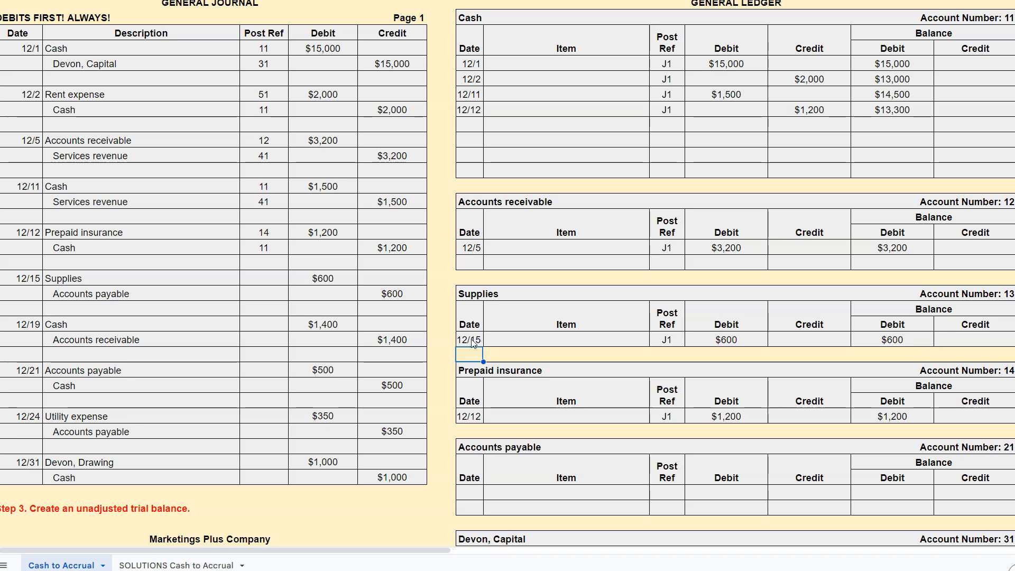
Enter post reference 13 on the 12/15 Supplies line of the General Journal
click(265, 279)
text(13)
key(Return)
Enter the date 12/15 and post reference J1 in the first row of the Accounts payable ledger
click(473, 490)
text(12/15)
key(Tab)
key(Tab)
text(J1)
key(Tab)
Post 600 as the 12/15 credit in the Accounts payable ledger and enter a credit balance of 600
key(Tab)
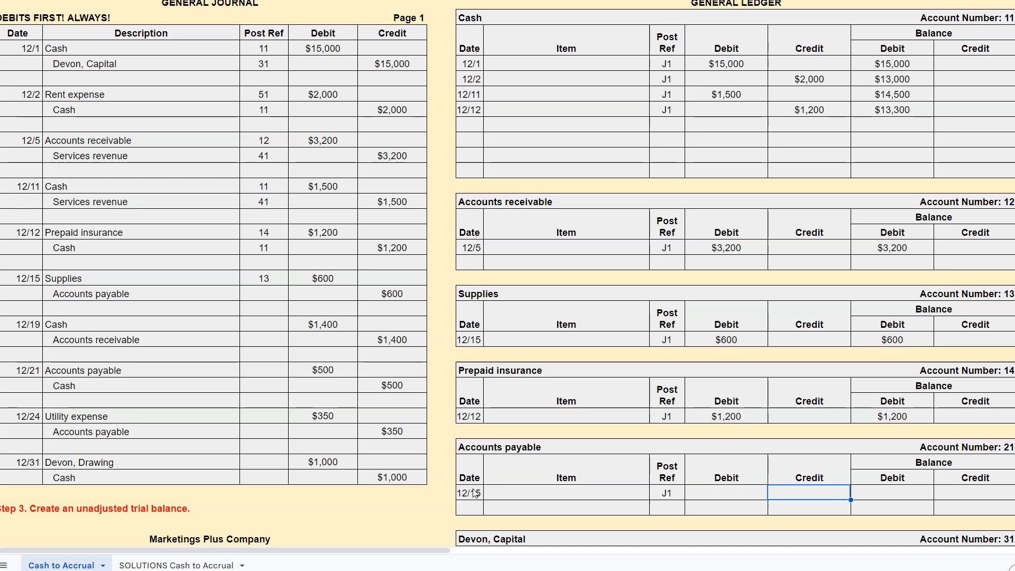
text(600)
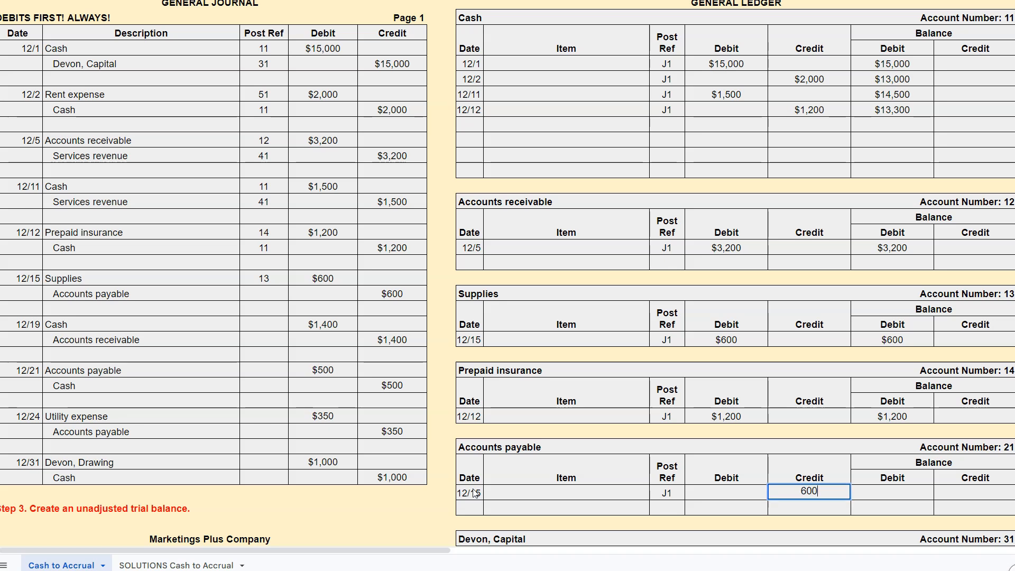
key(Return)
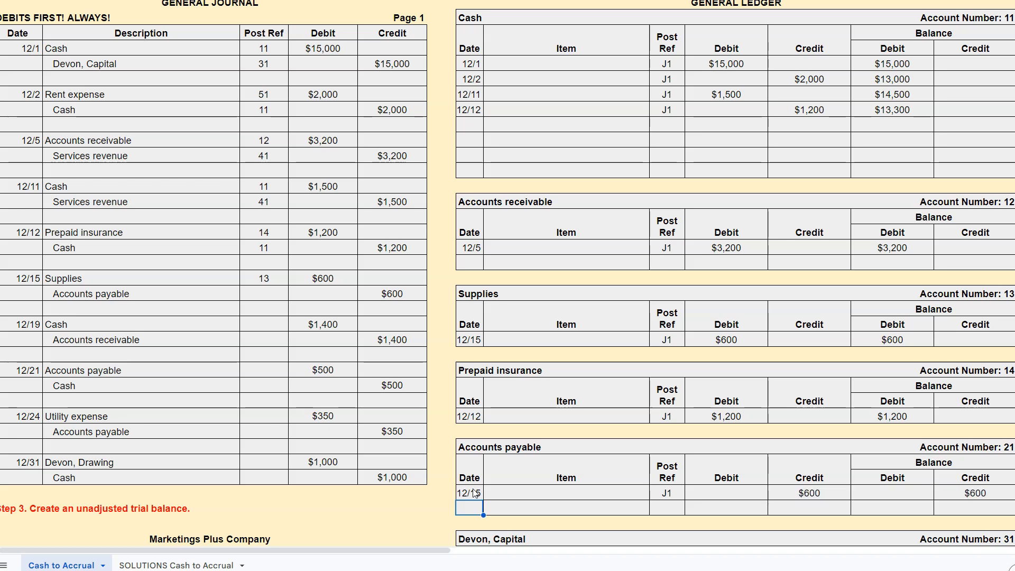
Enter post reference 21 on the 12/15 Accounts payable line of the General Journal
click(264, 295)
text(21)
key(Return)
key(Return)
Enter the date 12/19 and post reference J1 in the fifth row of the Cash ledger account
click(463, 127)
text(12/19)
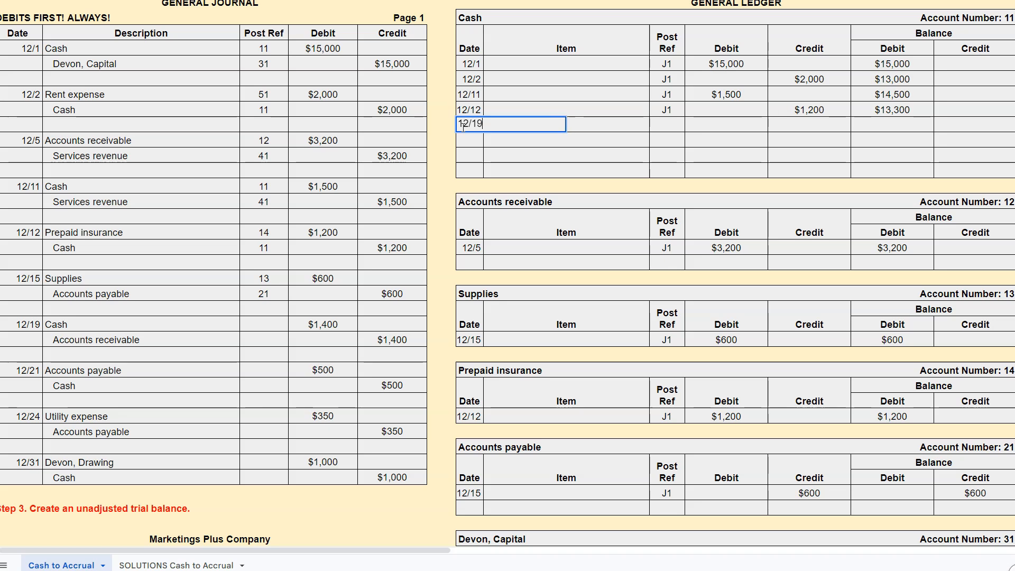
click(659, 130)
text(J1)
key(Tab)
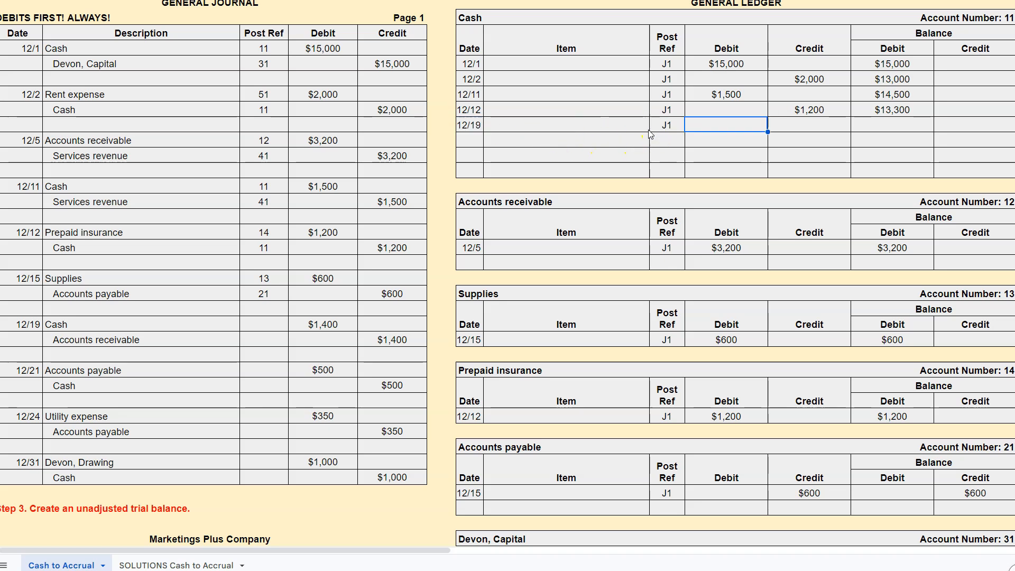
Post 1,400 as the 12/19 debit in the Cash ledger and calculate its debit balance with =13300+1400
text(140)
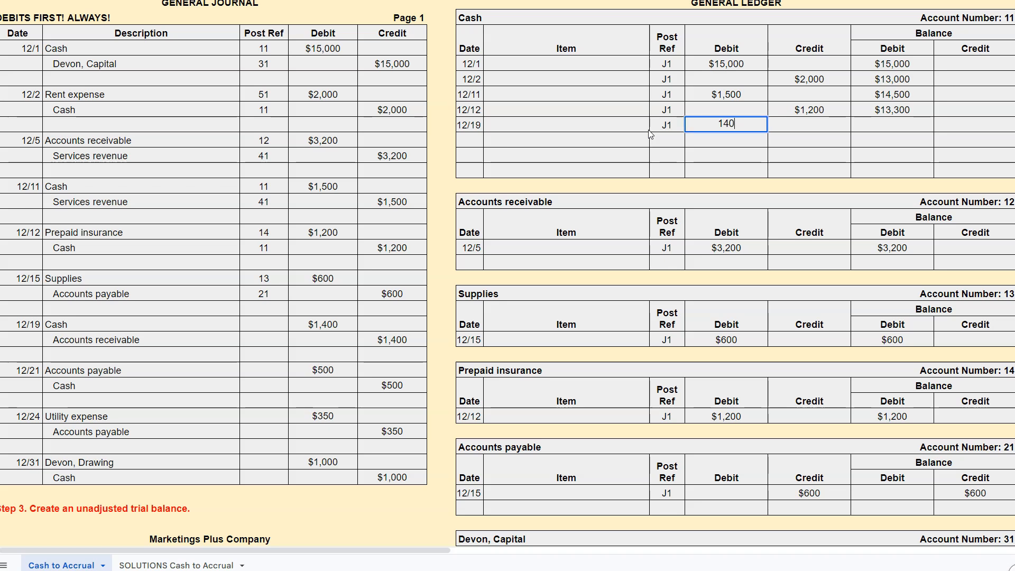
key(Tab)
key(Tab)
text(=)
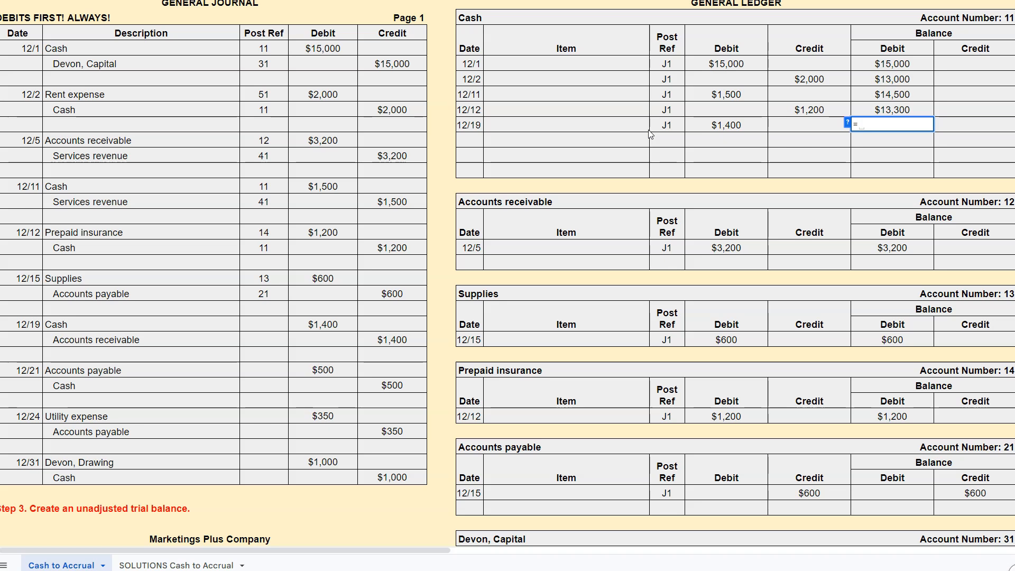
text(13300+1400)
key(Return)
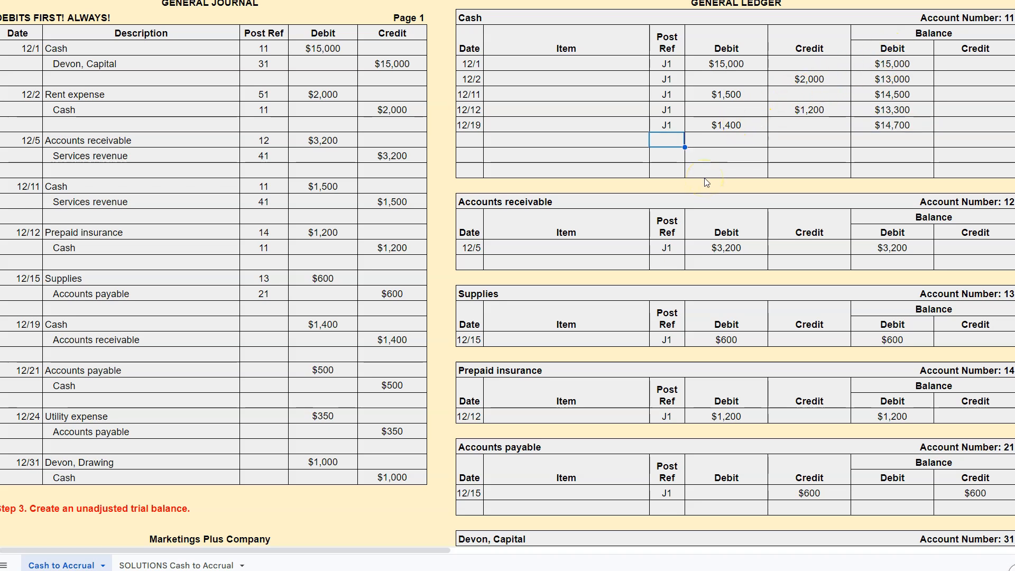
click(895, 128)
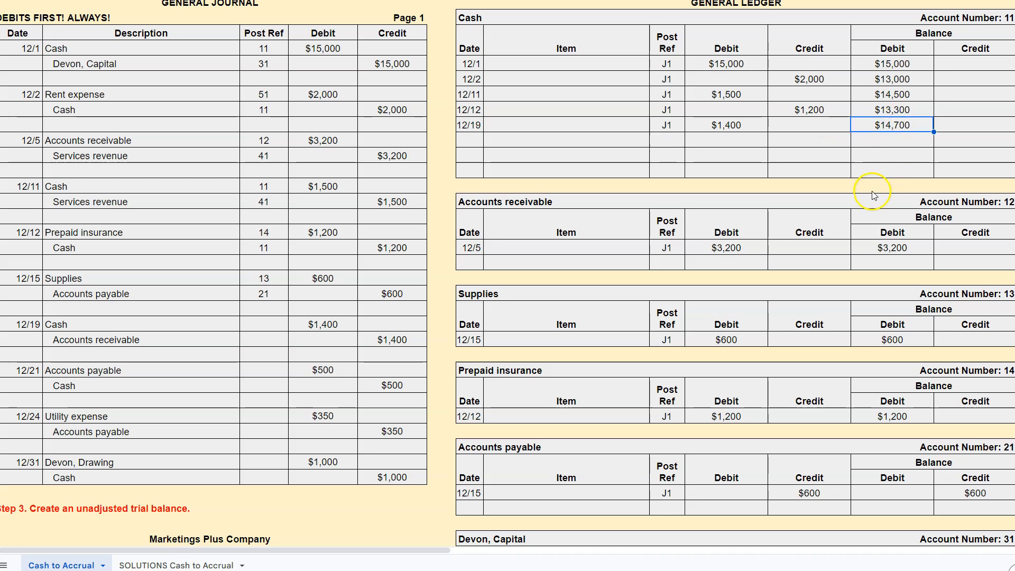
Enter post reference 11 on the 12/19 Cash line of the General Journal
click(265, 324)
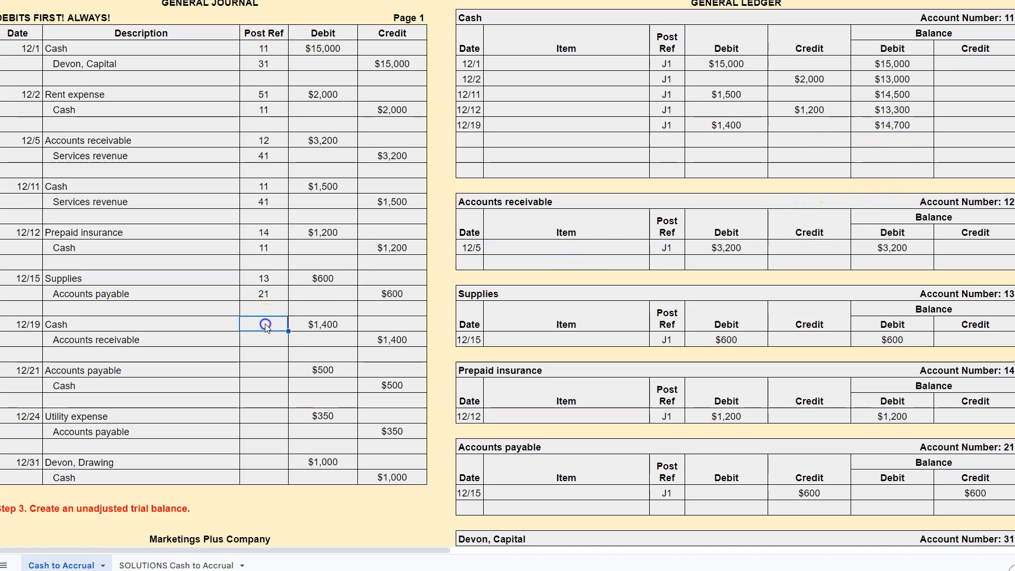
key(Return)
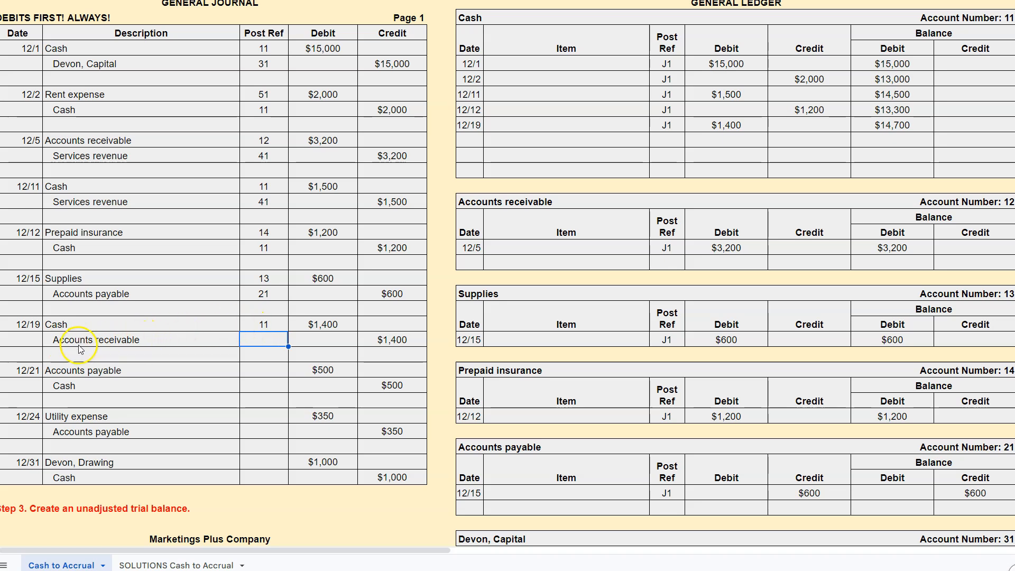
Enter the date 12/19 and post reference J1 in the second row of the Accounts receivable ledger
click(470, 263)
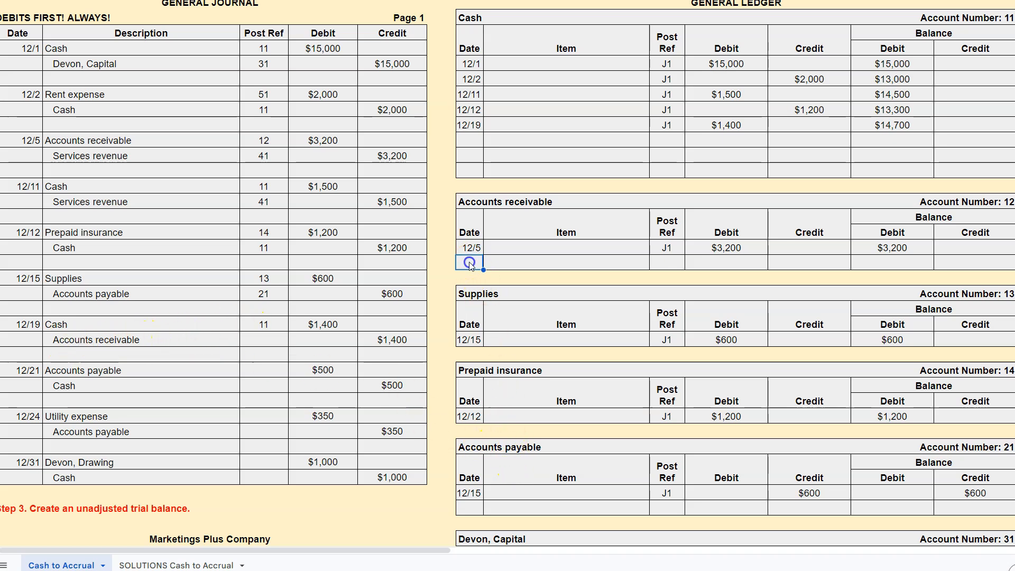
text(12/19)
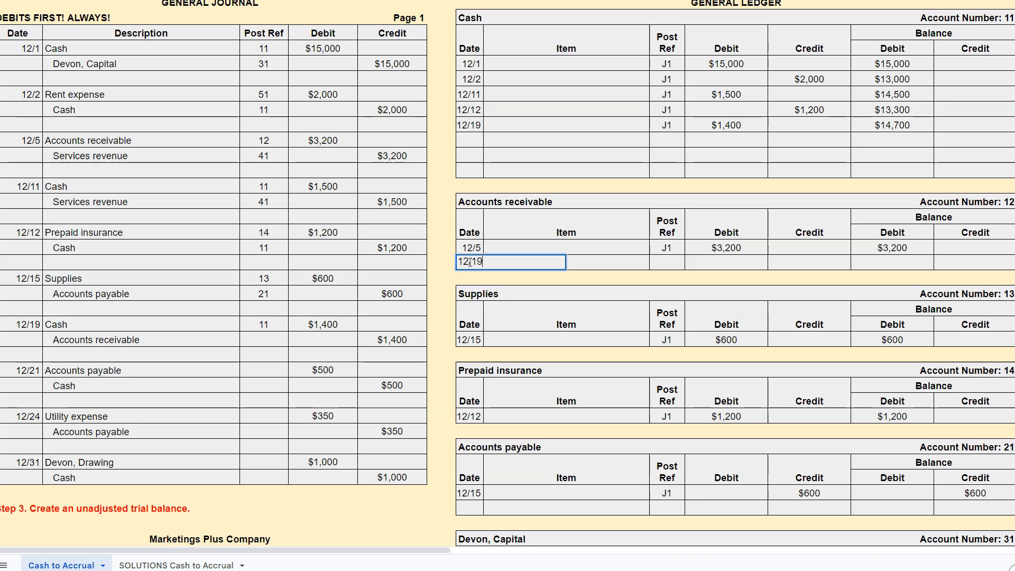
key(Tab)
key(Tab)
text(J1)
key(Tab)
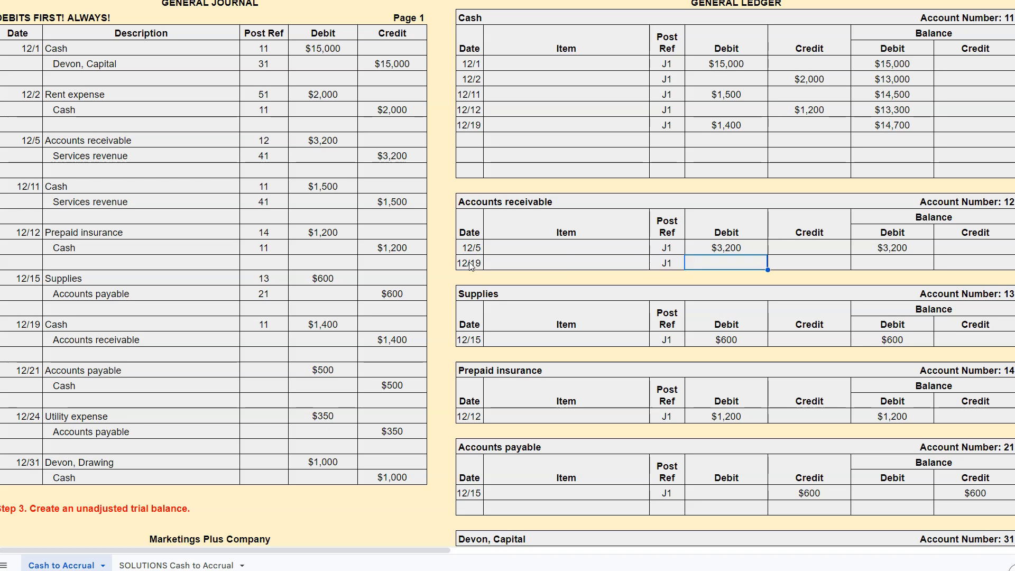
Post 1,400 as the 12/19 credit in the Accounts receivable ledger and calculate its debit balance with =3200-1400
key(Tab)
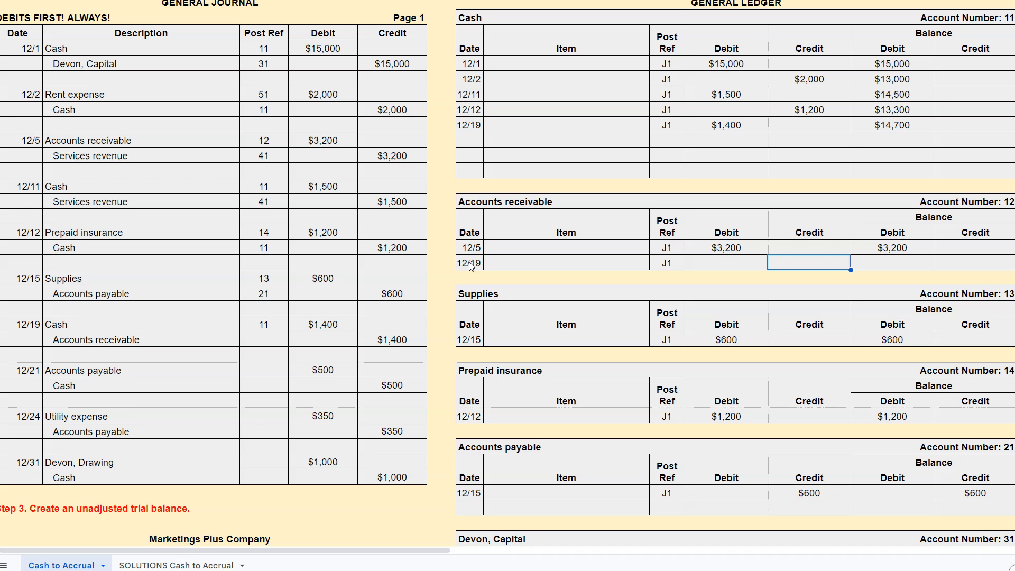
text(1400)
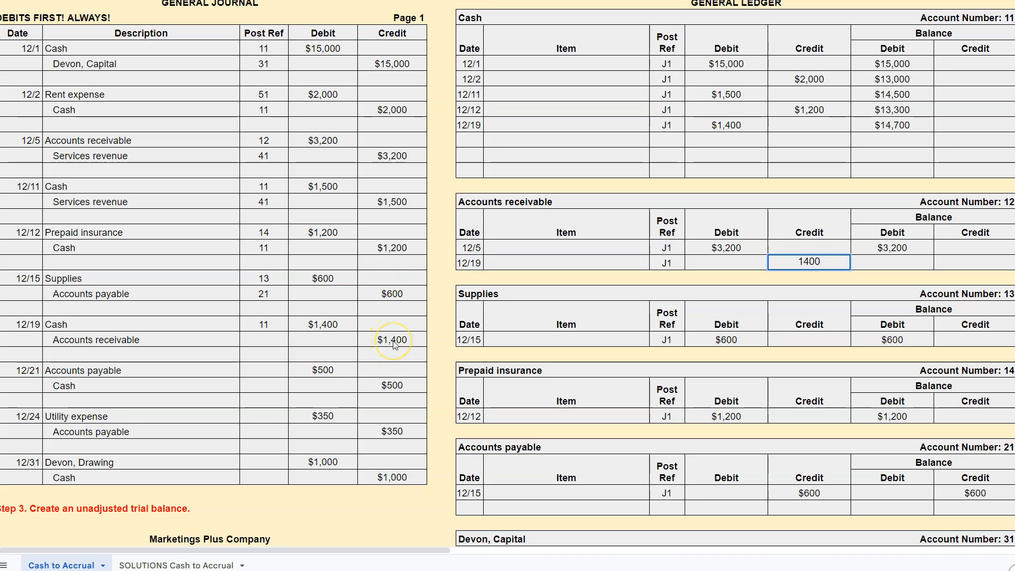
click(907, 268)
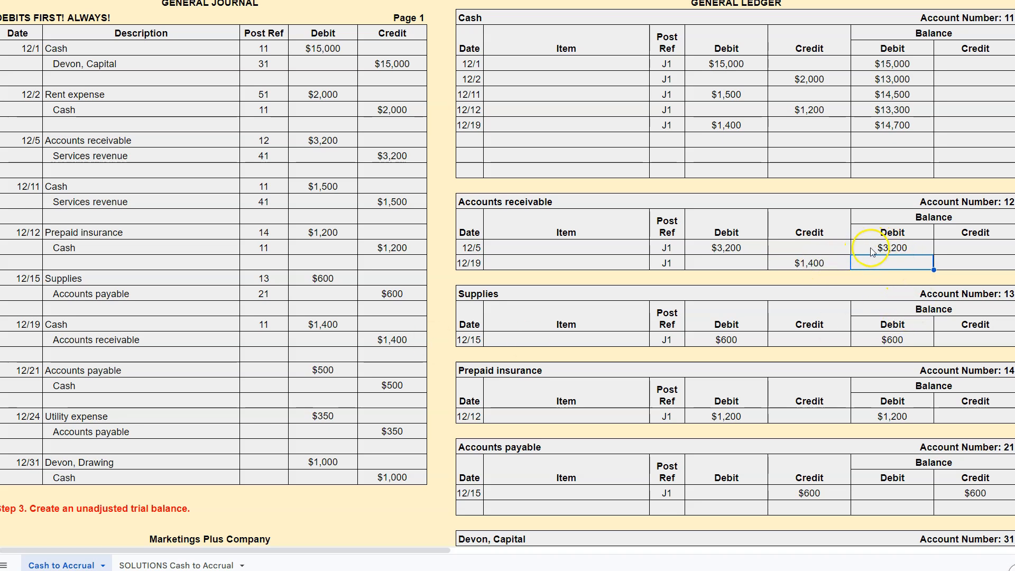
text(=3200-1400)
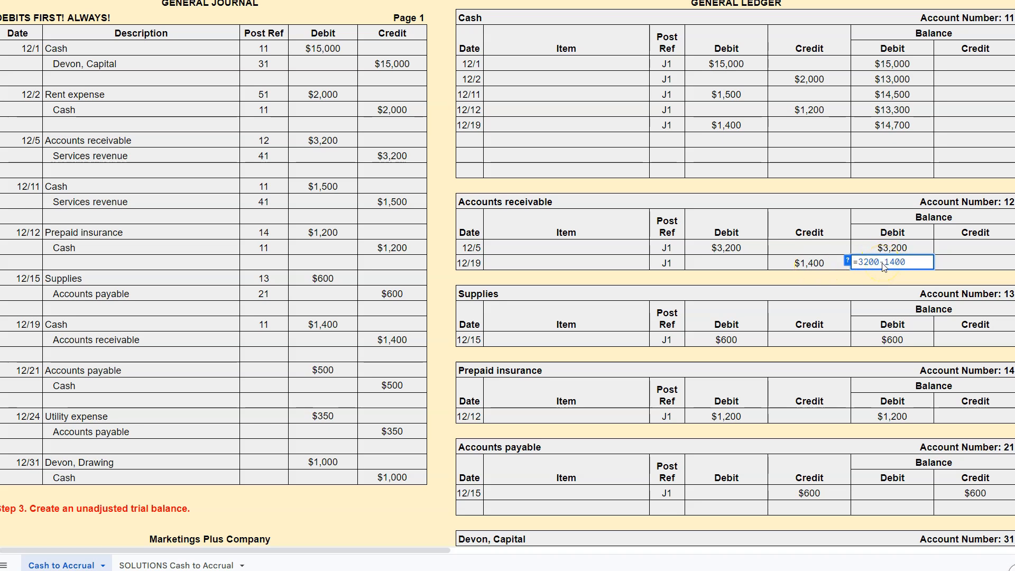
key(Return)
click(881, 264)
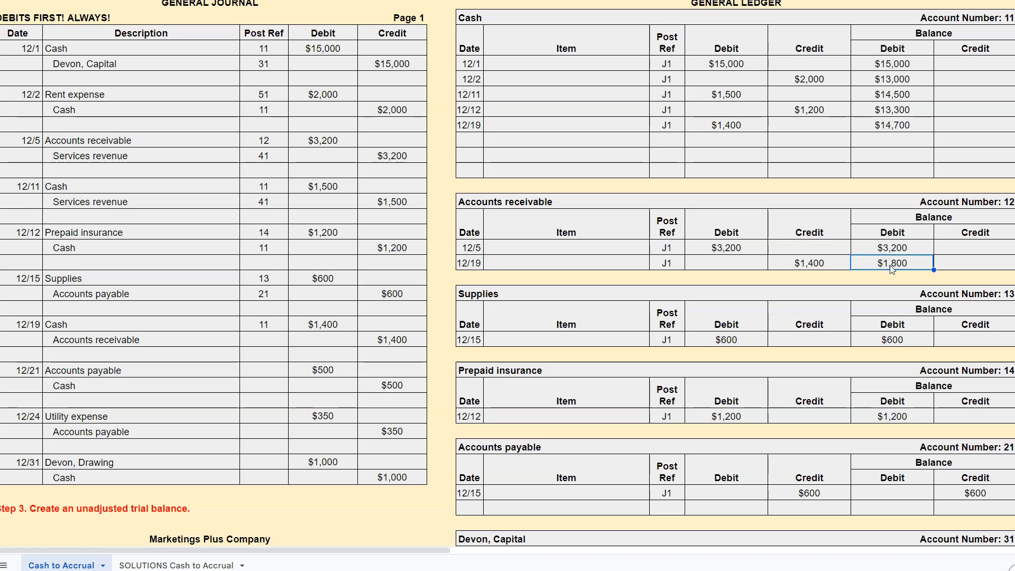
Enter post reference 12 on the 12/19 Accounts receivable line of the General Journal
click(263, 339)
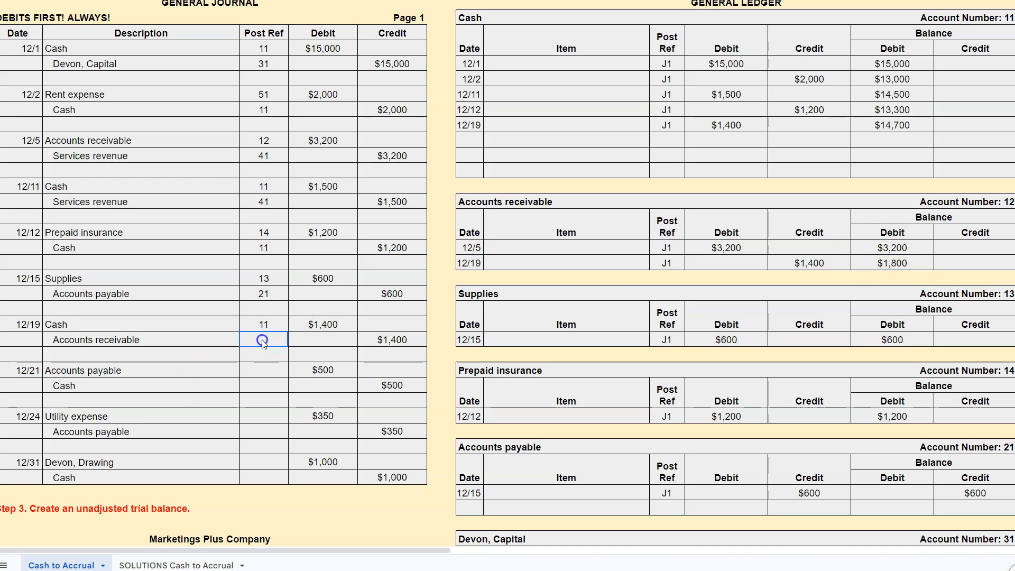
text(12)
key(Return)
Enter the date 12/21 and post reference J1 in the second row of the Accounts payable ledger
click(268, 365)
click(106, 370)
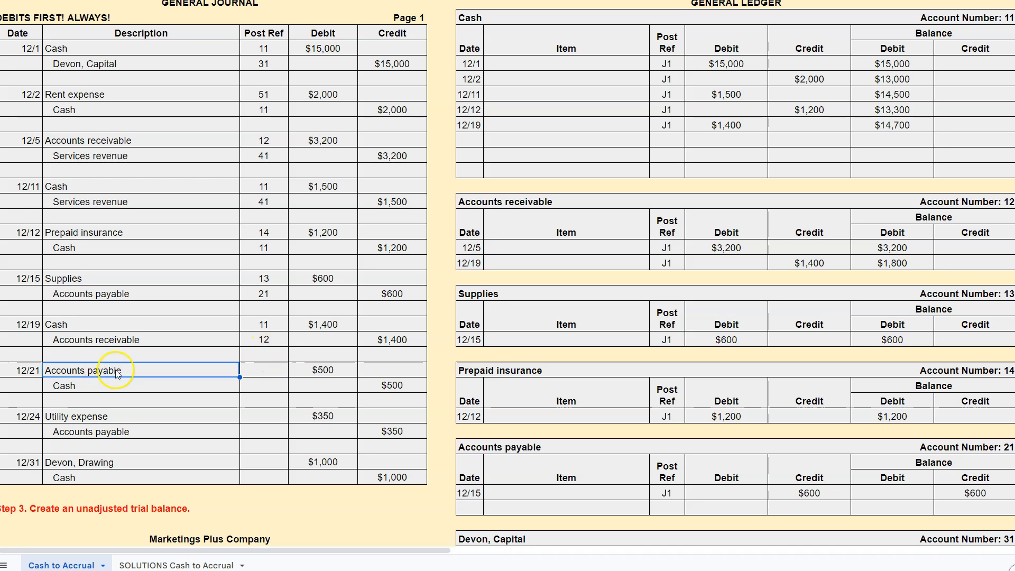
click(469, 507)
text(1)
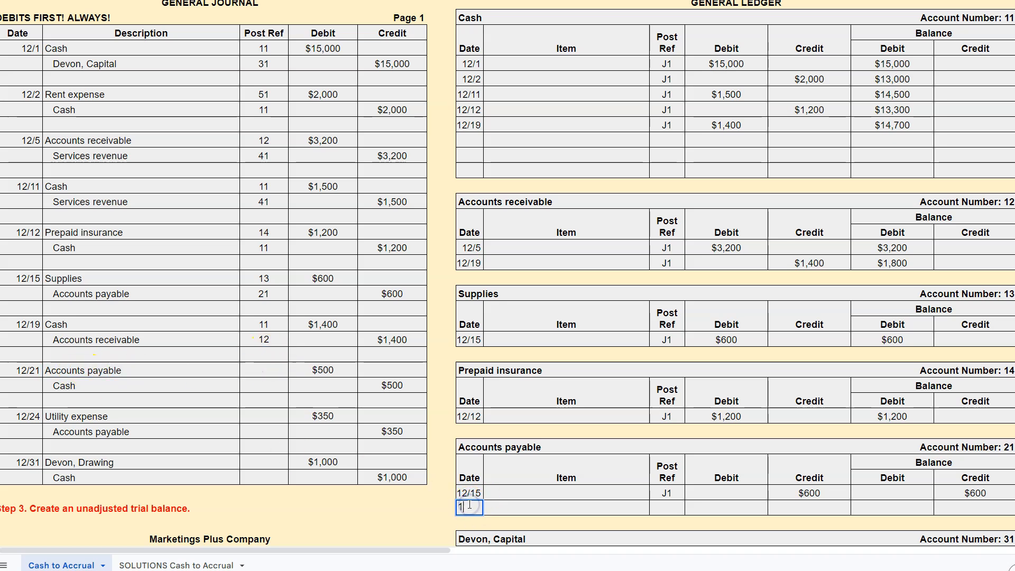
text(2/21)
key(Tab)
key(Tab)
text(J1)
key(Tab)
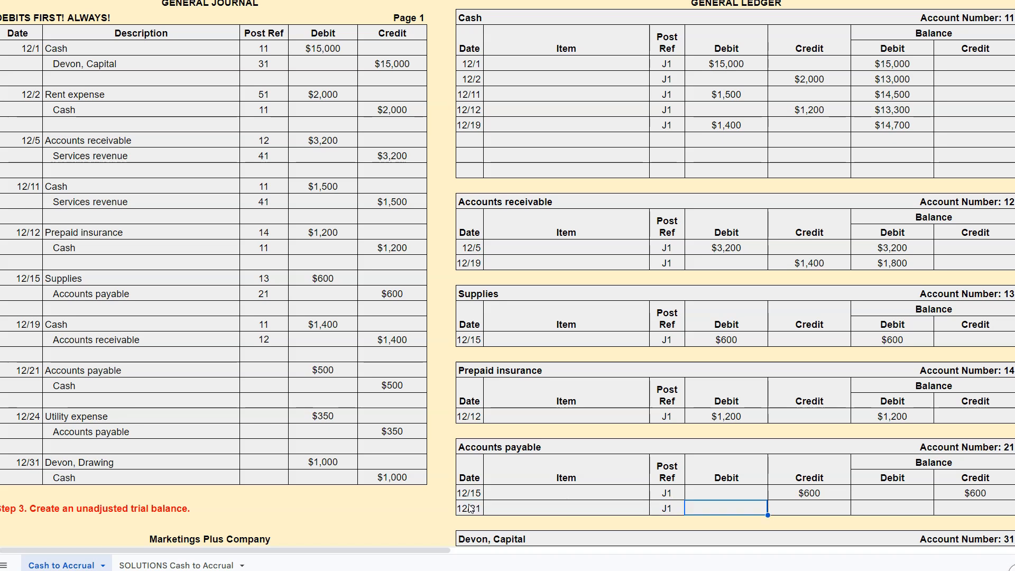
Post 500 as the 12/21 debit in the Accounts payable ledger and calculate its credit balance with =600-500
text(500)
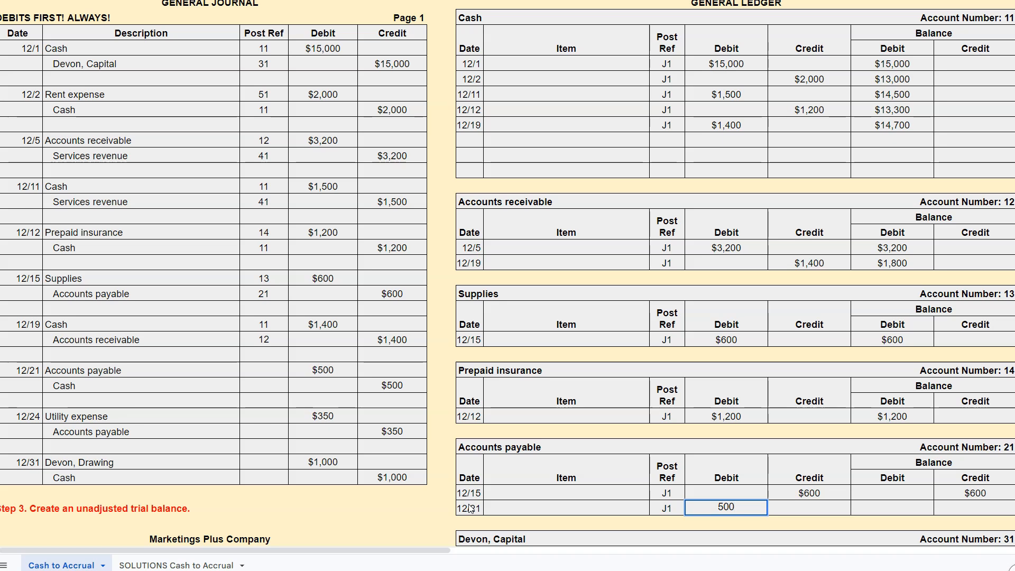
key(Tab)
key(Tab)
key(Tab)
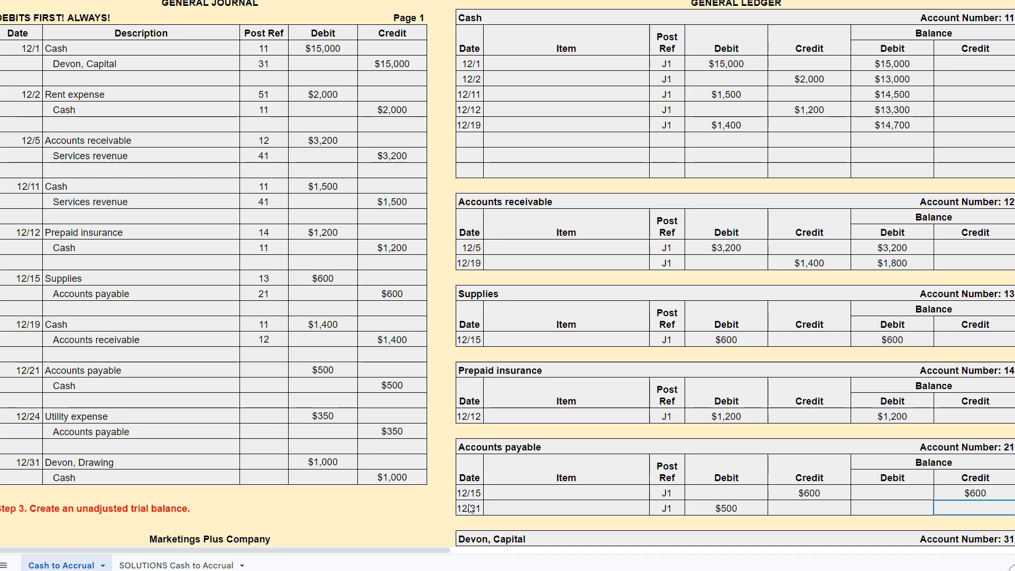
click(970, 509)
text(=)
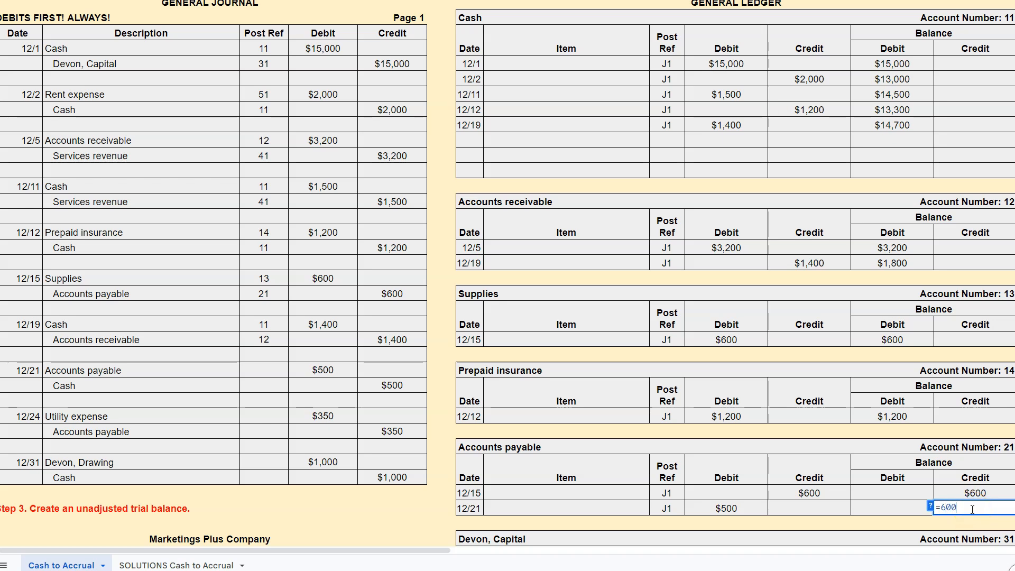
text(600-500)
key(Return)
click(976, 508)
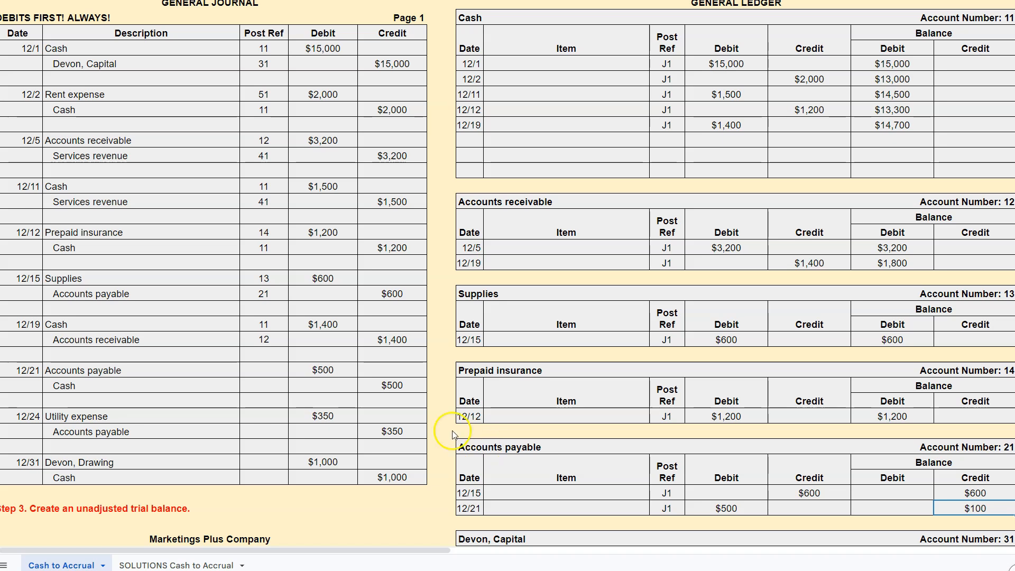
Enter post reference 21 on the 12/21 Accounts payable line of the General Journal
click(271, 361)
click(275, 370)
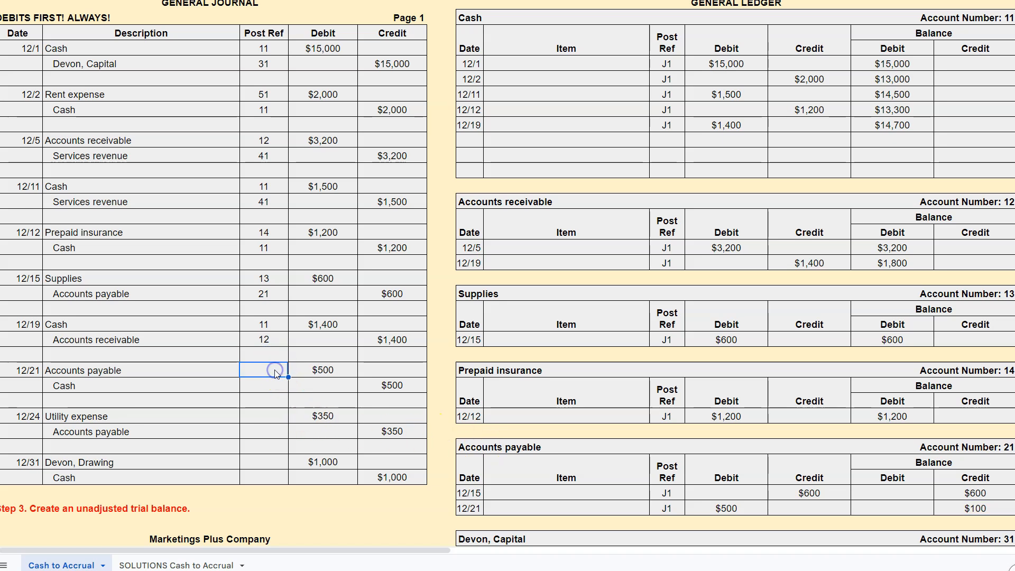
text(21)
key(Return)
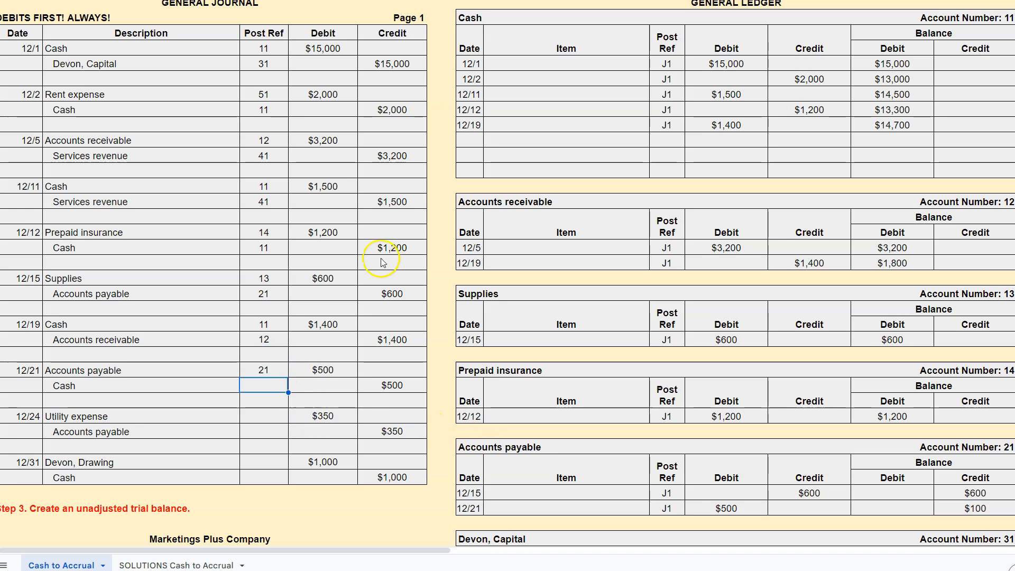
Enter the date 12/21 and post reference J1 in the row below 12/19 in the Cash ledger
click(466, 141)
text(12/21)
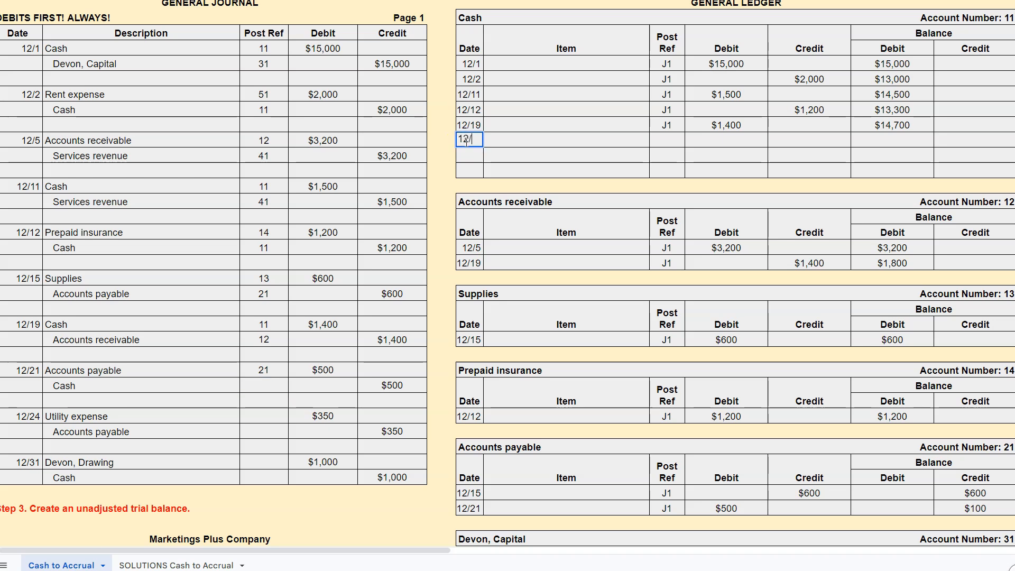
key(Tab)
key(Tab)
text(J1)
key(Tab)
key(Tab)
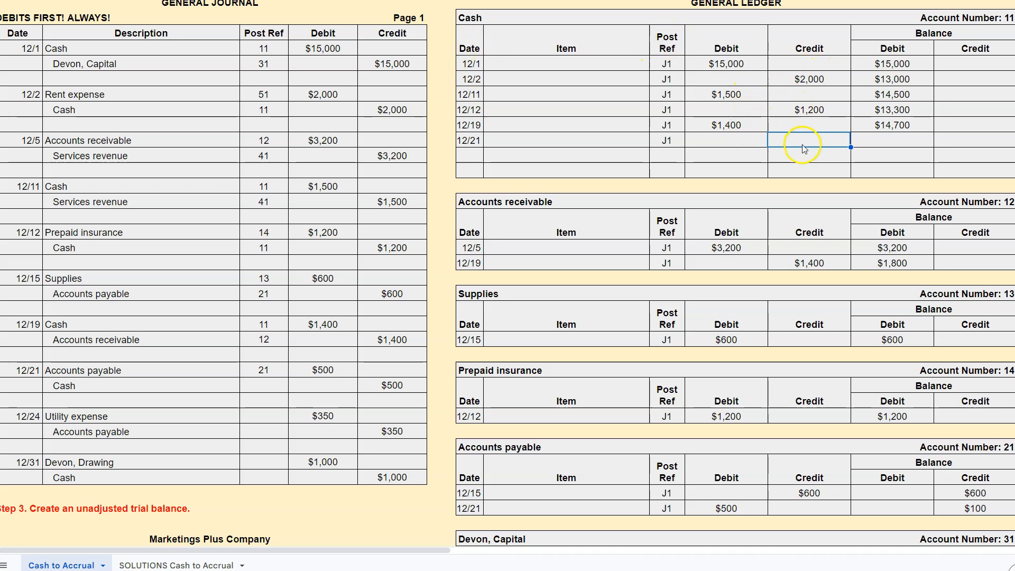
Post 500 as the 12/21 credit in the Cash ledger and calculate its debit balance with =14700-500
text(500)
key(Tab)
text(=)
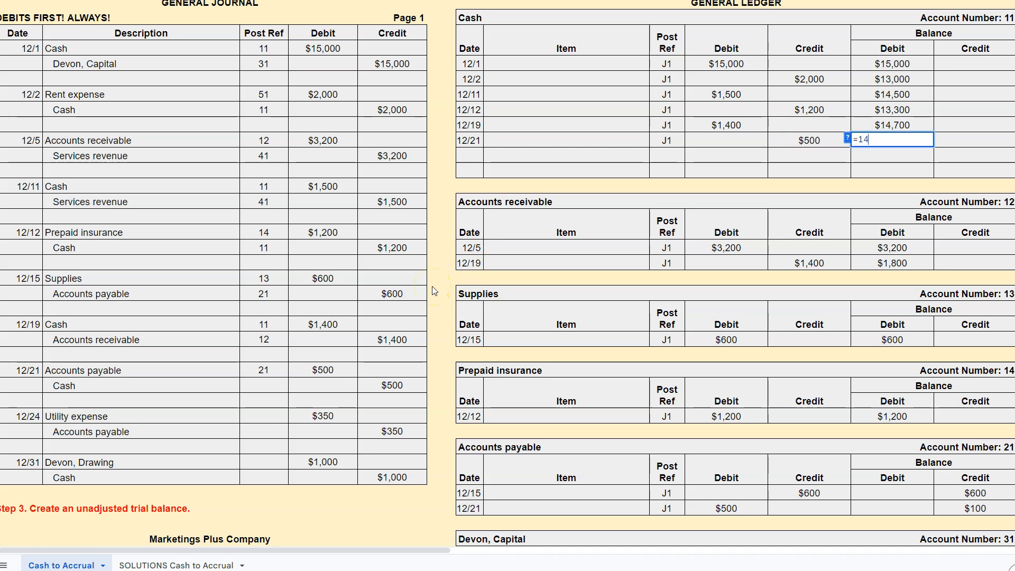
text(14700-500)
key(Return)
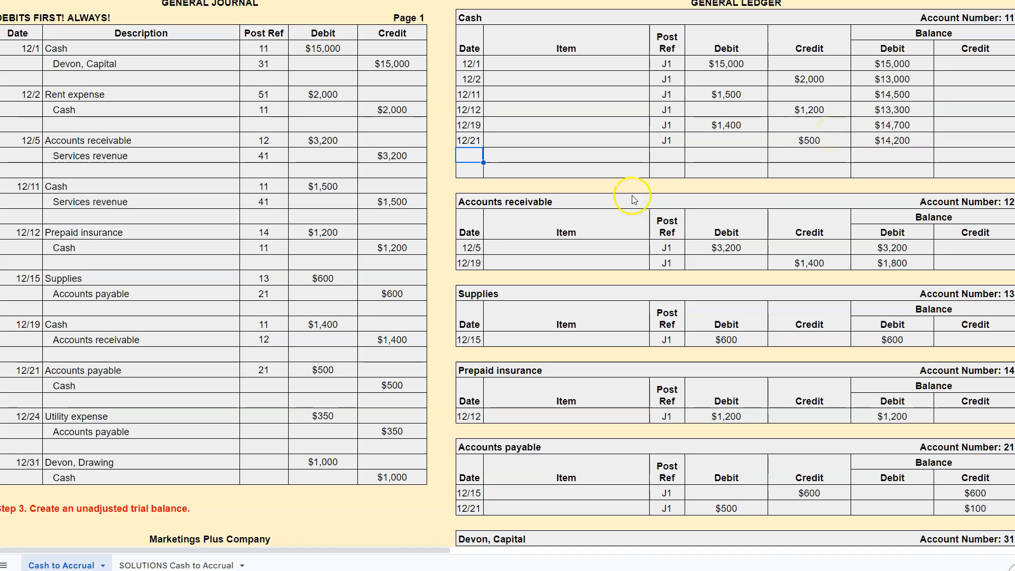
Enter post reference 11 on the 12/21 Cash line of the General Journal
click(267, 390)
text(11)
key(Return)
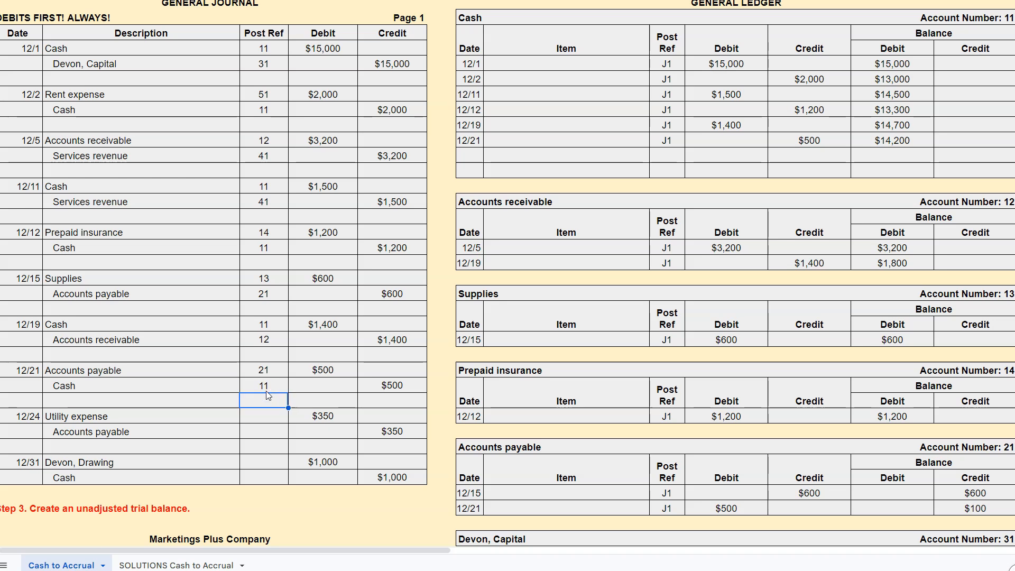
Enter the date 12/24 and post reference J1 in the first row of the Utilities expense ledger
click(267, 416)
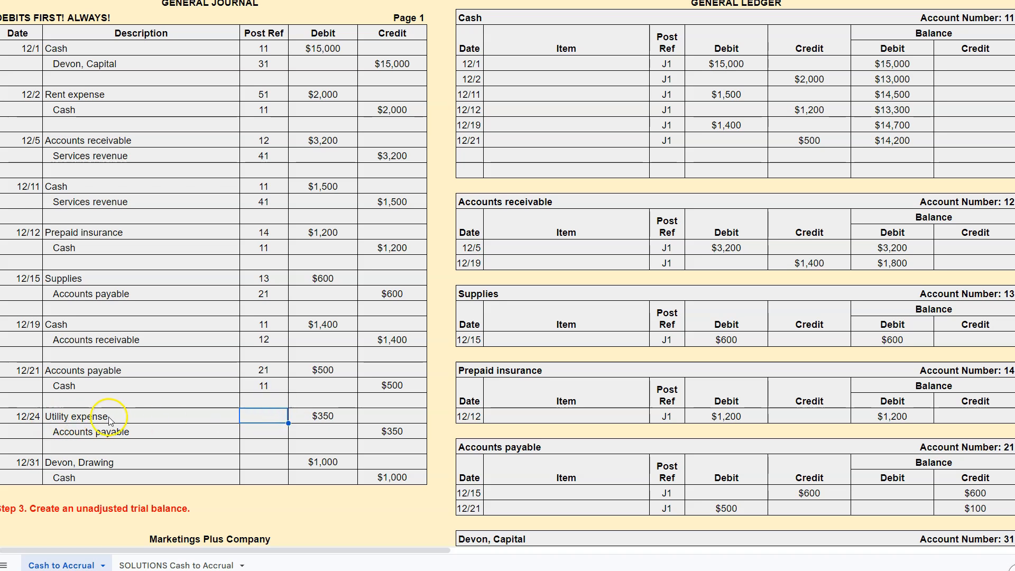
click(555, 391)
scroll(557, 390, down, 4)
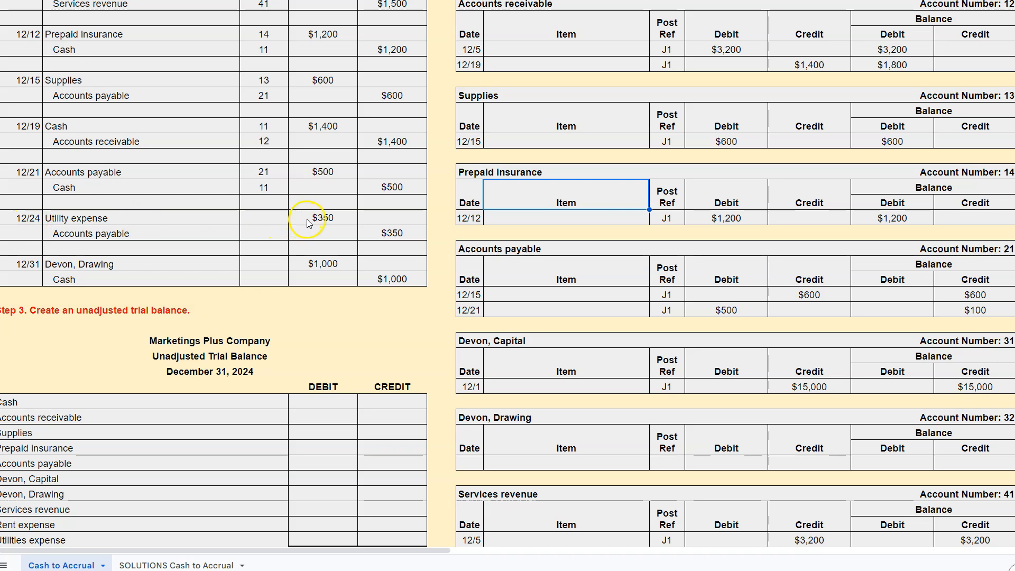
scroll(489, 286, down, 4)
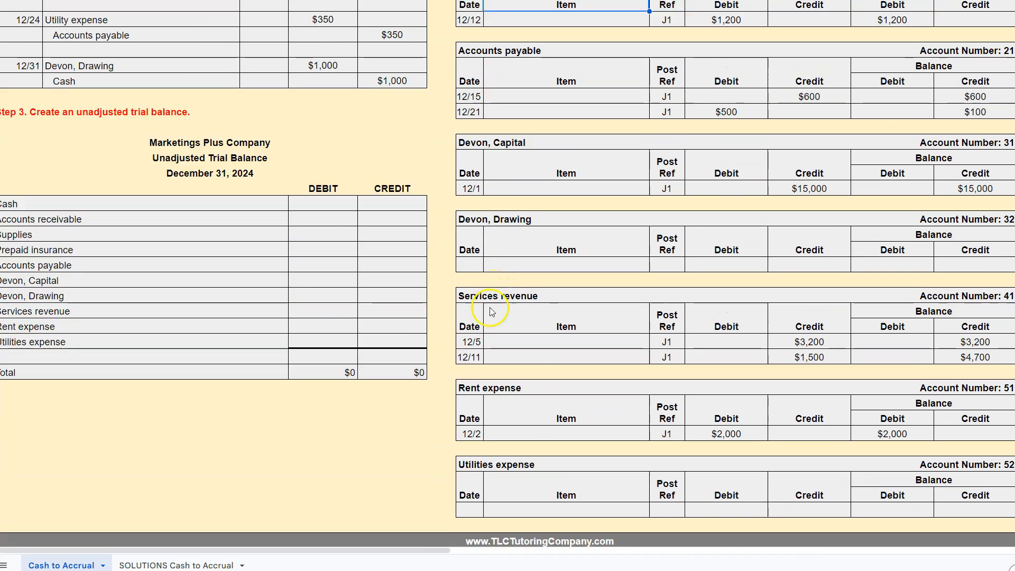
click(471, 513)
text(12/24)
key(Tab)
key(Tab)
text(J1)
Post 350 as the 12/24 debit in the Utilities expense ledger and enter 350 as its debit balance
key(Tab)
text(350)
key(Tab)
key(Tab)
text(350)
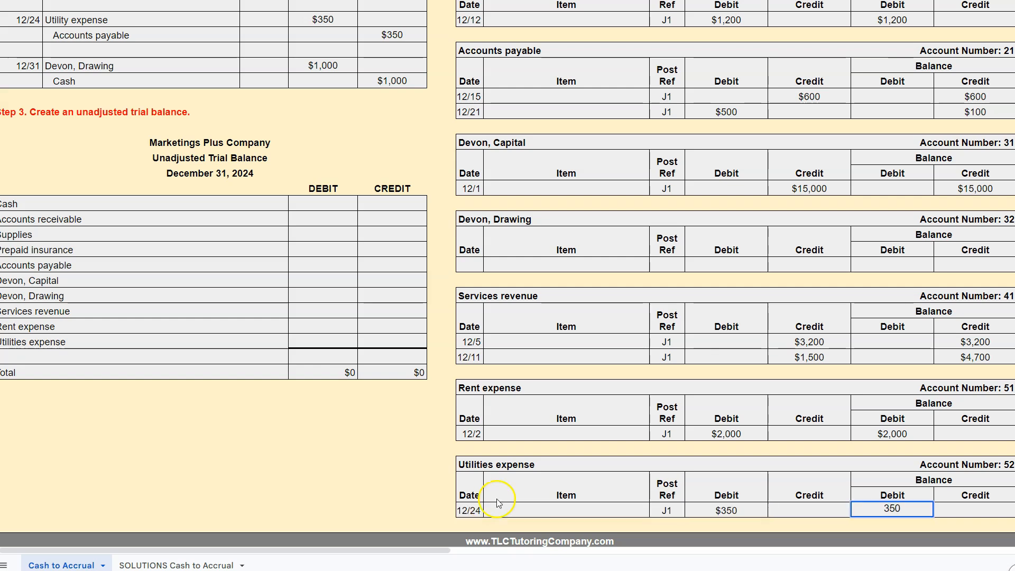
key(Return)
Enter post reference 52 on the 12/24 Utility expense line of the General Journal
click(270, 21)
text(52)
key(Return)
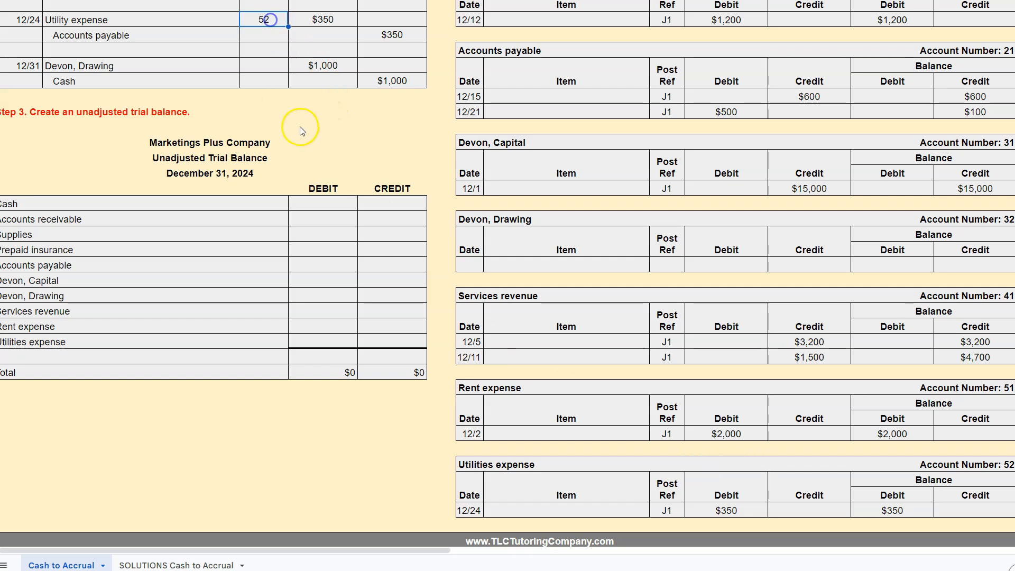
Add a blank row below the 12/21 line of the Accounts payable ledger
scroll(297, 129, up, 2)
click(496, 174)
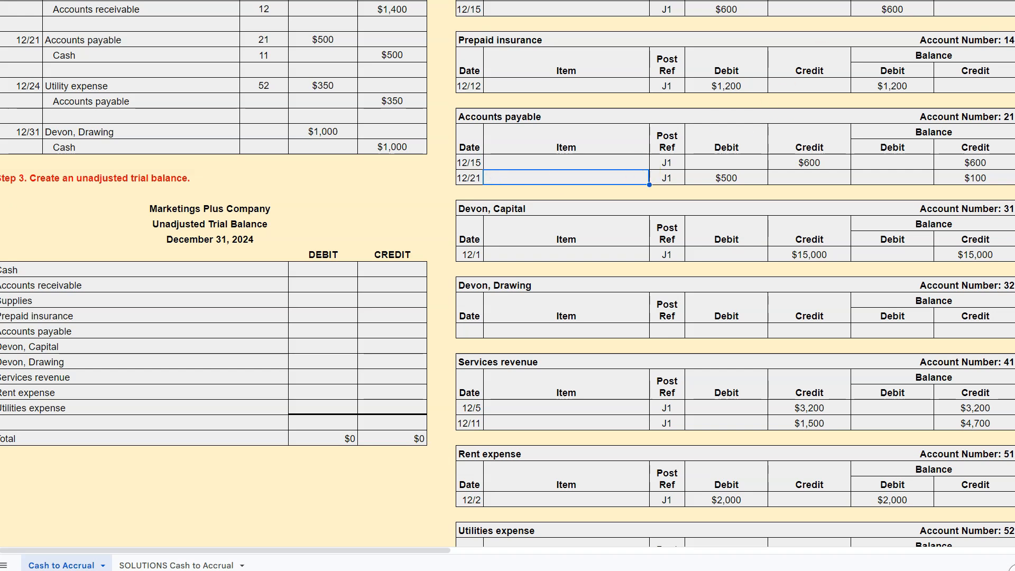
click(534, 186)
scroll(528, 194, up, 2)
drag(473, 244, 946, 246)
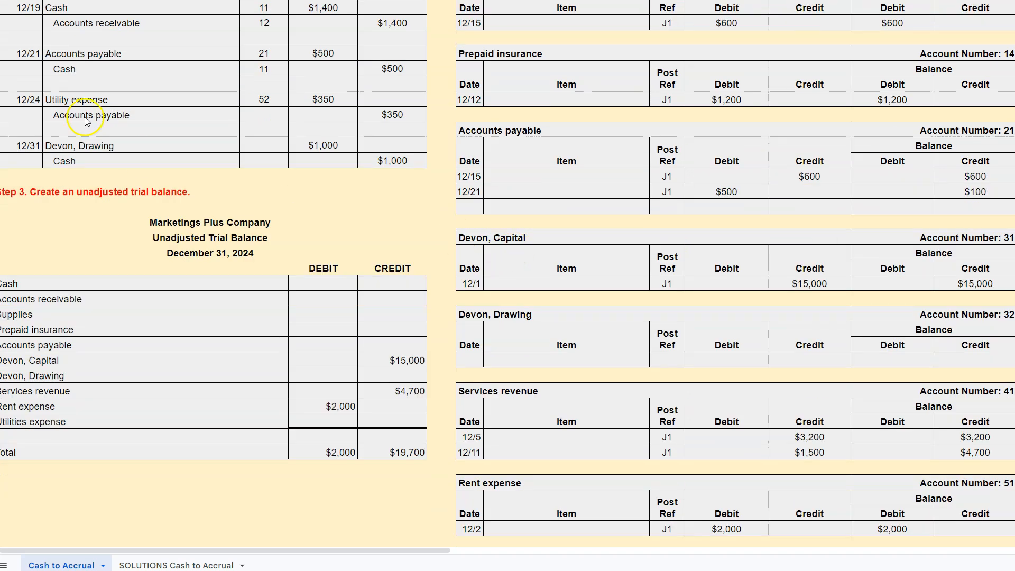
click(70, 84)
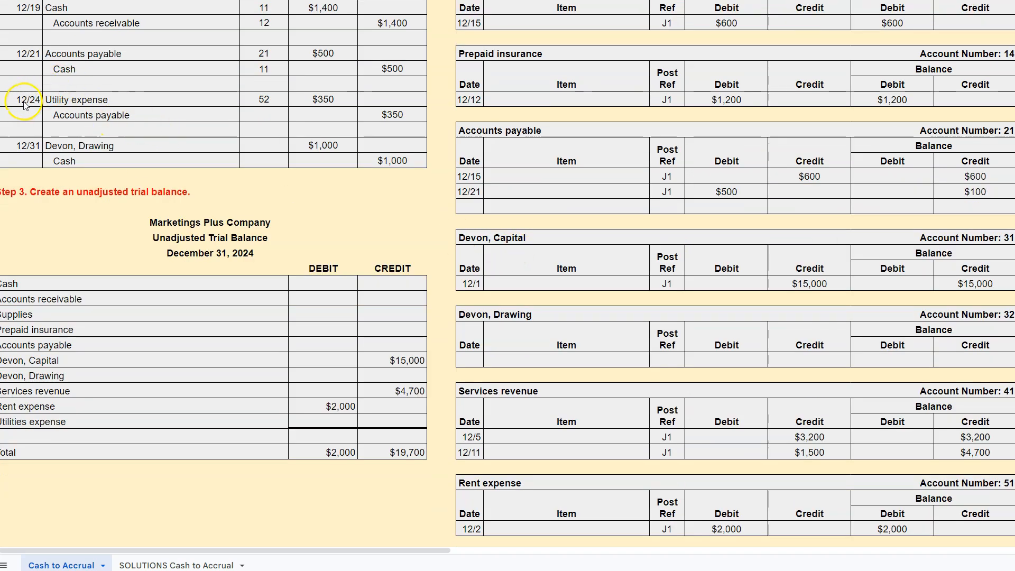
Enter the date 12/24 and post reference J1 in the blank row of the Accounts payable ledger
click(468, 206)
text(12/24)
key(Tab)
key(Tab)
text(J)
key(Tab)
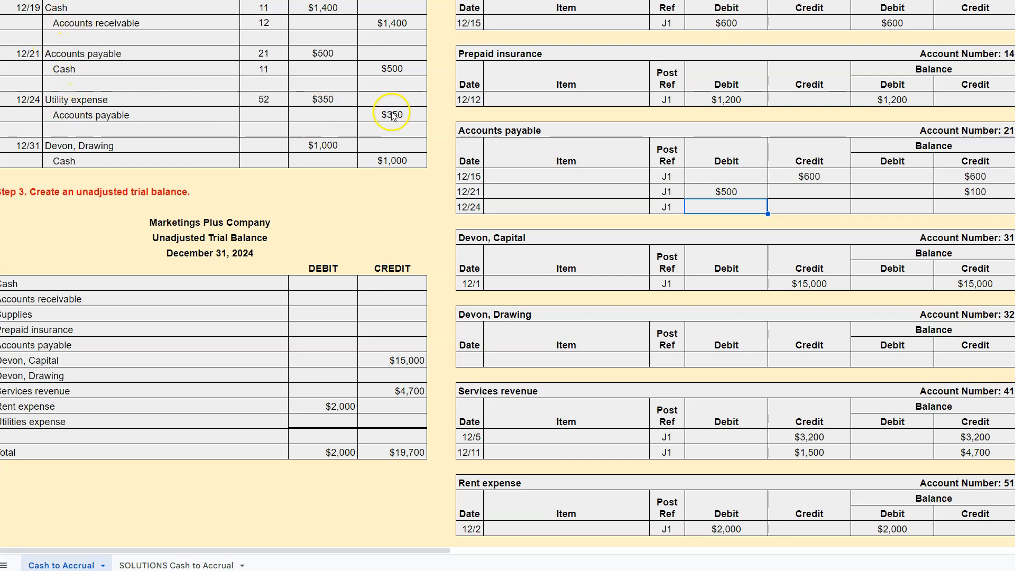
Post 350 as the 12/24 credit in the Accounts payable ledger and calculate its credit balance as 100 plus 350
key(Tab)
text(350)
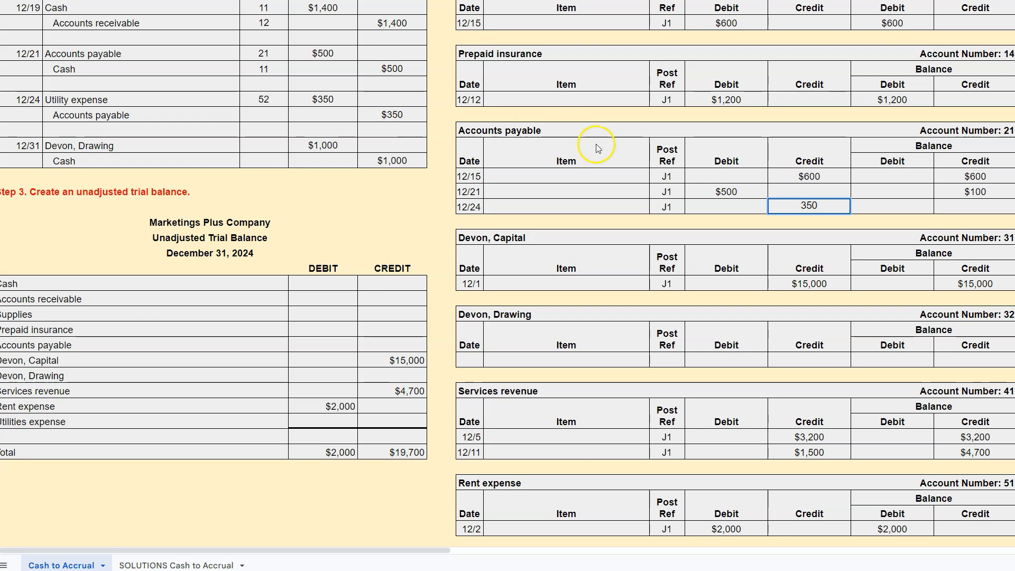
click(979, 208)
text(=100)
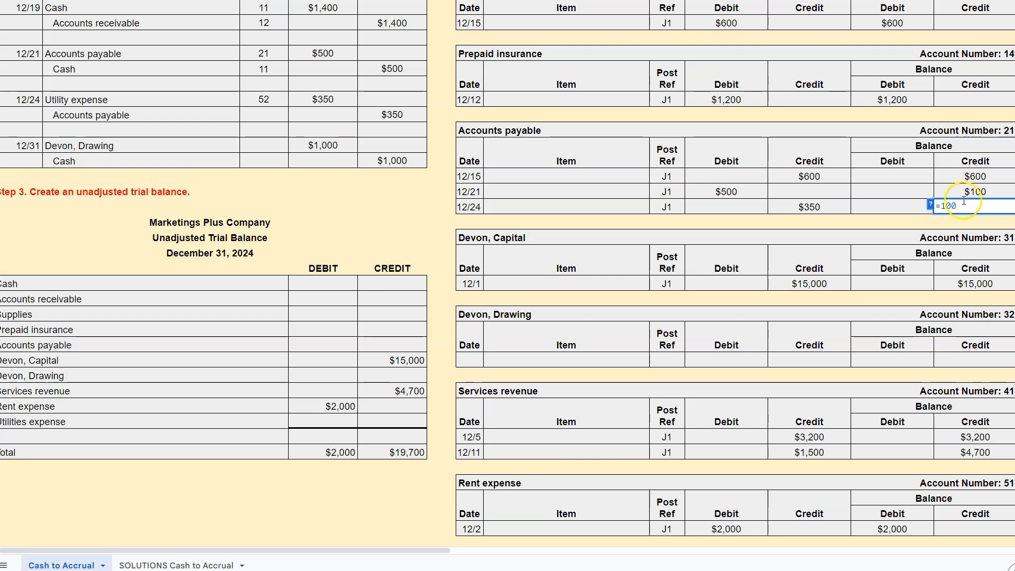
click(967, 194)
click(812, 209)
key(Return)
click(951, 205)
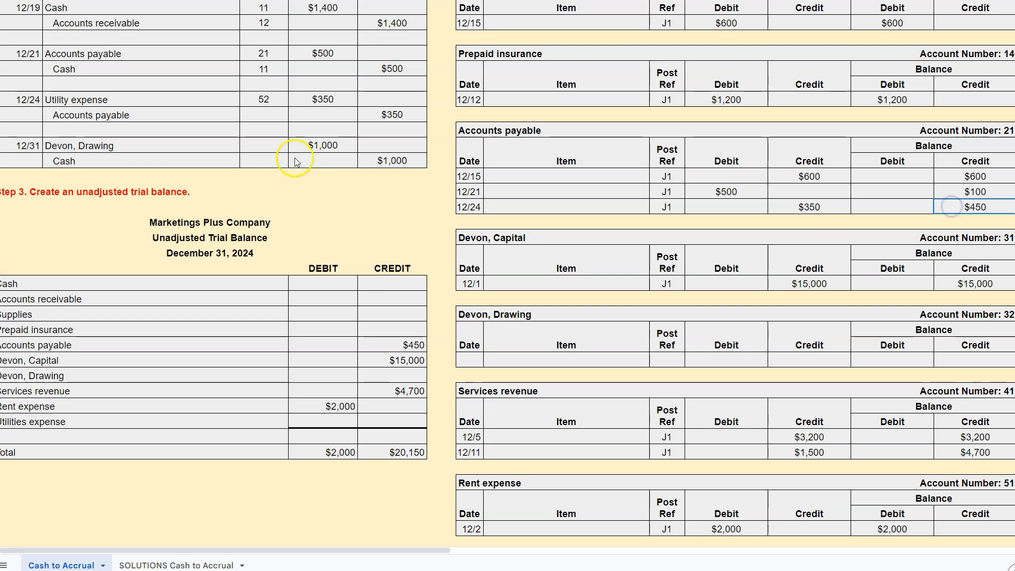
Enter post reference 21 on the 12/24 Accounts payable line of the General Journal
click(267, 115)
text(21)
key(Return)
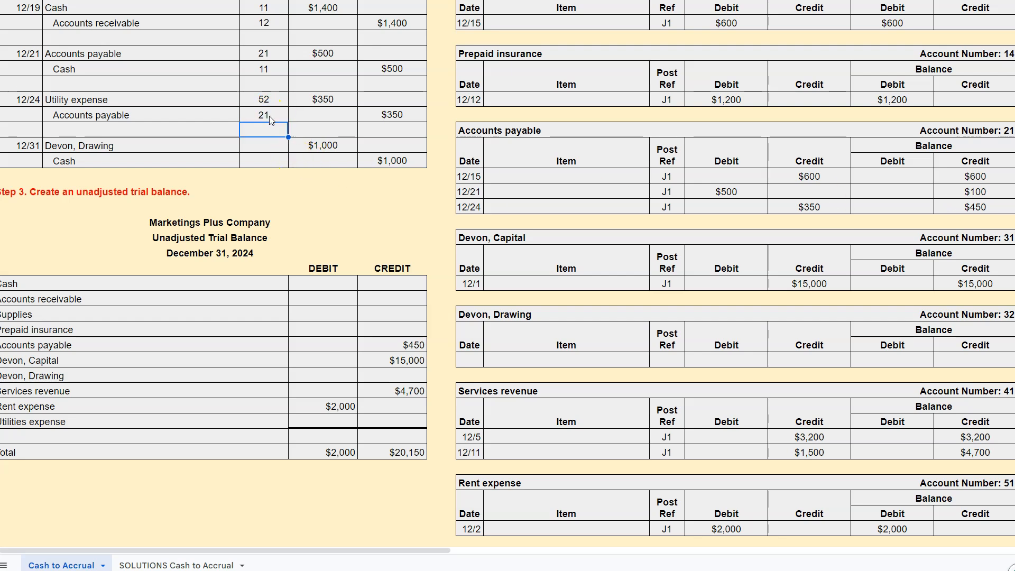
Enter the date 12/31 and post reference J1 in the first row of the owner's Drawing ledger
click(252, 146)
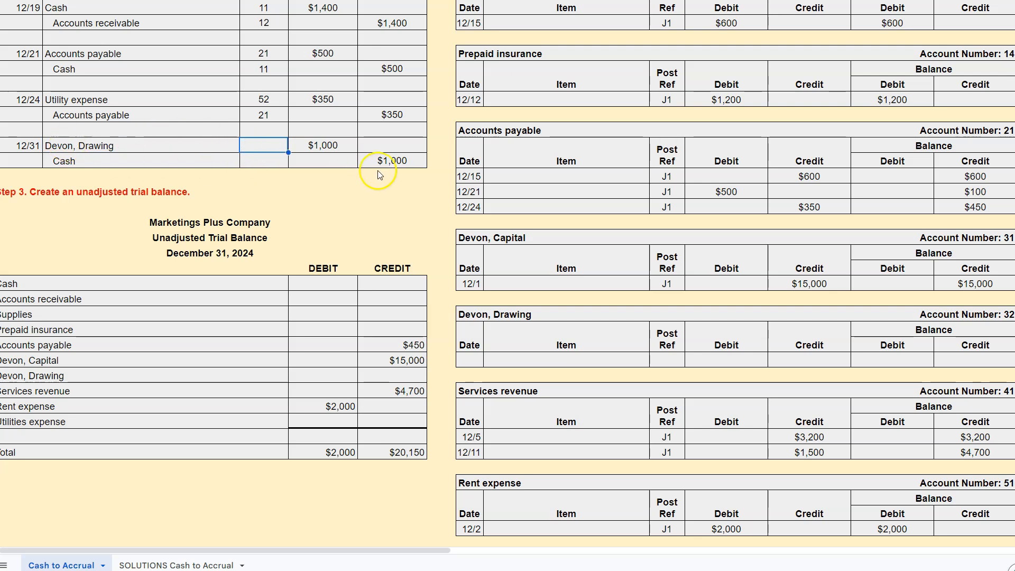
scroll(382, 176, down, 1)
click(466, 288)
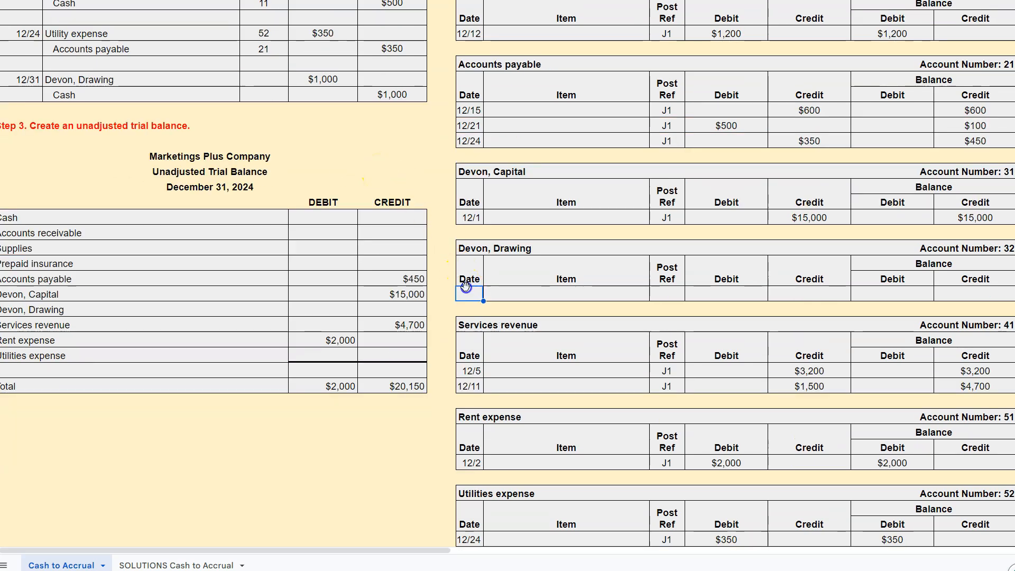
text(12/31)
key(Tab)
key(Tab)
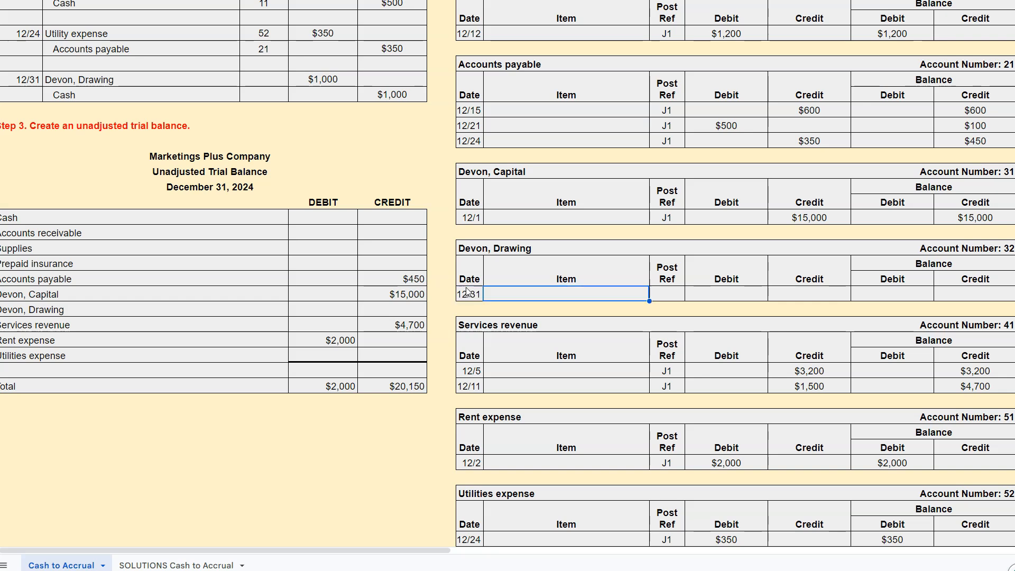
text(J1)
key(Tab)
Post 1,000 as the 12/31 debit in the owner's Drawing ledger and enter 1000 as its debit balance
text(1)
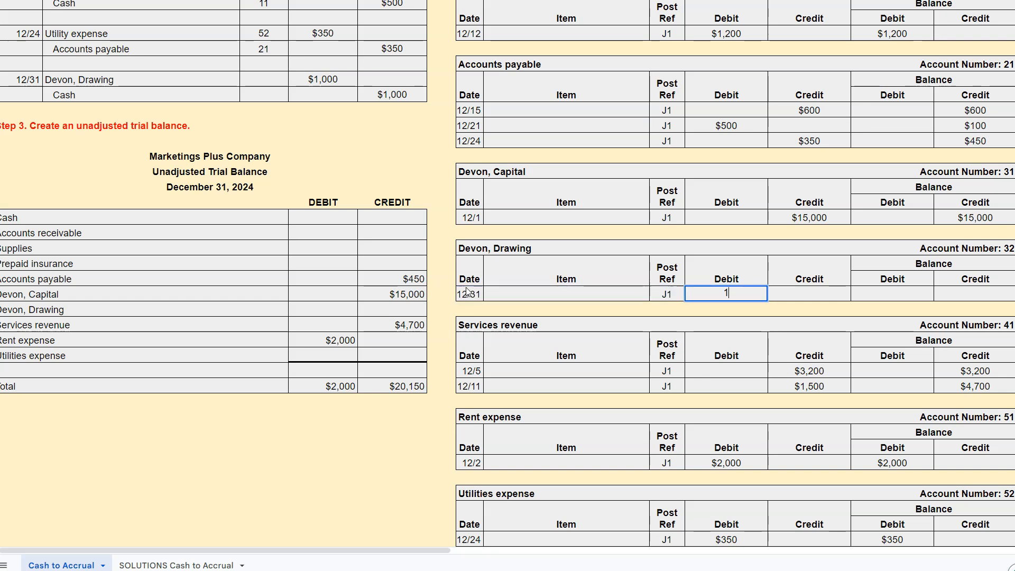
text(,000)
key(Tab)
key(Tab)
text(1000)
key(Return)
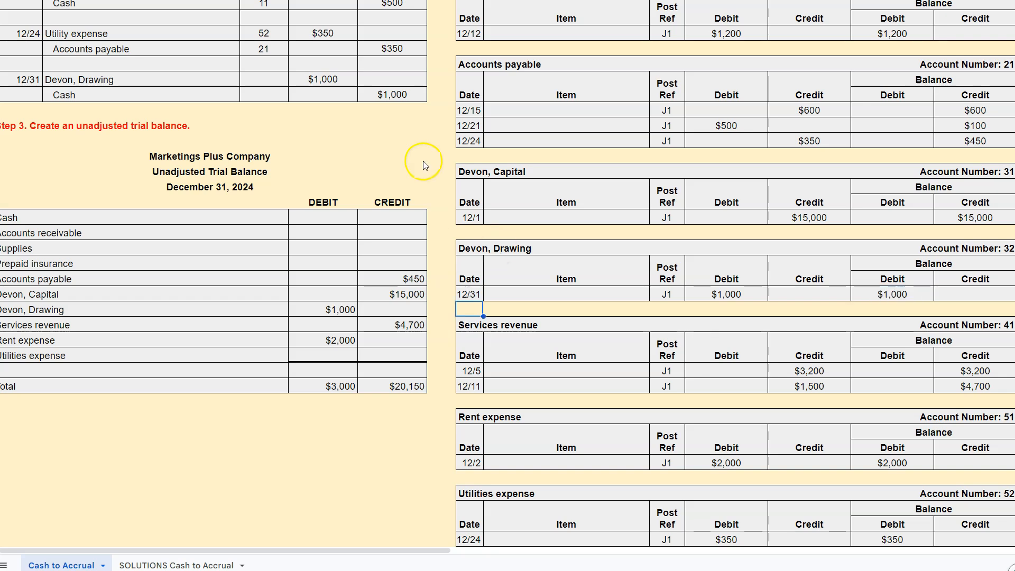
Enter the date 12/31 and post reference J1 in the row below 12/21 in the Cash ledger
click(102, 94)
scroll(268, 121, up, 5)
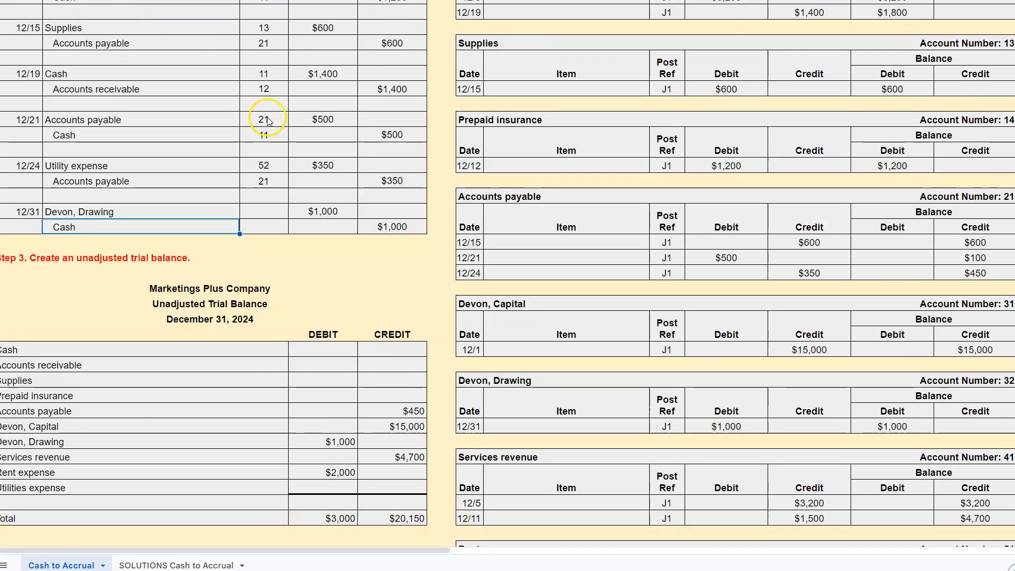
click(465, 36)
text(12/31)
key(Tab)
key(Tab)
text(J1)
key(Tab)
key(Tab)
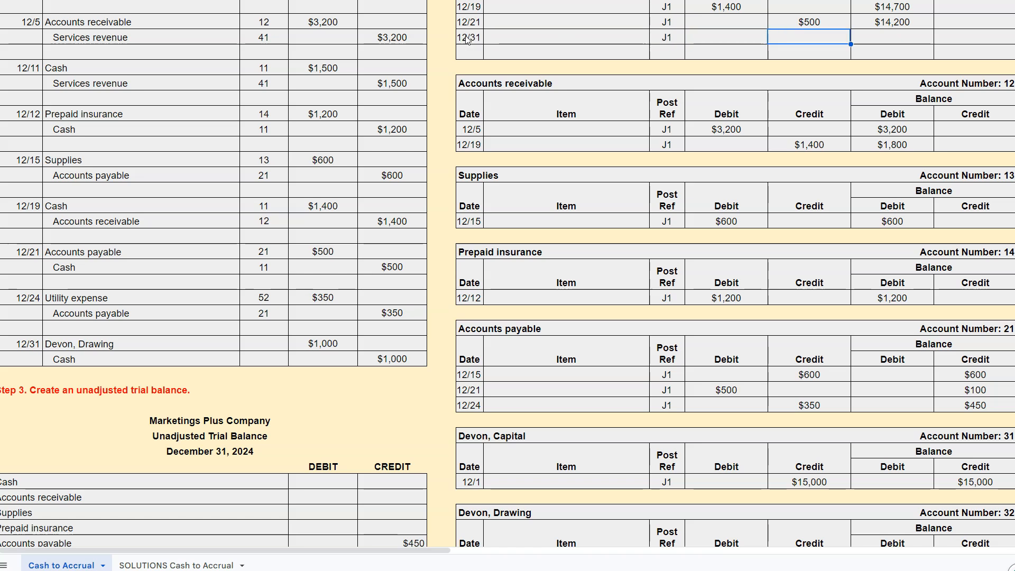
Enter post reference 32 on the 12/31 Drawing line of the General Journal
scroll(485, 47, up, 1)
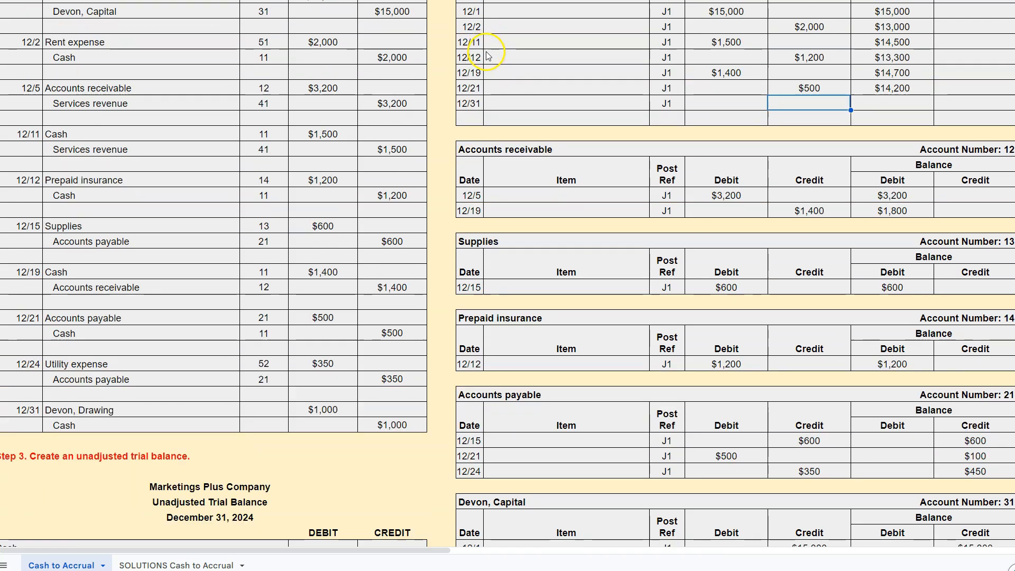
scroll(487, 57, up, 1)
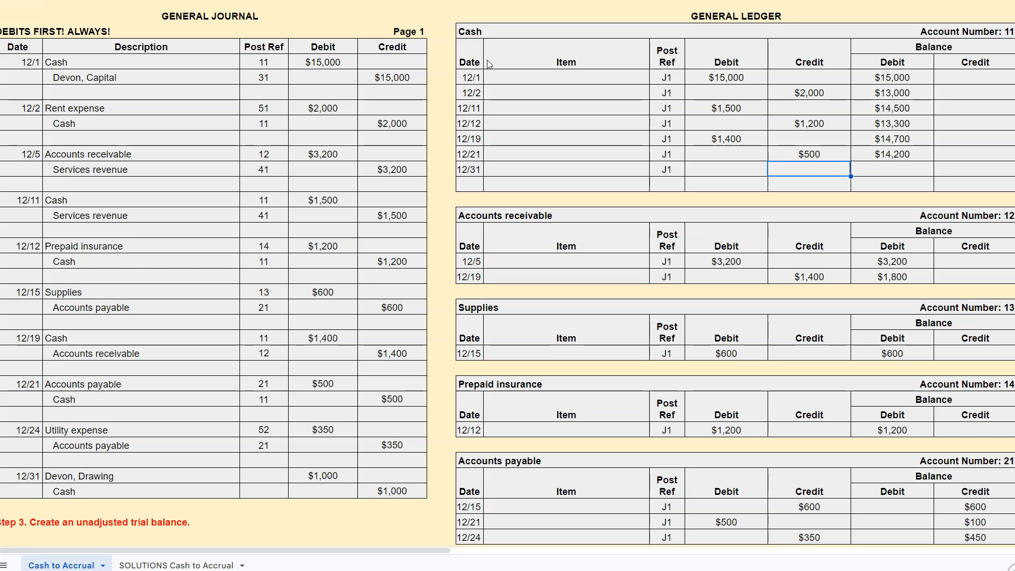
scroll(516, 198, down, 5)
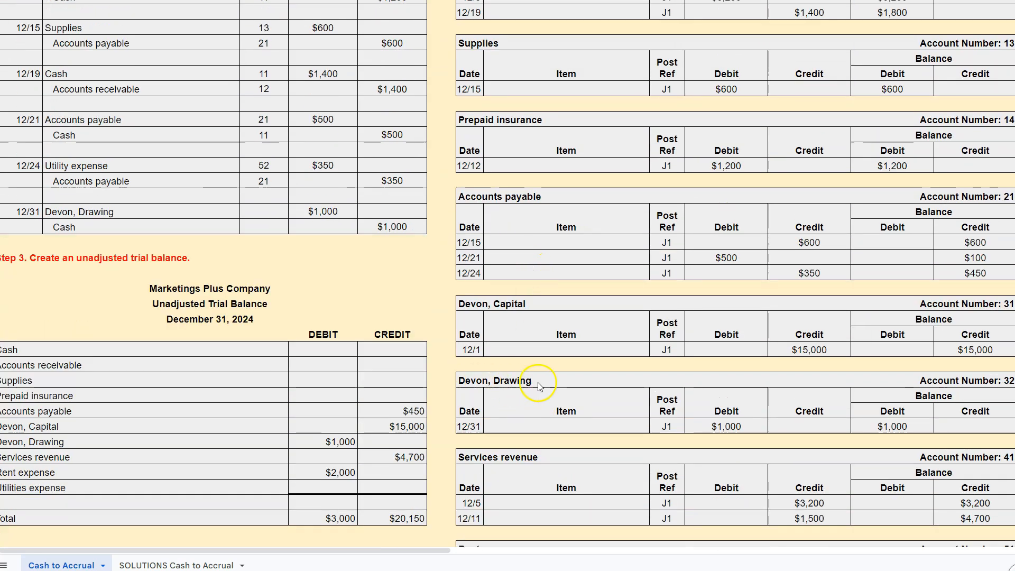
click(1003, 385)
click(270, 211)
text(32)
key(Return)
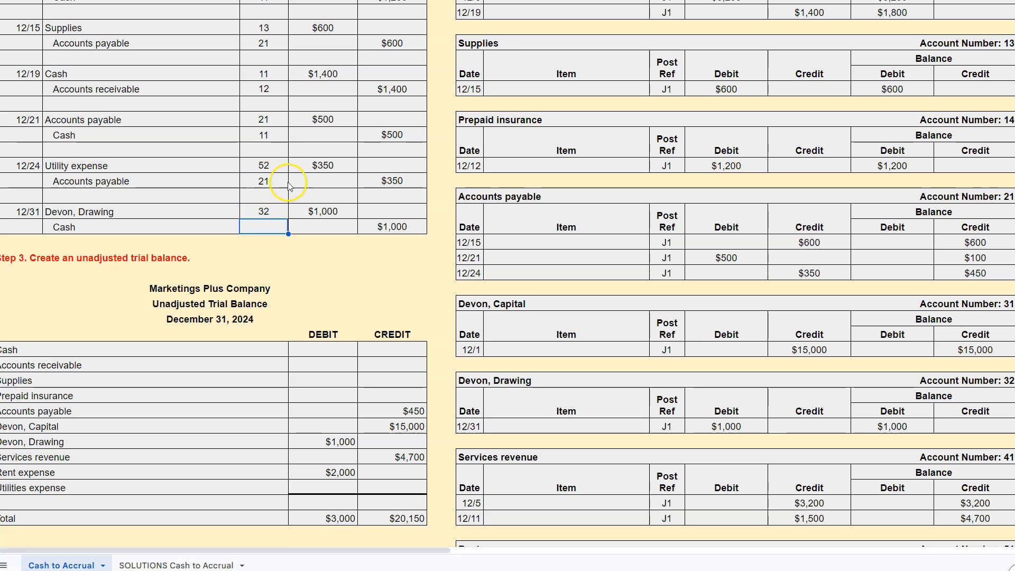
Post 1,000 as the 12/31 credit in the Cash ledger and calculate its debit balance with =14200-1000
scroll(288, 183, up, 5)
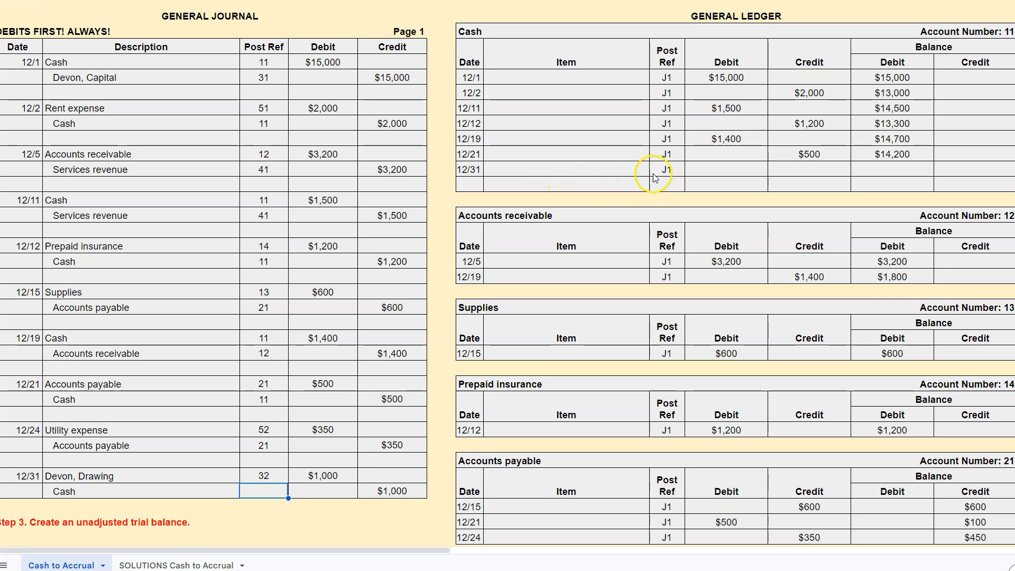
click(787, 174)
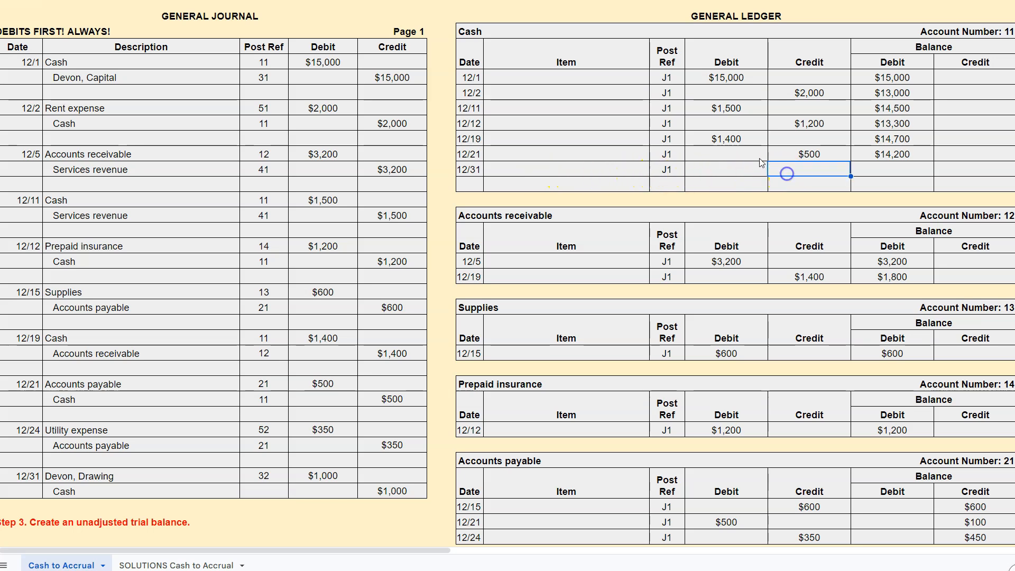
text(1,0)
text(000)
key(Tab)
text(=)
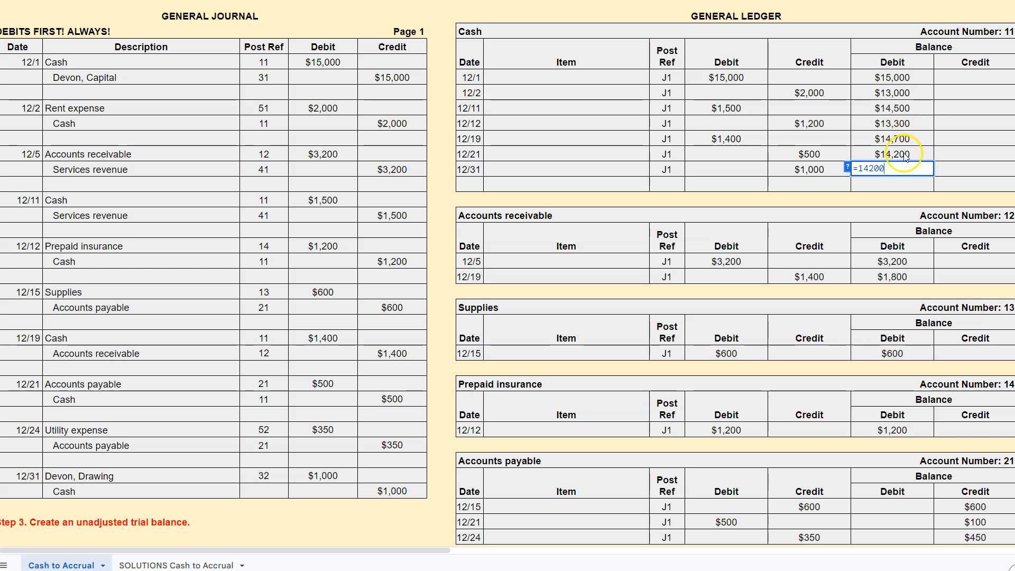
text(14200-1000)
key(Return)
click(888, 169)
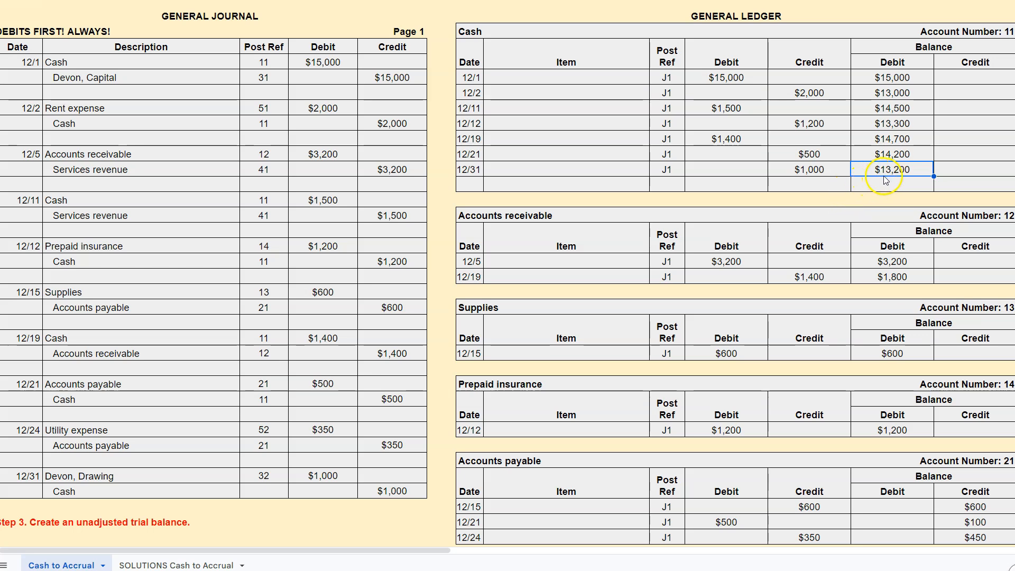
Enter post reference 11 on the 12/31 Cash line of the General Journal
click(269, 491)
text(11)
key(Return)
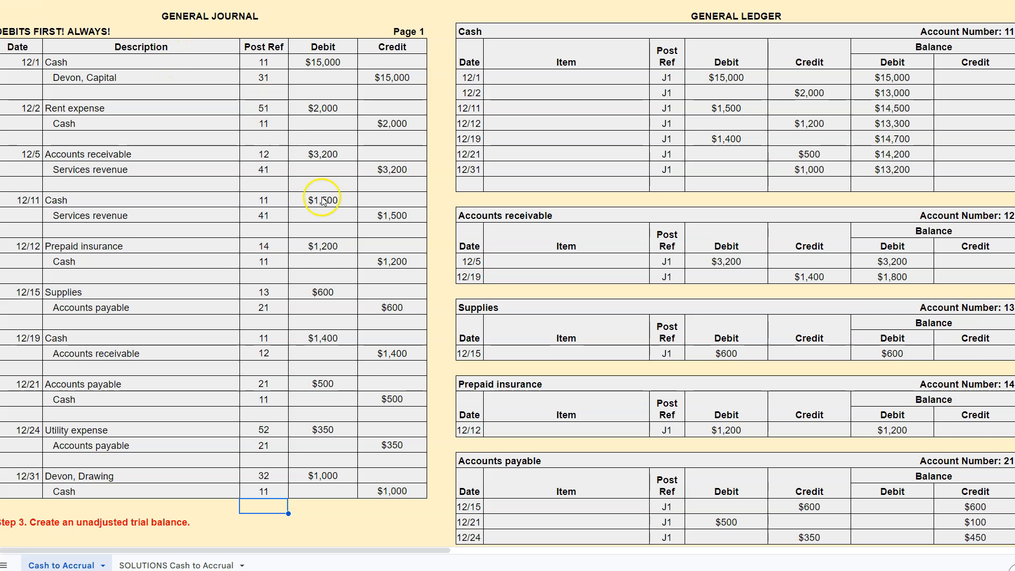
scroll(303, 317, down, 3)
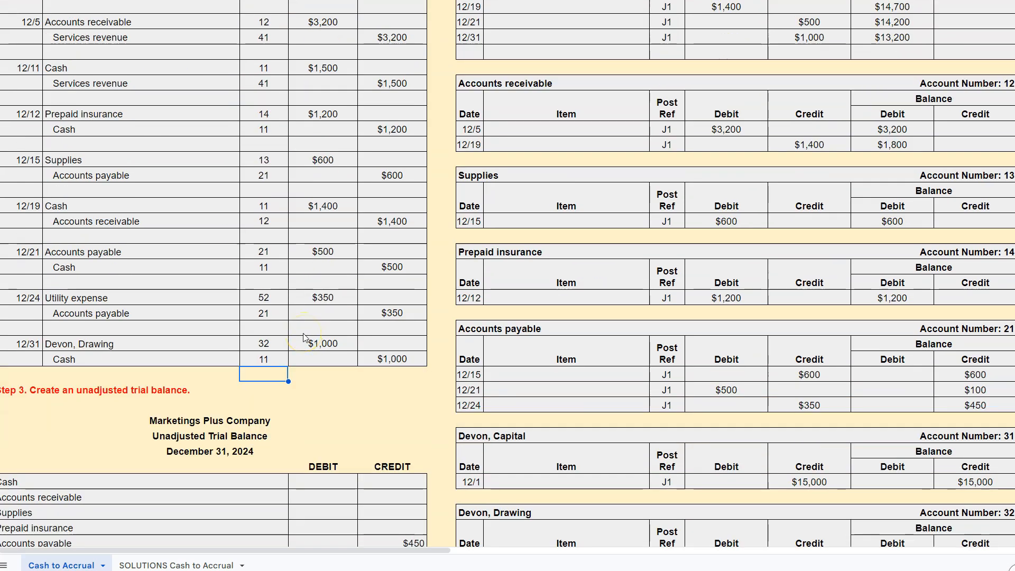
Clear the debit and credit amounts from Accounts payable through Rent expense in the unadjusted trial balance
scroll(312, 341, down, 3)
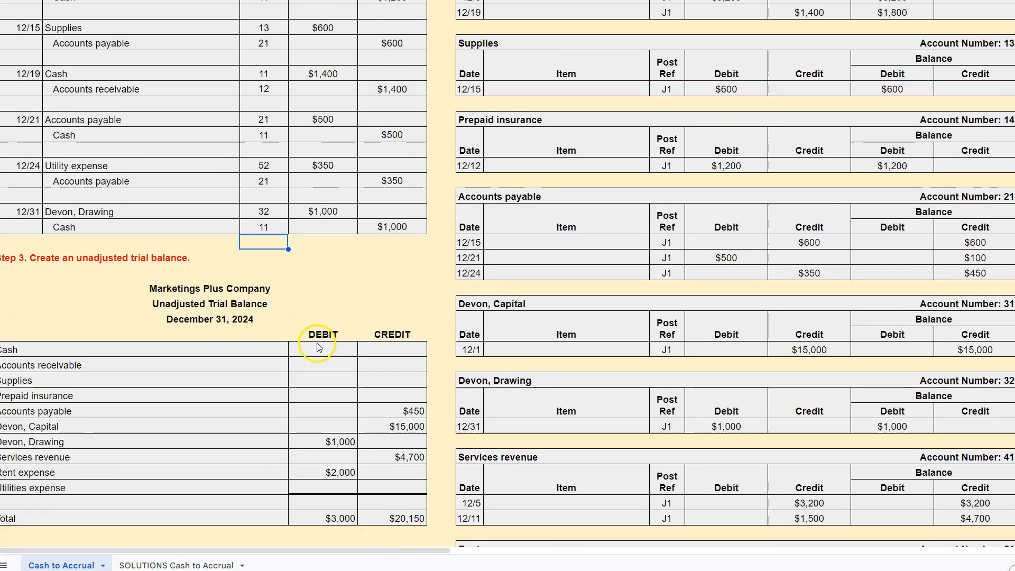
drag(341, 412, 376, 478)
key(Delete)
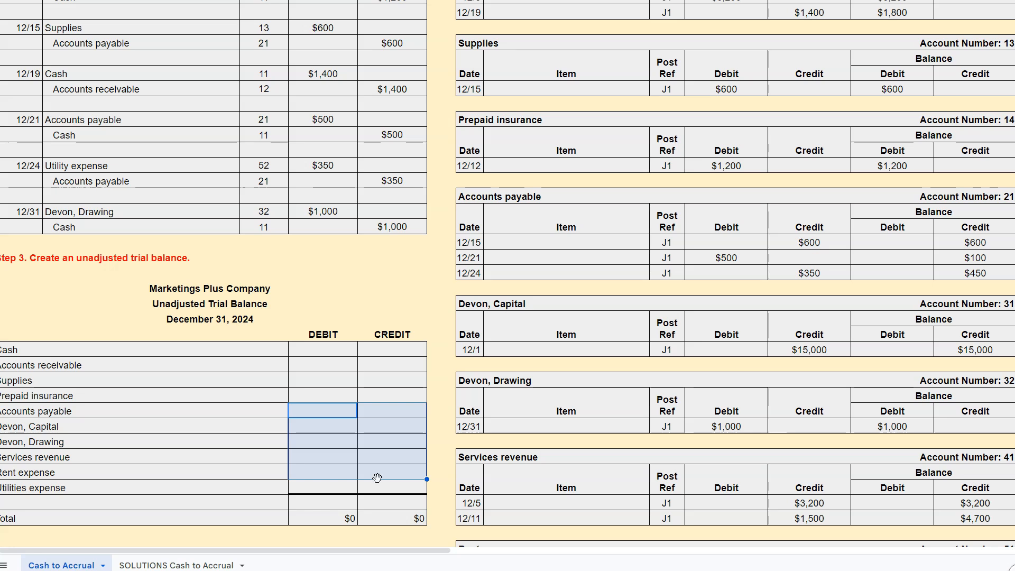
click(417, 441)
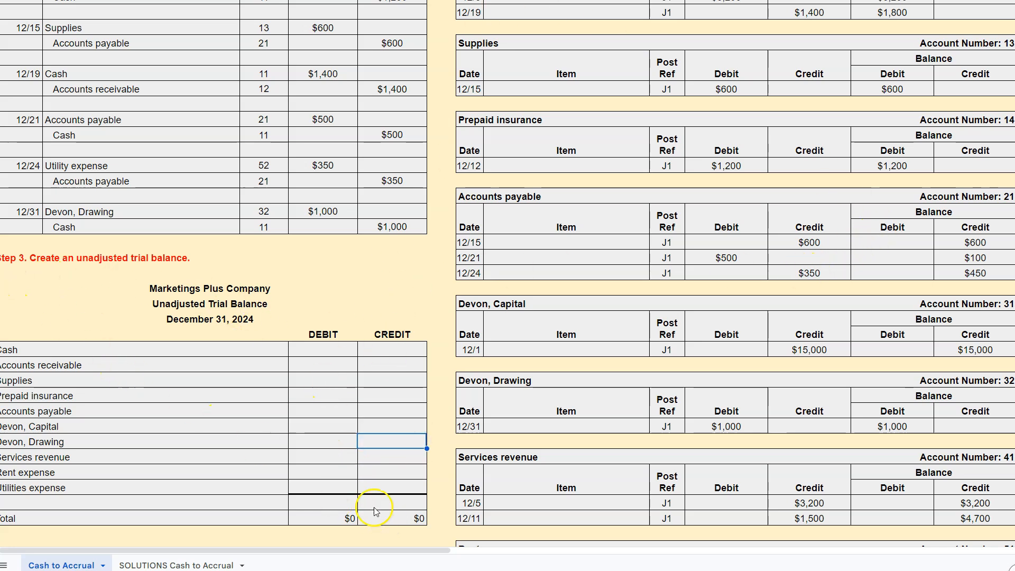
Check the Cash, Accounts receivable, Supplies and Prepaid insurance ledger balances against the normal side for assets in the ALCIE chart
click(79, 259)
scroll(682, 227, up, 5)
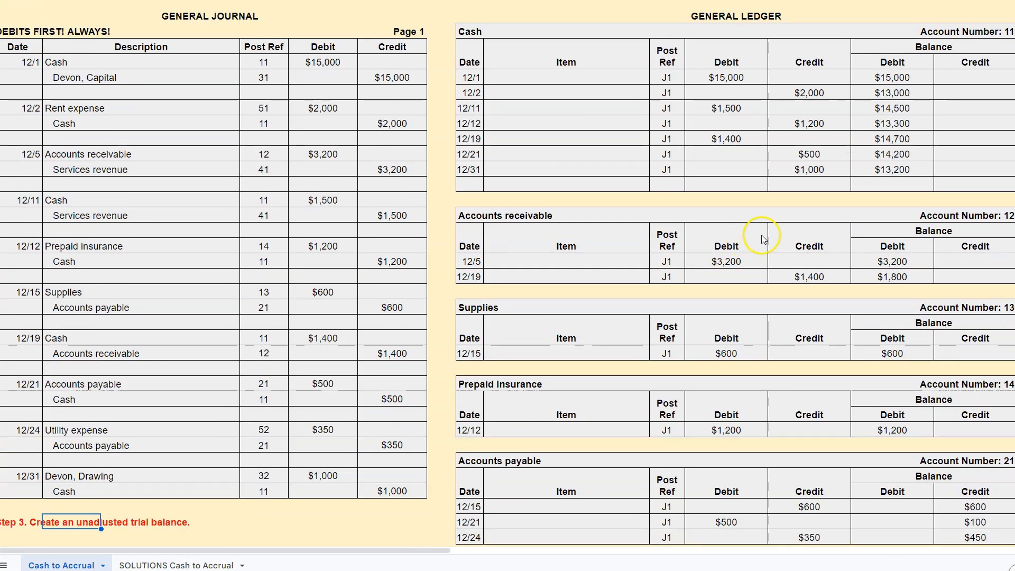
scroll(763, 239, up, 2)
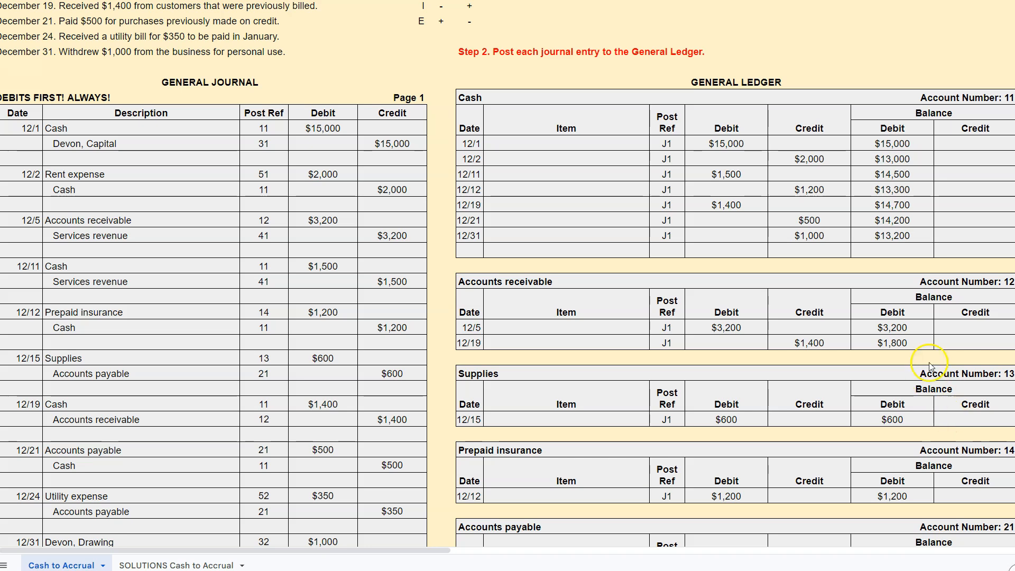
scroll(919, 354, up, 3)
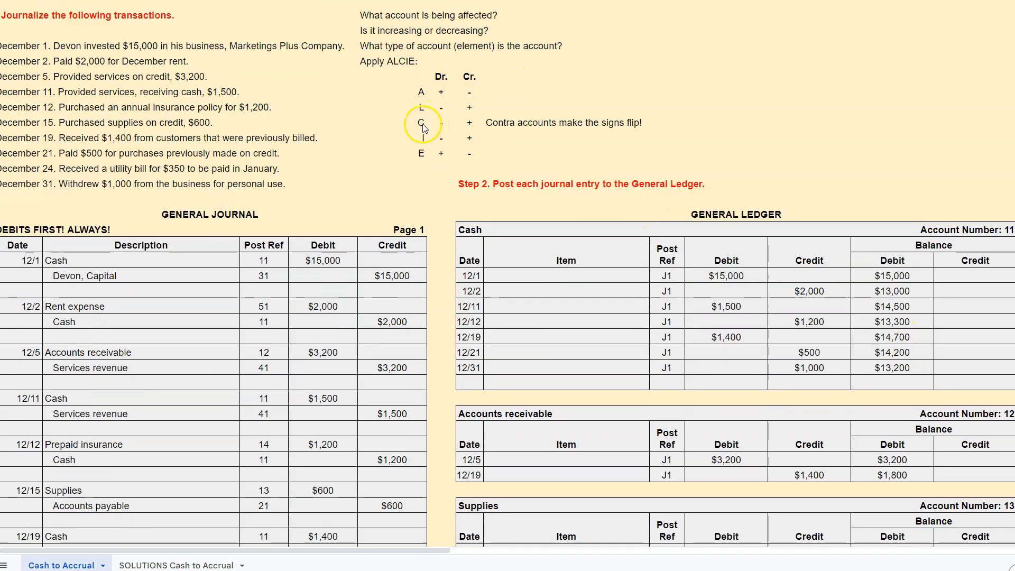
click(421, 92)
click(441, 94)
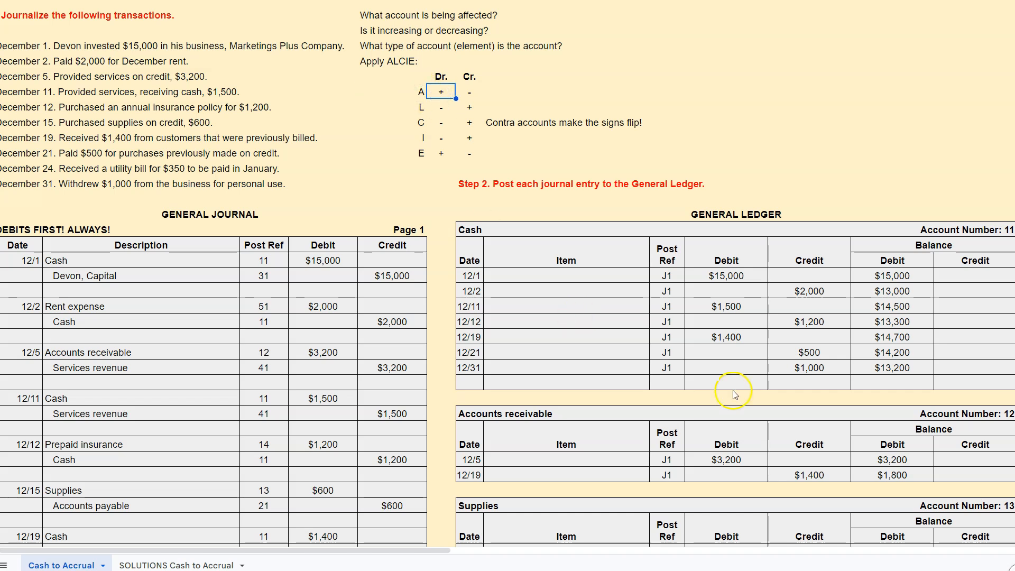
drag(888, 275, 886, 365)
scroll(890, 345, down, 5)
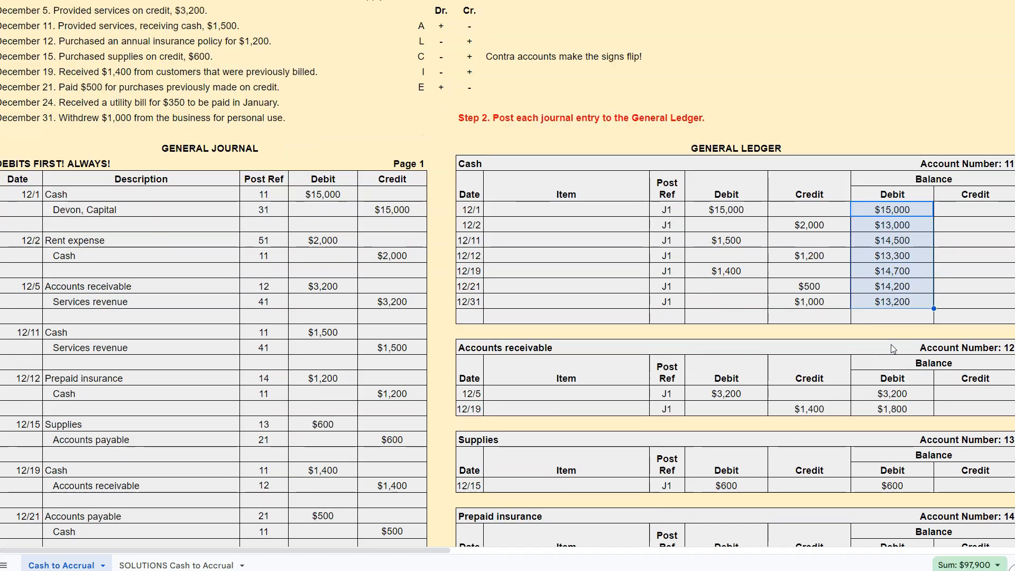
drag(892, 327, 891, 341)
scroll(891, 341, down, 3)
click(890, 344)
scroll(892, 347, down, 2)
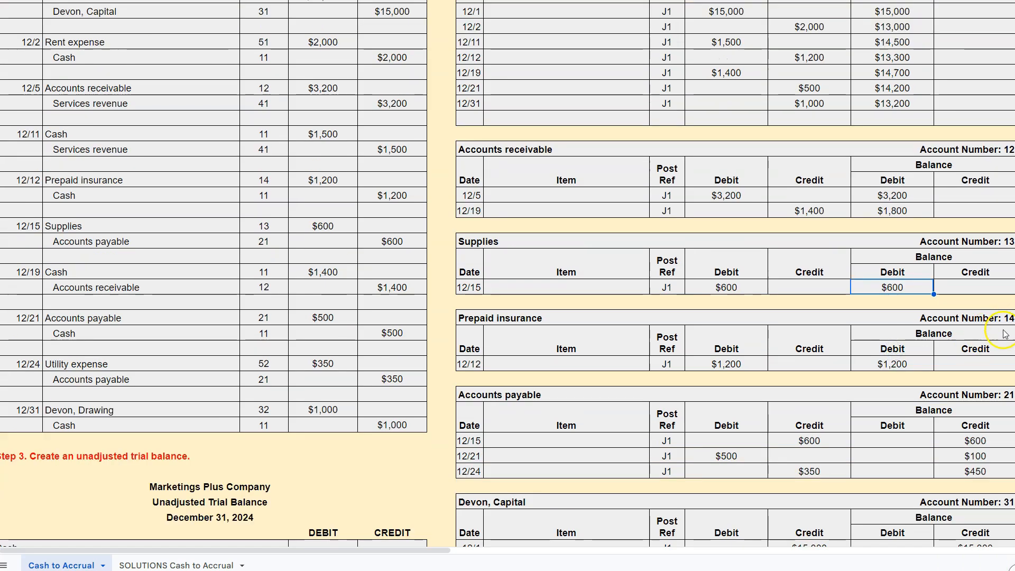
scroll(1005, 334, down, 2)
click(911, 298)
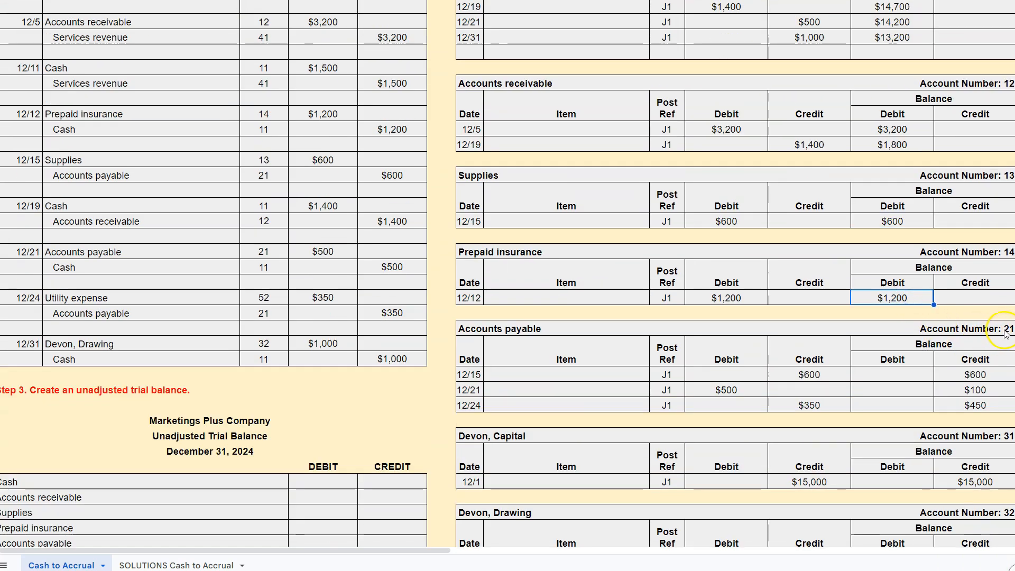
Check the Accounts payable and Capital ledger balances against the normal side for liabilities and capital in the ALCIE chart
scroll(974, 382, up, 12)
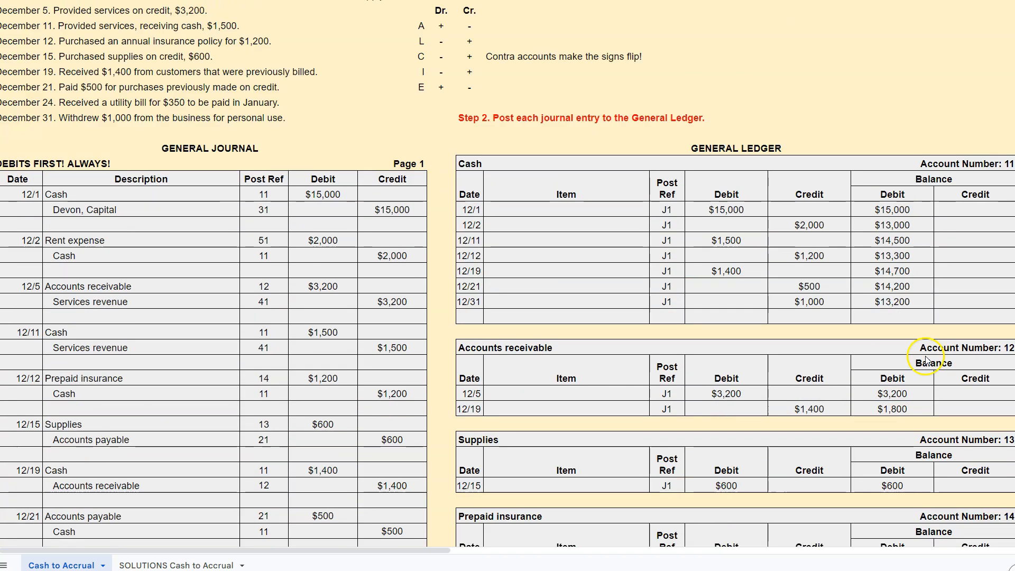
click(421, 108)
click(469, 106)
scroll(982, 285, down, 12)
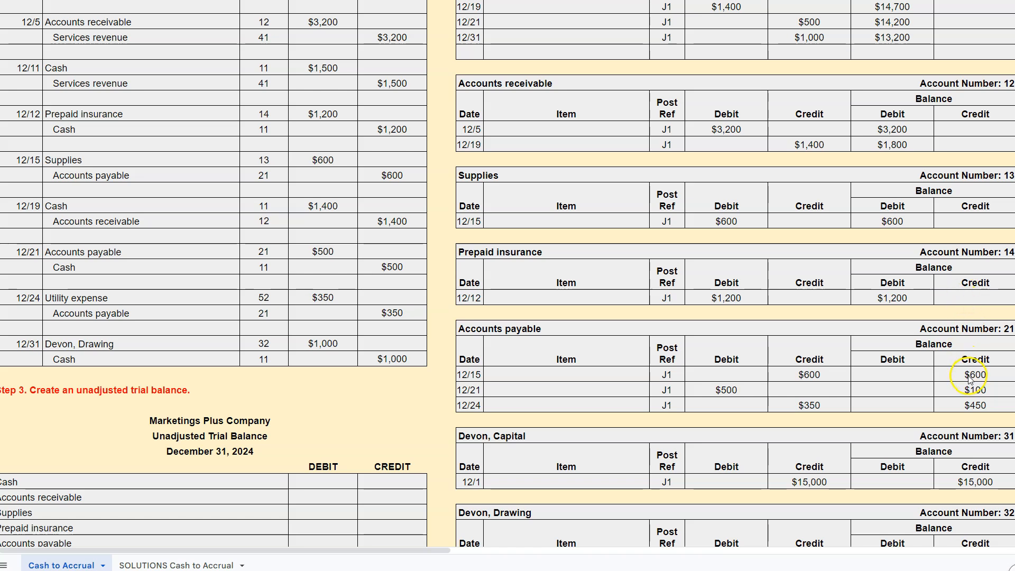
drag(972, 374, 966, 405)
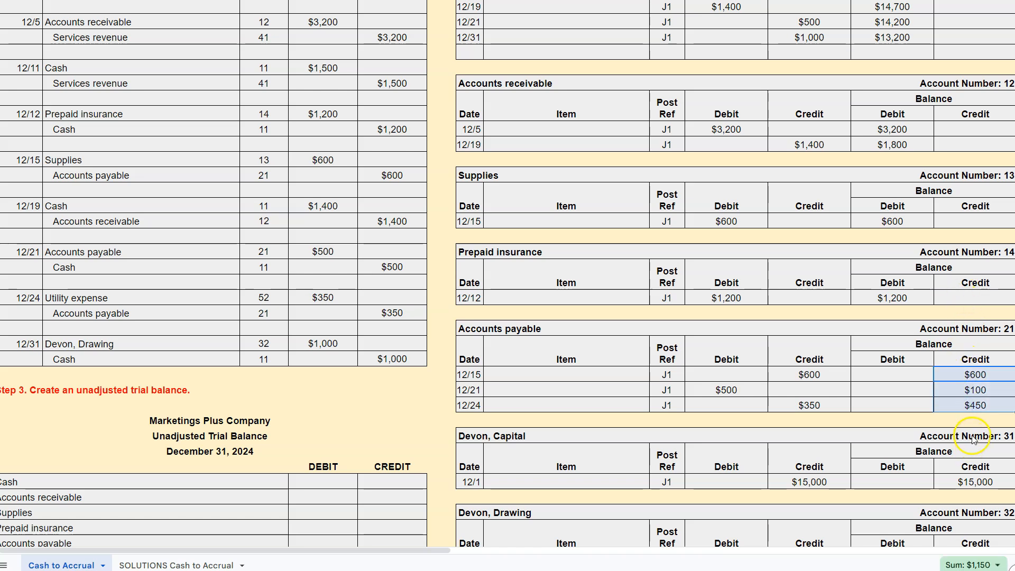
scroll(973, 439, down, 2)
click(973, 420)
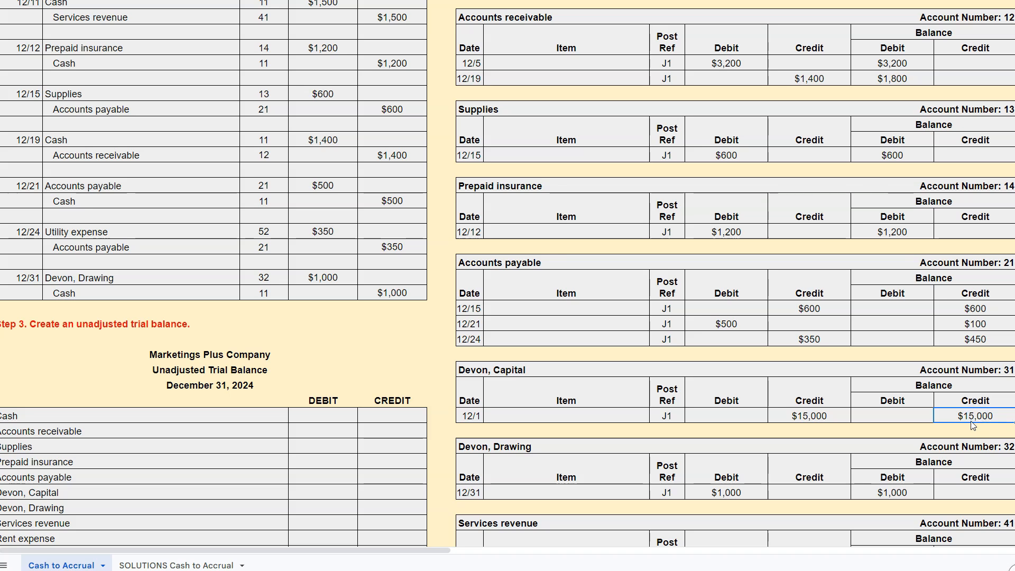
Examine the balance side of the Drawing, Services revenue, Rent expense and Utilities expense ledgers
scroll(973, 426, down, 2)
click(876, 426)
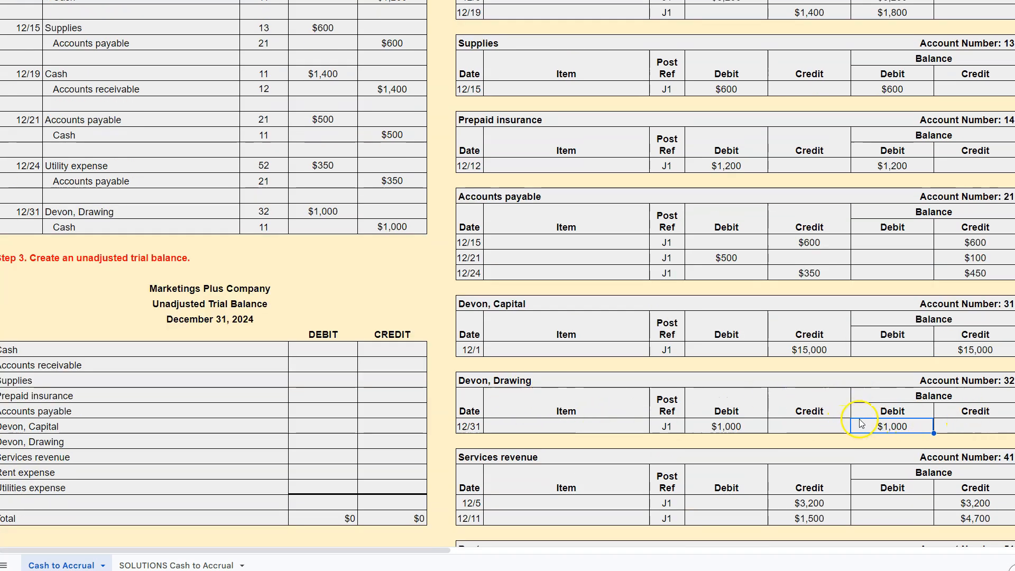
click(890, 427)
scroll(891, 428, down, 2)
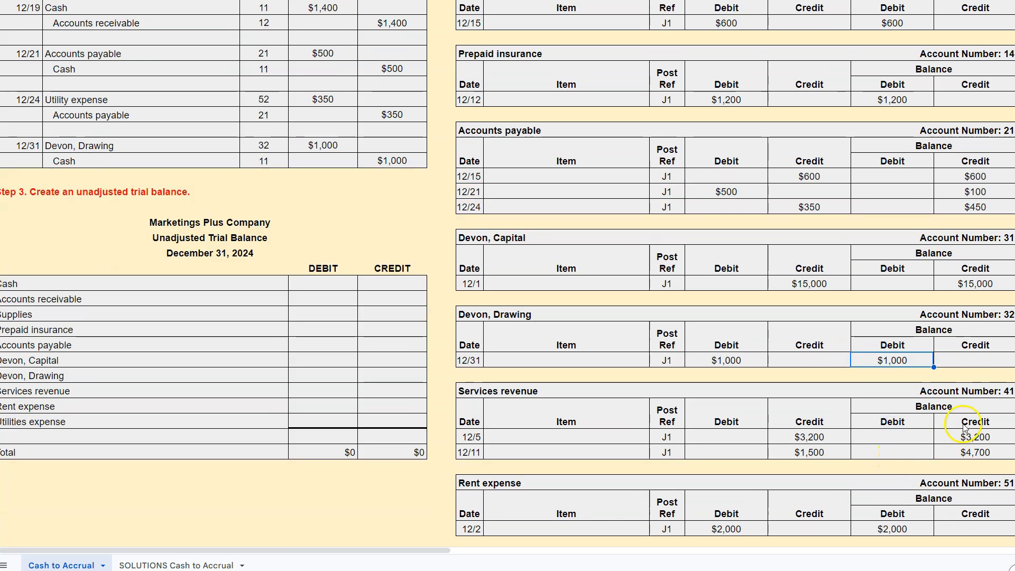
drag(967, 437, 960, 452)
scroll(960, 453, down, 4)
click(891, 396)
click(891, 472)
scroll(882, 419, up, 10)
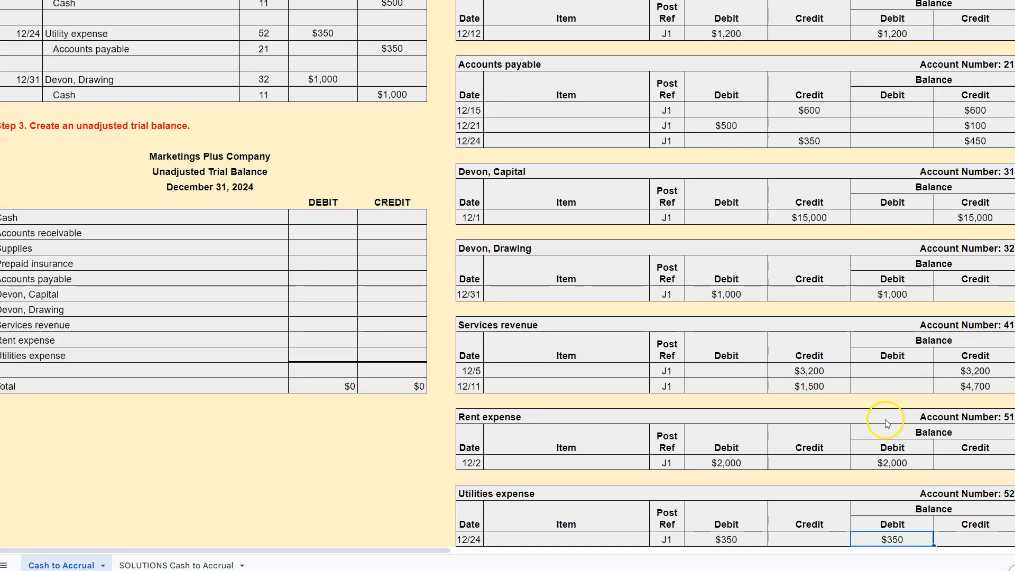
Review in the ALCIE chart which account types increase with debits and which increase with credits
scroll(896, 416, up, 4)
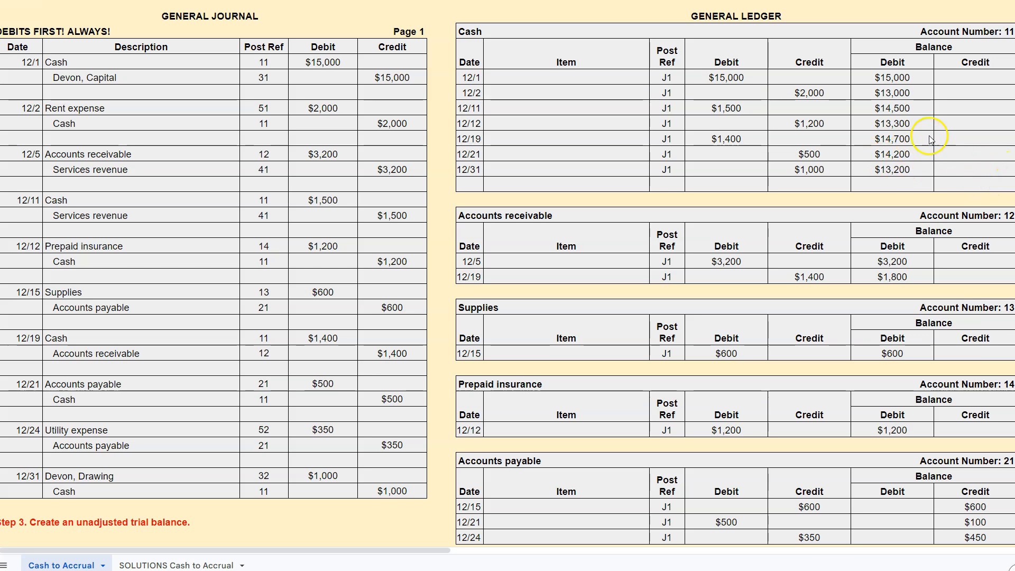
scroll(910, 181, down, 1)
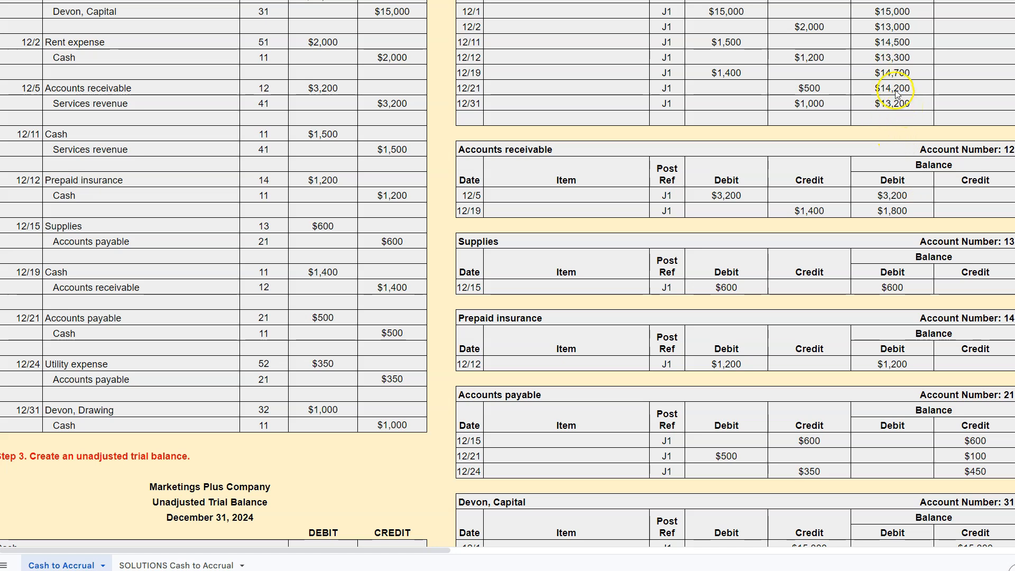
scroll(897, 93, up, 5)
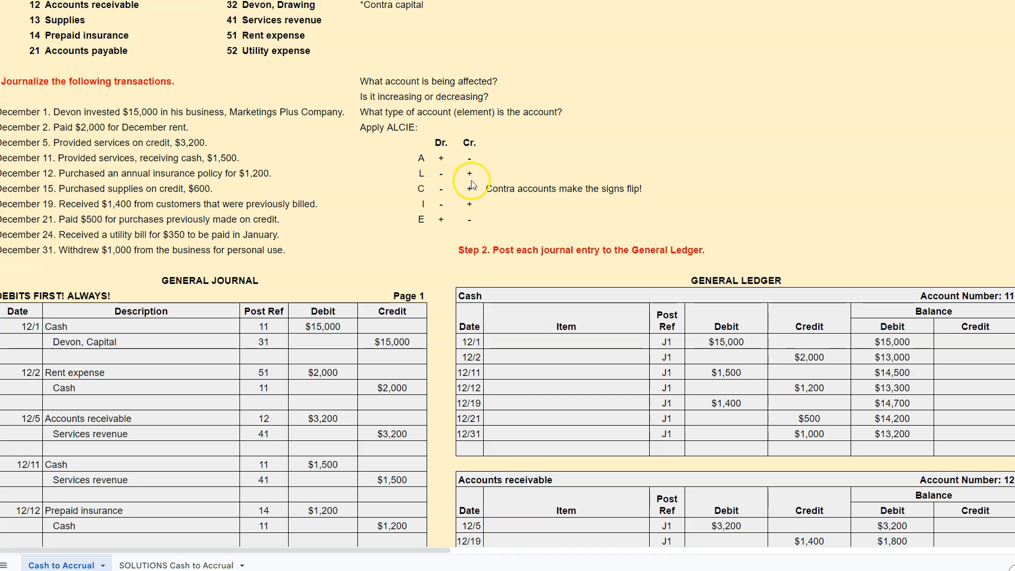
scroll(478, 191, down, 8)
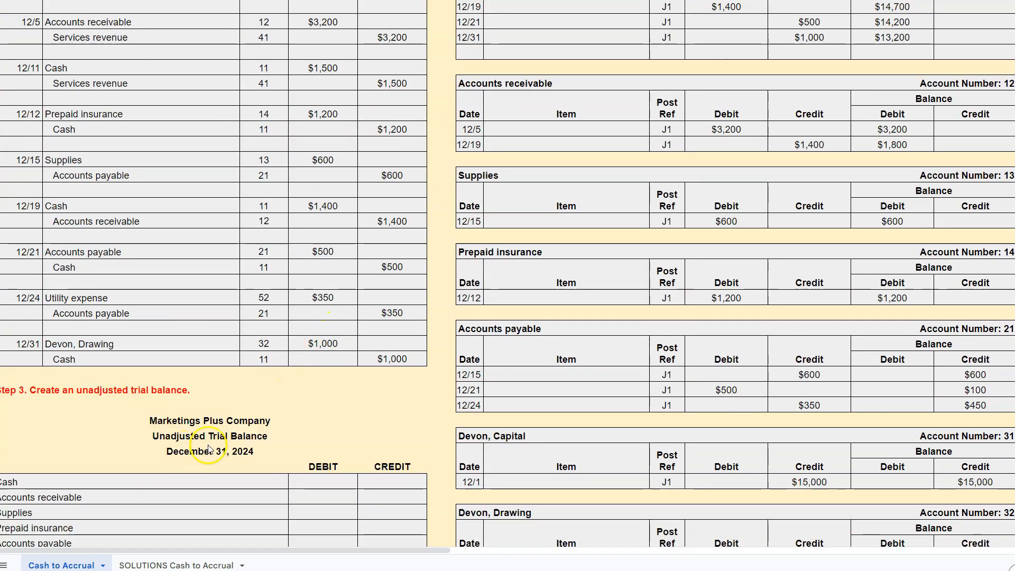
scroll(617, 391, up, 7)
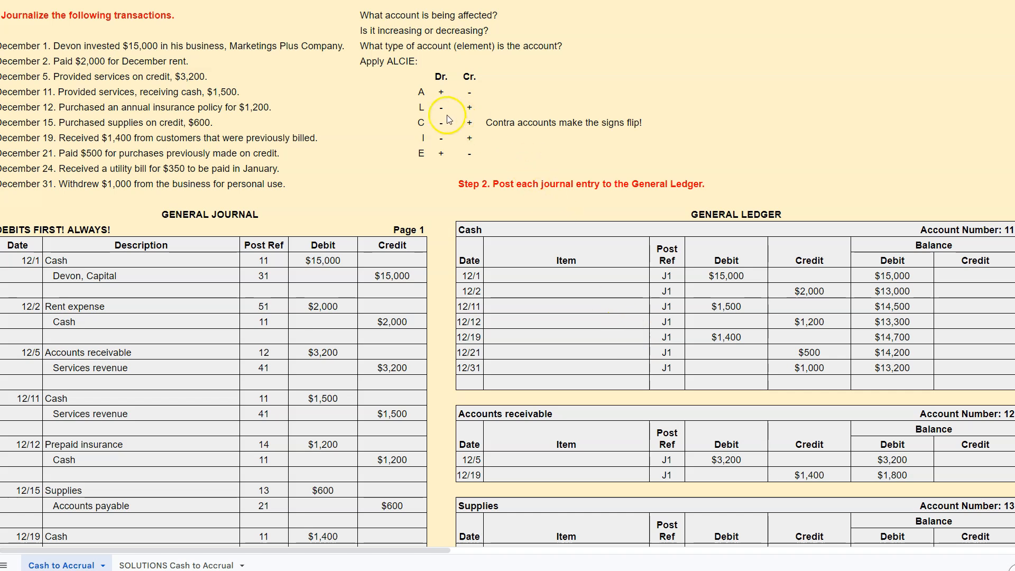
click(443, 98)
click(422, 94)
click(420, 153)
click(442, 94)
click(443, 156)
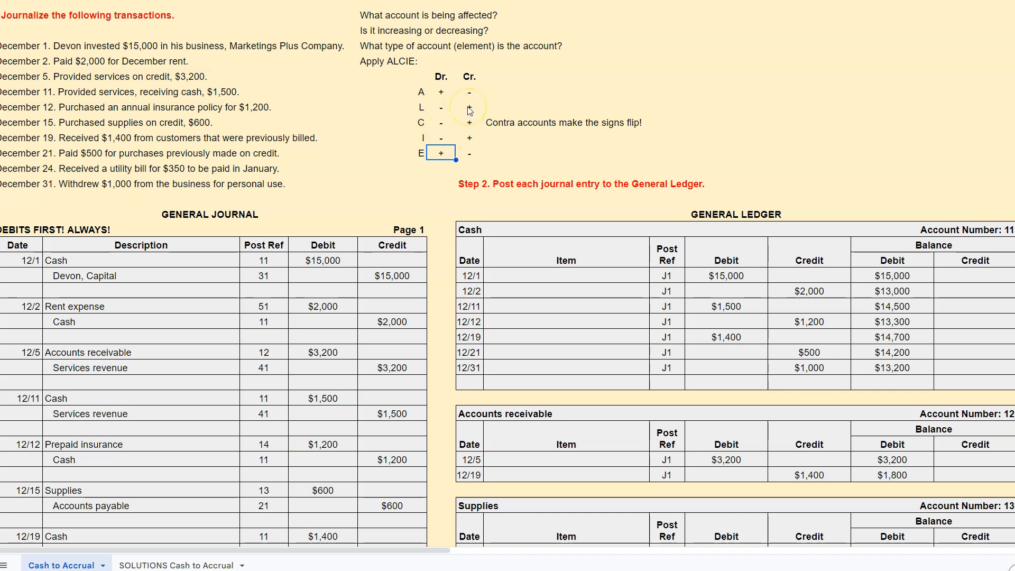
click(470, 123)
click(470, 138)
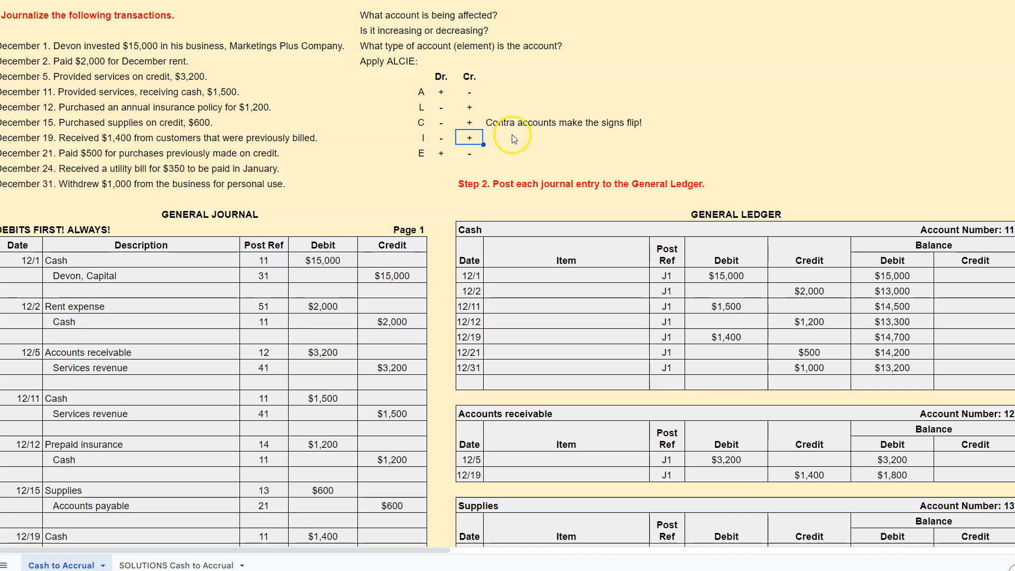
Zoom the page out slightly and review the accounts listed in the unadjusted trial balance
scroll(783, 140, down, 10)
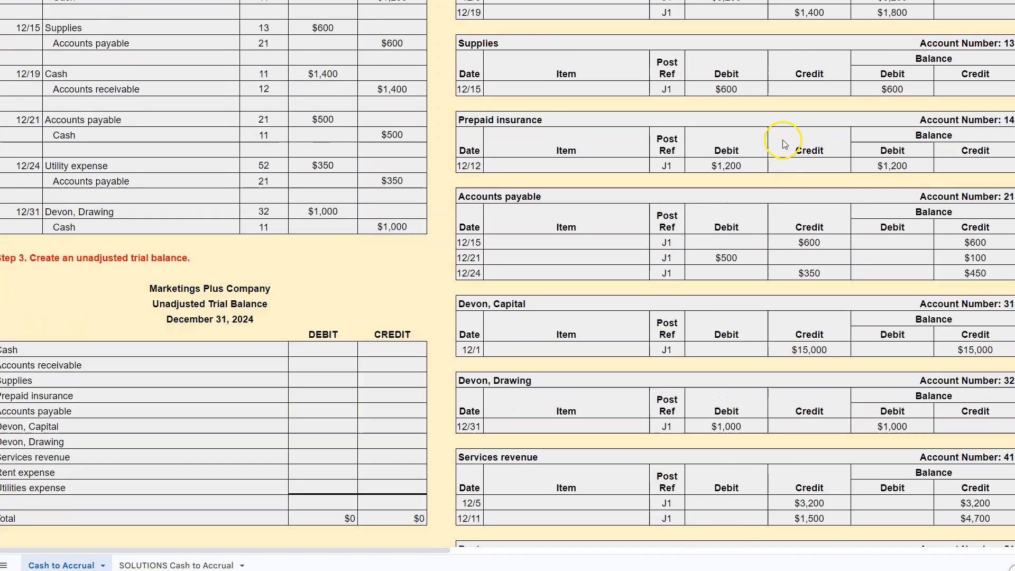
scroll(784, 144, down, 1)
click(85, 283)
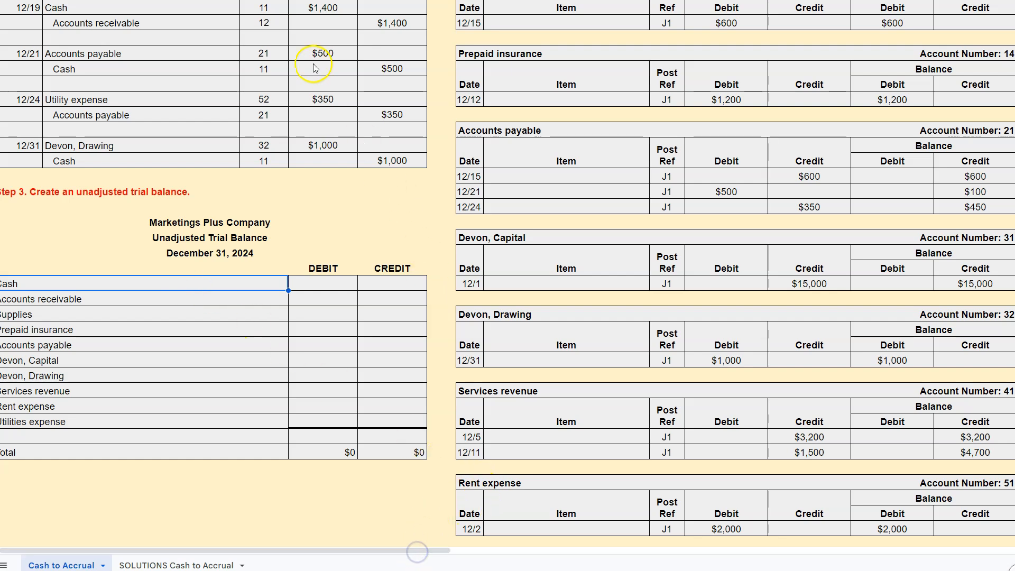
click(111, 0)
click(111, 46)
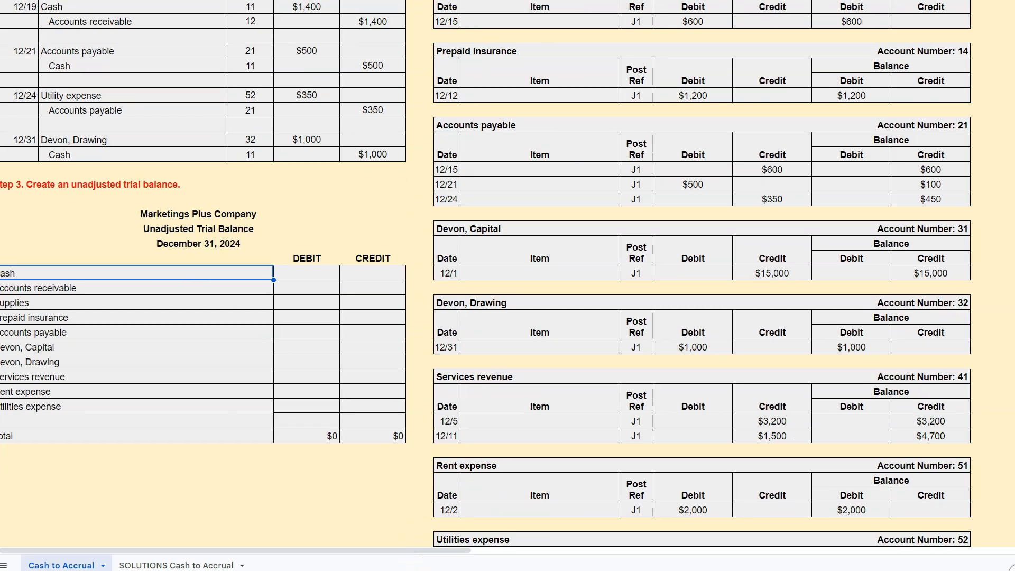
click(53, 400)
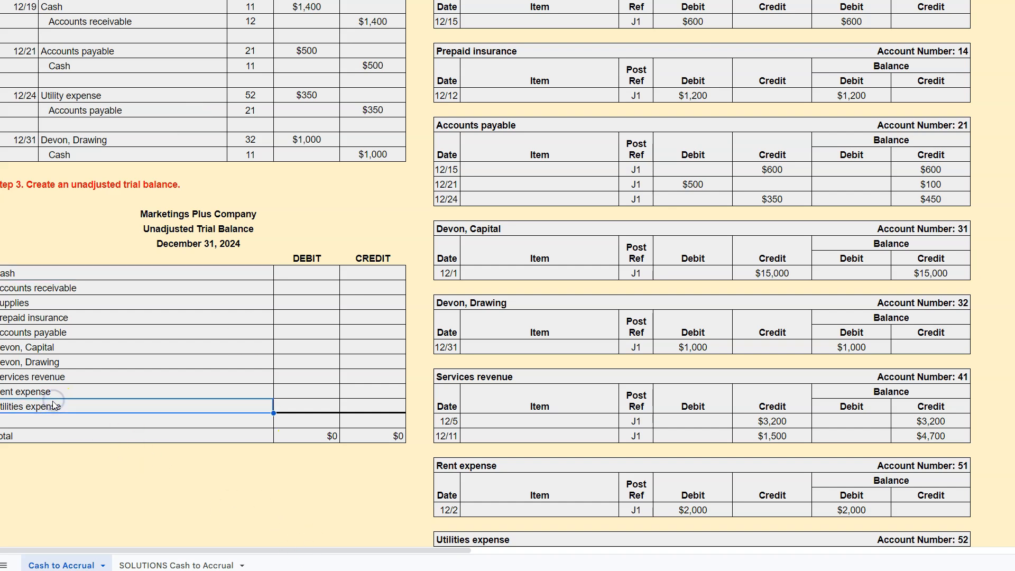
click(74, 333)
Look up the ending Cash ledger balance and enter 13200 as the Cash debit in the unadjusted trial balance
click(335, 273)
scroll(822, 179, up, 5)
scroll(830, 178, up, 1)
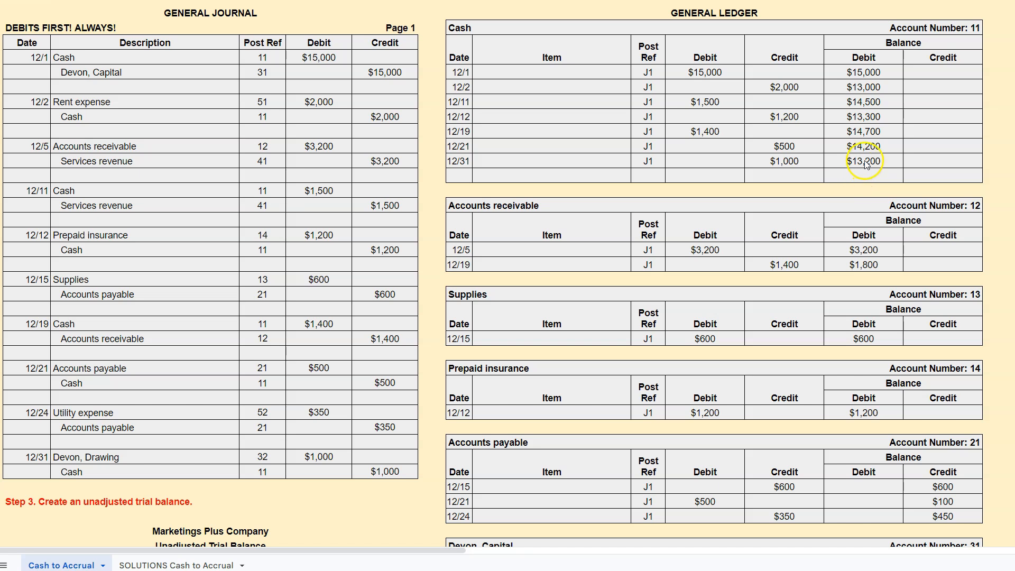
scroll(899, 195, down, 2)
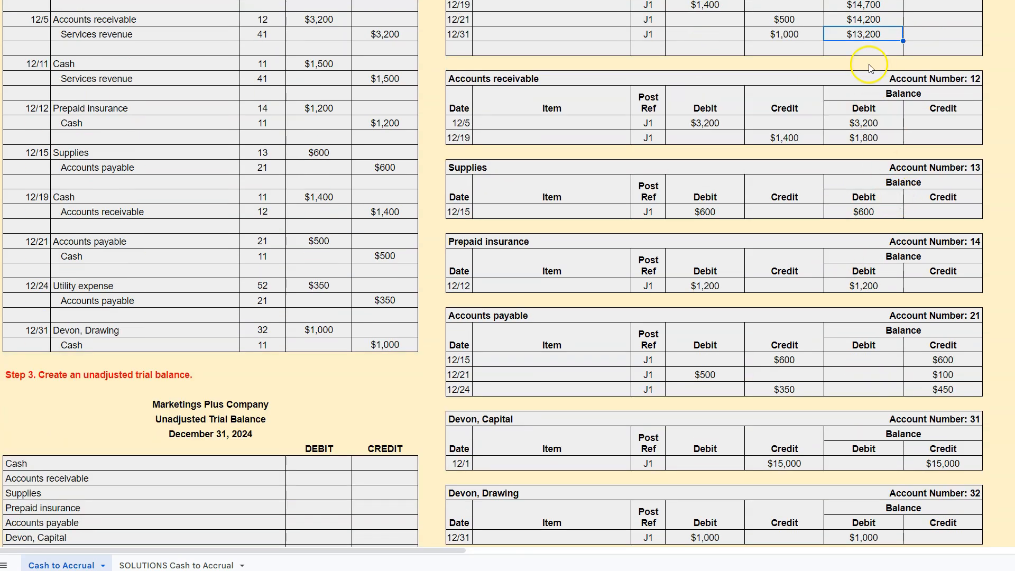
click(322, 463)
click(372, 463)
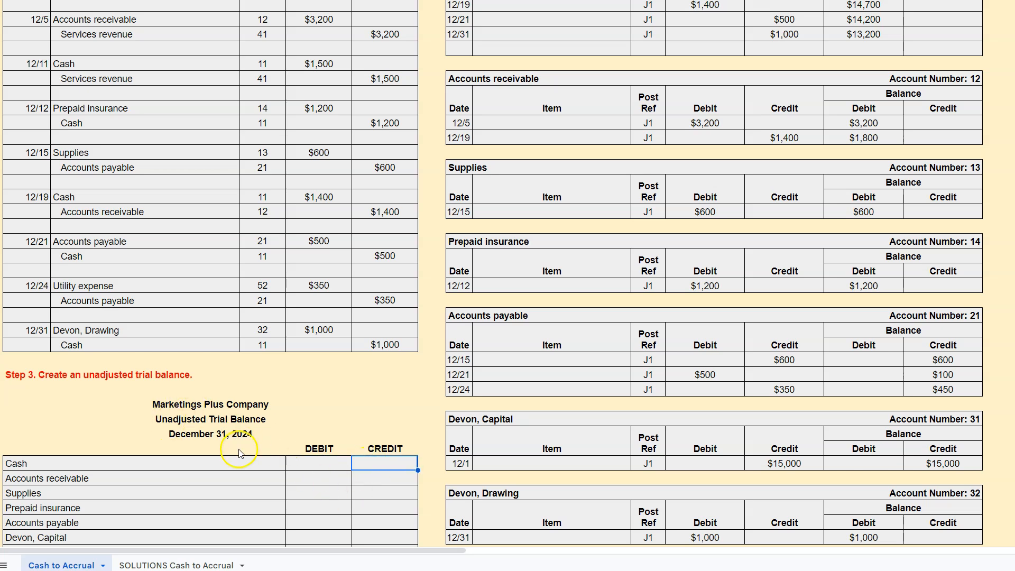
scroll(312, 355, down, 1)
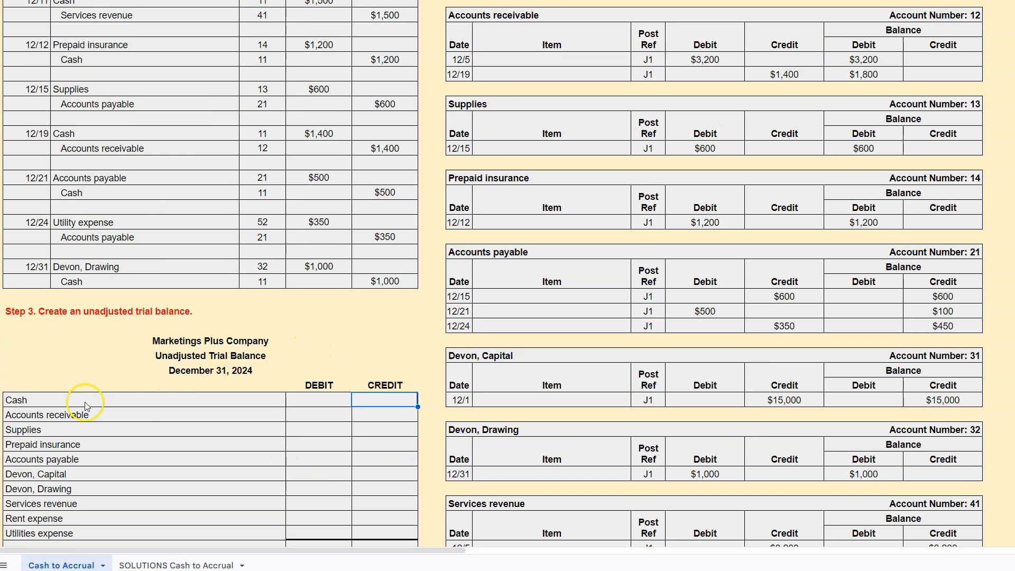
click(27, 401)
click(306, 400)
scroll(597, 354, up, 3)
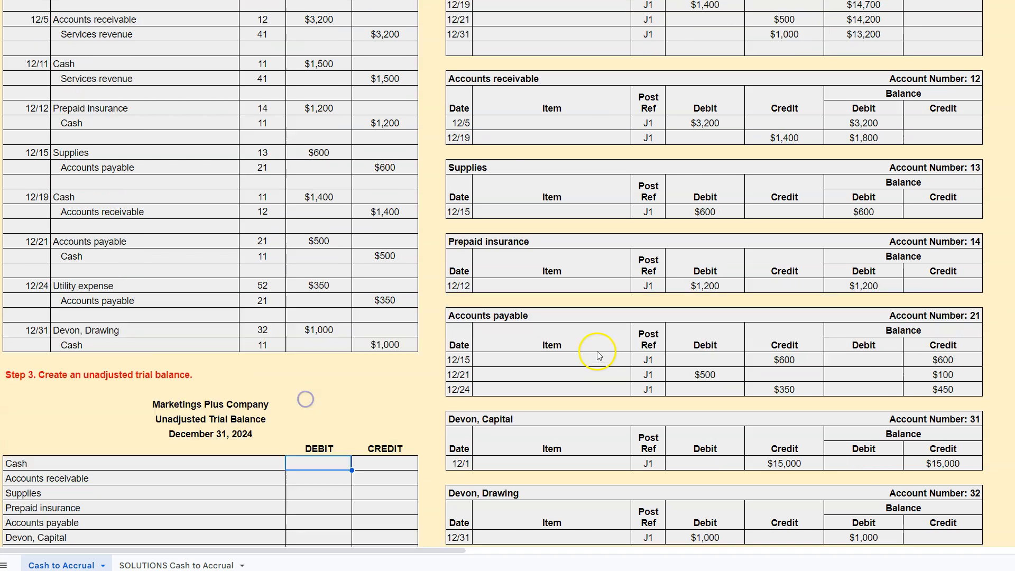
click(855, 163)
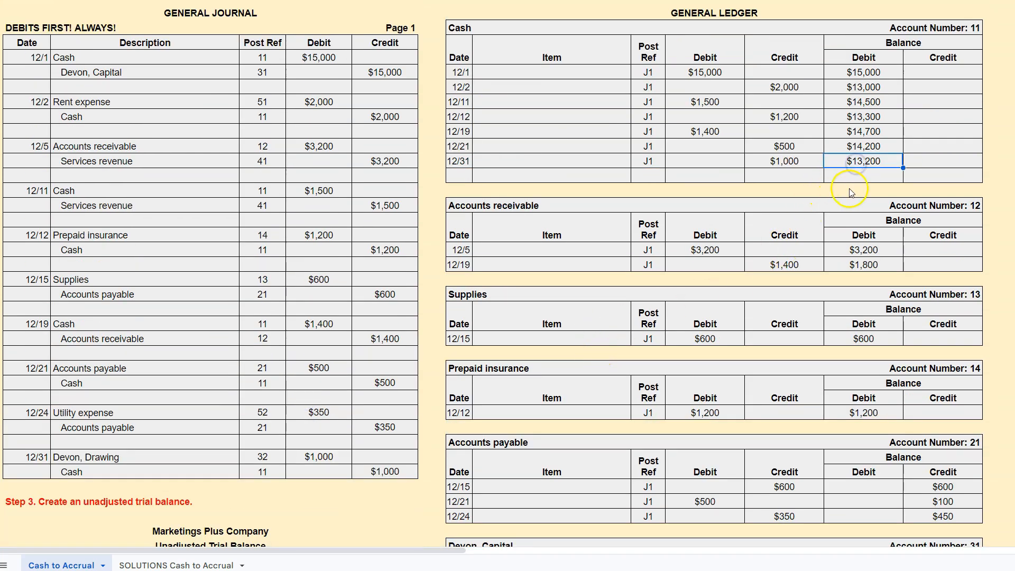
scroll(849, 197, down, 3)
click(318, 399)
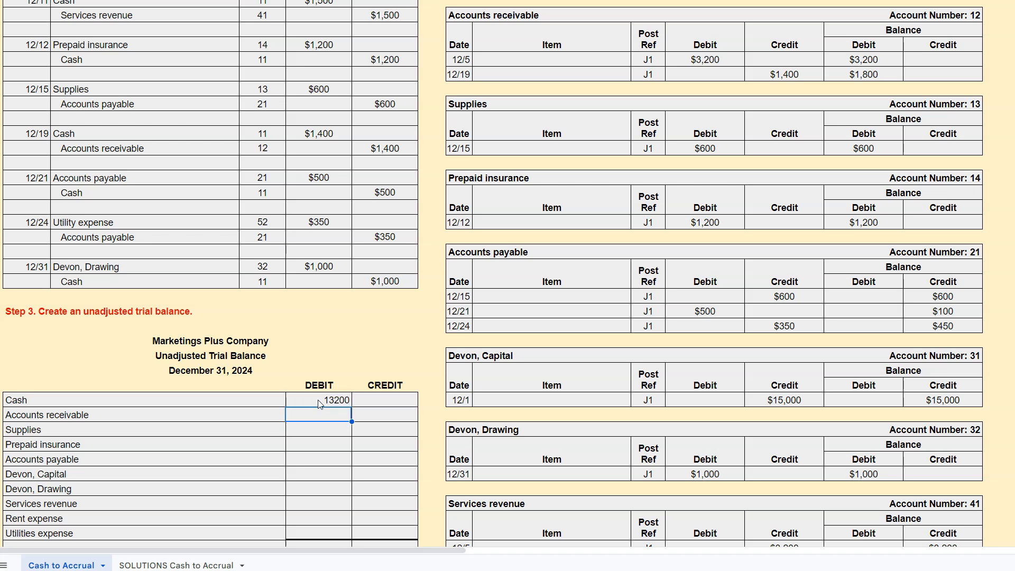
Look up the ending Accounts receivable ledger balance and enter 1800 as its debit in the unadjusted trial balance
click(329, 420)
scroll(376, 475, up, 3)
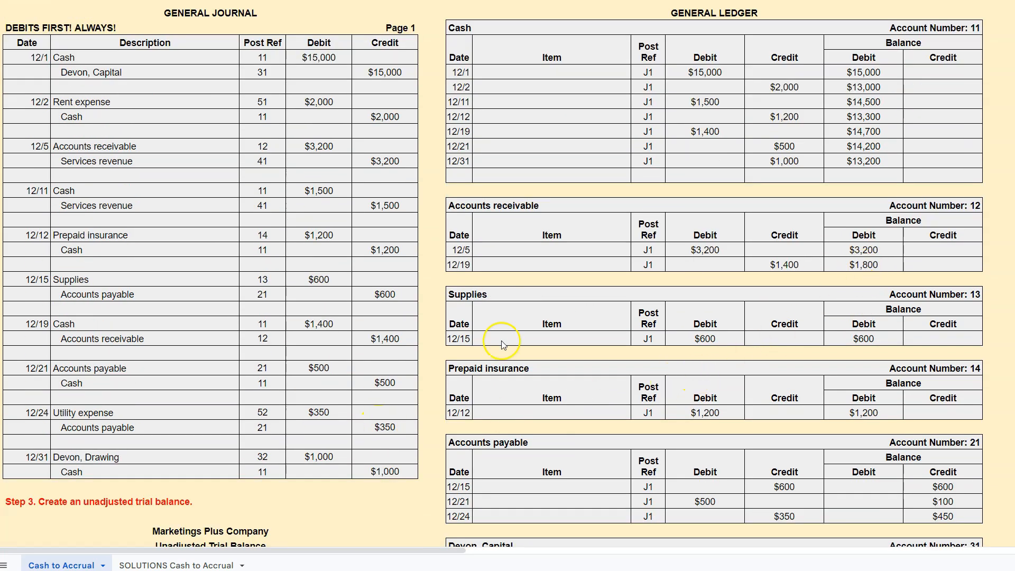
scroll(368, 379, down, 3)
text(1800)
key(Return)
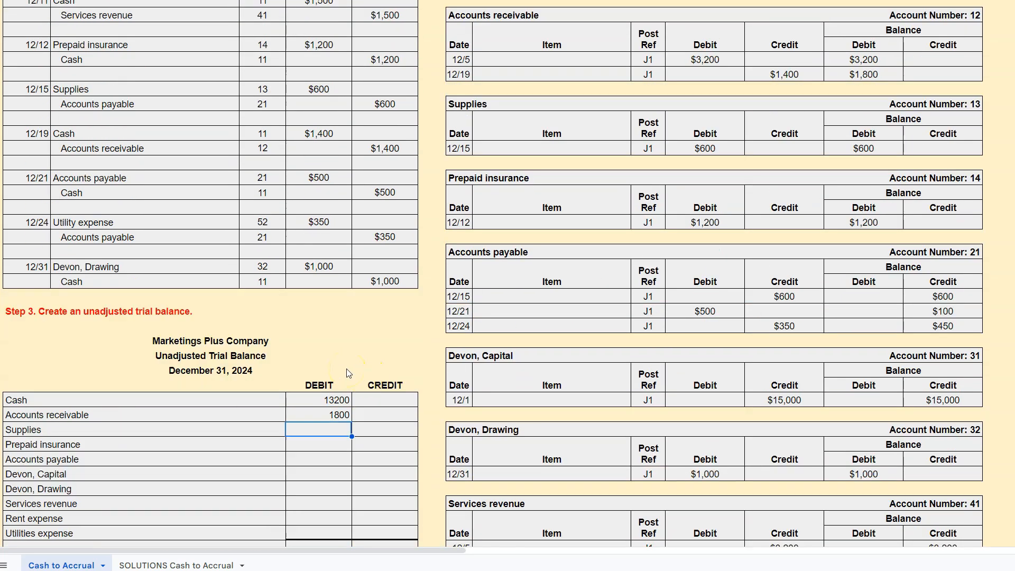
Enter the ending ledger balances for Supplies, 600, and Prepaid insurance, 1200, as debits in the unadjusted trial balance
scroll(339, 373, down, 2)
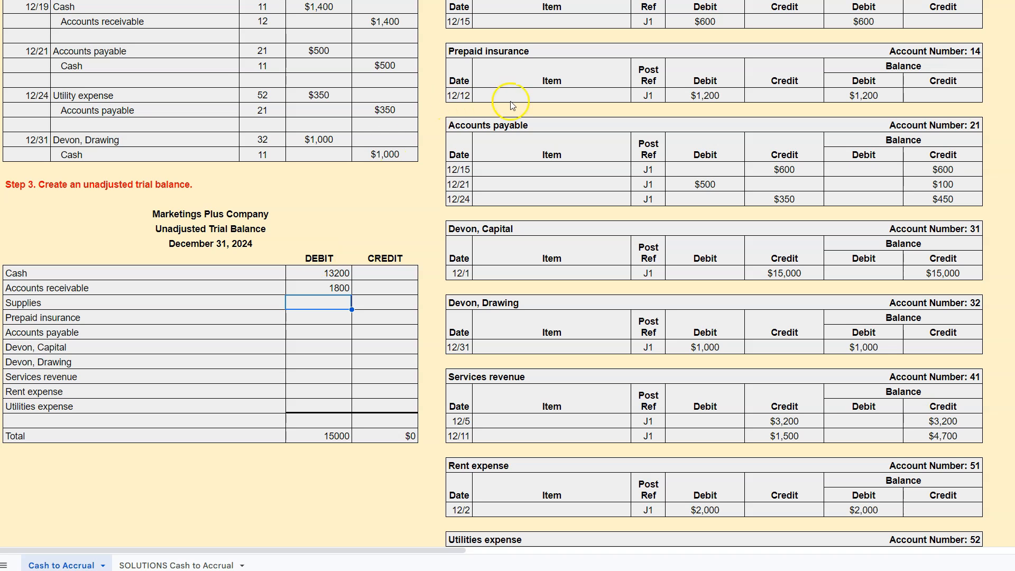
scroll(511, 122, up, 1)
text(00)
key(Return)
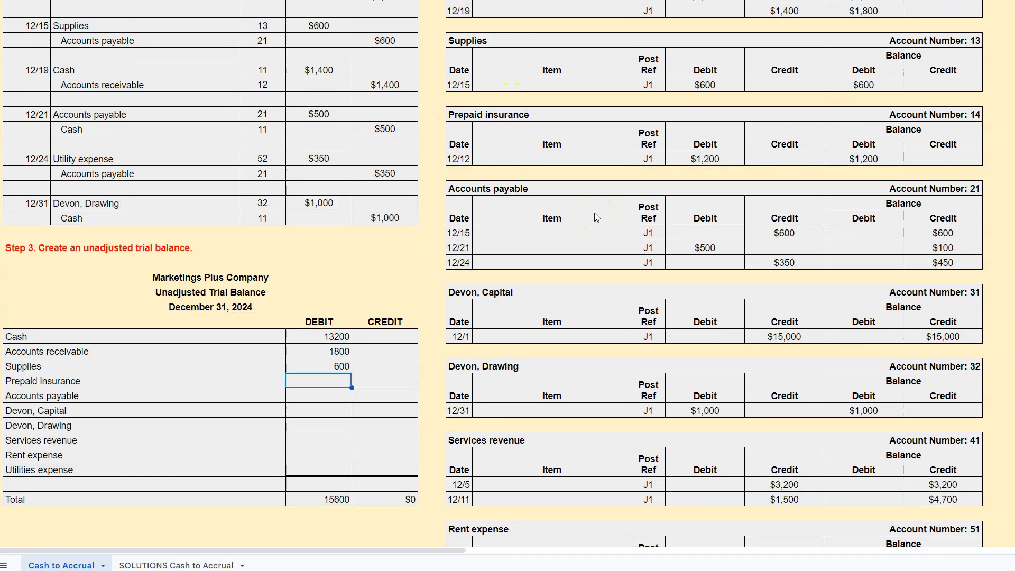
text(1200)
key(Return)
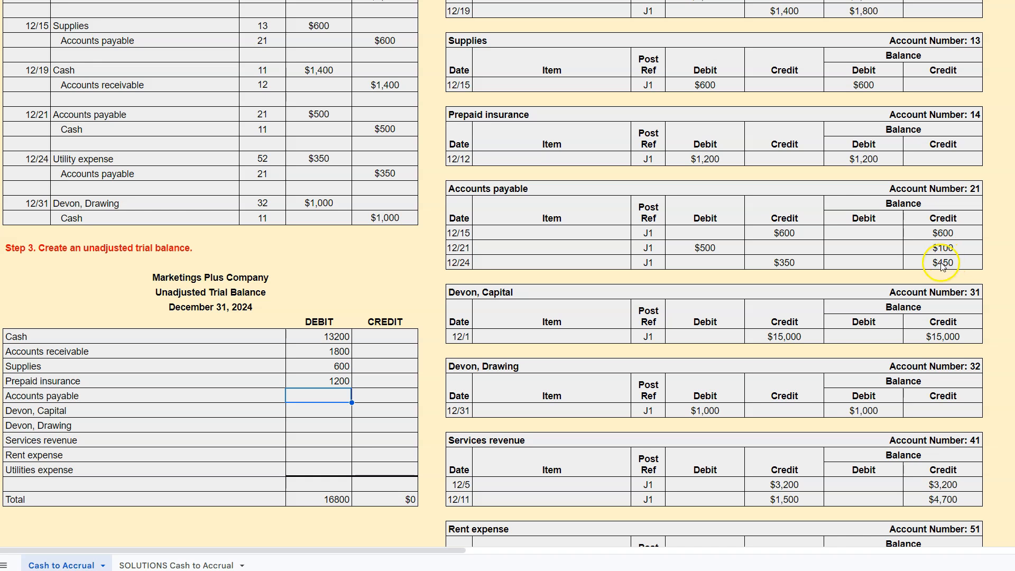
Enter the ending ledger balances for Accounts payable, 450, and the owner's Capital account, 15000, as credits in the trial balance
key(Tab)
text(4)
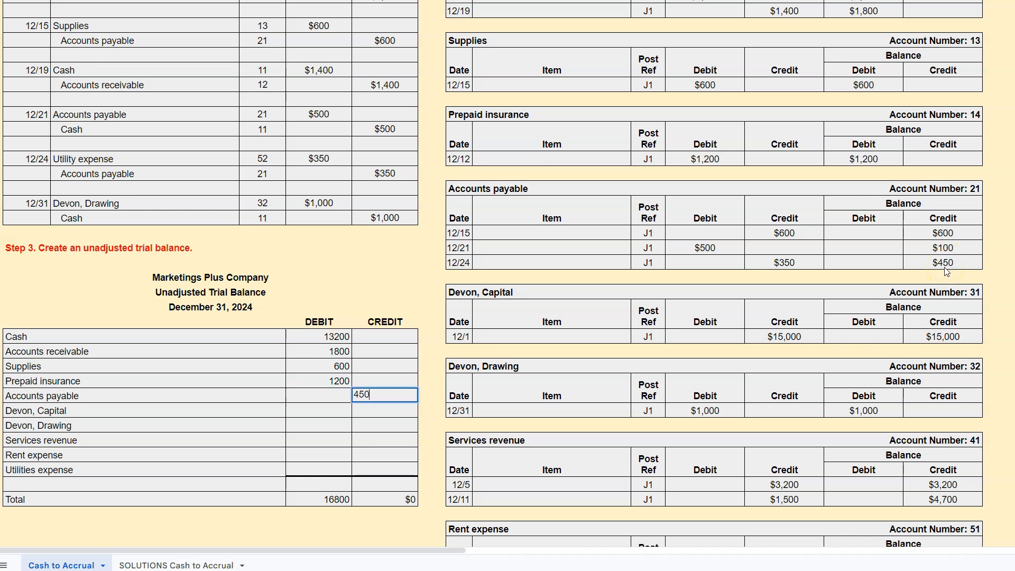
text(50)
key(Return)
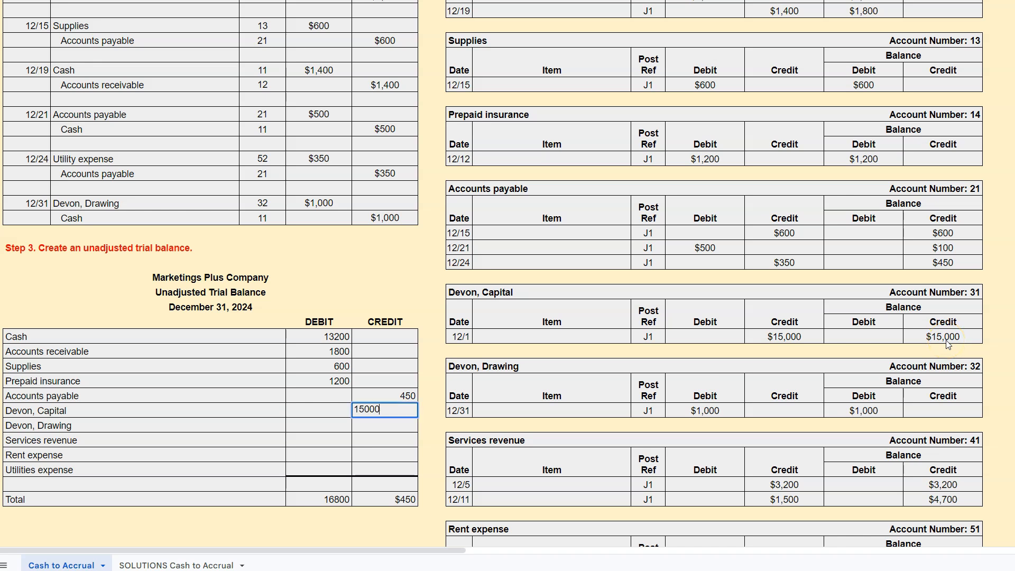
text(15000)
key(Return)
Enter the owner's Drawing account balance of 1000 as a debit in the unadjusted trial balance
key(Left)
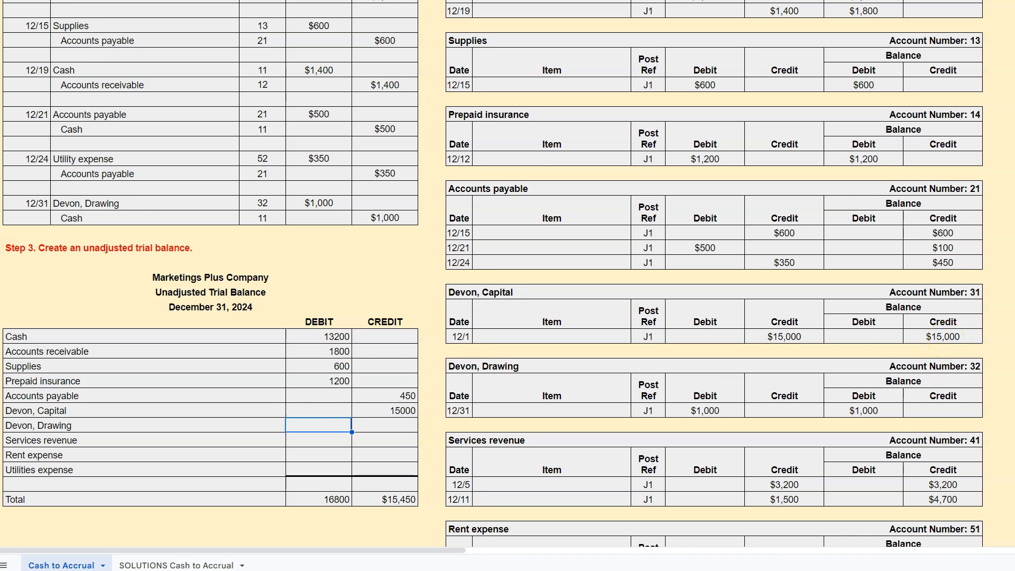
text(1000)
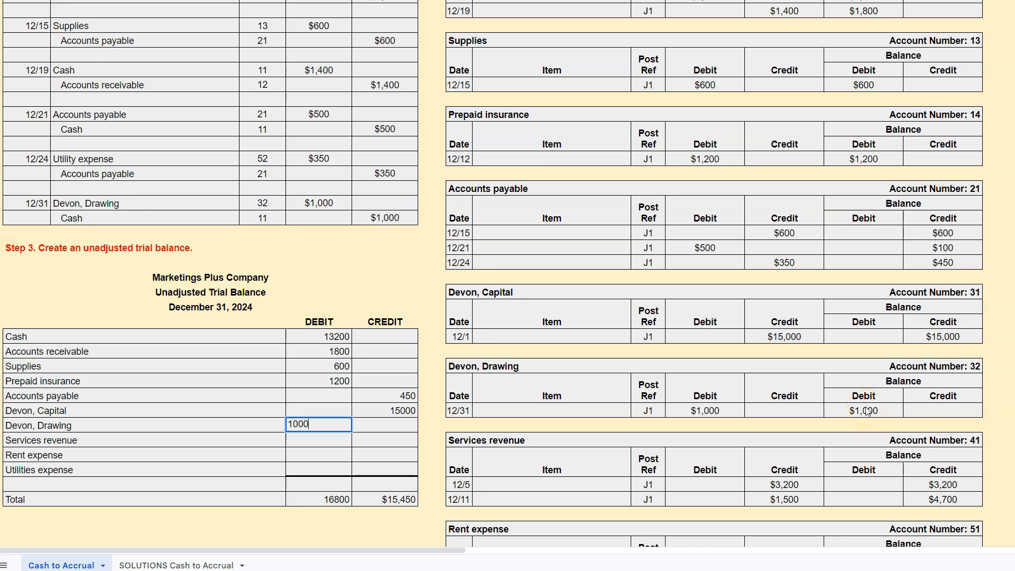
key(Return)
Look up the ending Services revenue ledger balance and enter 4700 as its credit in the unadjusted trial balance
scroll(867, 412, down, 1)
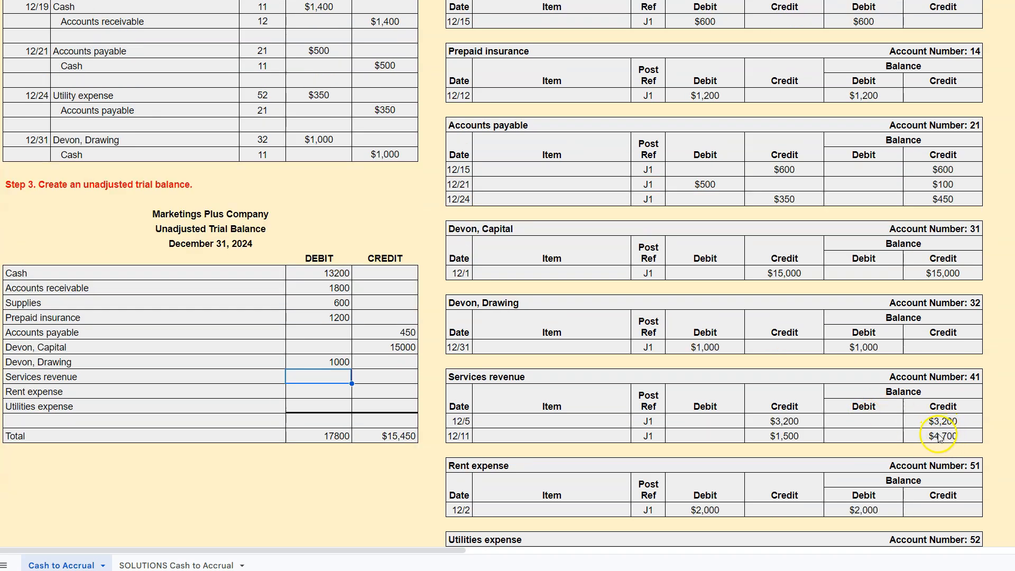
text(470)
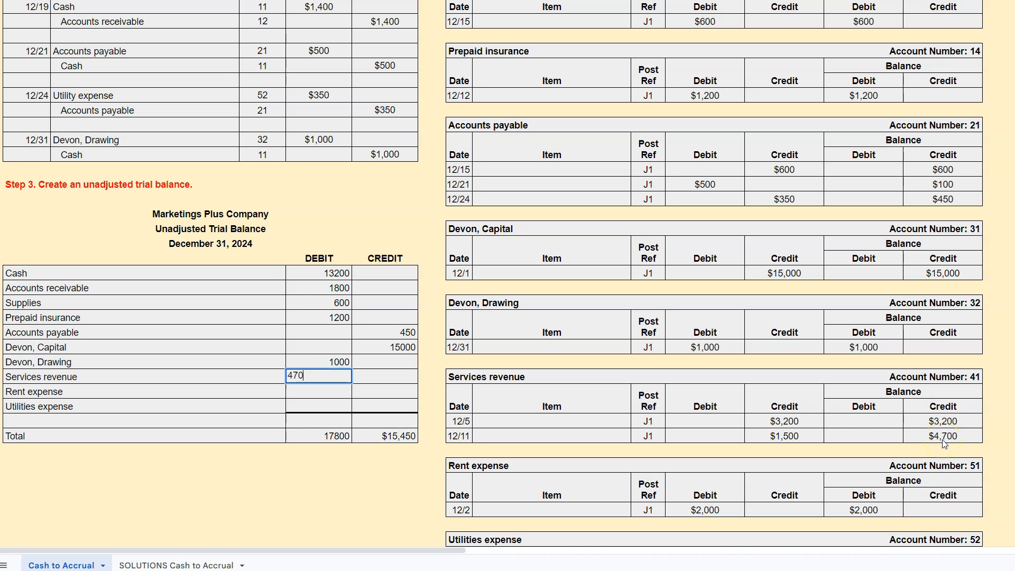
key(Tab)
text(4)
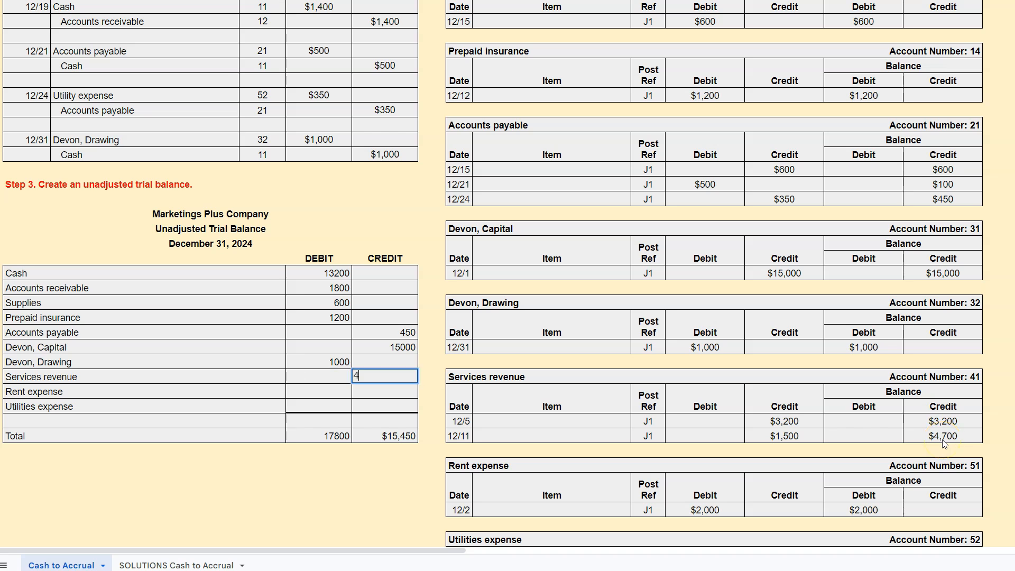
key(Return)
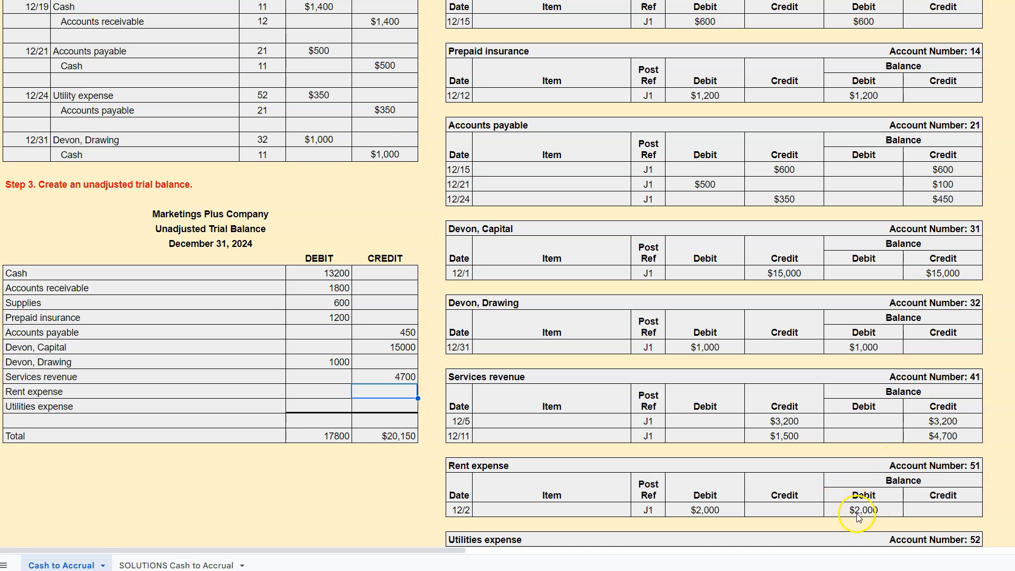
Enter the ending ledger balances for Rent expense, 2000, and Utilities expense, 350, as debits in the trial balance
click(335, 387)
text(2000)
key(Return)
scroll(528, 370, down, 3)
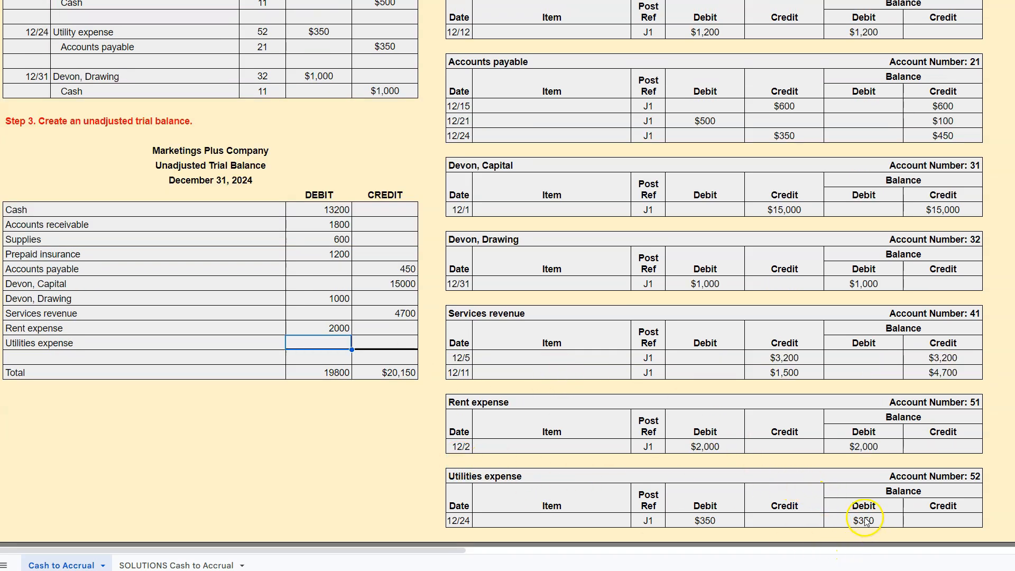
text(350)
key(Return)
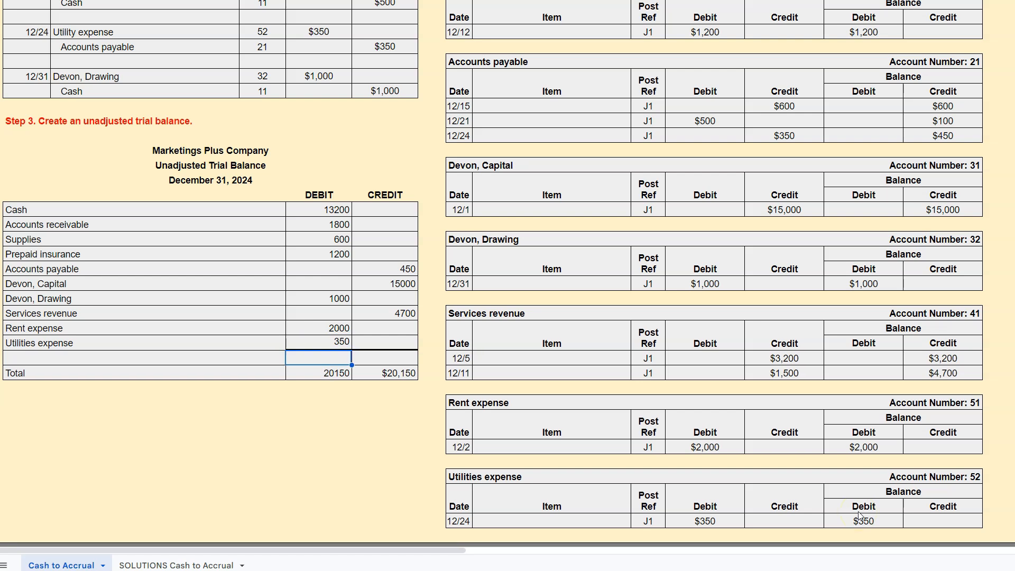
Format all debit and credit amounts in the unadjusted trial balance, including the totals, as whole-dollar currency
drag(324, 210, 392, 373)
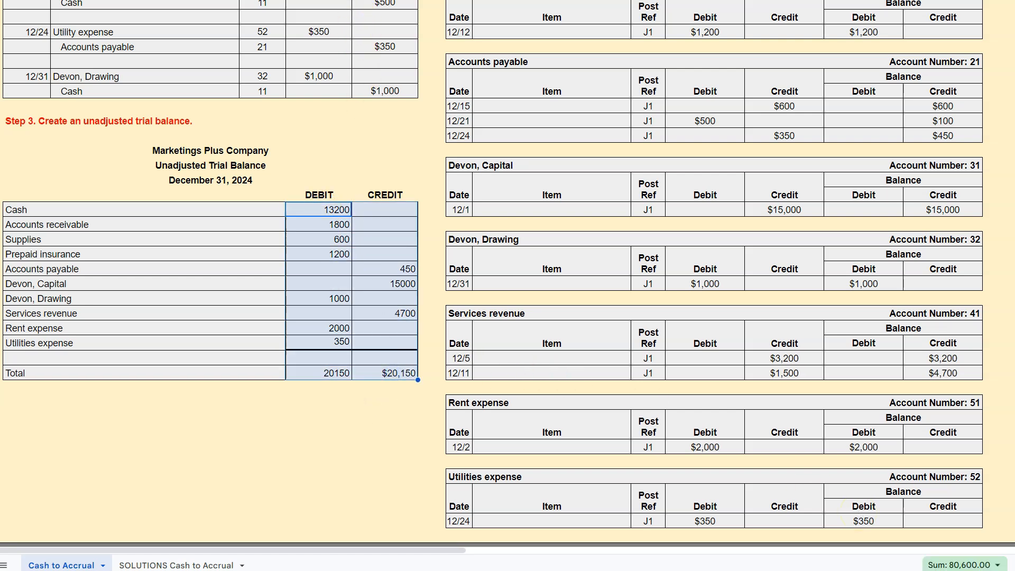
key(ctrl+shift+4)
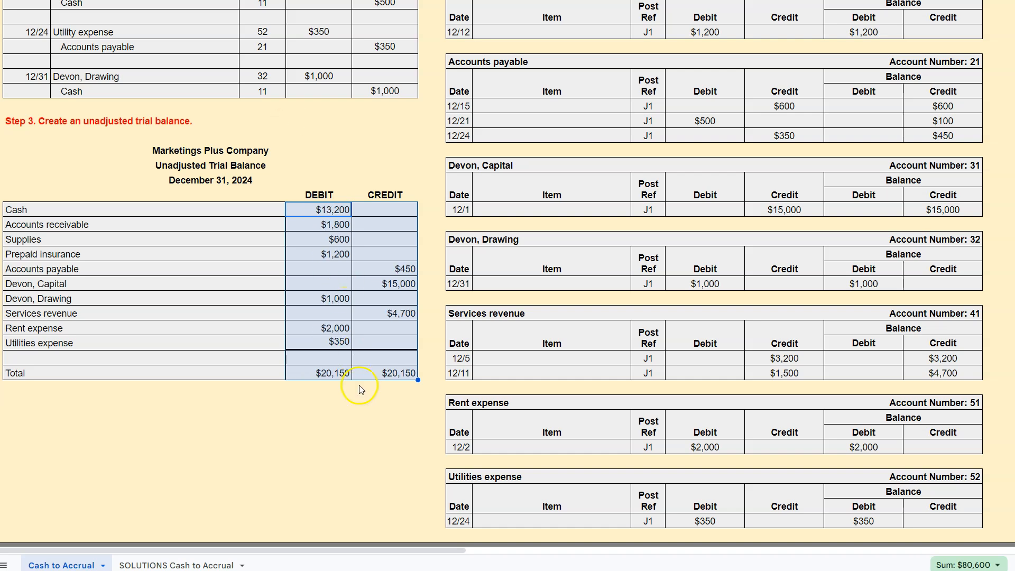
click(360, 409)
Compare the debit and credit totals of the unadjusted trial balance to check whether they agree
click(338, 377)
click(372, 373)
click(340, 374)
click(370, 373)
click(341, 374)
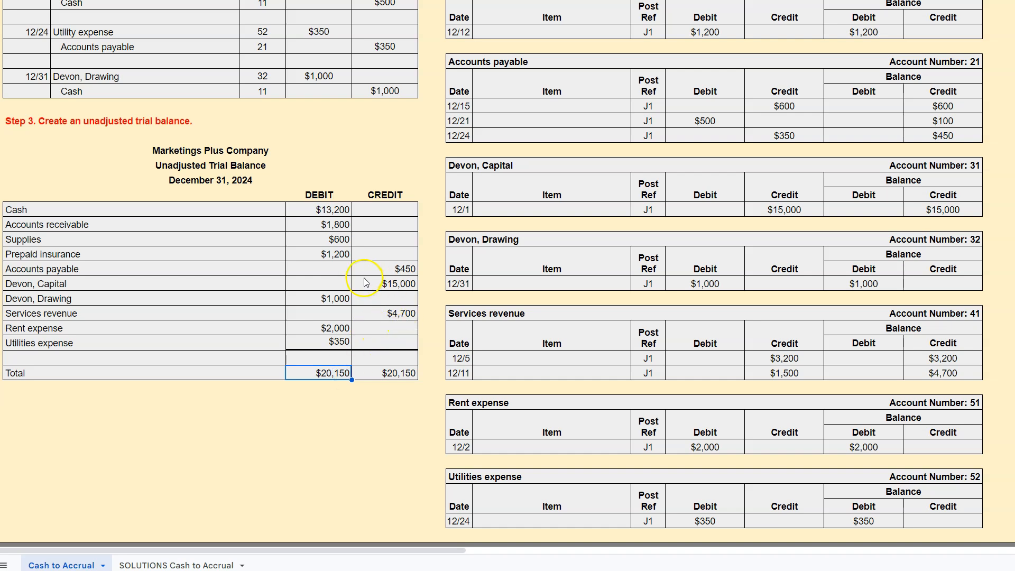
scroll(375, 298, up, 4)
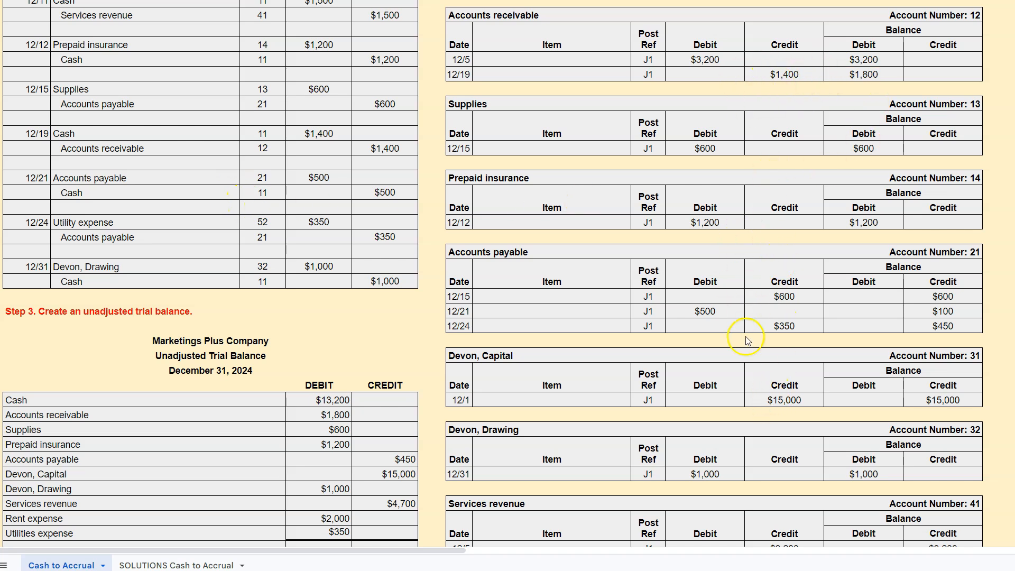
scroll(755, 359, down, 3)
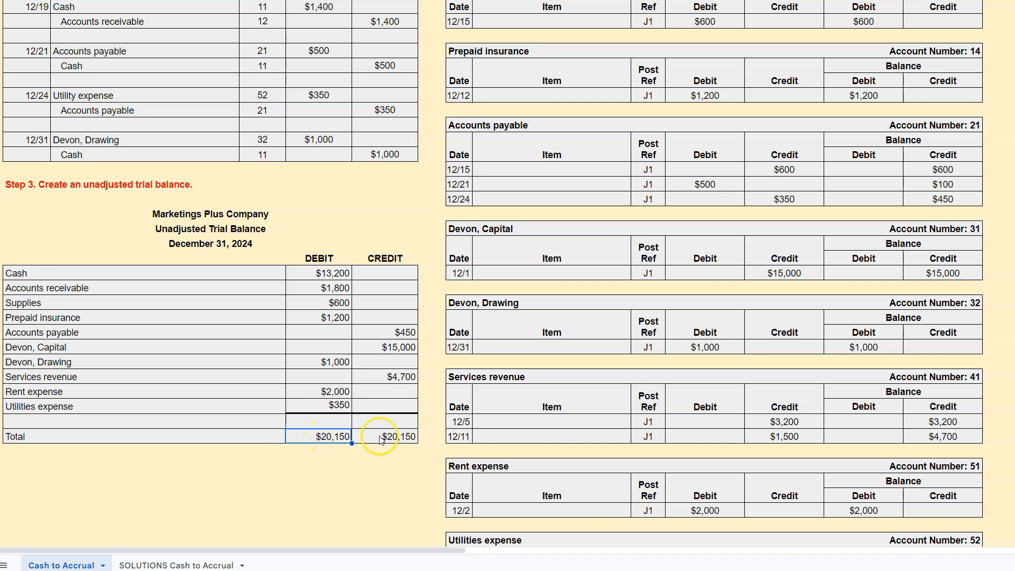
click(371, 434)
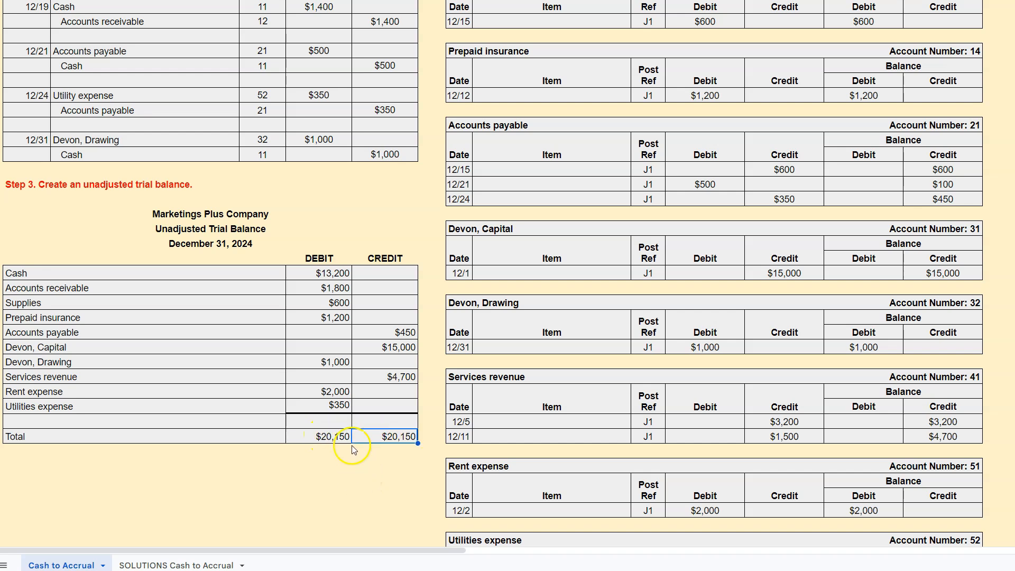
click(335, 436)
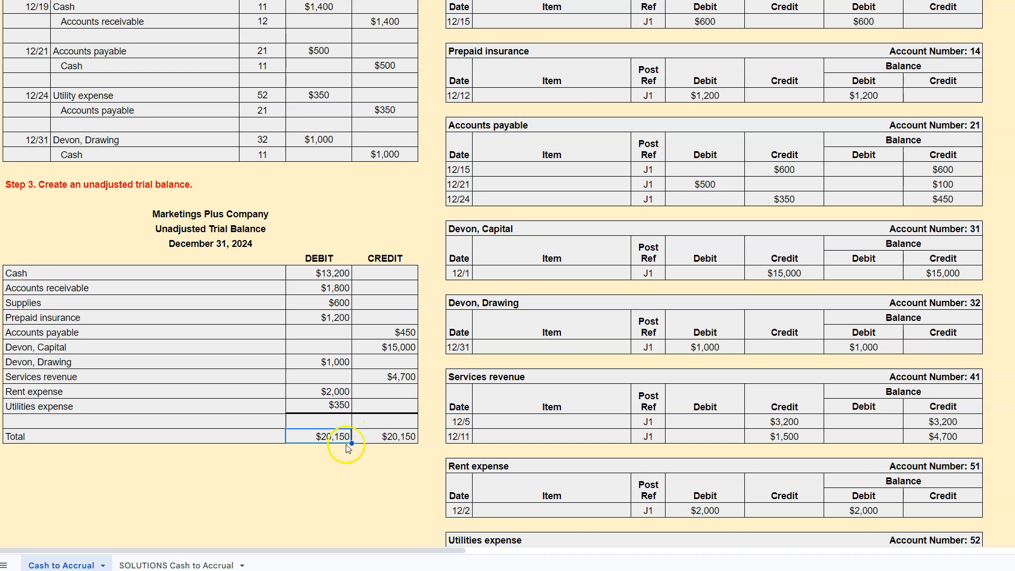
shift+click(363, 436)
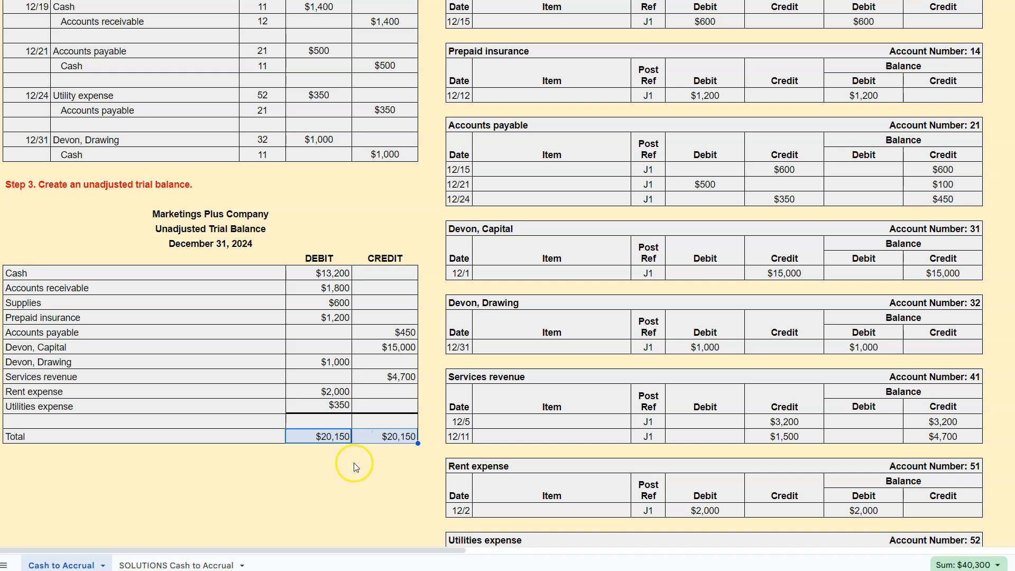
click(361, 476)
Review the practice from the beginning, covering the transactions, the ALCIE chart and the three listed steps in the page header
scroll(646, 372, up, 12)
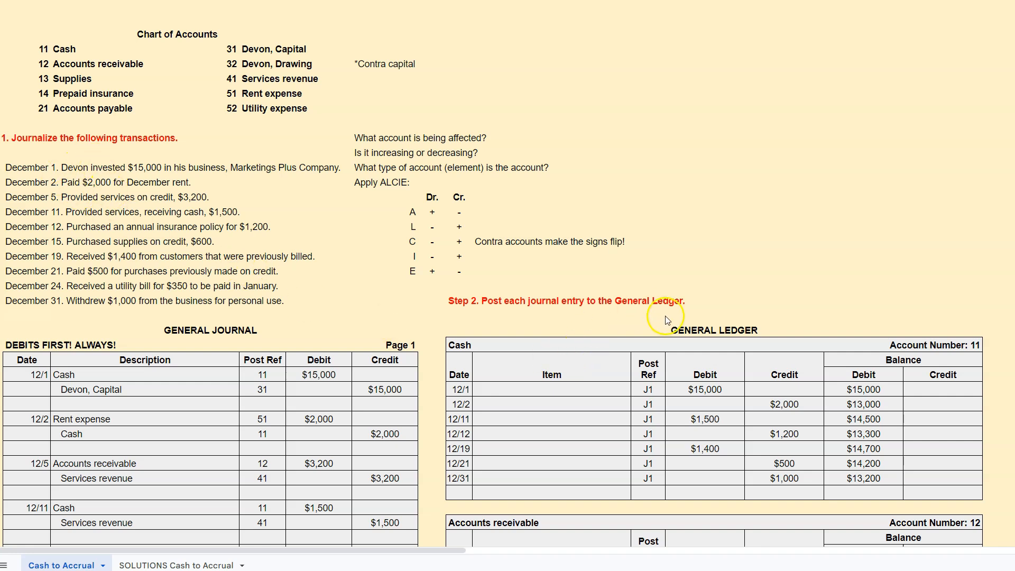
scroll(675, 328, down, 2)
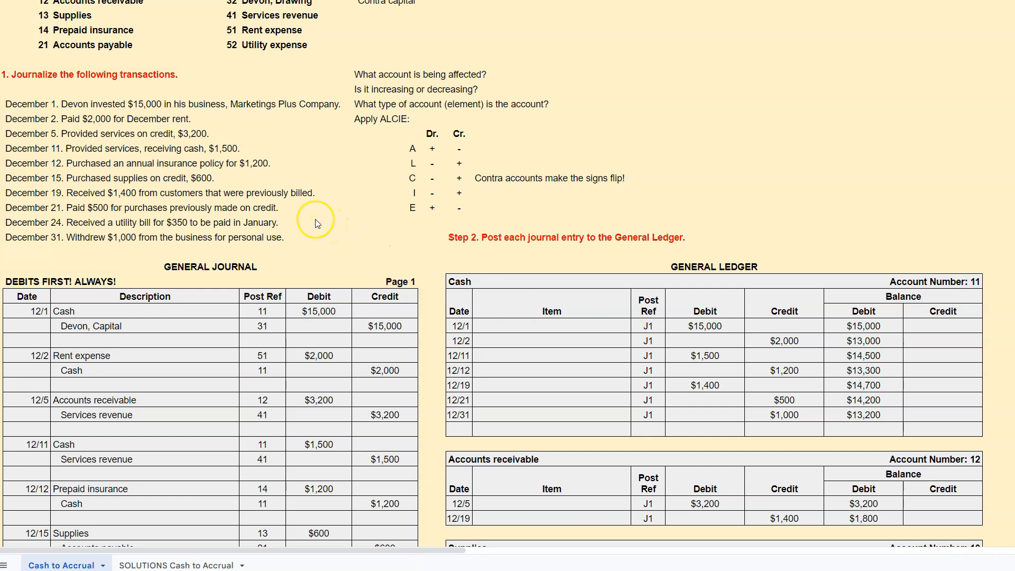
scroll(280, 185, up, 5)
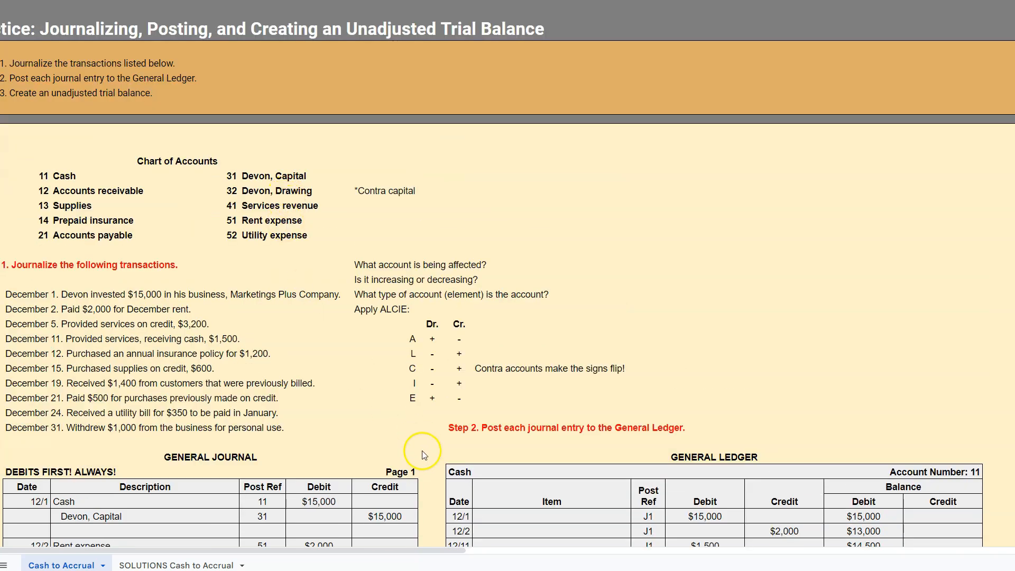
drag(398, 550, 243, 542)
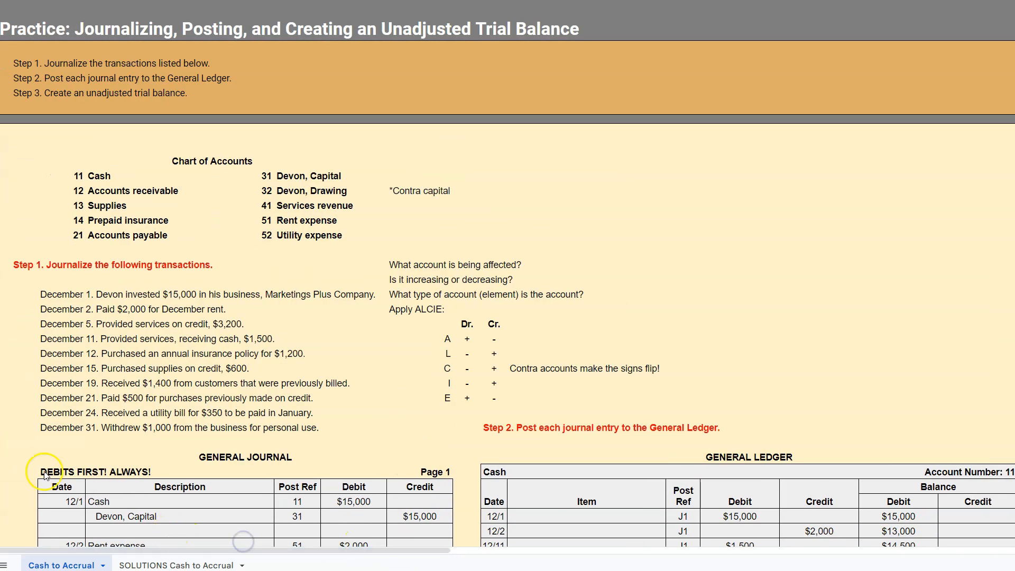